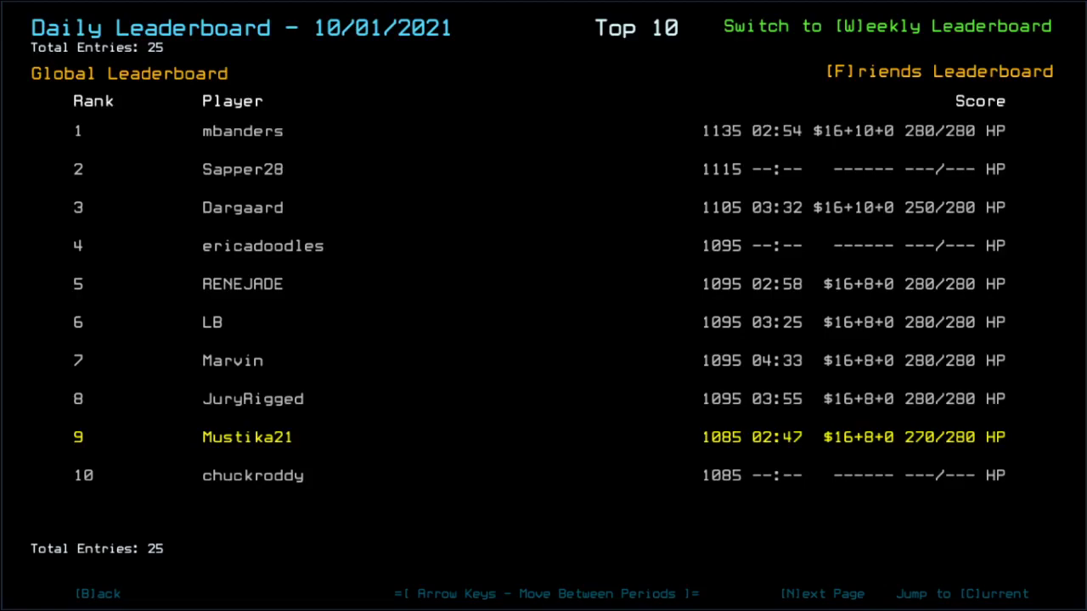
Reload the daily leaderboard entries before starting the derelict mission
key(n)
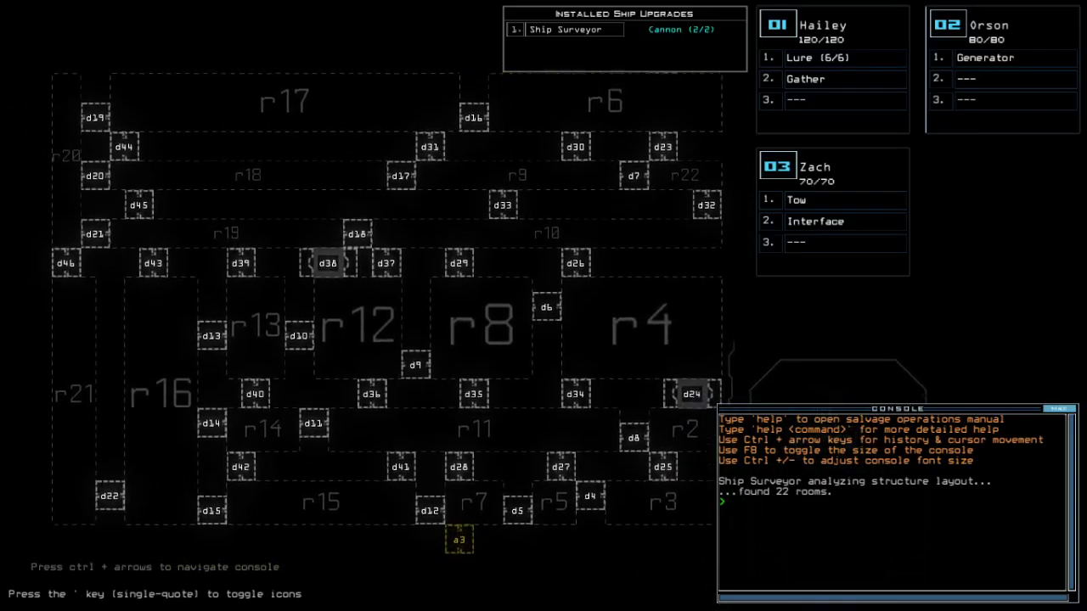
key(Escape)
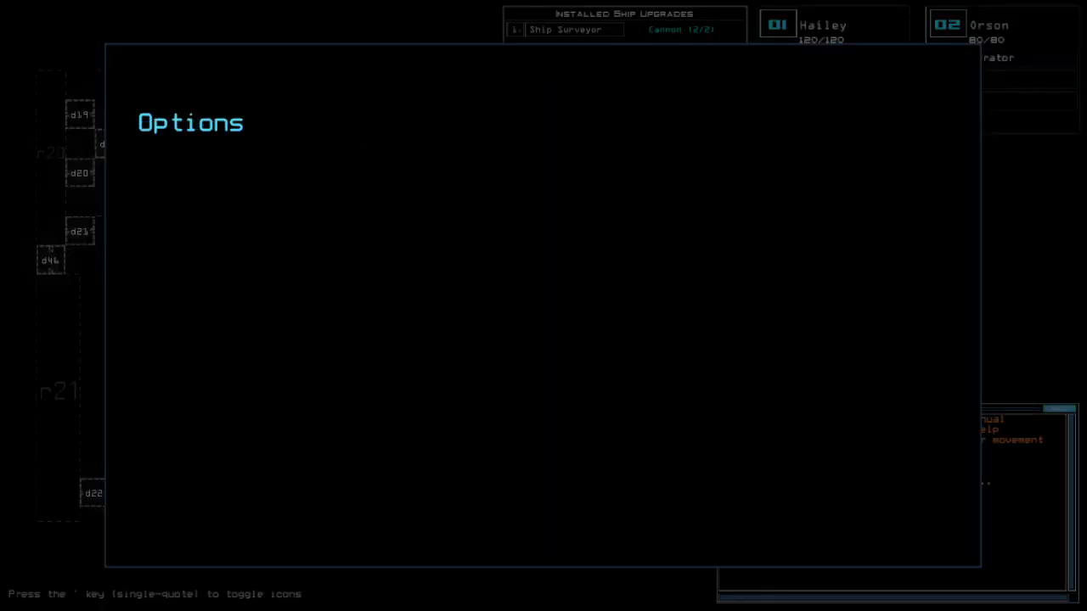
key(g)
key(f)
key(q)
key(Escape)
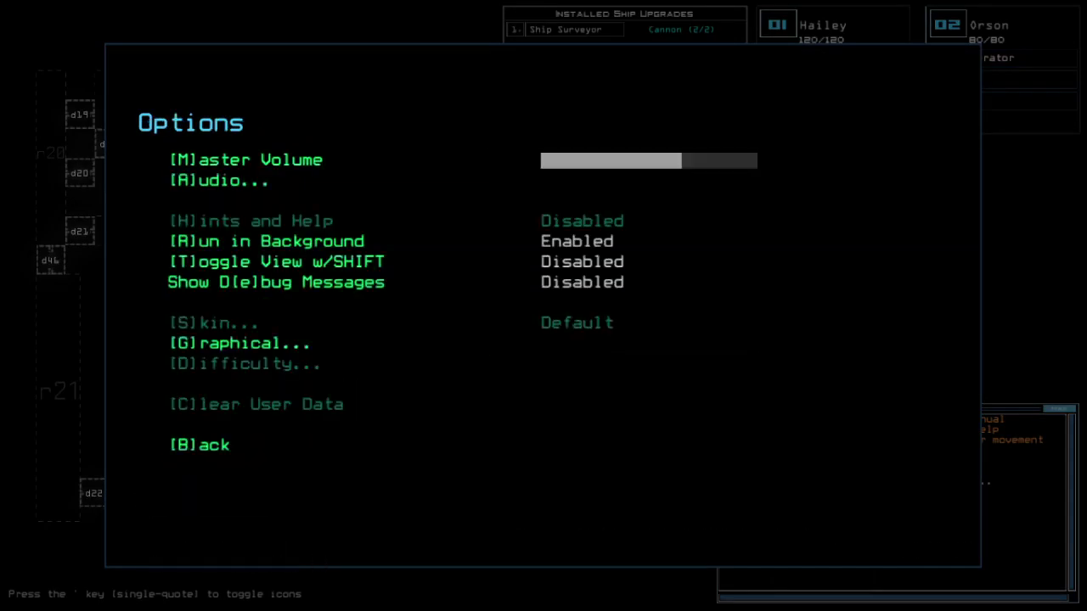
key(Escape)
key(b)
key(alt+a)
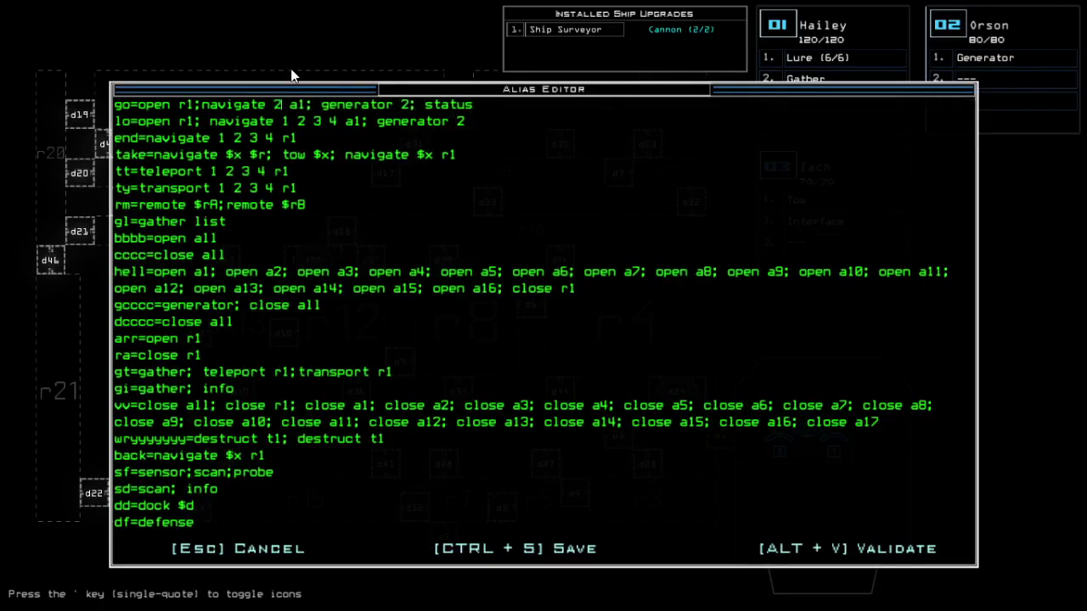
key(Escape)
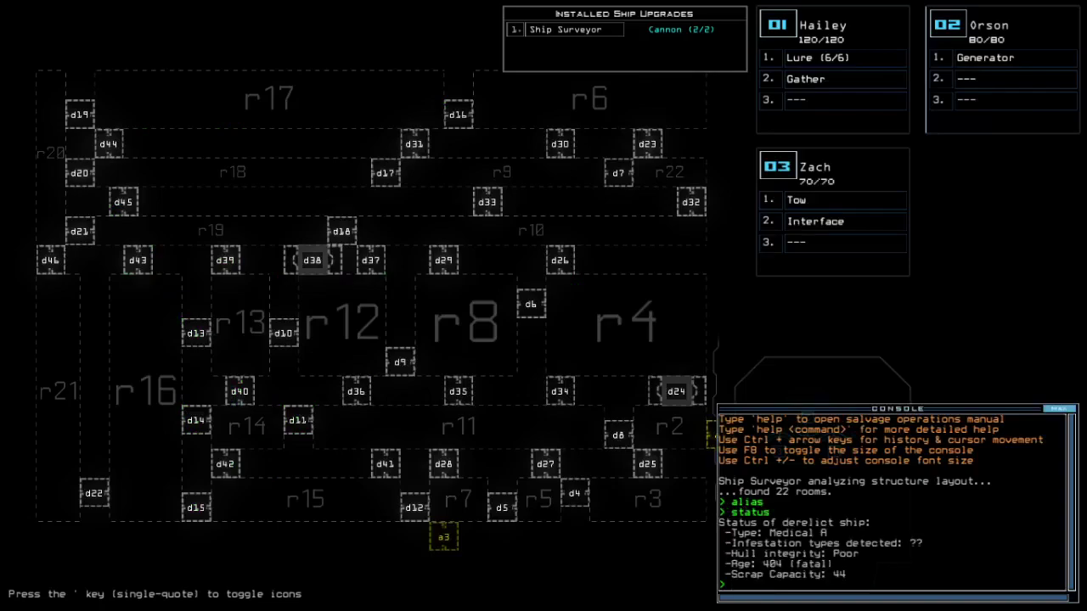
Pan the ship schematic around to survey the derelict's rooms
key(Down)
key(Right)
key(Left)
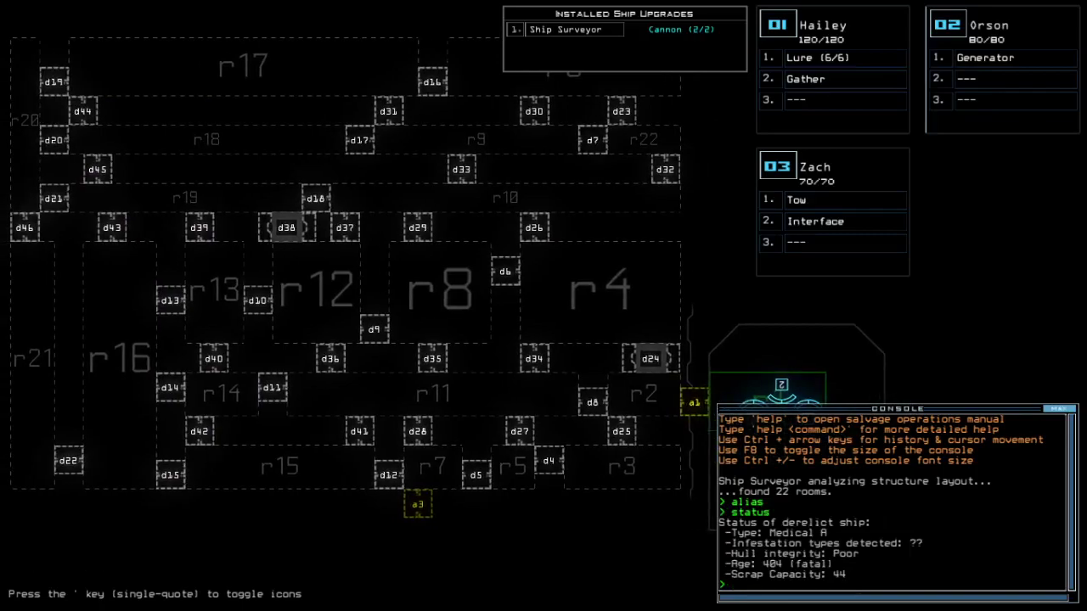
key(Up)
key(Left)
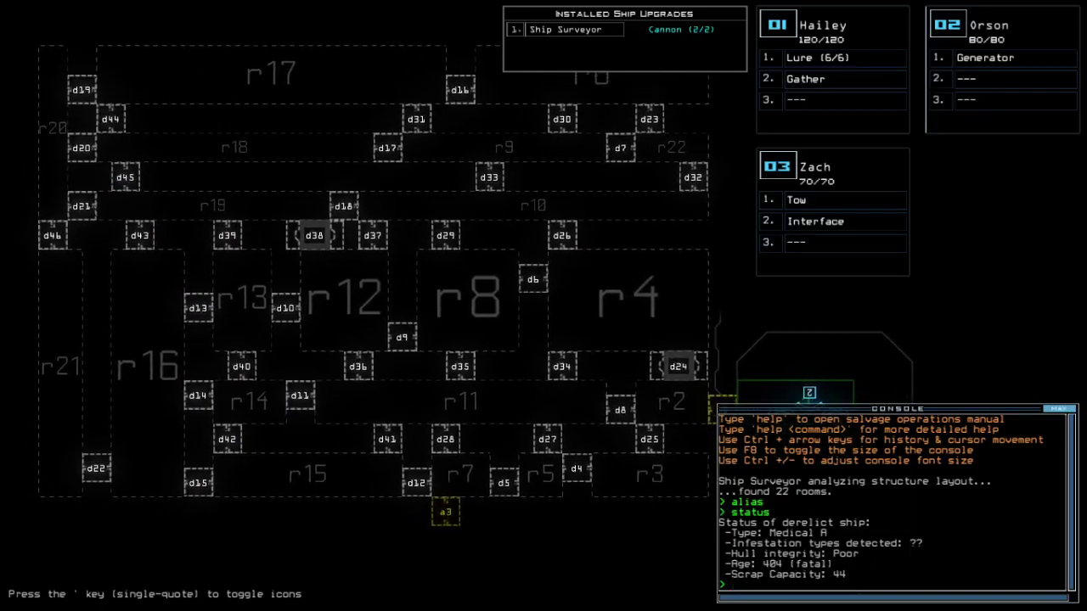
key(Up)
key(Right)
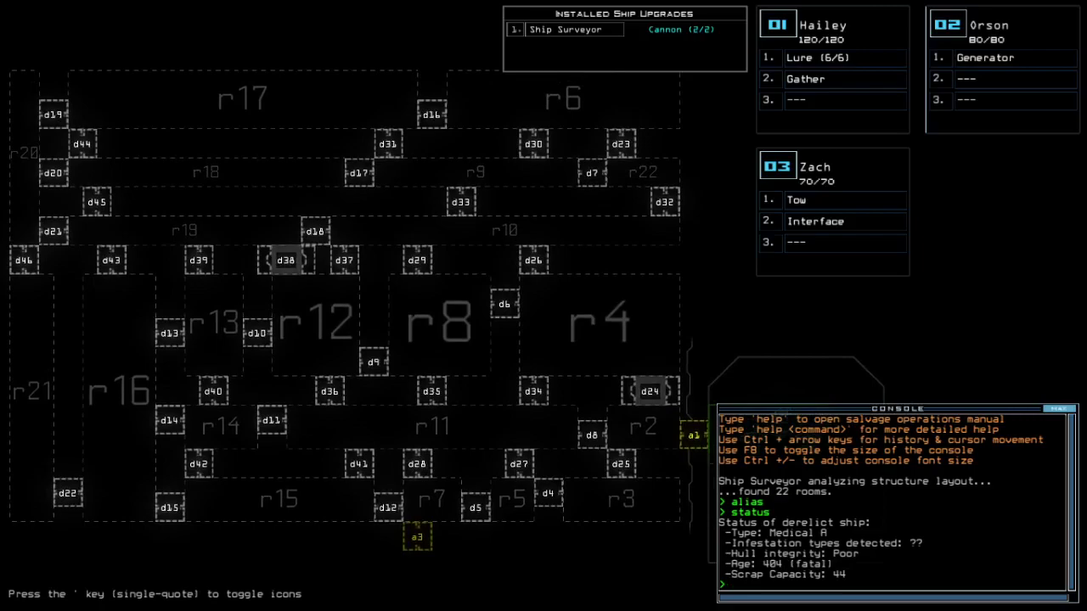
key(Right)
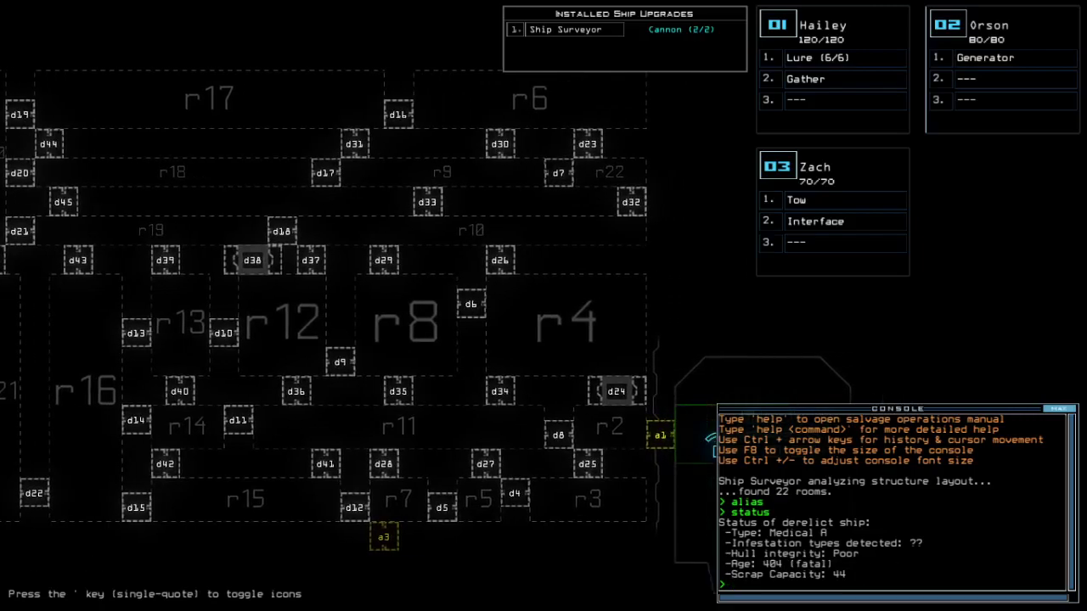
Shift the schematic up to bring the top airlock a2 above r6 into view
key(Up)
key(Left)
key(Up)
key(Left)
key(Up)
key(Right)
key(Up)
key(Right)
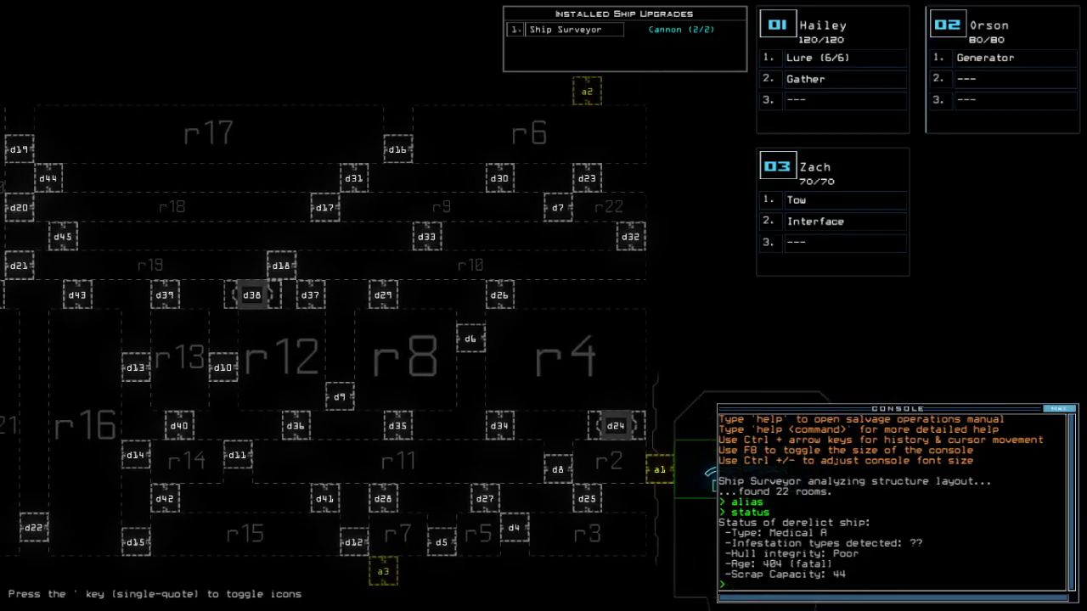
Swap Zach's Tow upgrade over to Orson
key(space)
text(swap)
key(Return)
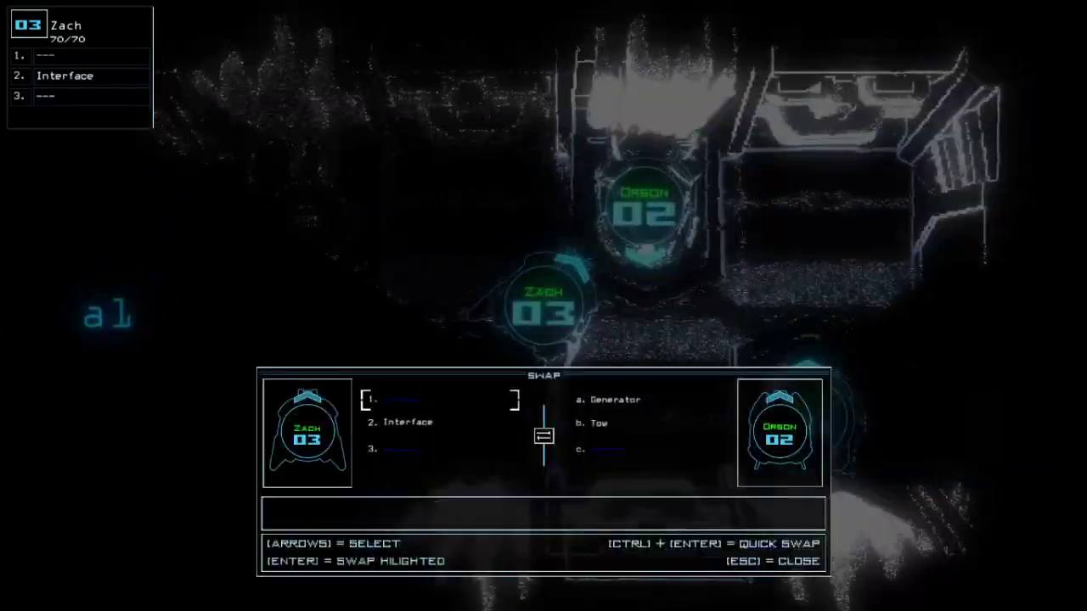
key(Return)
key(Escape)
text(swap)
key(Return)
Move the Lure and Gather upgrades to Zach and drop a lure
key(Return)
key(Escape)
text(l)
key(Return)
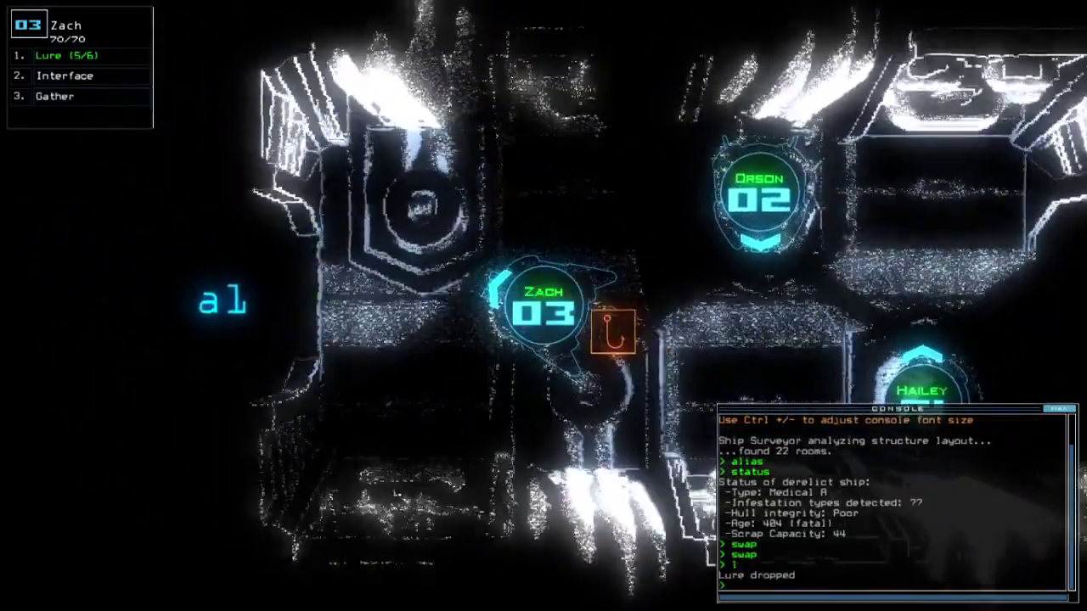
key(space)
text(a2)
key(Return)
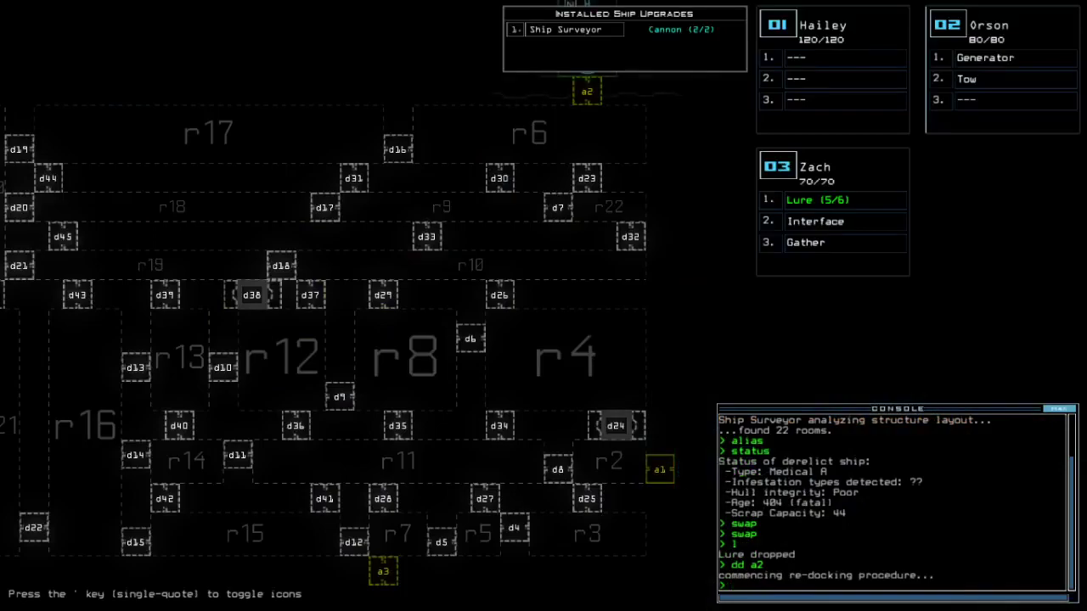
Check Zach's camera at a2 and a3, open r1's doors, then re-dock at a2
key(space)
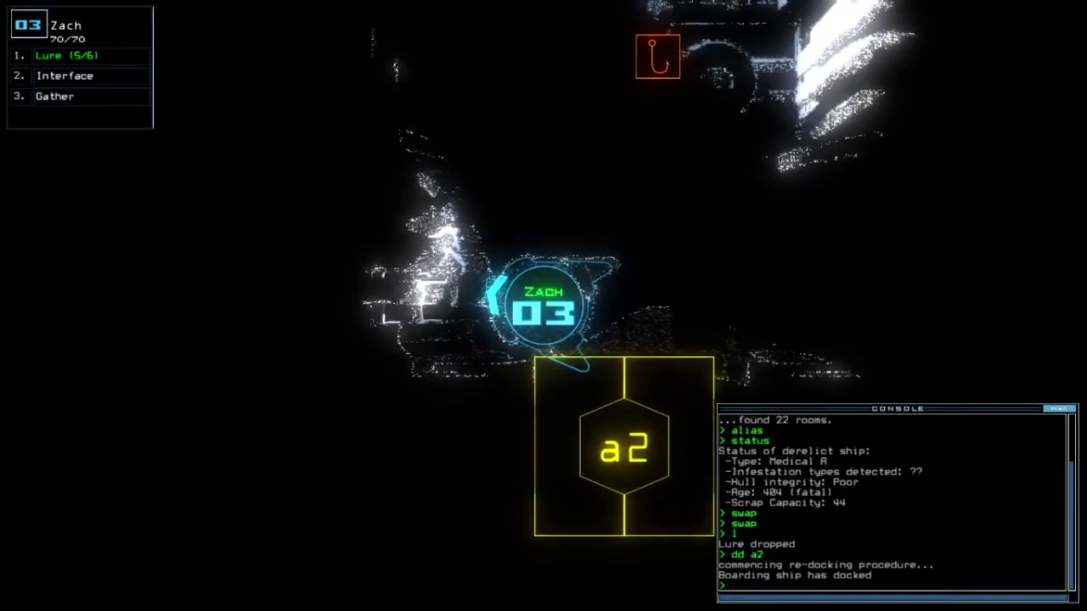
key(space)
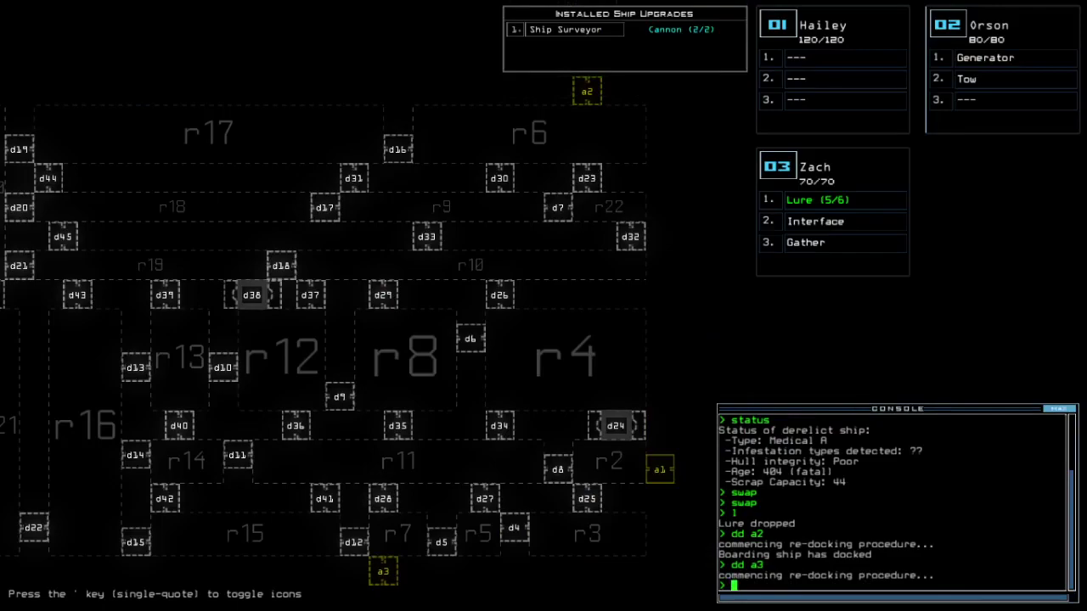
key(space)
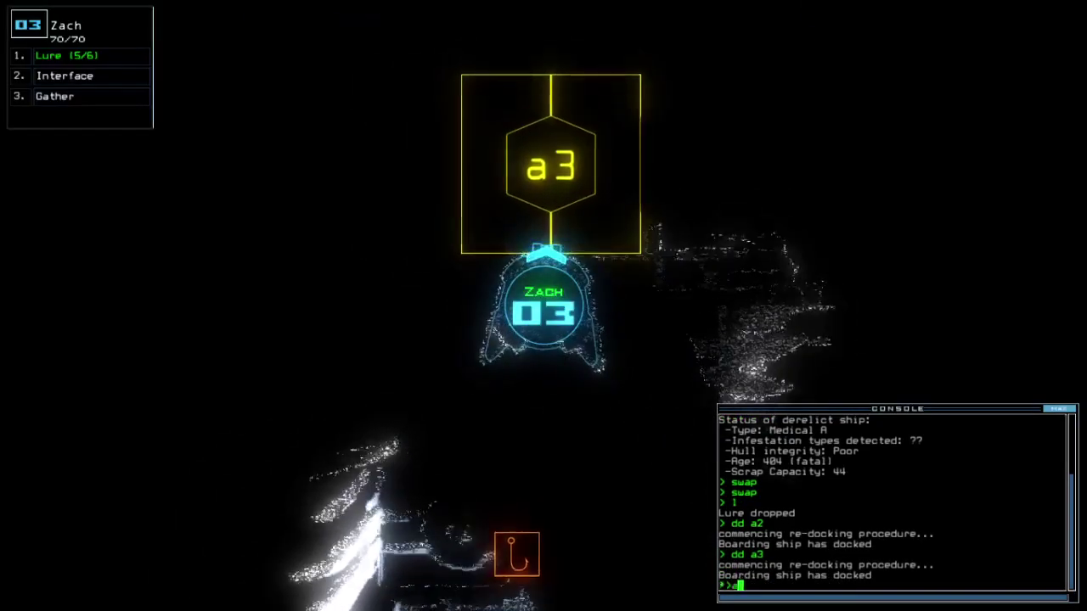
text(arr)
key(Return)
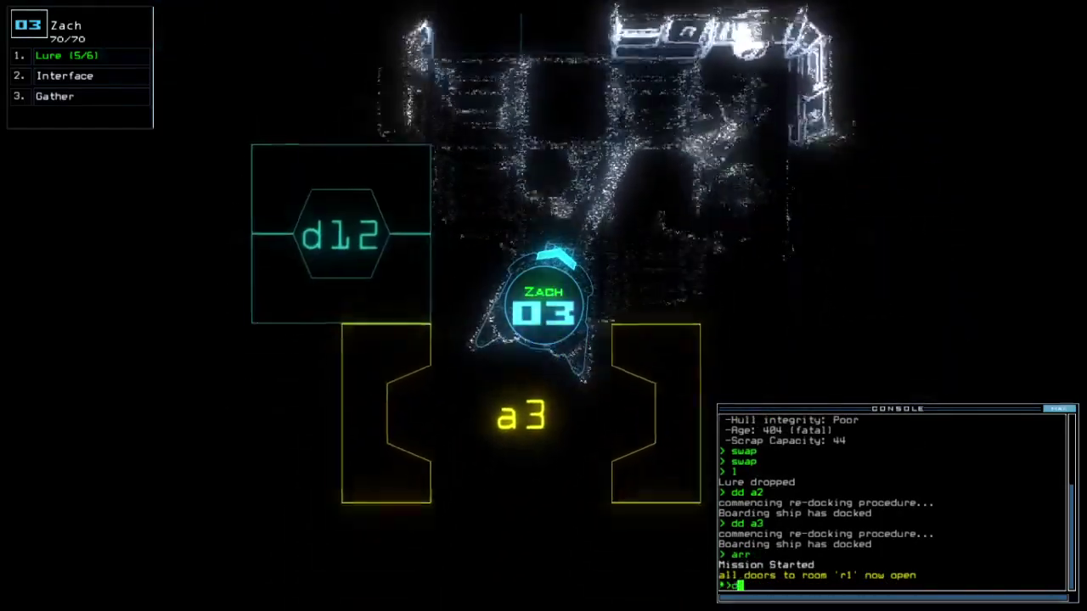
text(dd a2)
key(Return)
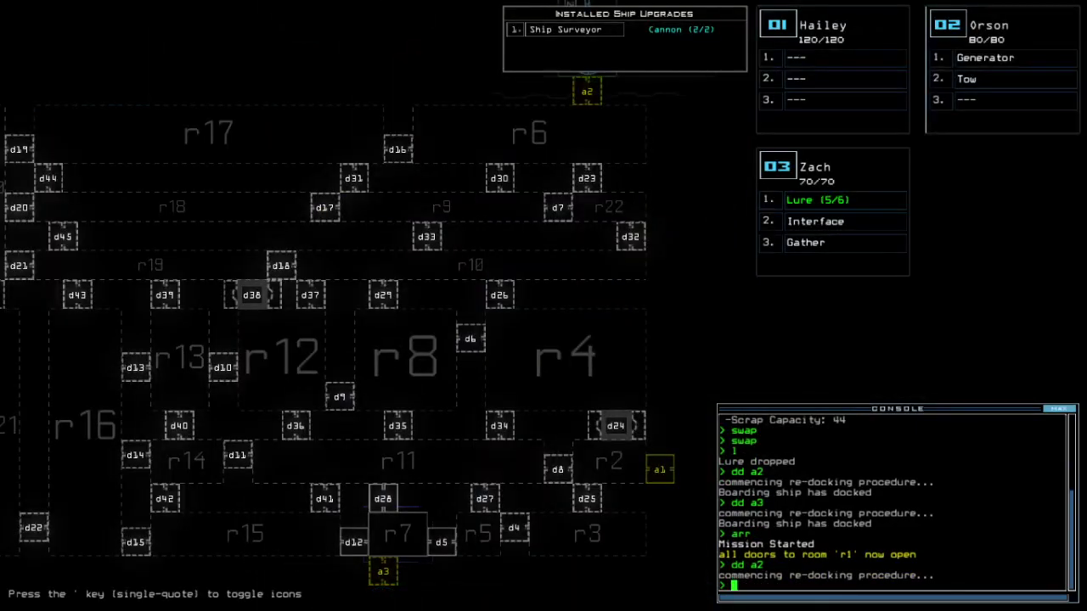
text(arr)
Open all doors to r1 and check room r6's items, finding it empty
key(Return)
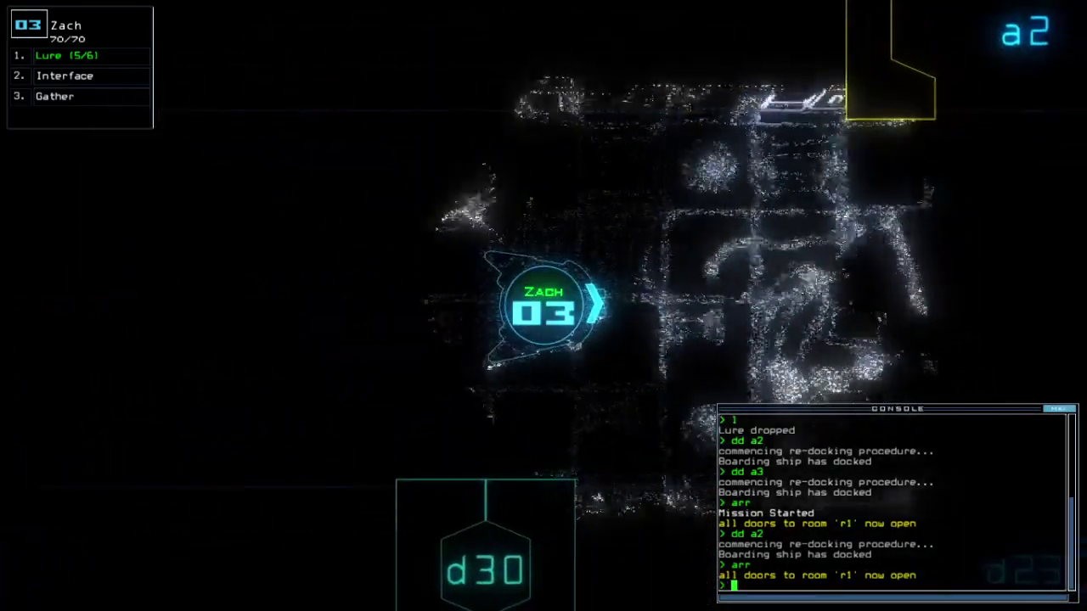
text(i)
key(Return)
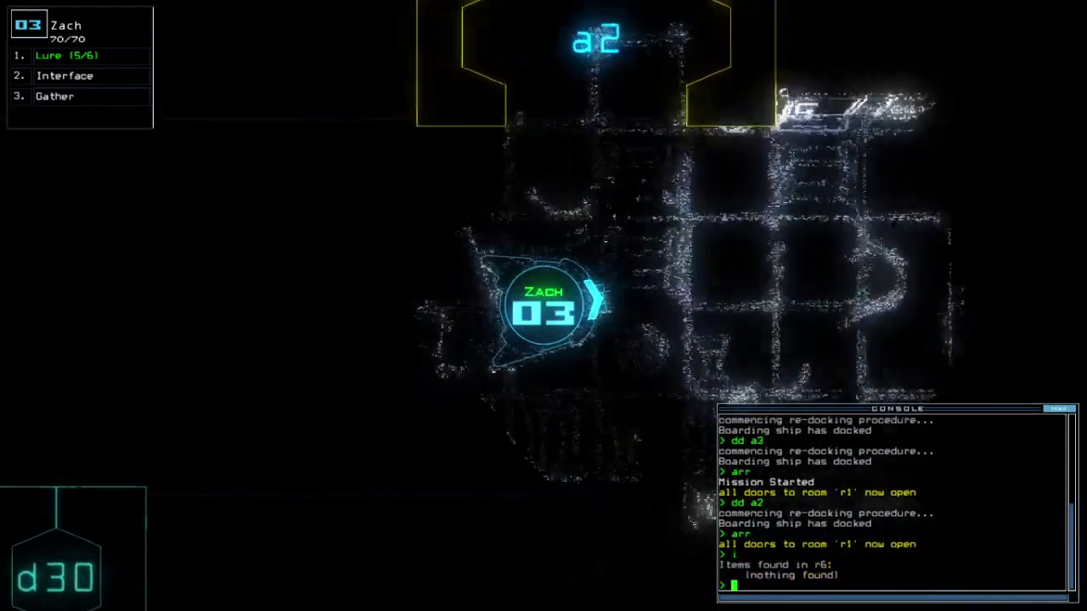
text(f r)
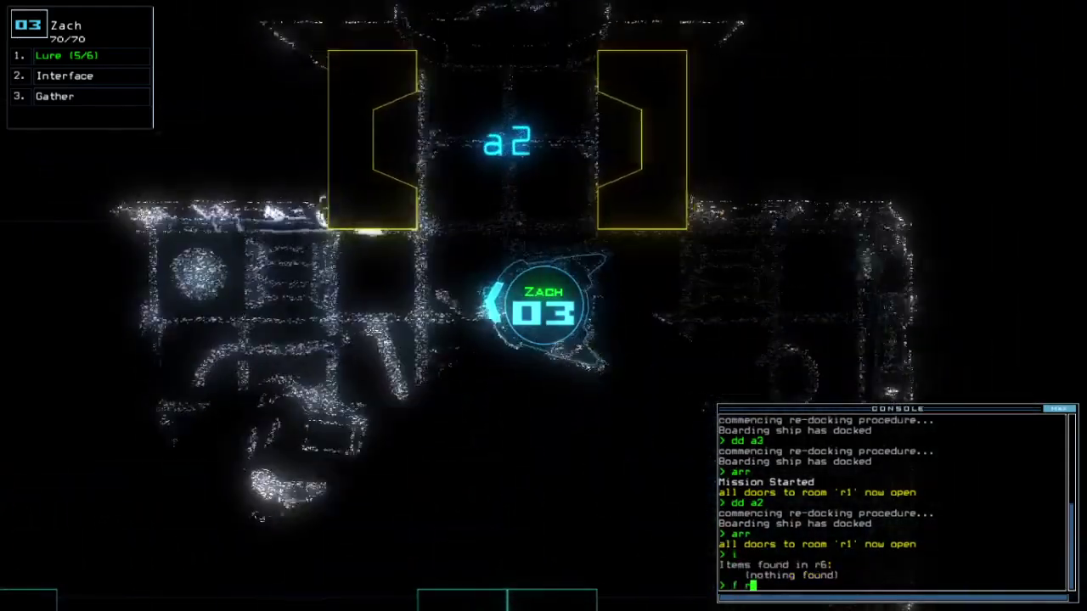
text( r6)
key(Return)
text(dd a1)
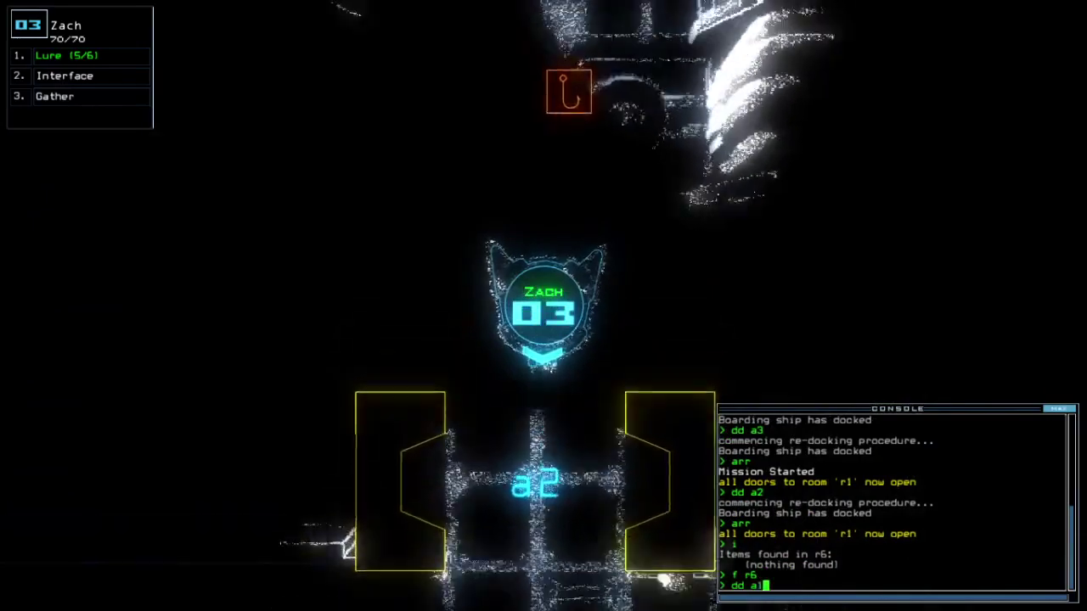
Re-dock at airlock a1, send drones 2 and 3 to r2, and recover the lure
key(Return)
text(pickup 3)
key(Return)
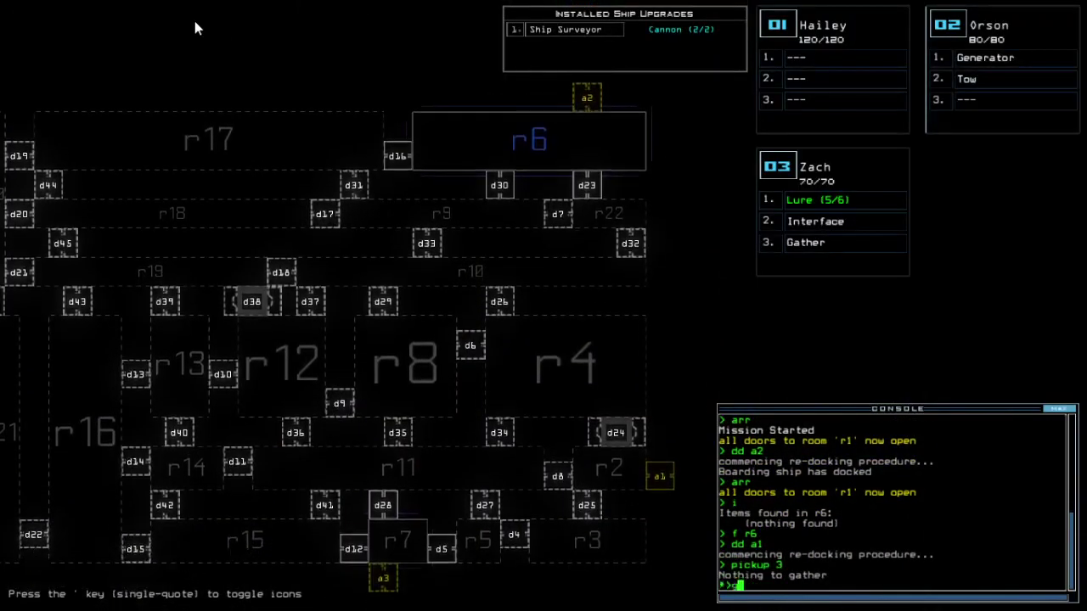
text(go)
key(Return)
text(pickup)
key(Return)
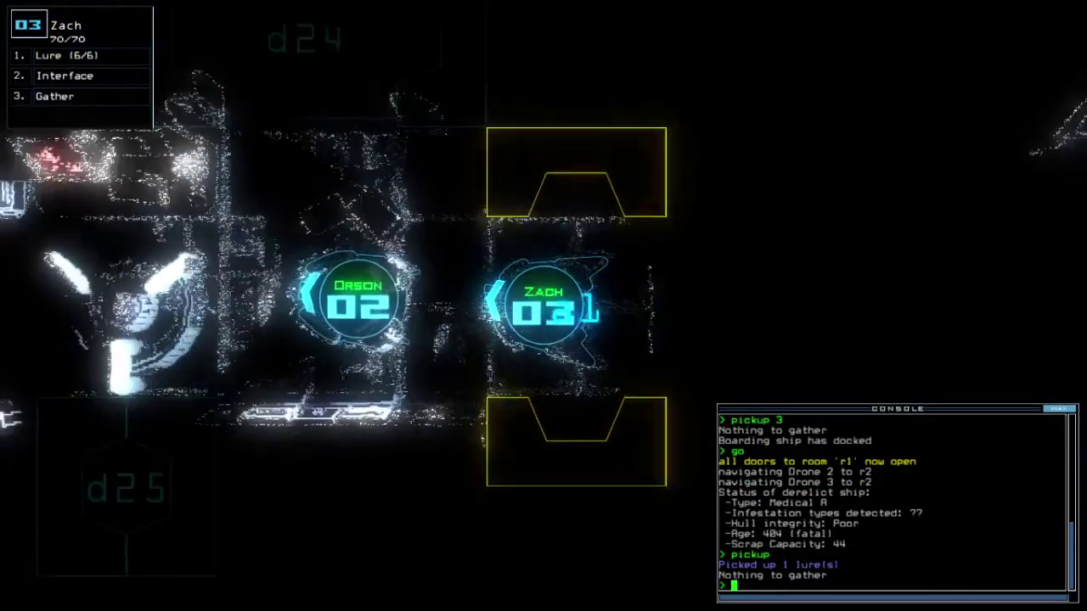
text(generator)
Power up rooms with the generator, activate Zach's interface, and scan nearby rooms
key(Return)
key(space)
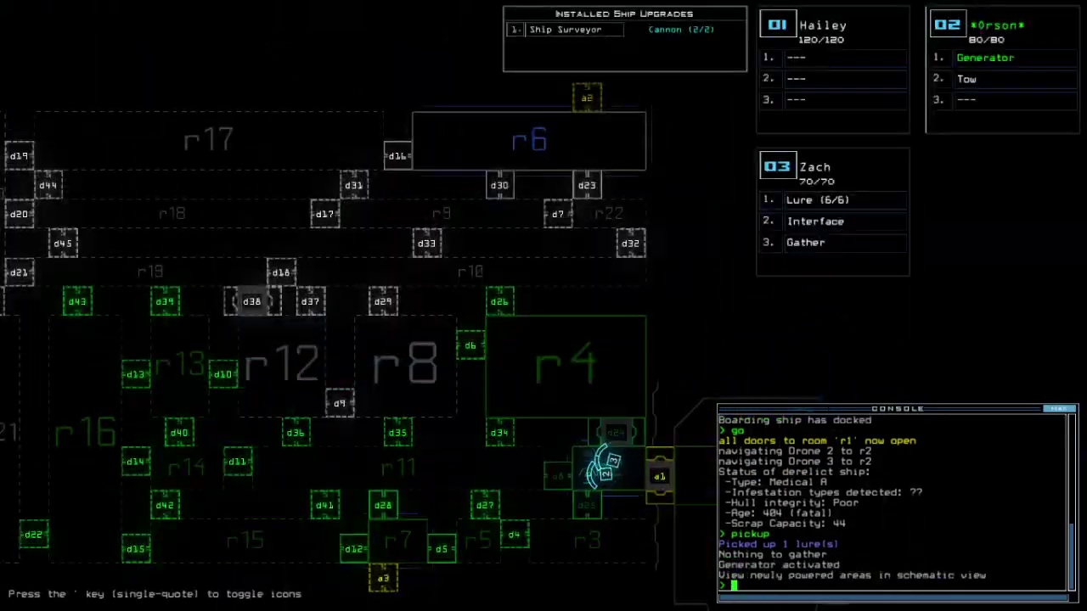
key(space)
text(ef)
key(Return)
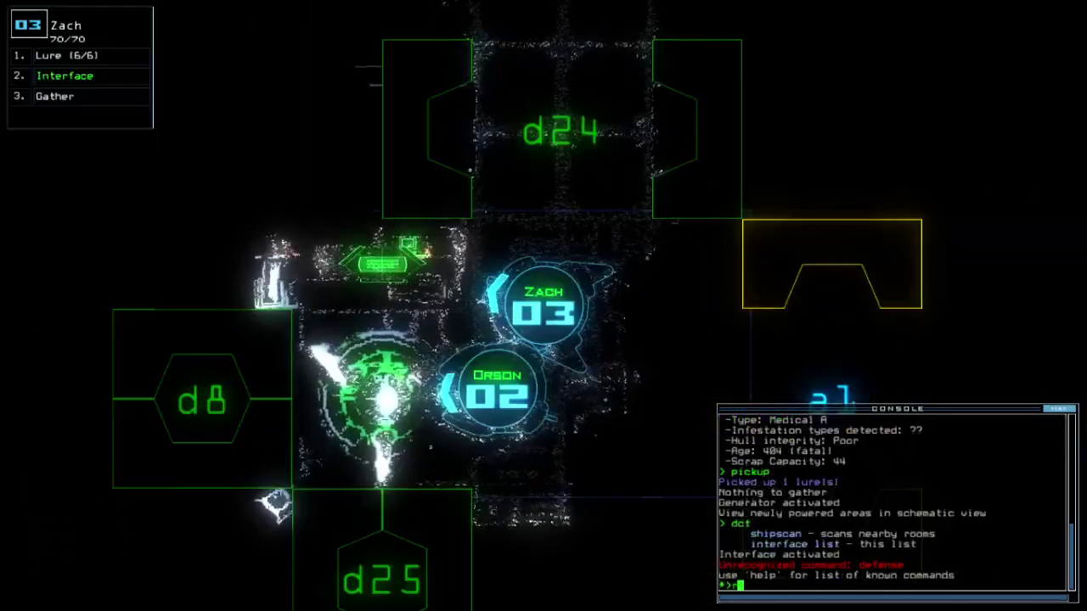
text(survey)
key(Return)
key(space)
key(space)
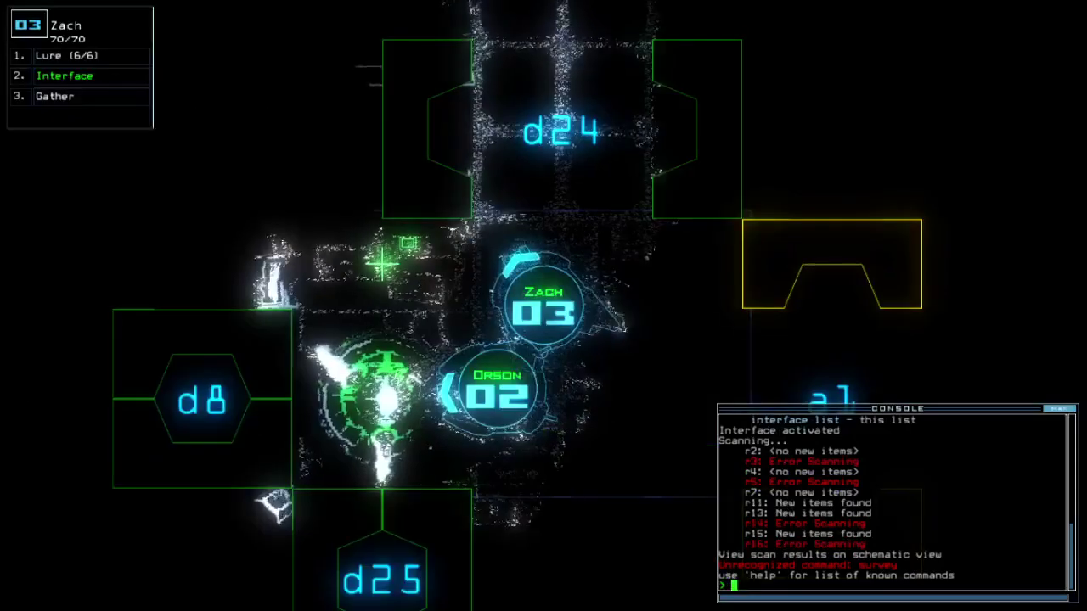
text(3d24)
Send Zach through d24, drop a lure, open d34, and drive toward the scrap
key(Return)
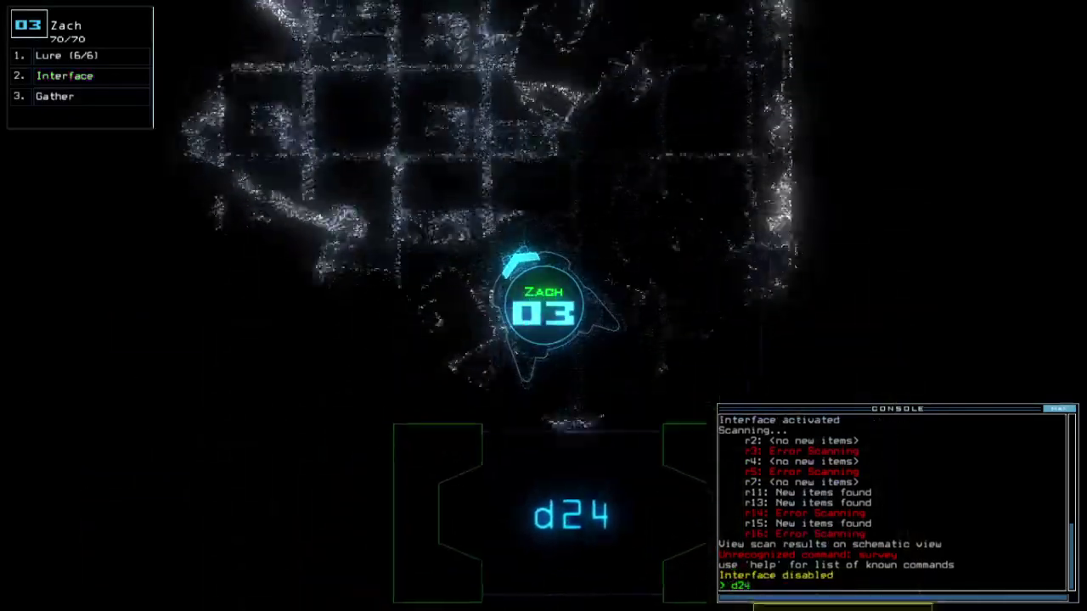
text(l)
key(Return)
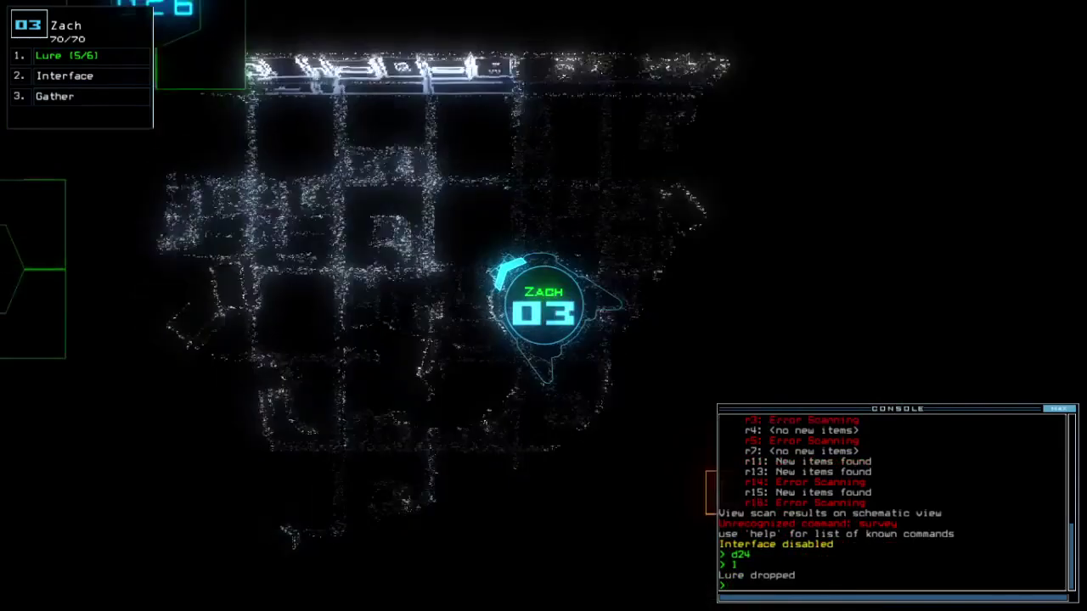
key(space)
key(space)
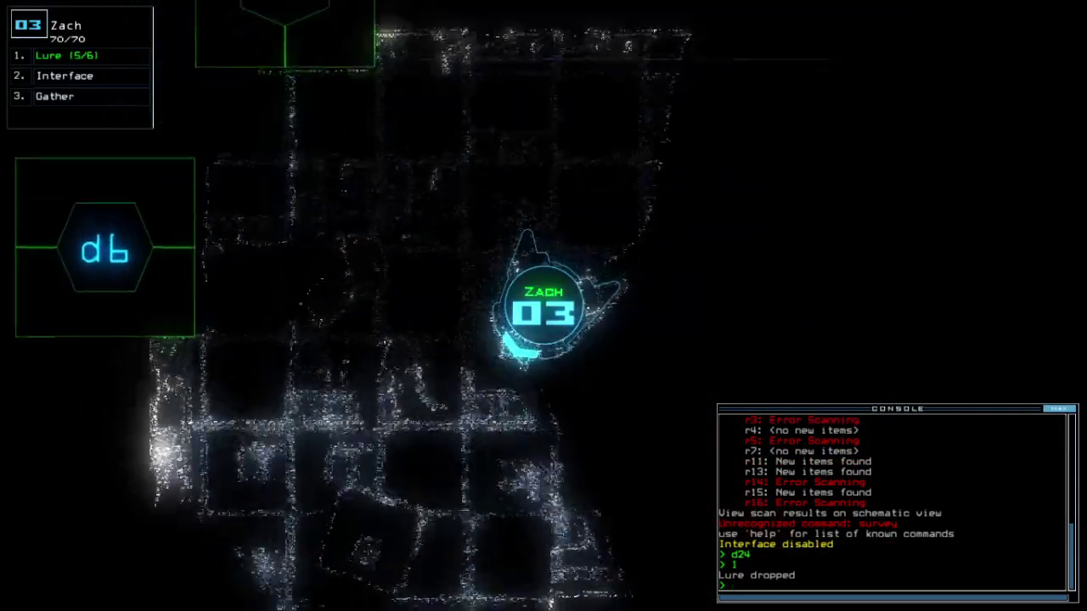
text(d34)
key(Return)
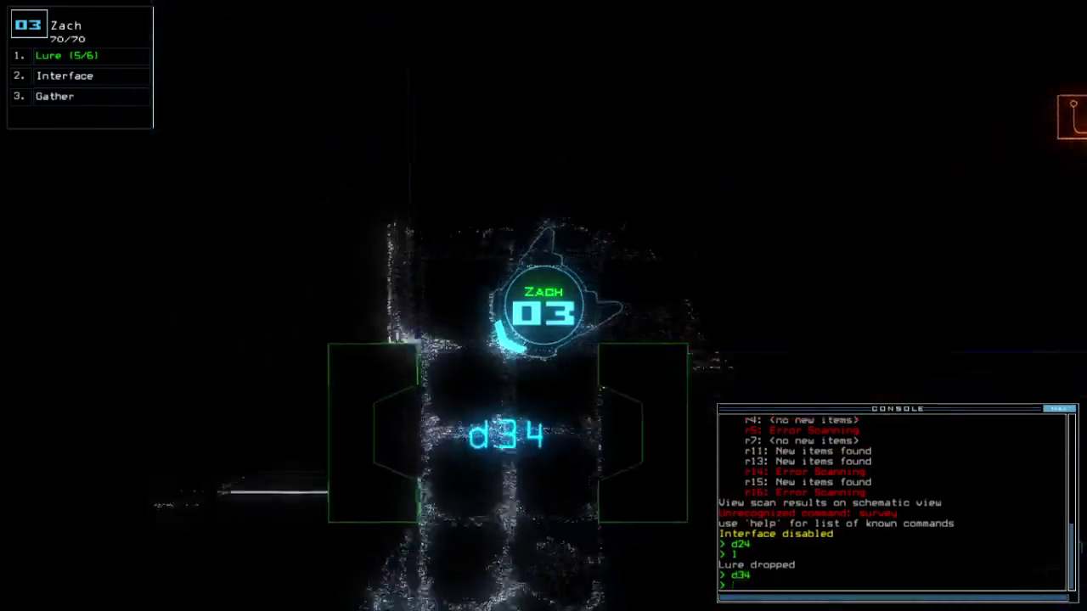
key(Left)
key(Up)
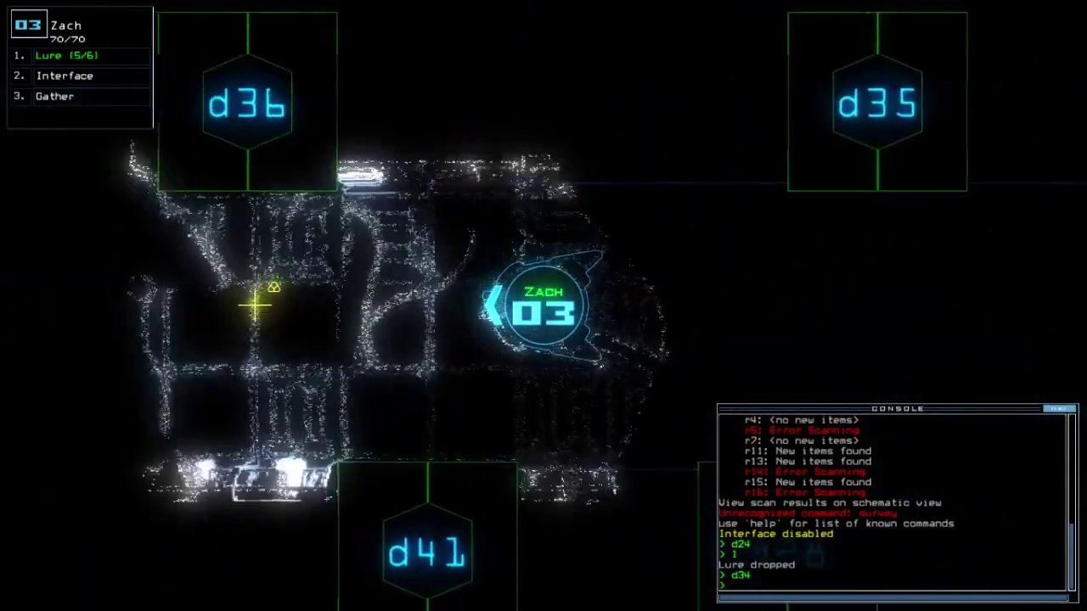
key(Left)
text(g)
Gather the scrap near Zach, open door d41, and collect more scrap
key(Return)
key(space)
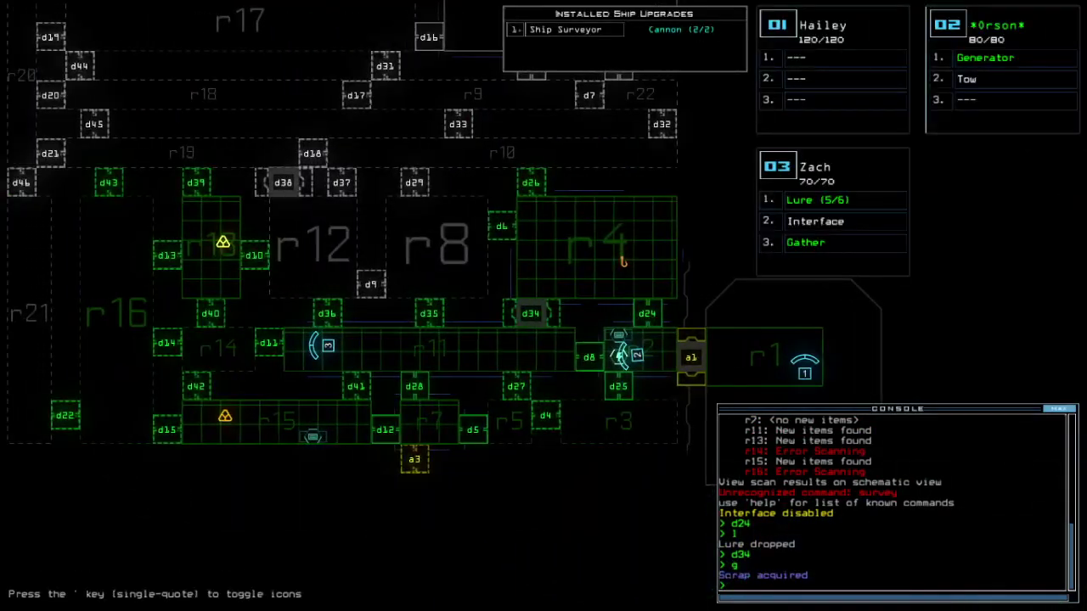
key(space)
key(space)
key(space)
text(d41)
key(Return)
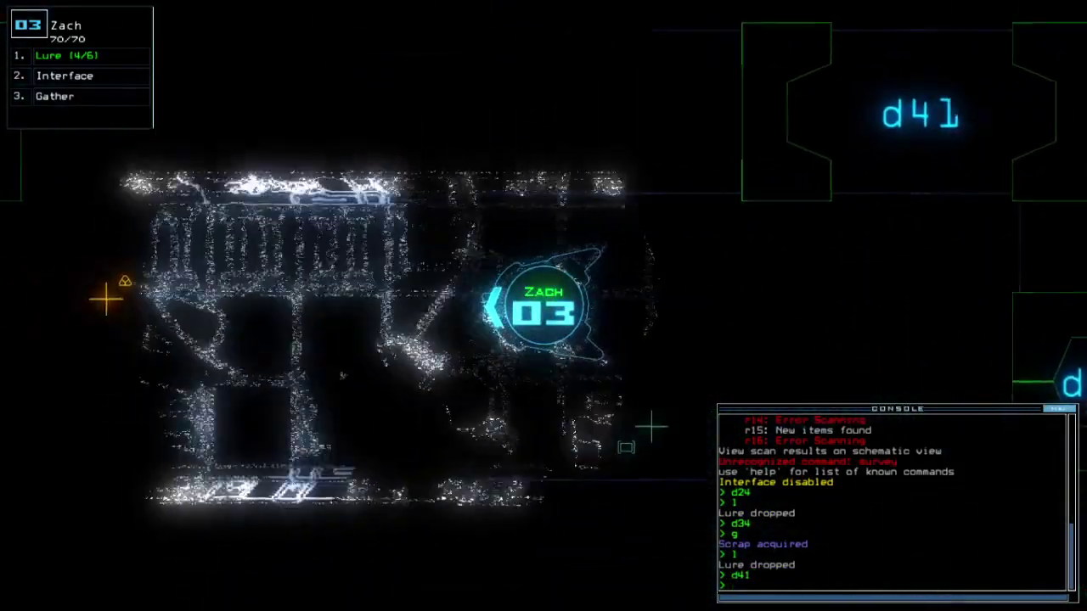
text(g)
key(Return)
key(space)
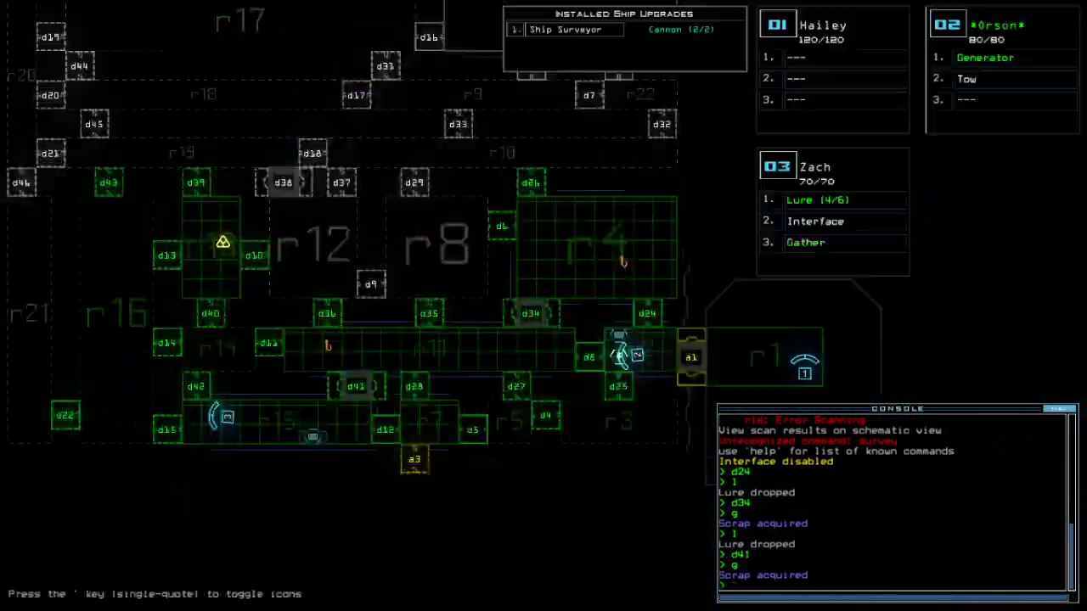
key(space)
text(d42)
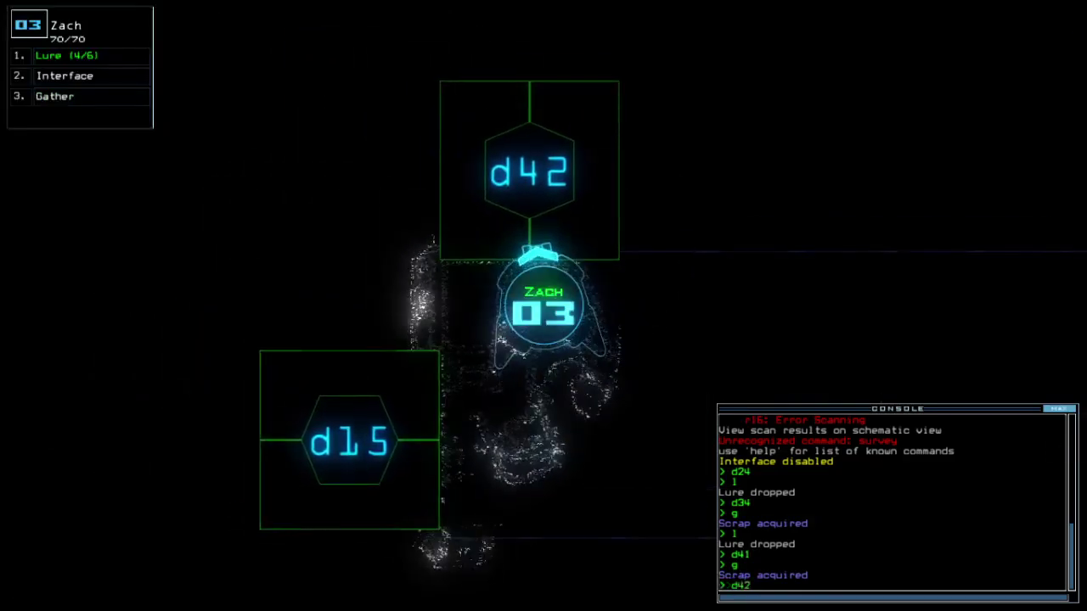
Toggle doors d42 and d41 to move Zach back through
key(Return)
text(d)
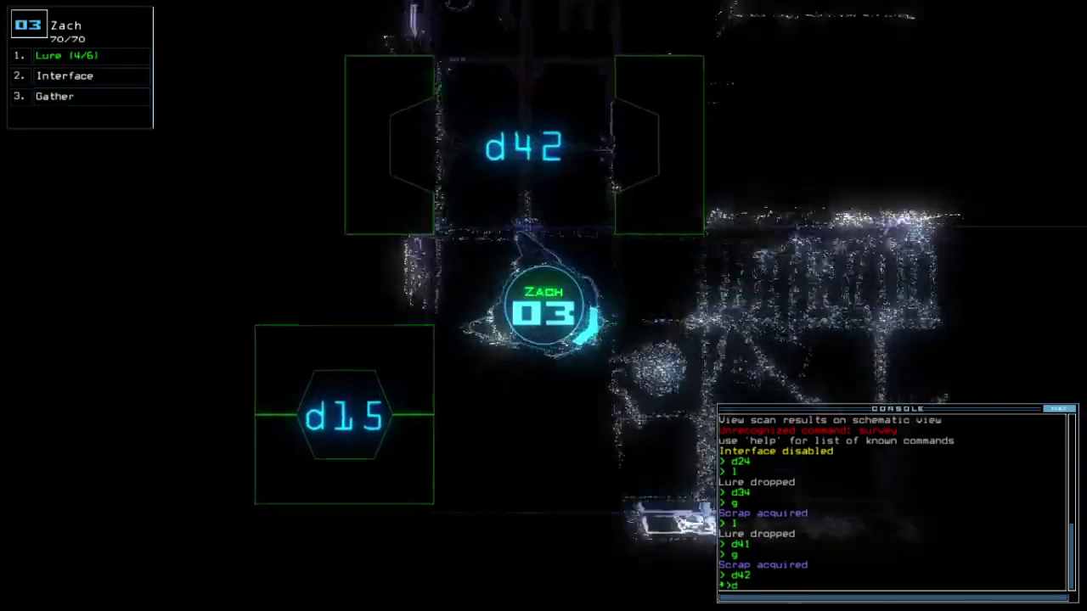
text(42)
key(Return)
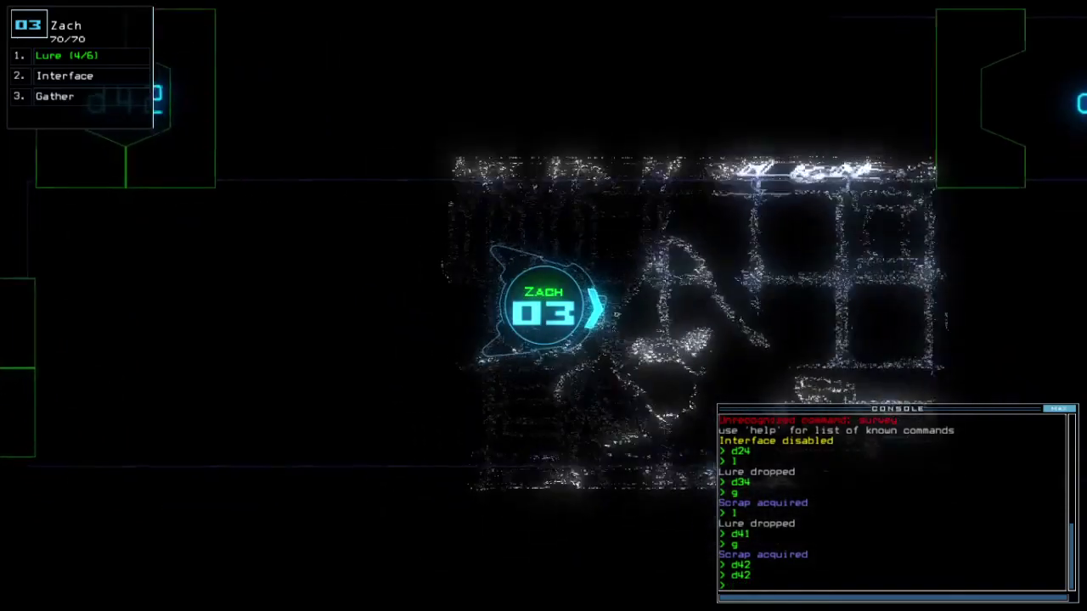
key(space)
key(space)
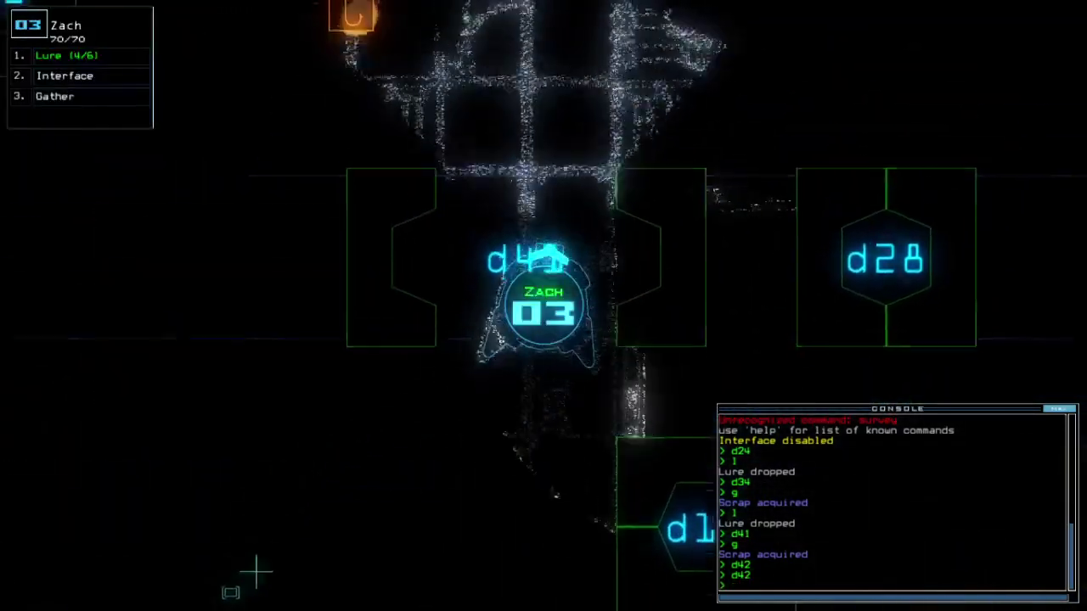
key(space)
key(space)
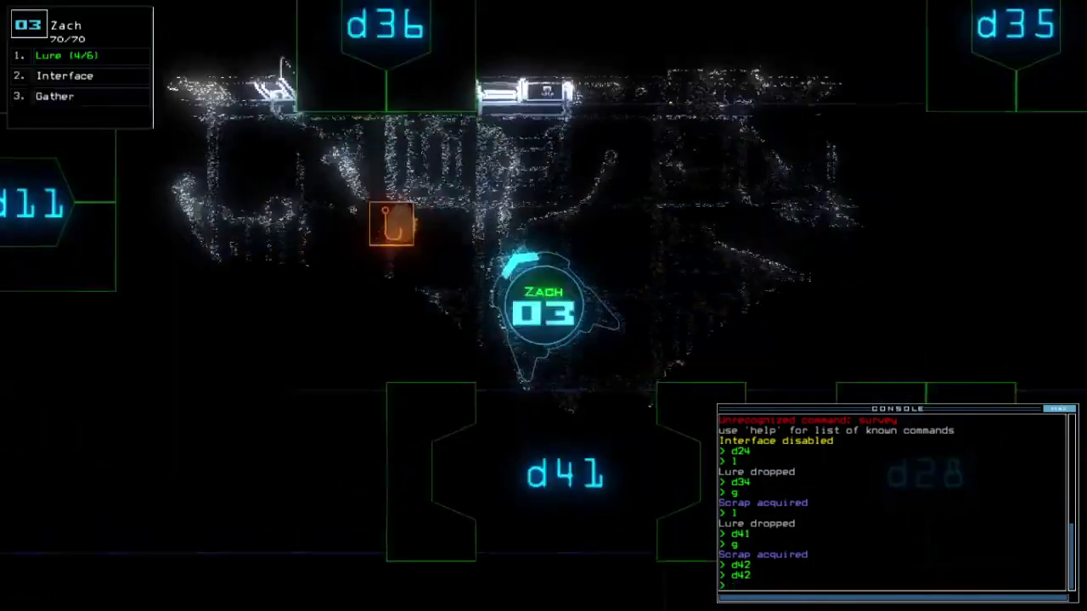
key(space)
text(d42)
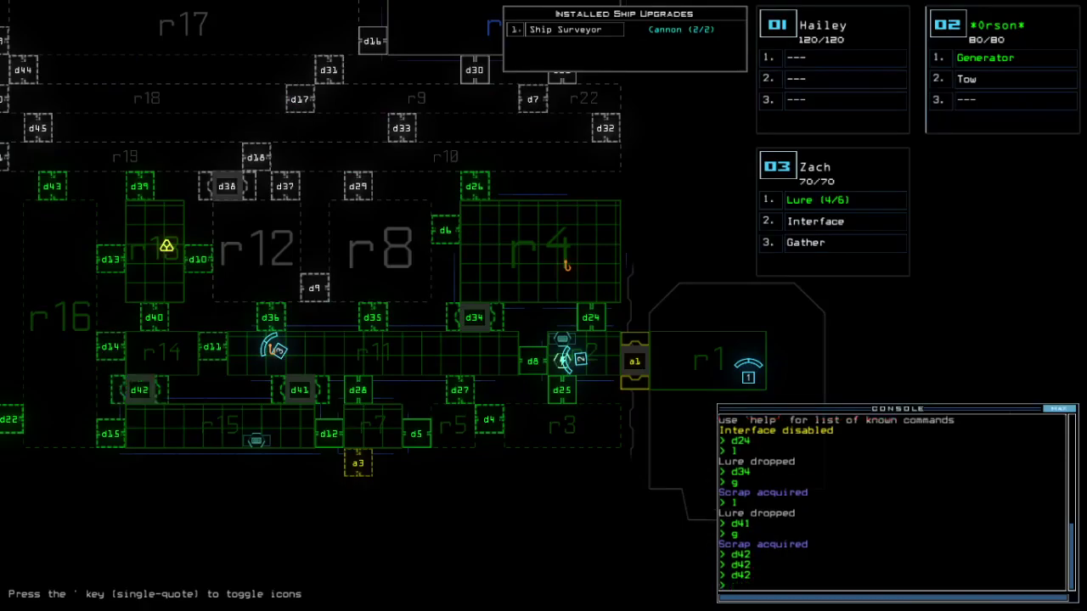
text(d41)
key(Return)
key(space)
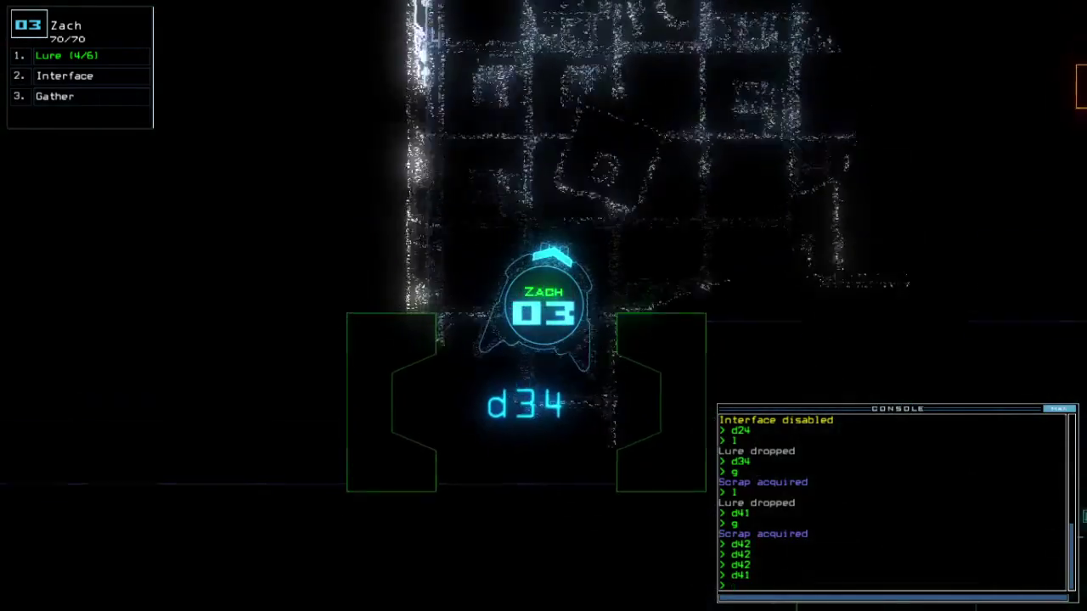
text(d42)
key(Return)
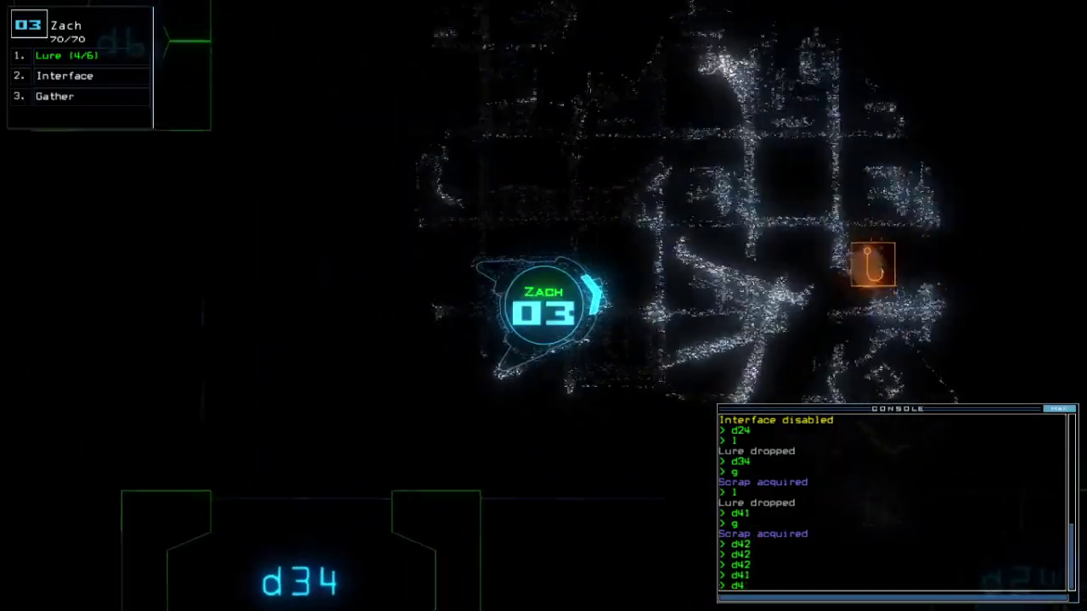
text(pickup)
Recover both dropped lures via doors d34 and d28, restoring six lures
key(Return)
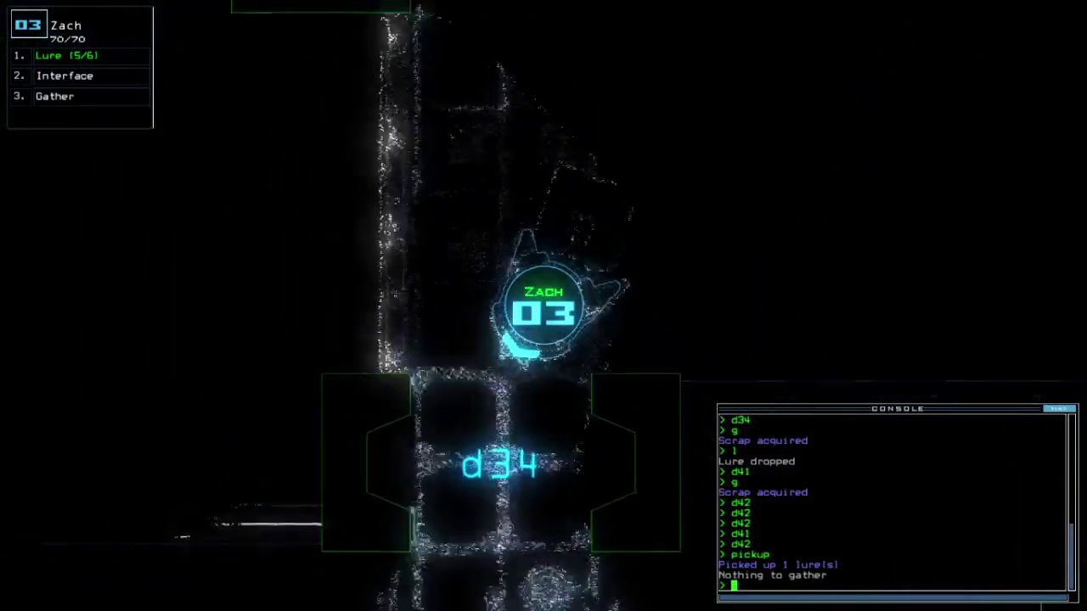
text(d34)
key(Return)
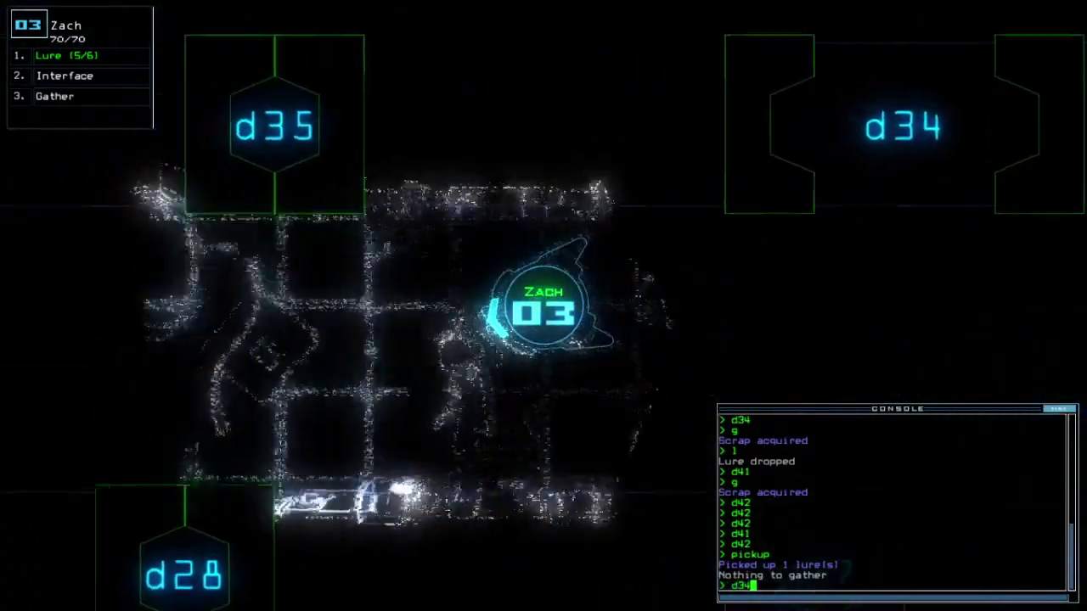
text(34)
key(space)
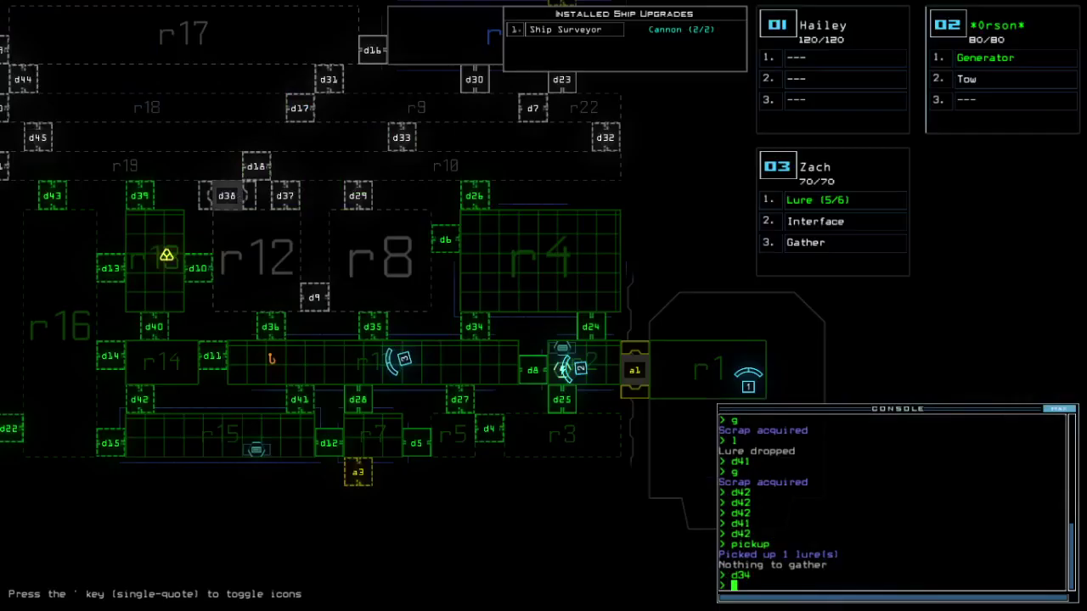
key(space)
text(d28)
key(Return)
text(pi)
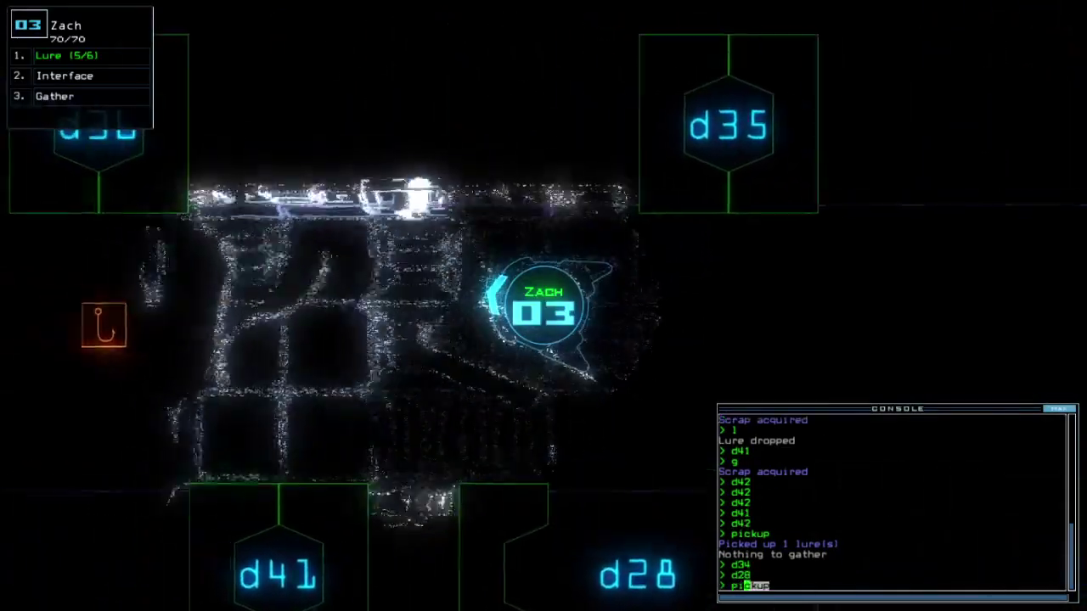
text(ckup)
key(Return)
text(back )
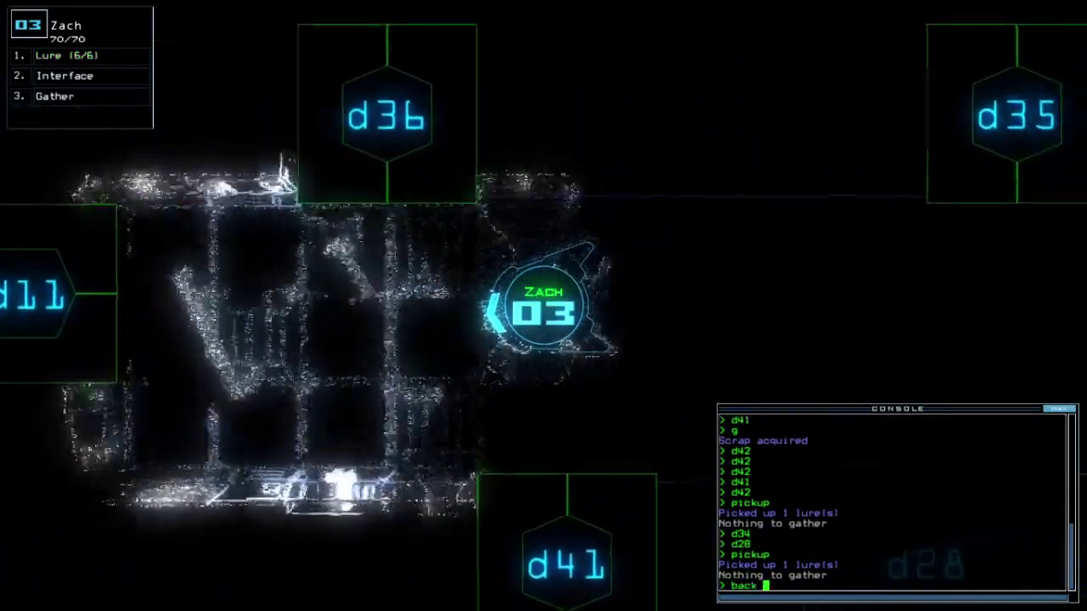
text(2)
Send Orson (drone 2) back to the ship, checking Orson's and Zach's cameras
key(Return)
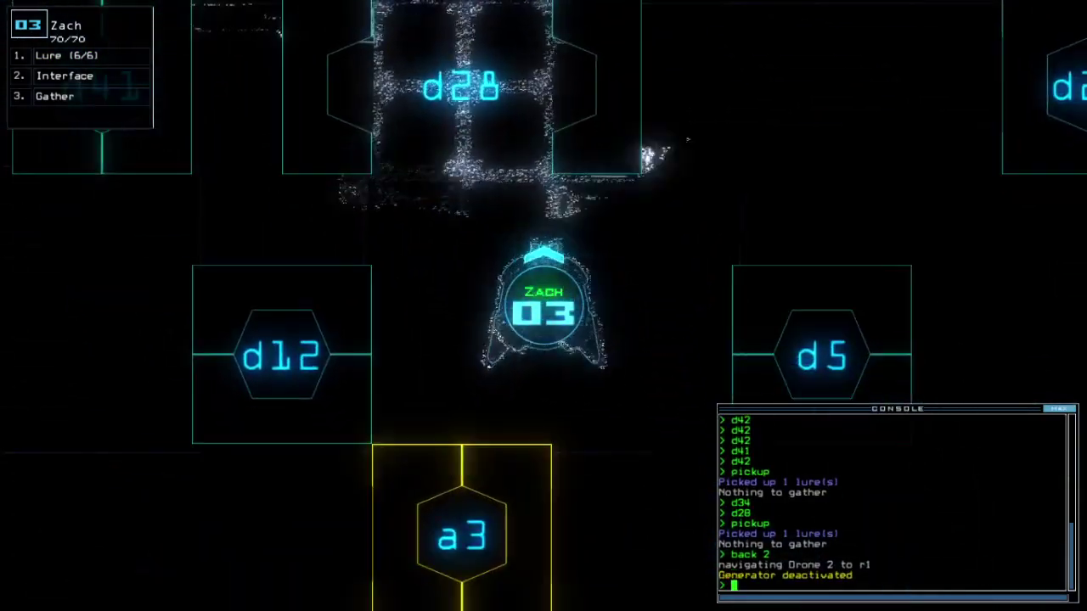
key(space)
key(2)
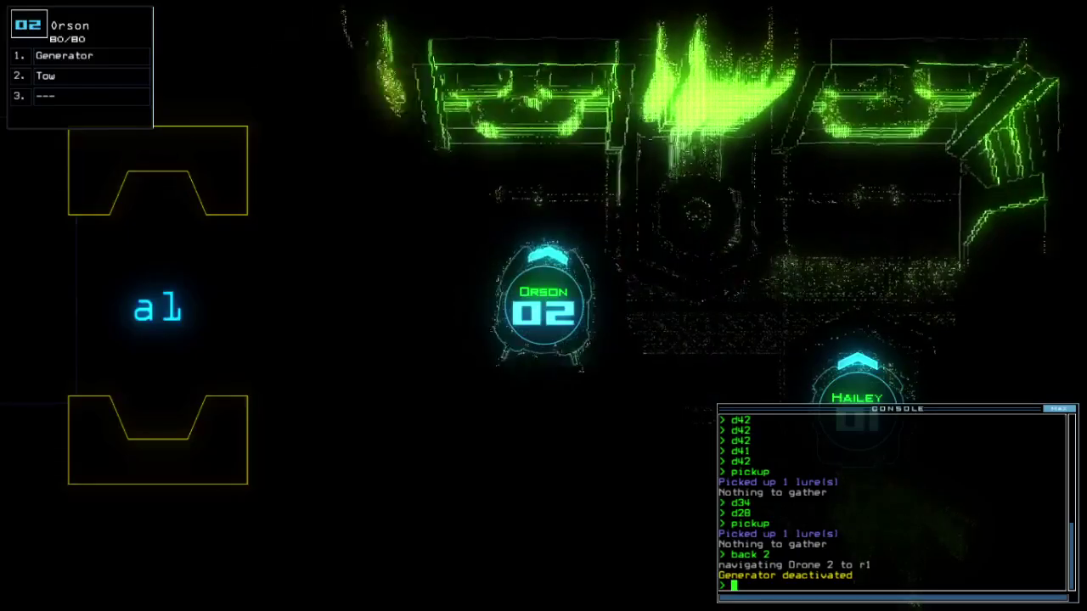
key(space)
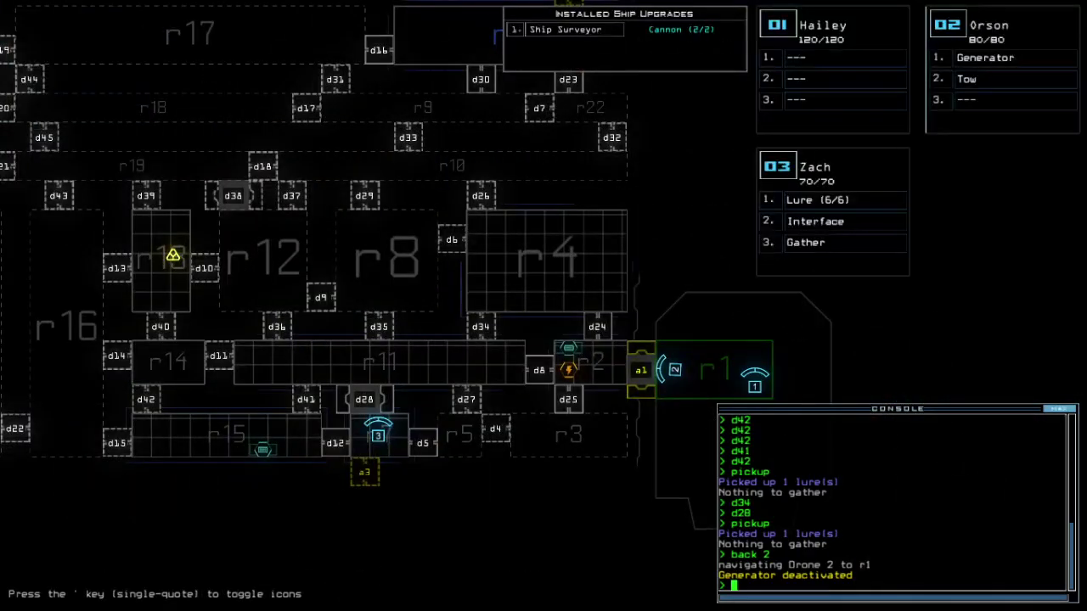
key(3)
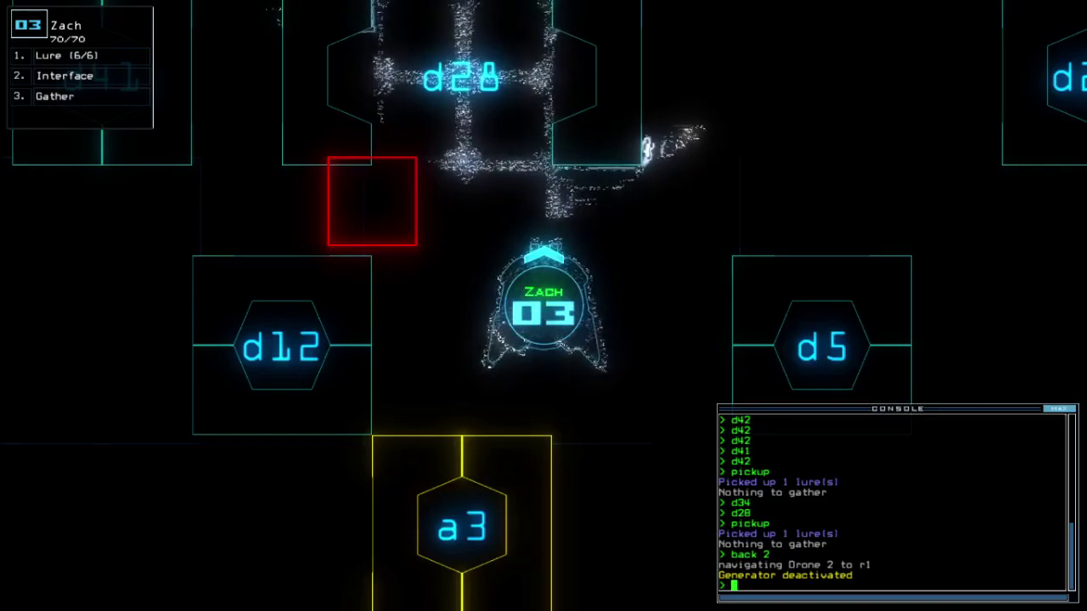
Reactivate the generator and view the newly powered rooms on the schematic
key(space)
key(2)
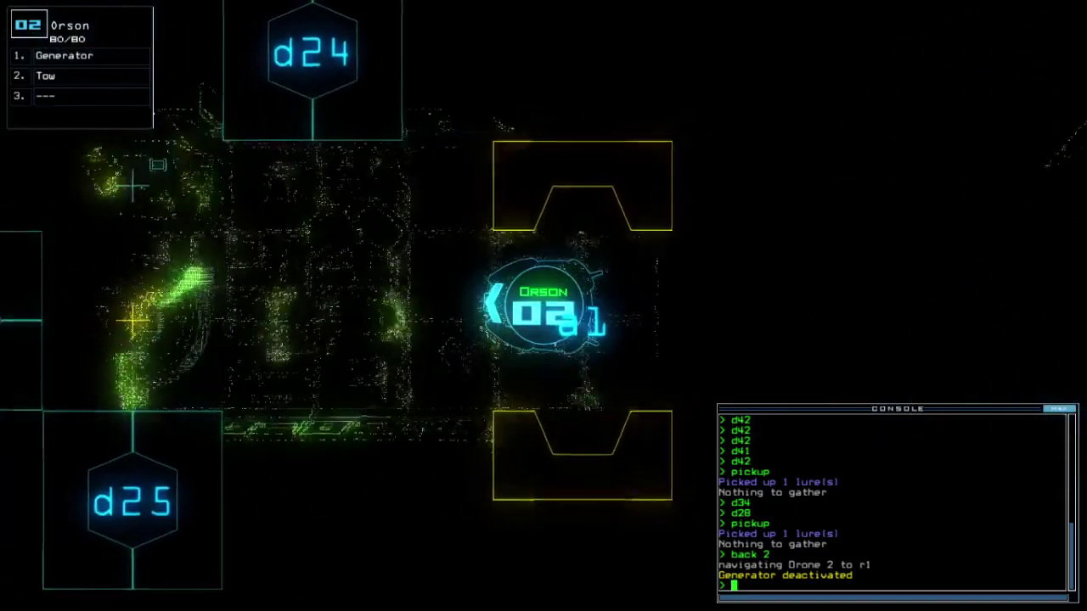
text(g3g)
key(Return)
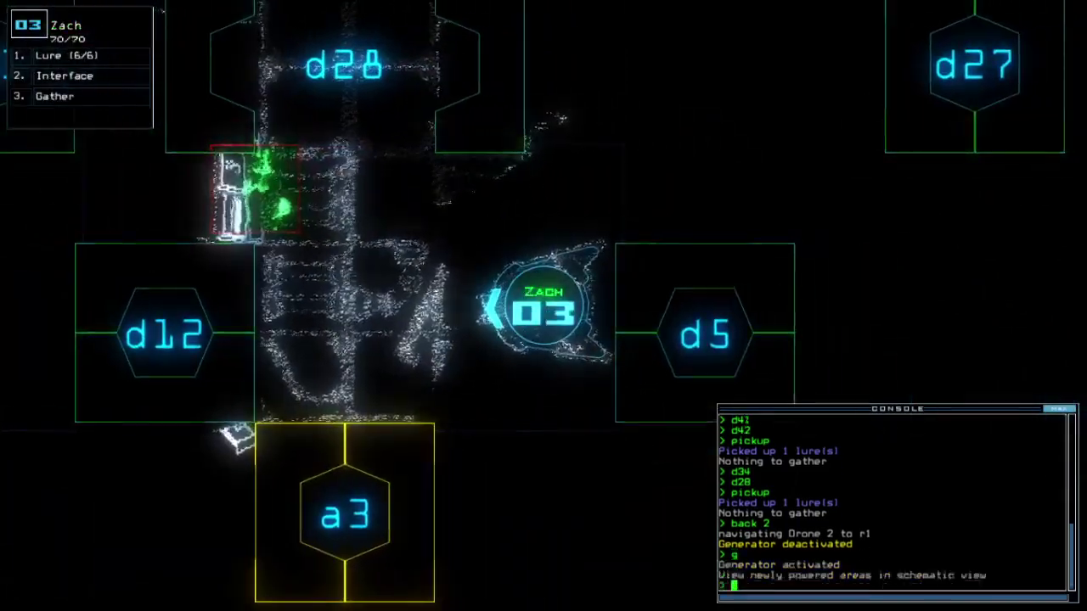
key(space)
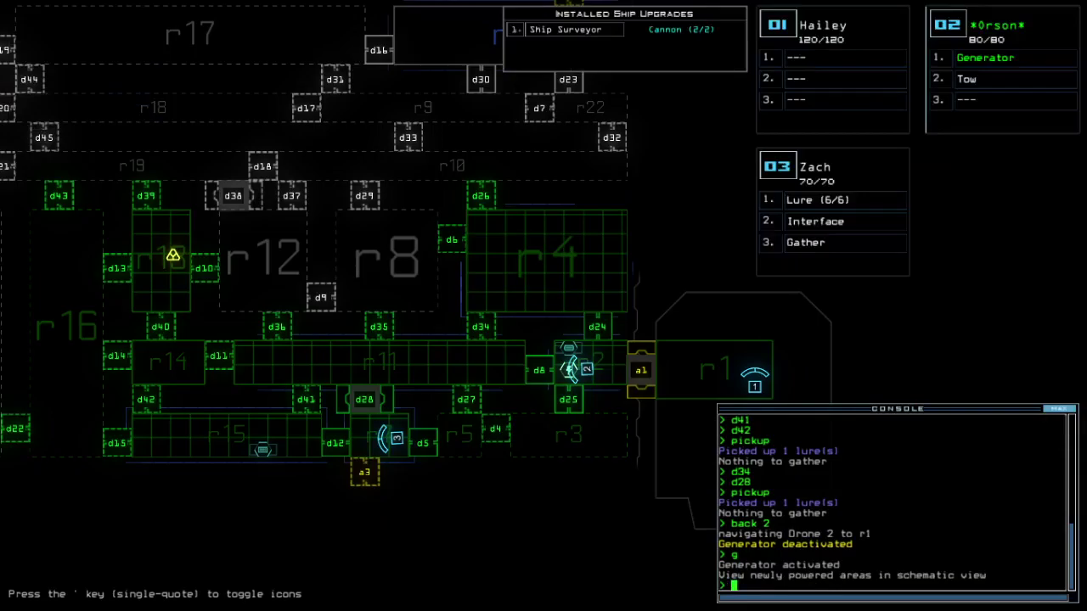
From Zach's camera, open door d28 and drop a lure beside him
key(3)
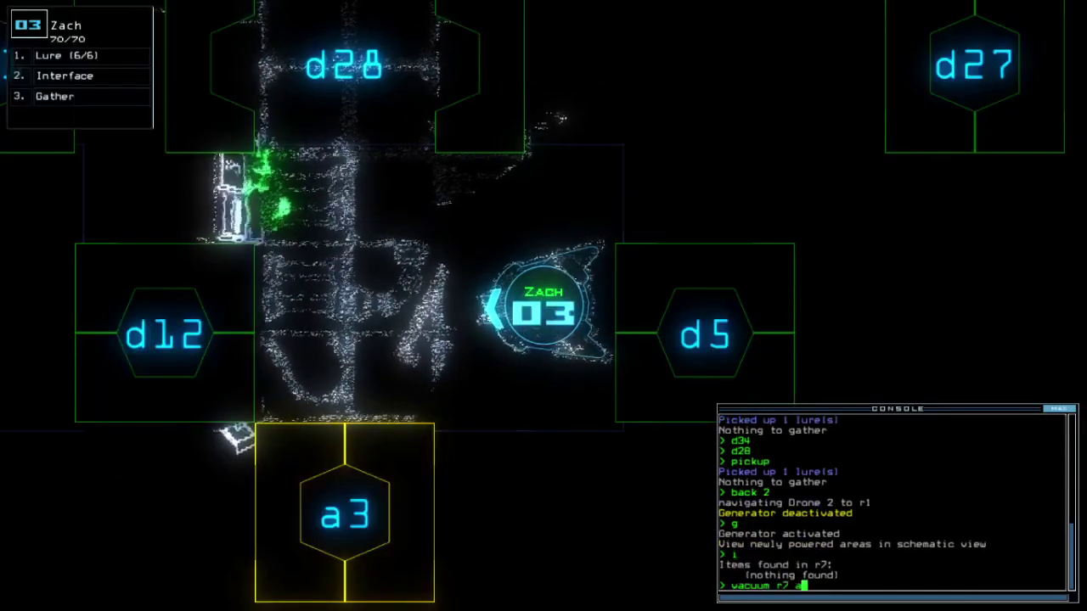
text(d28)
key(Return)
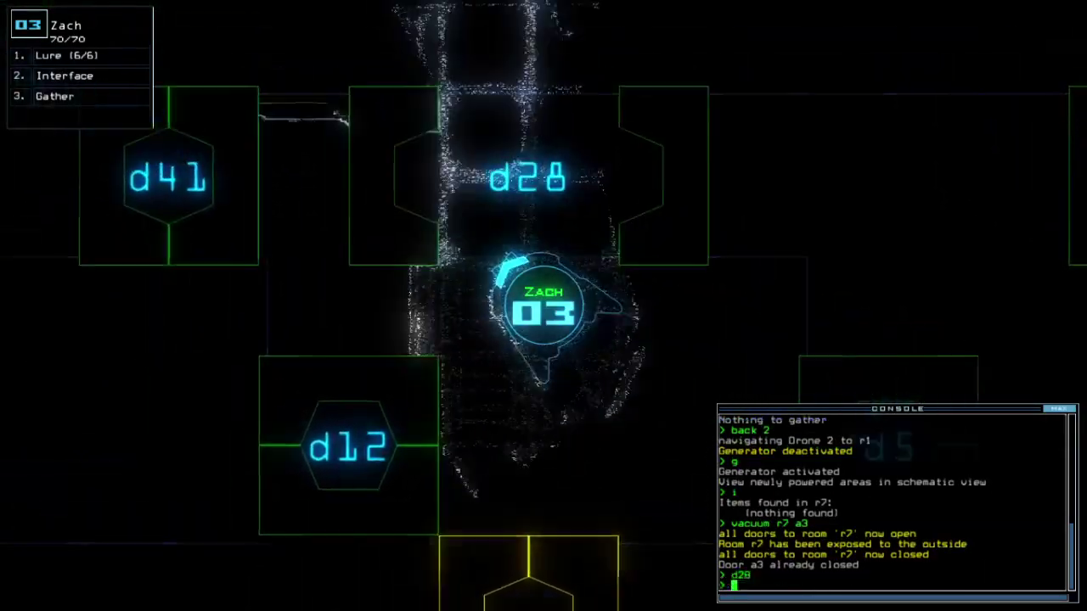
text(l)
key(Return)
key(space)
key(space)
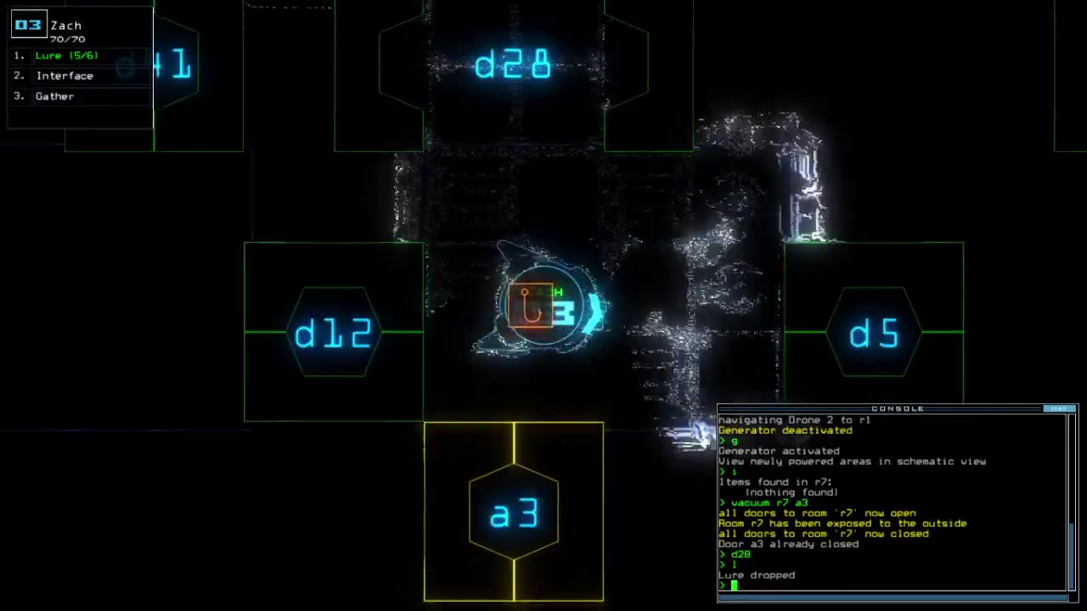
text(d5)
Toggle door d5, close the surrounding doors, recover the lure, and reopen d28
key(Return)
text(cccc)
key(Return)
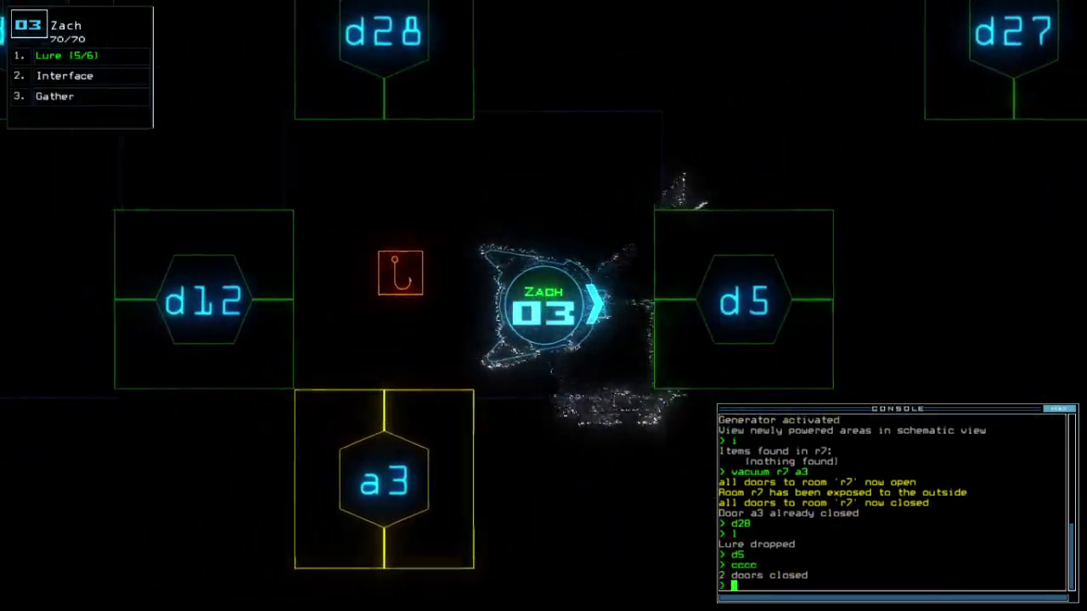
text(pickup)
key(Return)
text(d28)
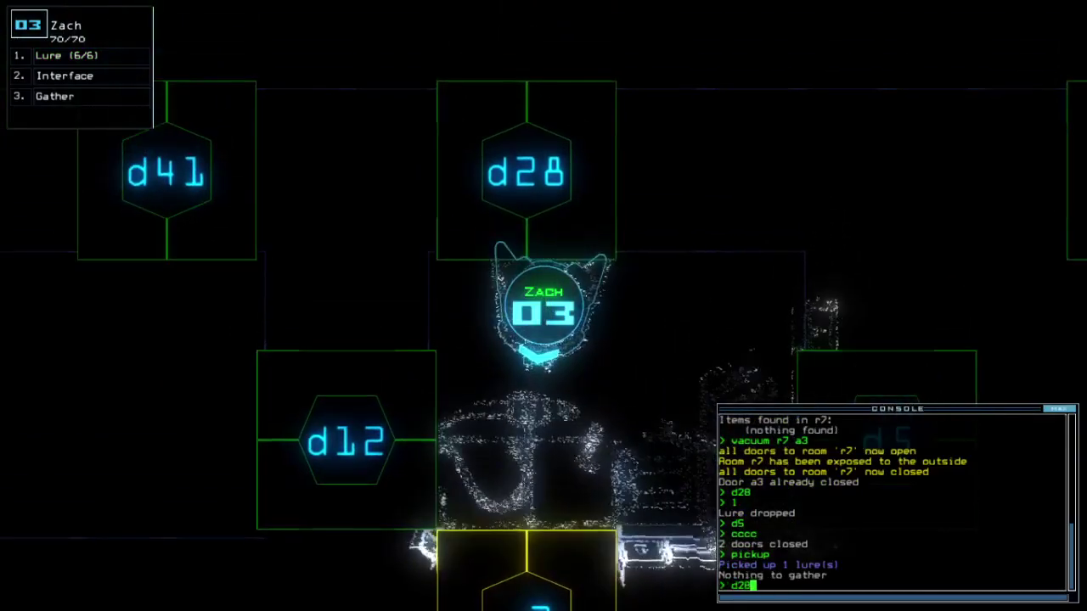
key(Return)
text(d5)
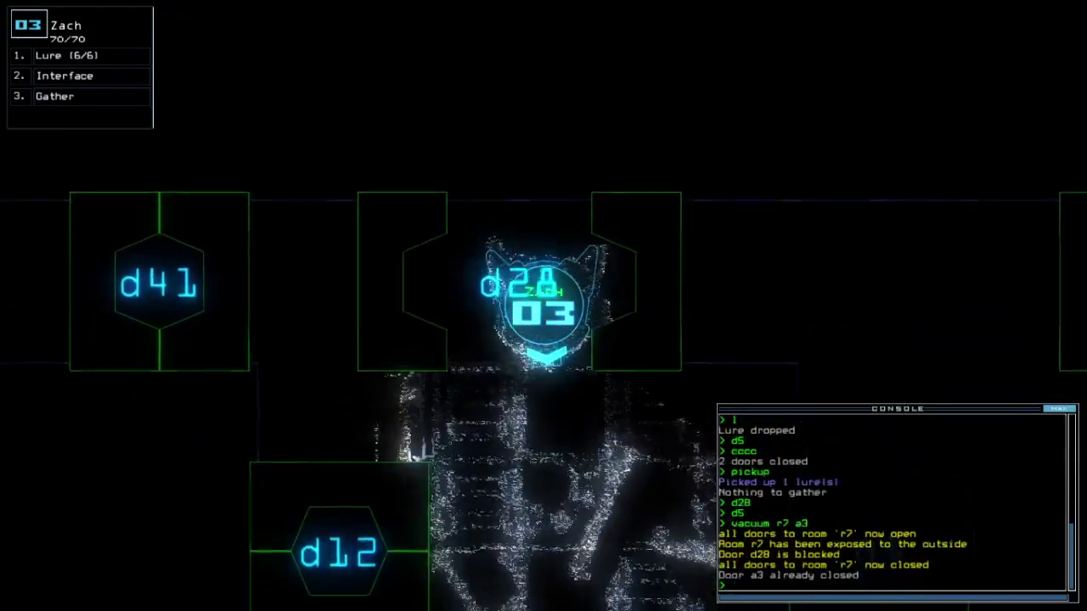
text(d5)
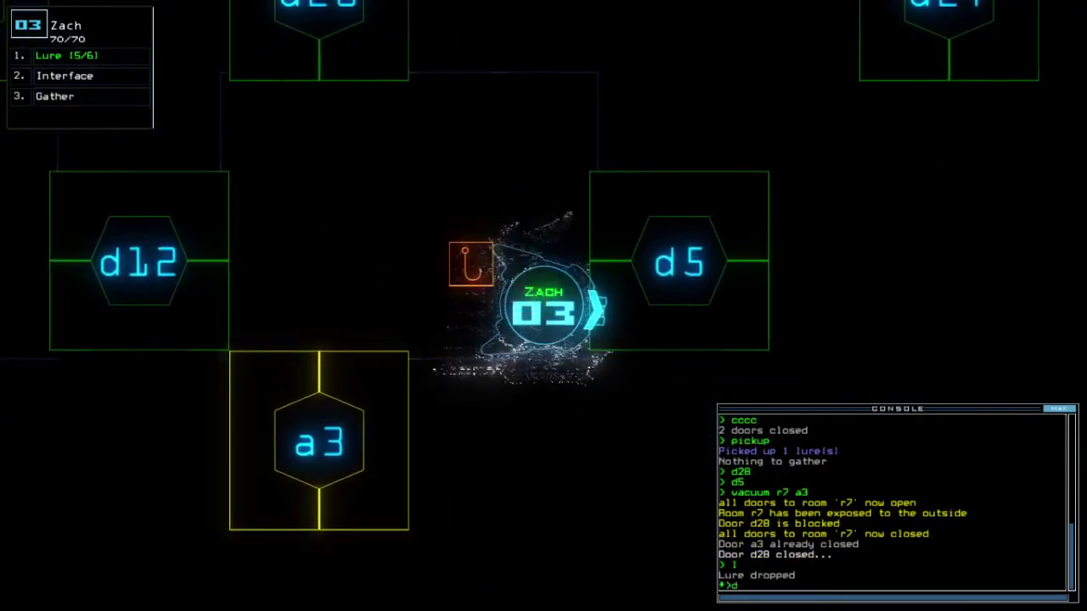
Send drone 03 through d5 and d4 with a lure, then recover both lures
key(Return)
text(l)
key(Return)
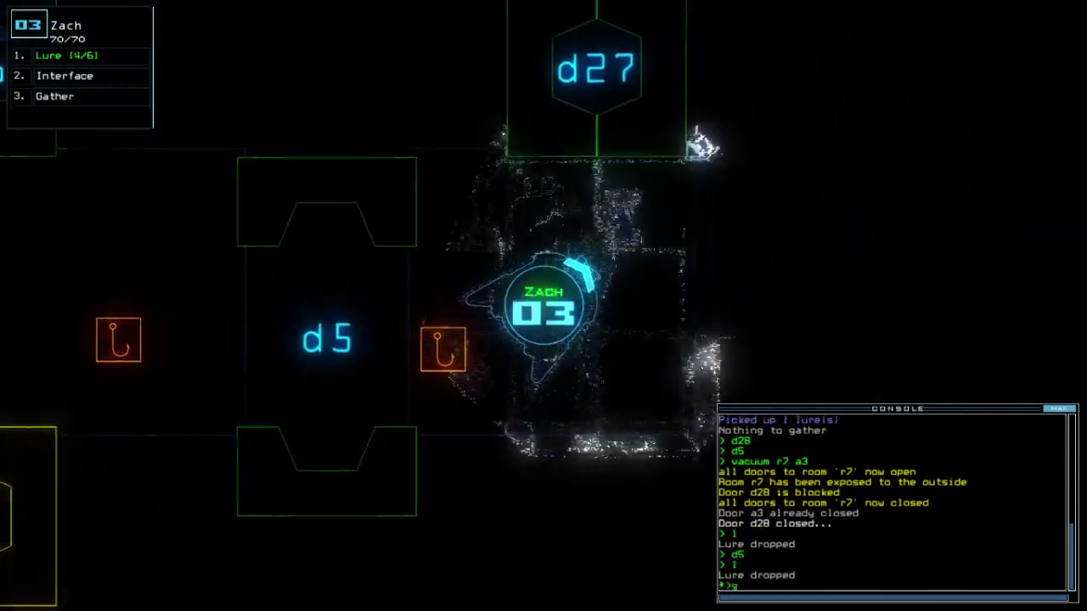
text(d4)
key(Return)
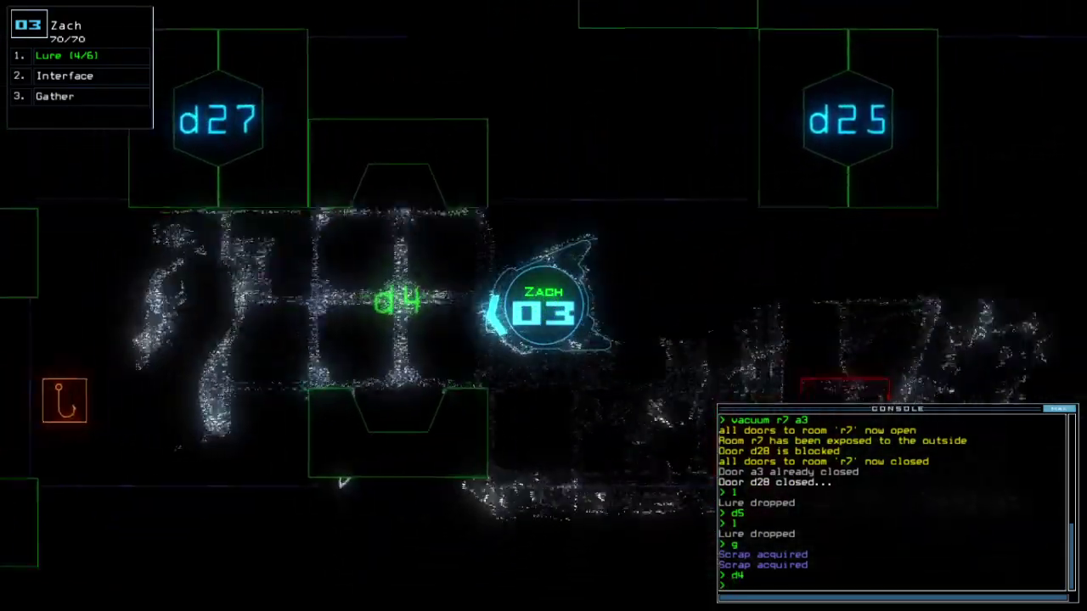
text(d4)
key(Return)
text(pickup)
key(Return)
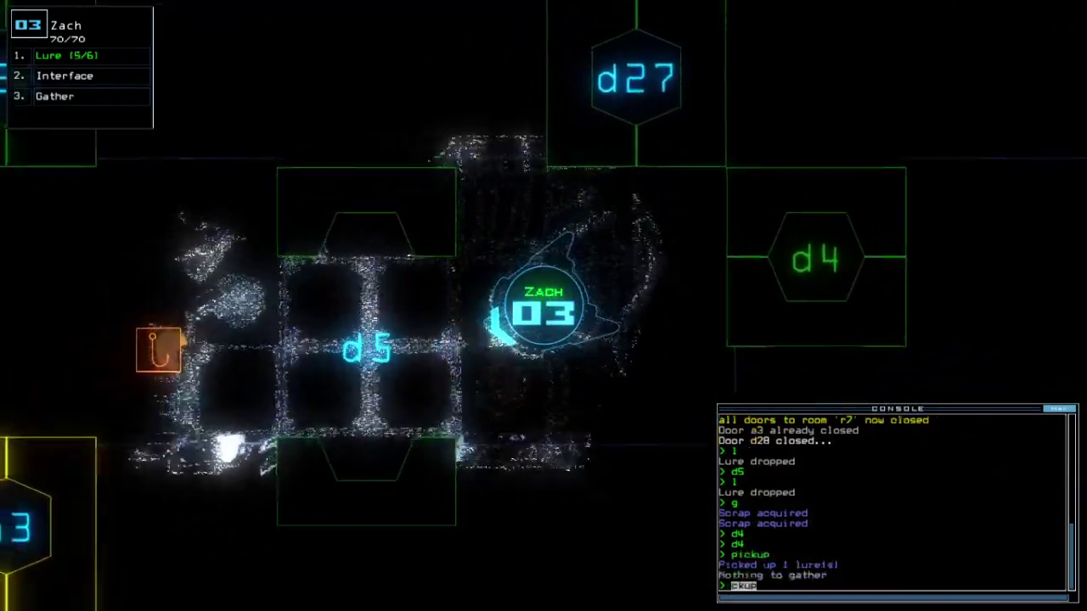
text(pickup)
key(Return)
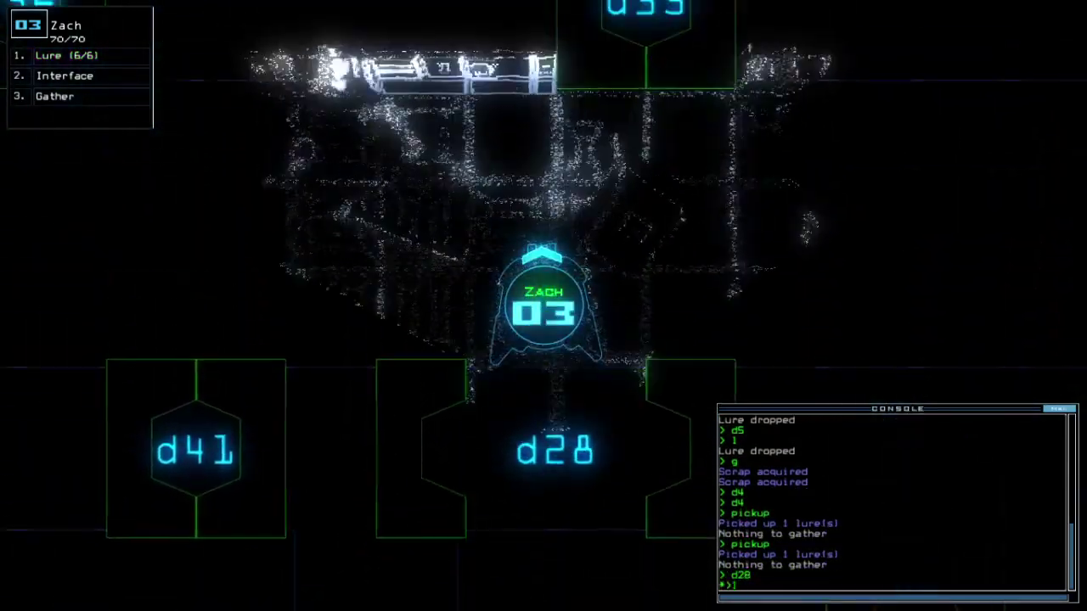
text(1)
Drop a lure at d28, gather scrap beyond d35, return, and recover the lure
key(Return)
key(Tab)
key(Tab)
text(d)
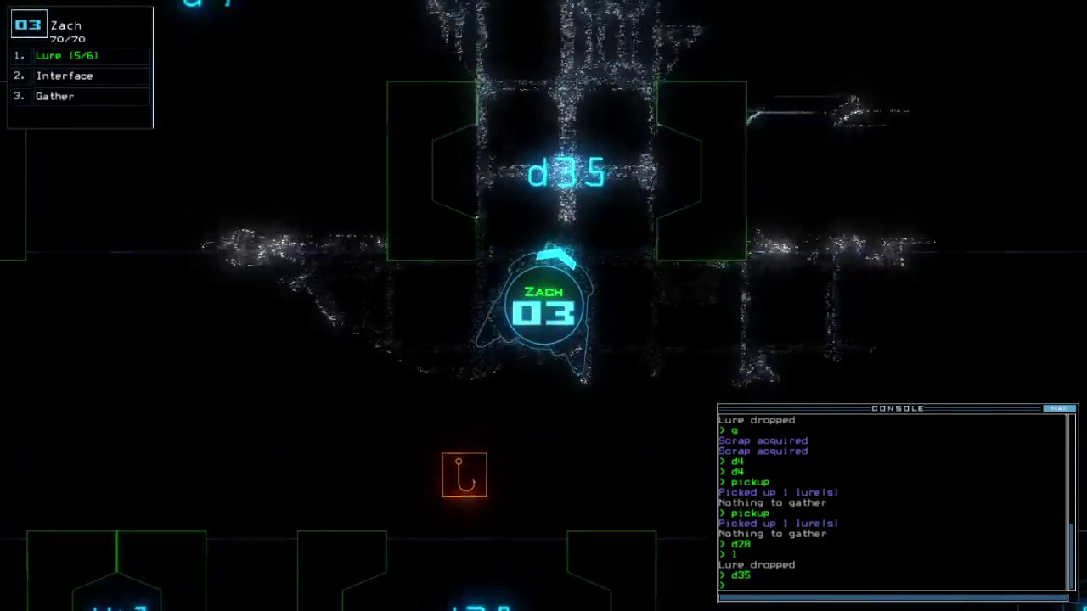
text(g)
key(Return)
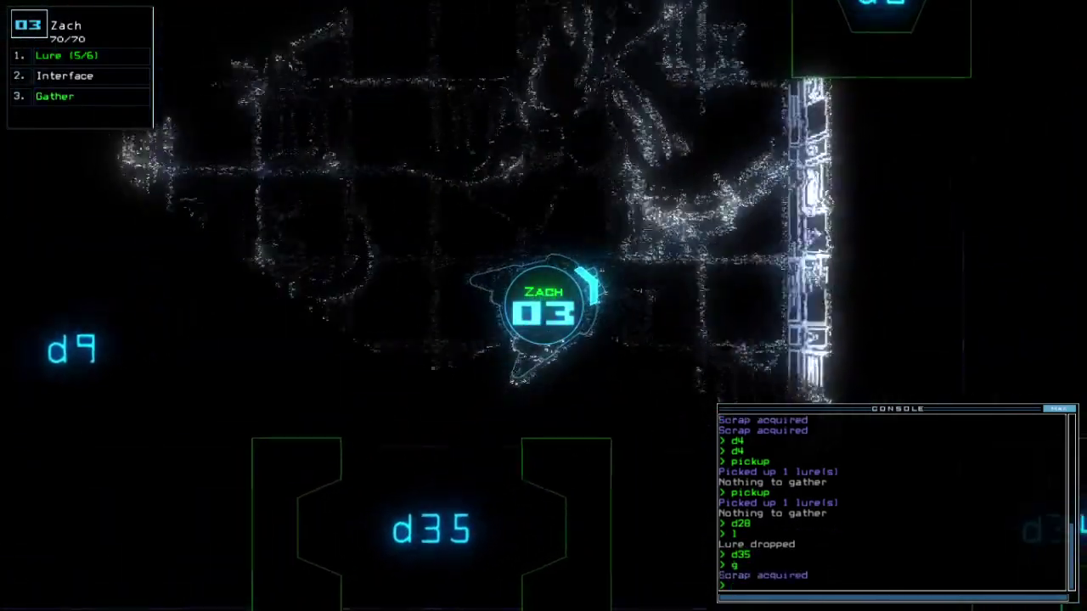
key(Left)
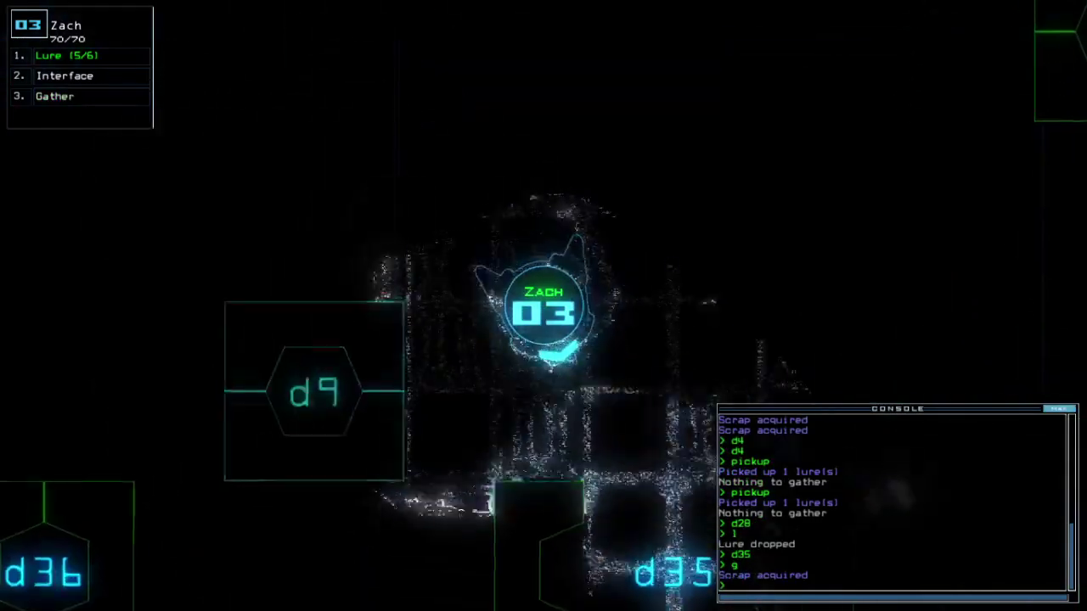
key(Up)
text(35)
key(Return)
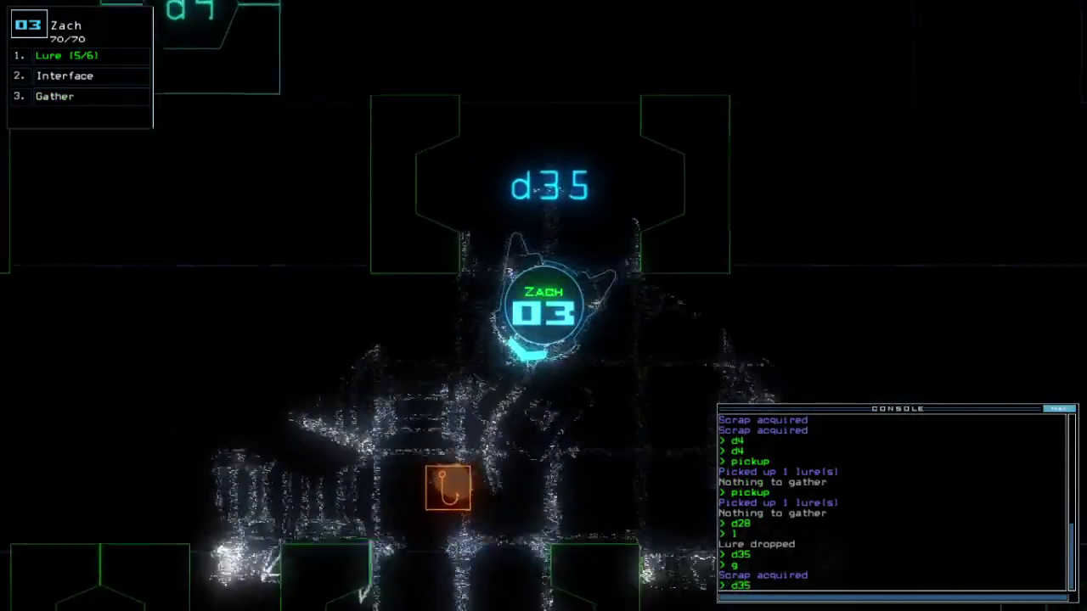
text(pickup)
key(Return)
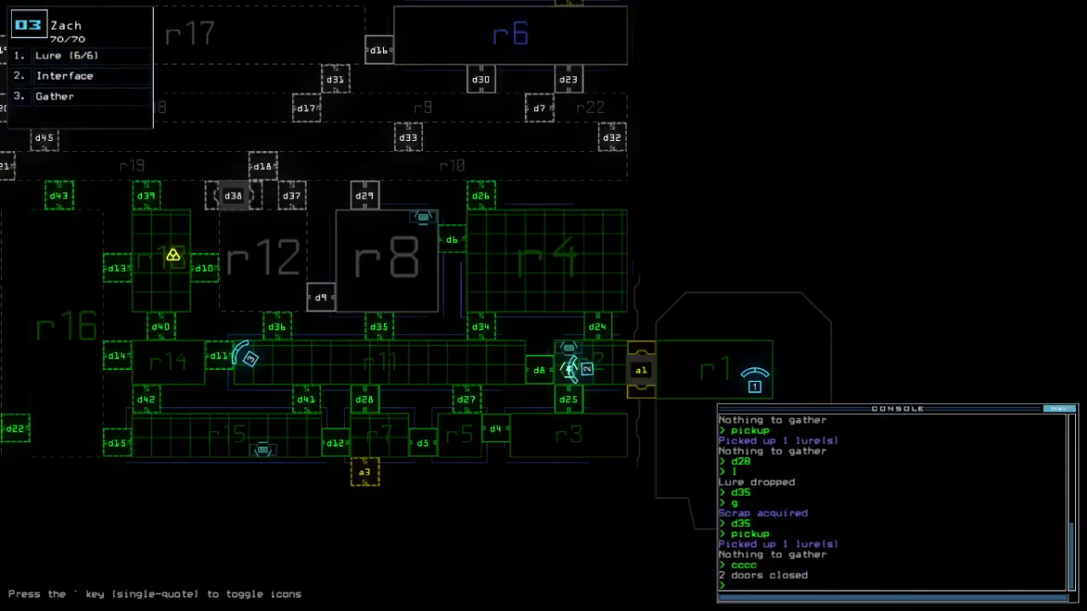
text(d11)
Send drone 03 through d11 and d40, dropping and recovering a lure
key(Return)
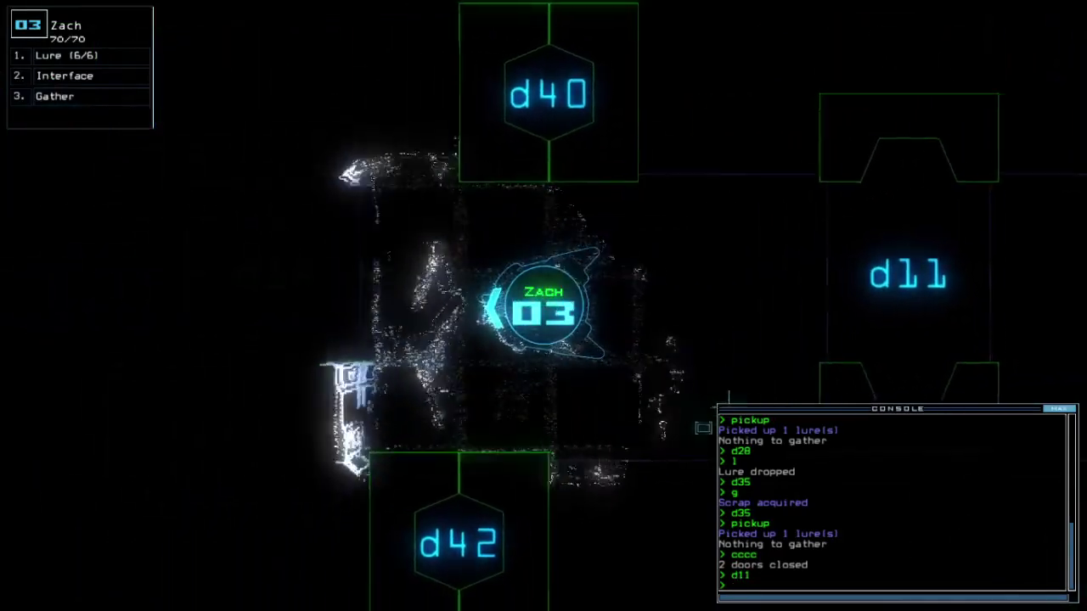
text(l)
key(Return)
text(d4)
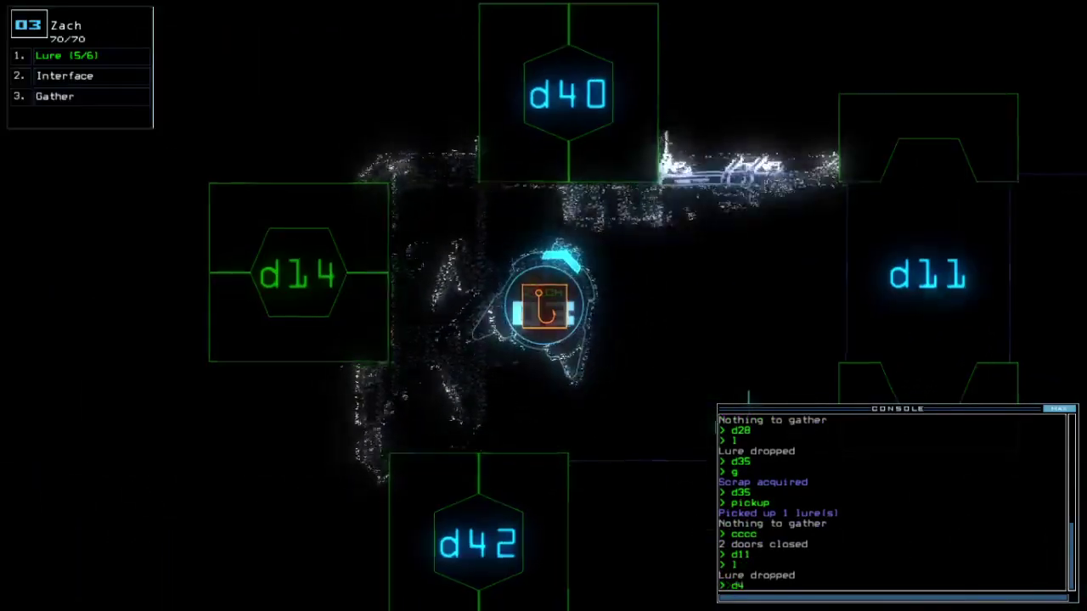
text(0)
key(Return)
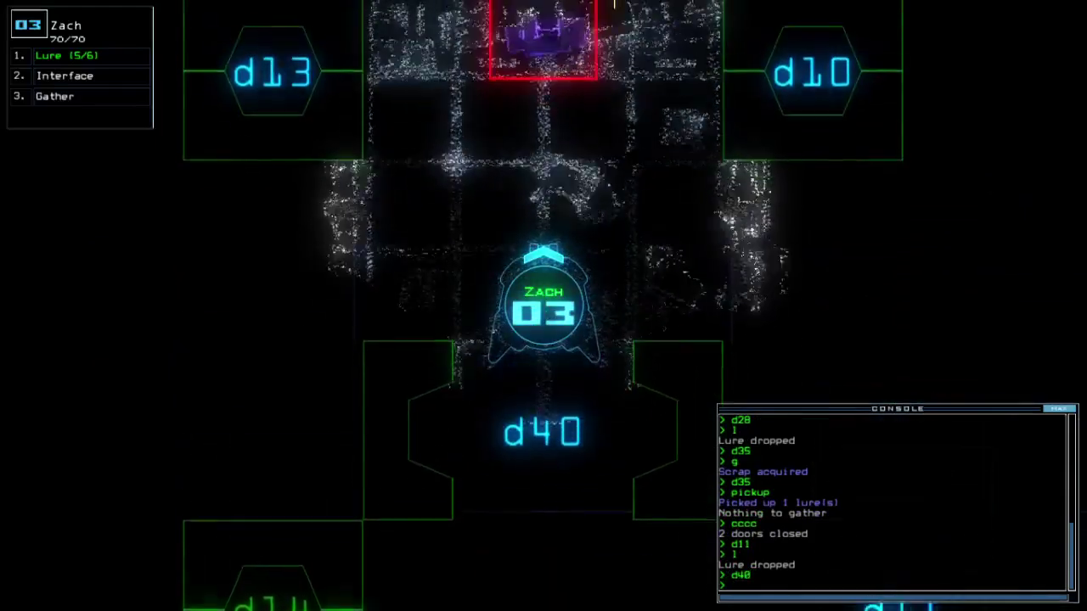
text(pickup)
key(Return)
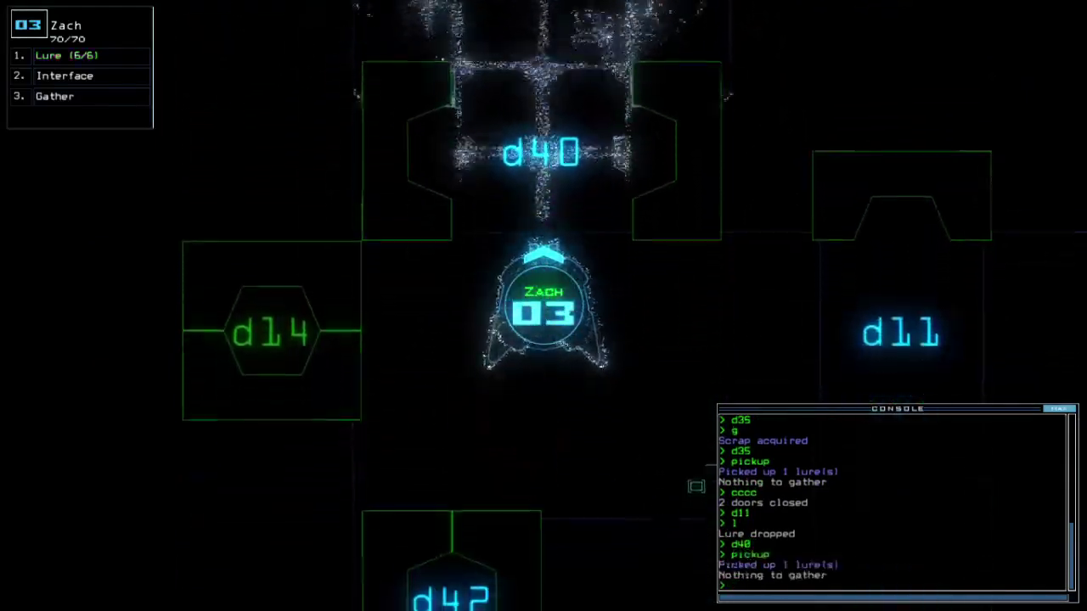
text(d)
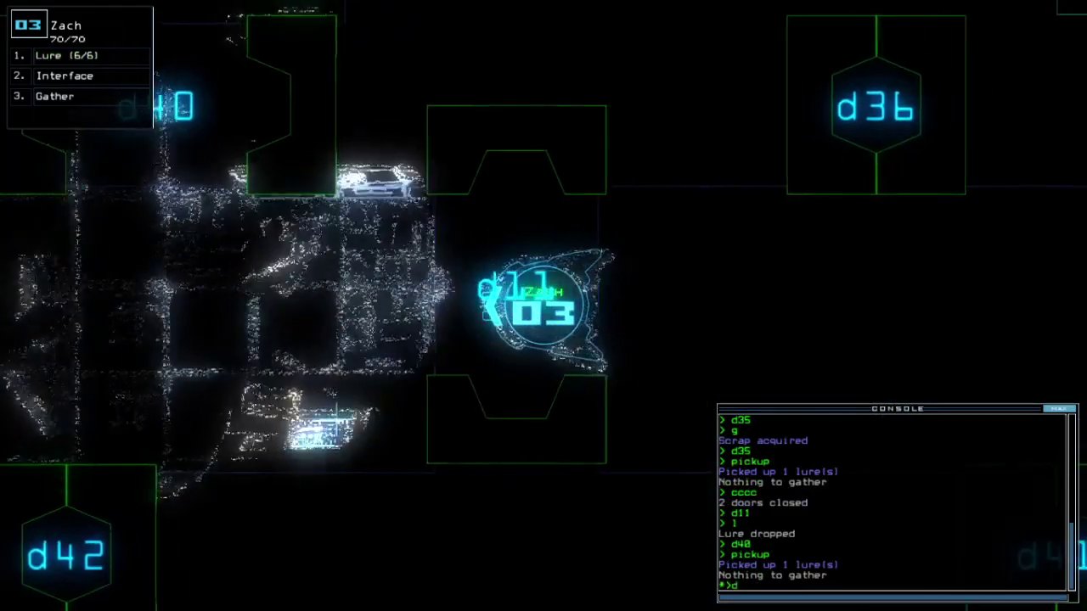
text(42)
Move drone 03 through d42, close three doors, and show the full ship map
key(Return)
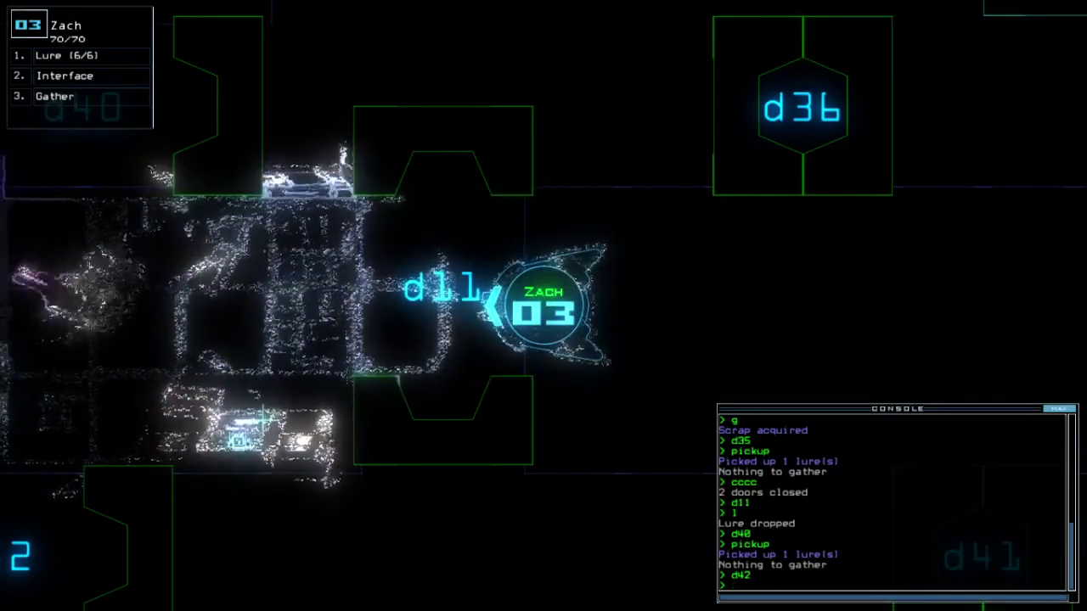
text(cc)
key(Return)
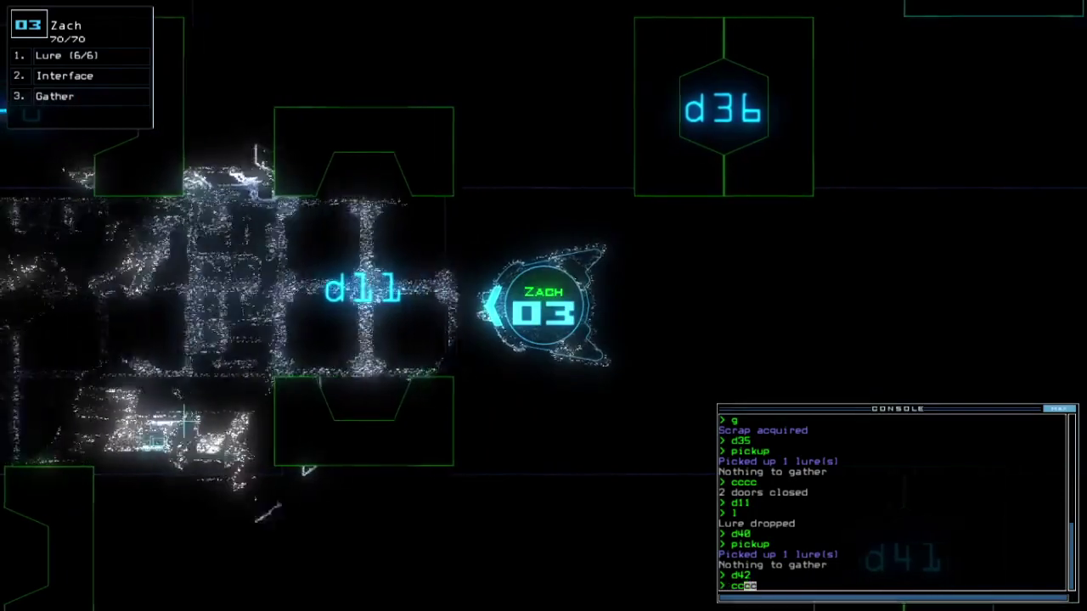
key(space)
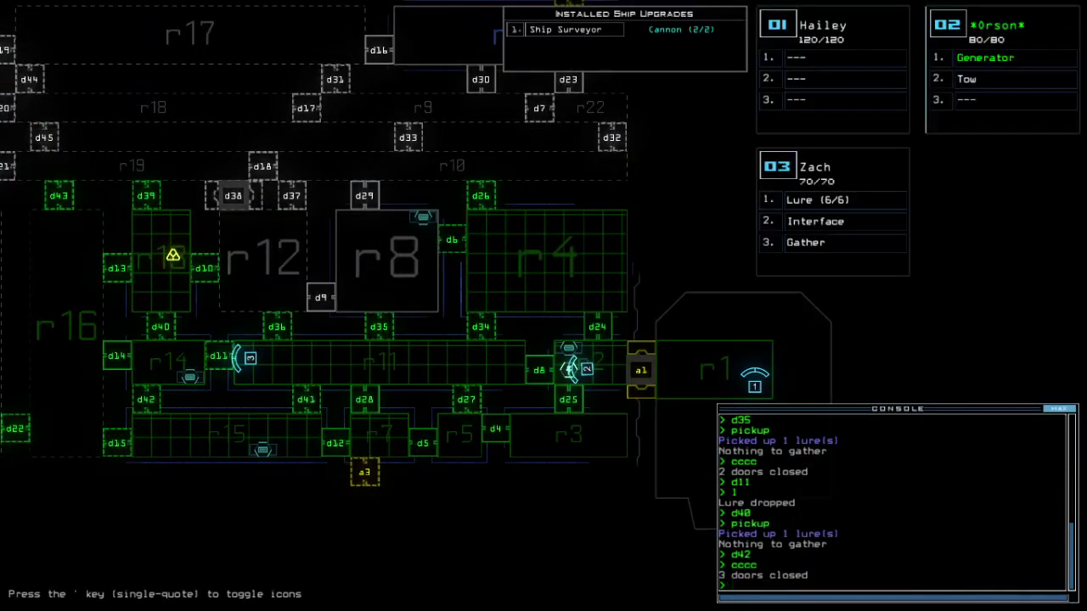
Send Zach past d34, drop a lure, go through d26 and gather two scrap loads
key(space)
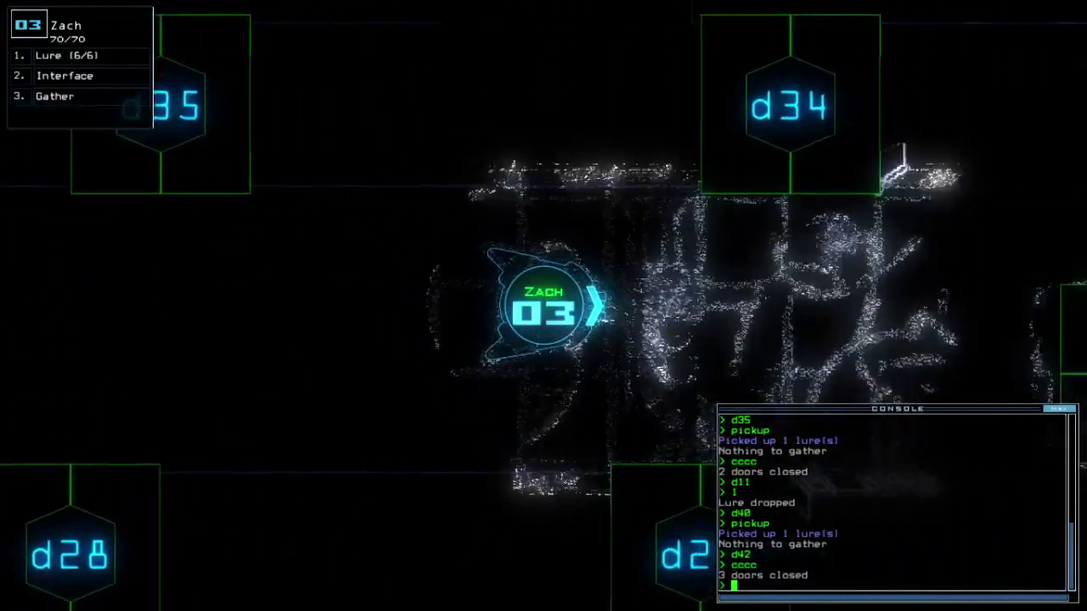
text(d34)
key(Return)
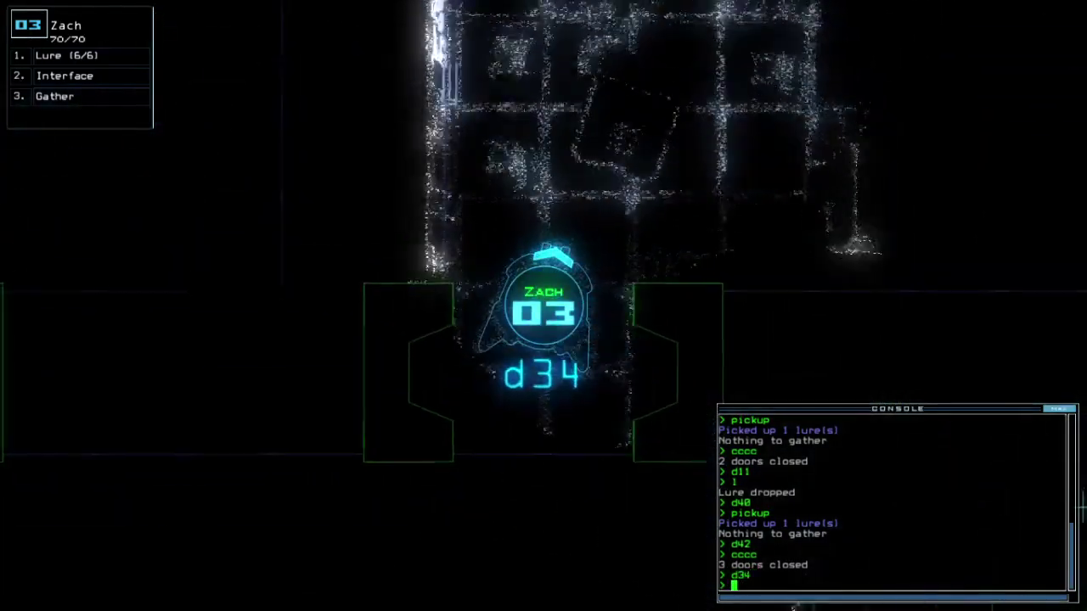
text(l)
key(Return)
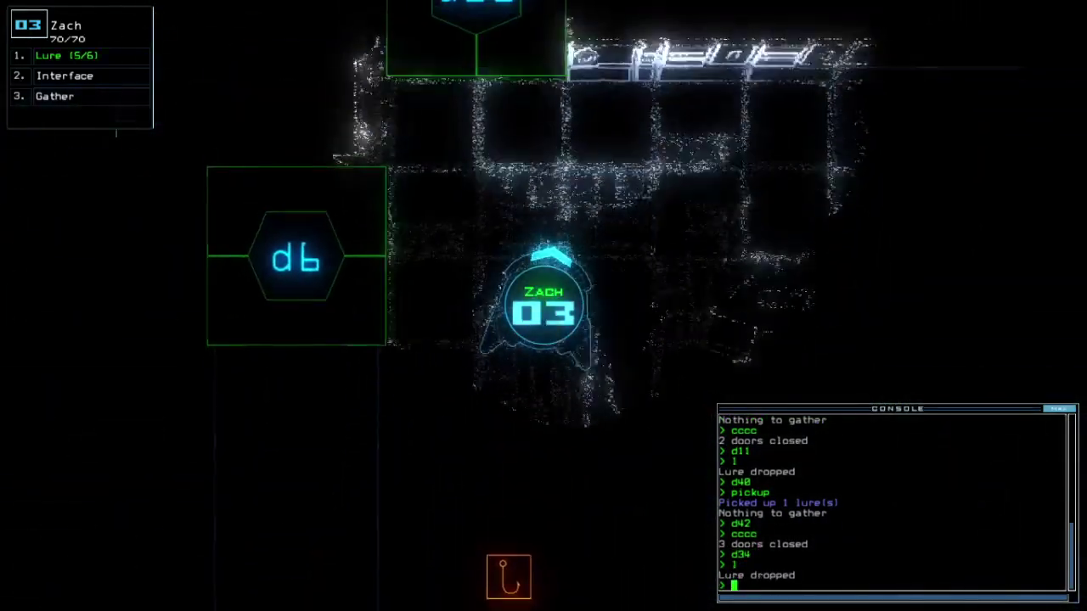
text(d26)
key(Return)
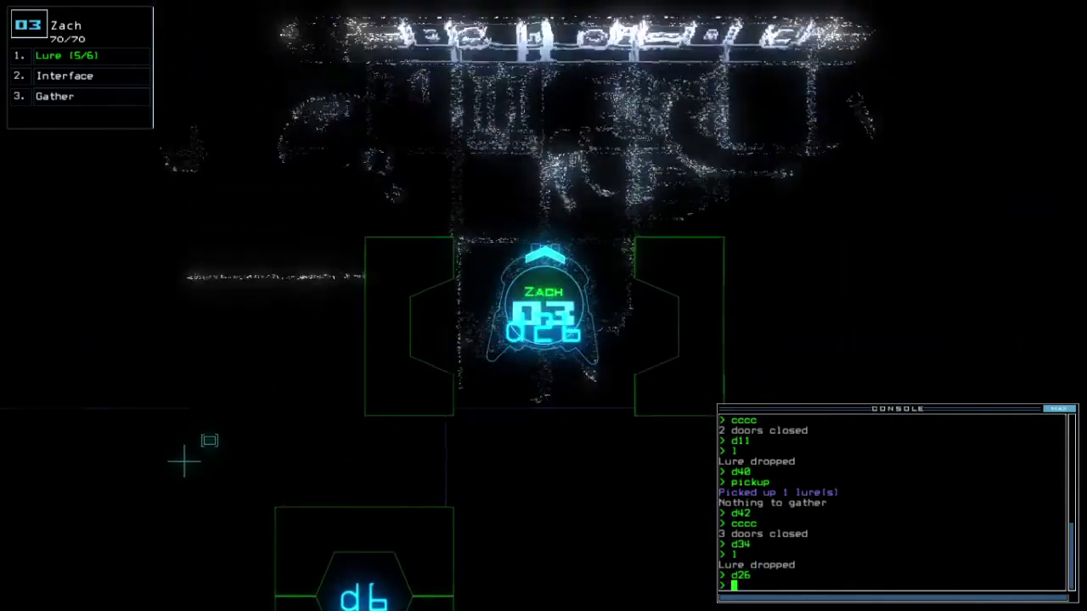
text(g)
key(Return)
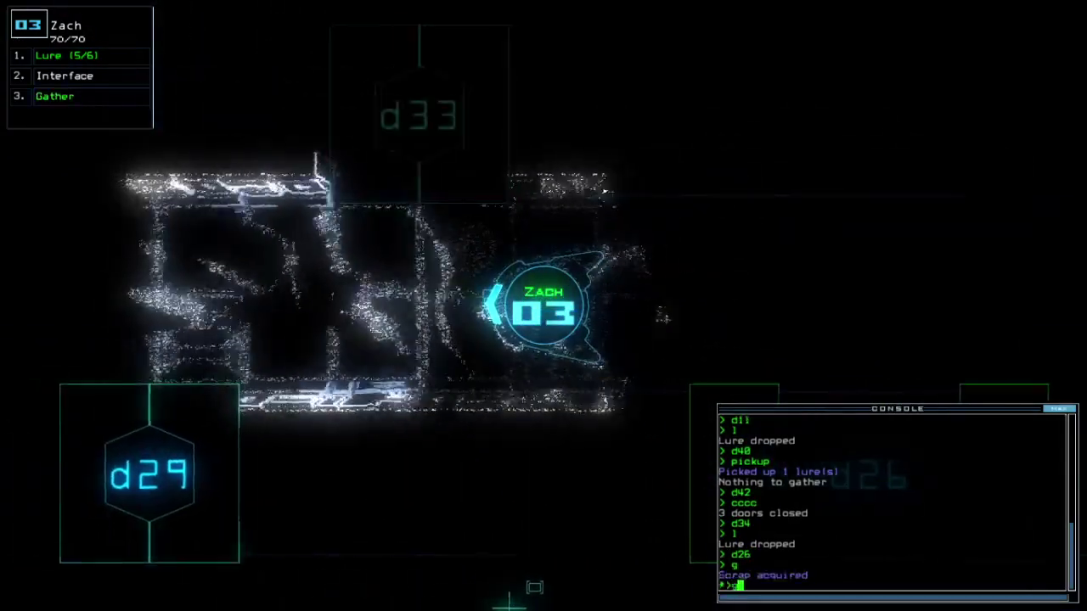
key(Return)
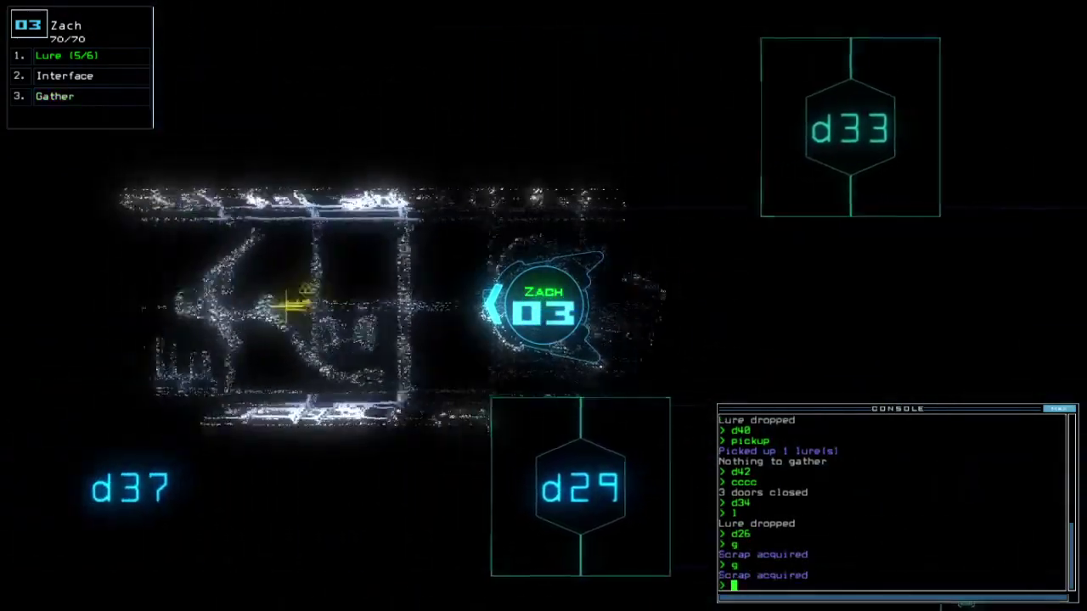
text(g)
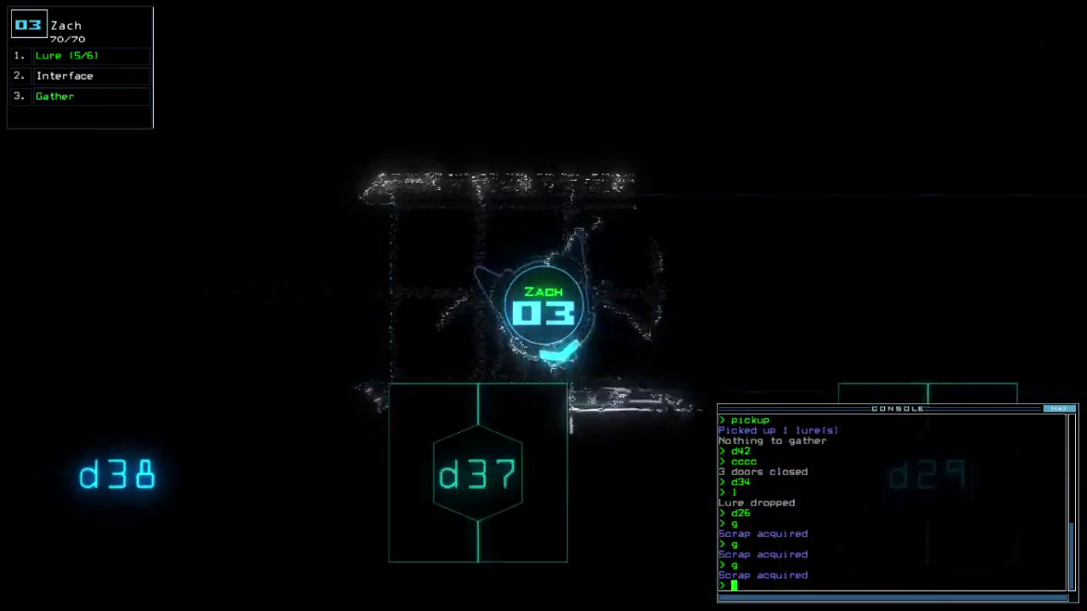
Bring Zach back through d26, pick up the lure, and check the mission time
key(Tab)
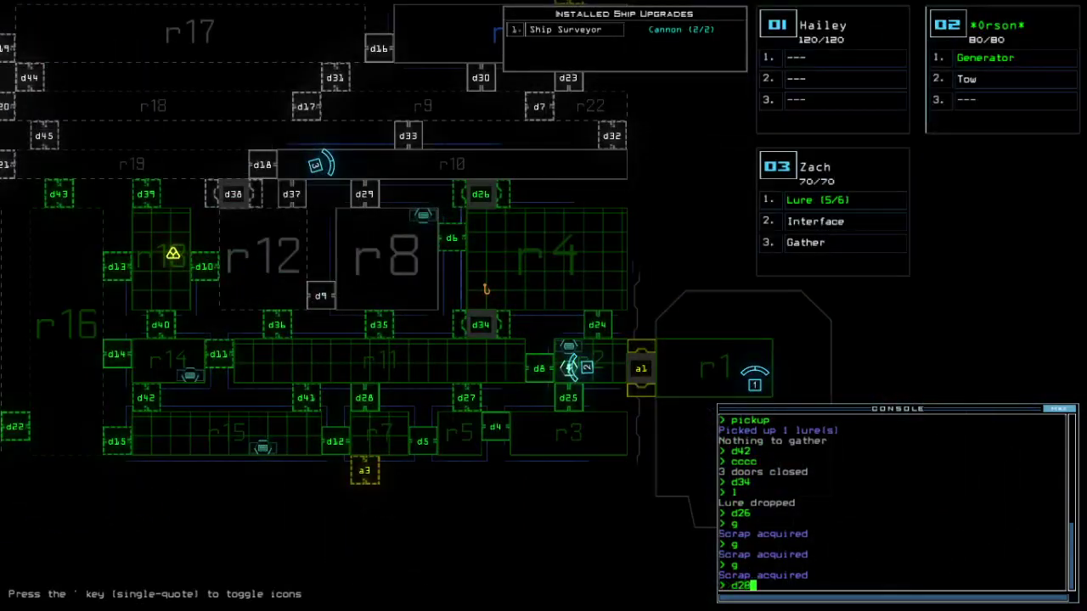
key(Tab)
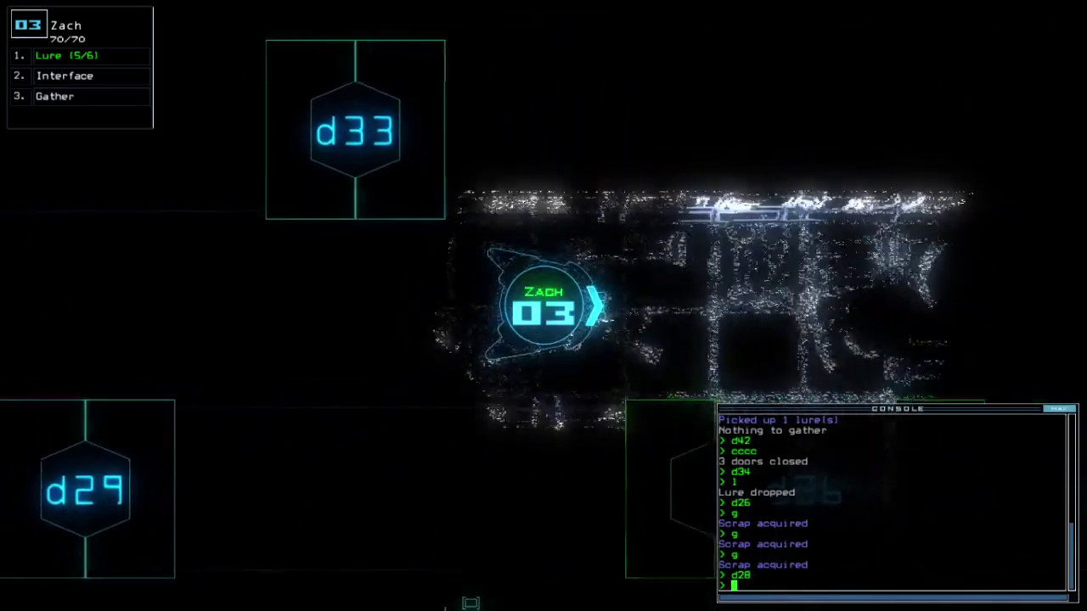
text(d26)
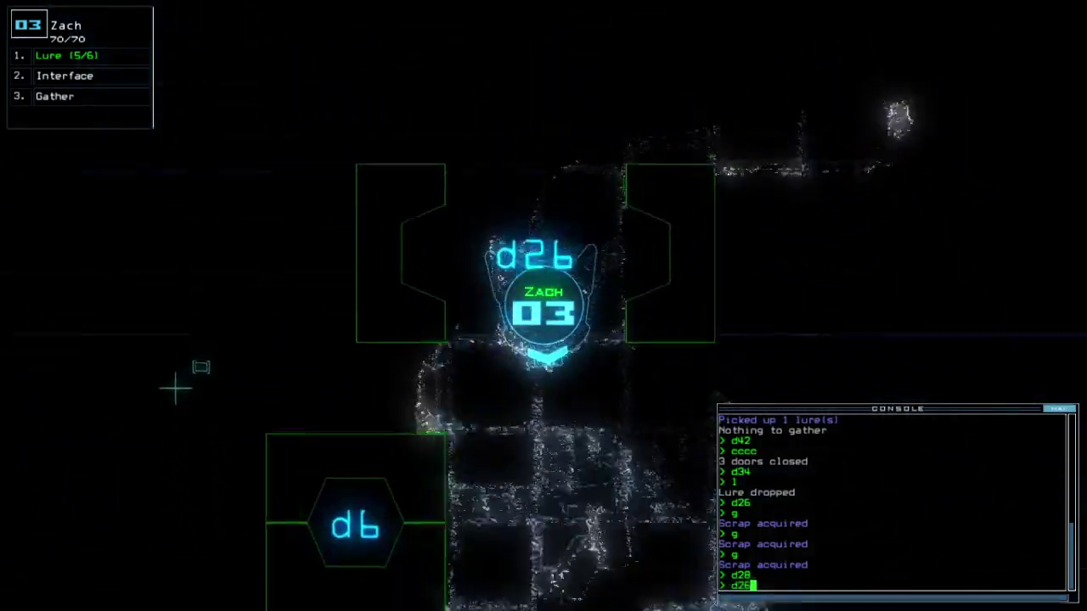
key(Return)
text(pickup)
key(Return)
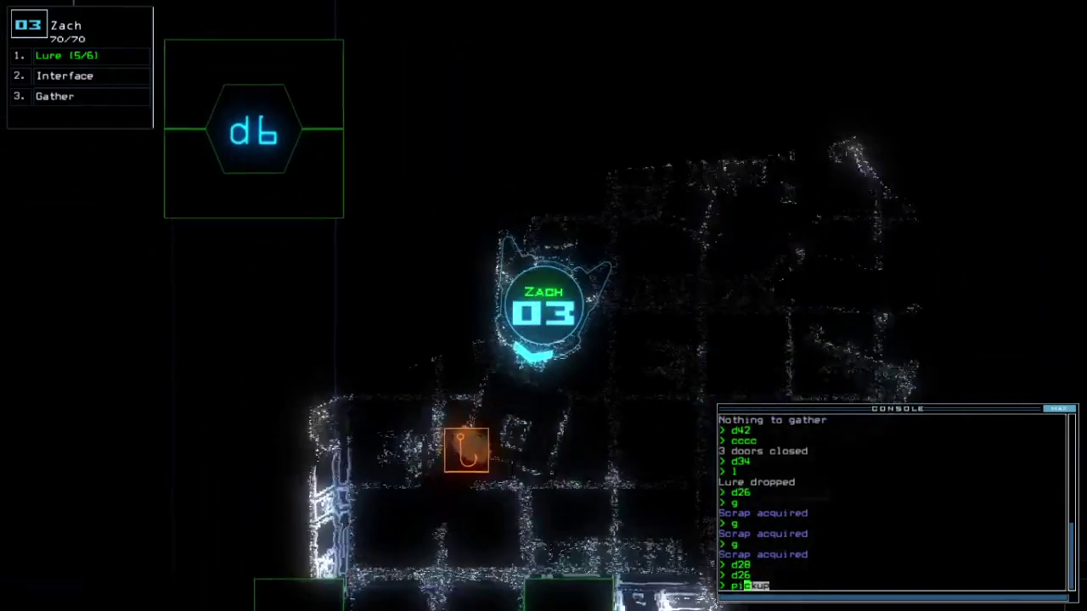
text(back)
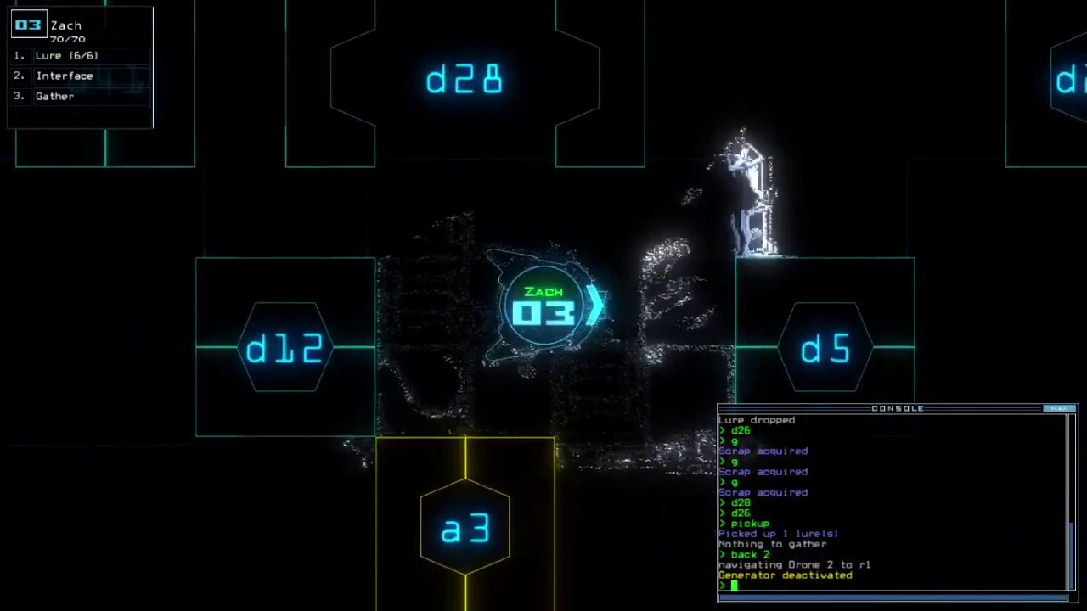
text(te)
key(Return)
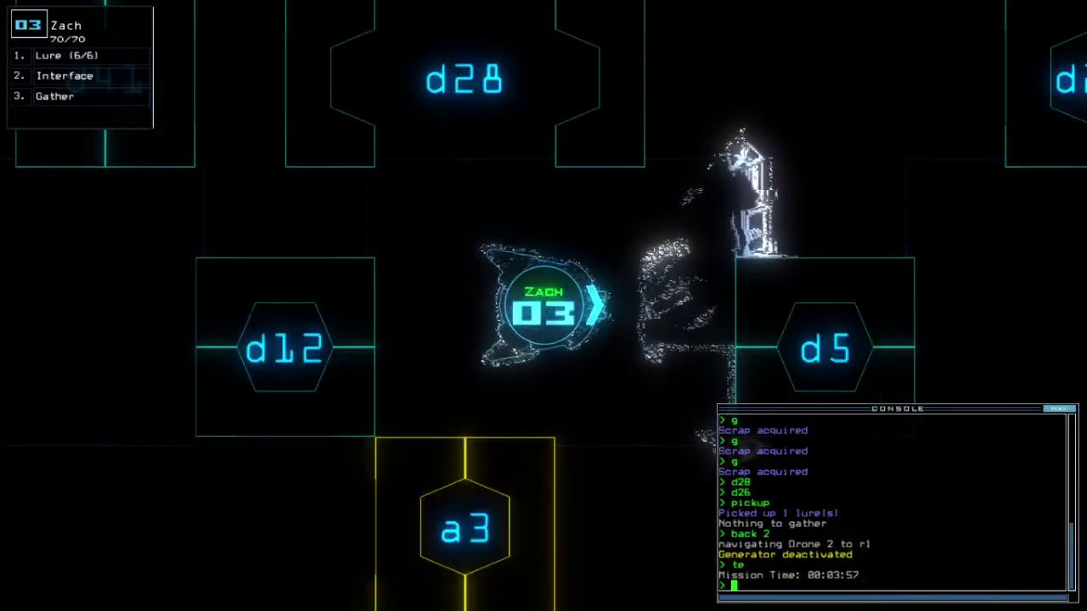
As Orson, open doors d28 and d34 for Zach, drop a lure, and look for a swap
key(2)
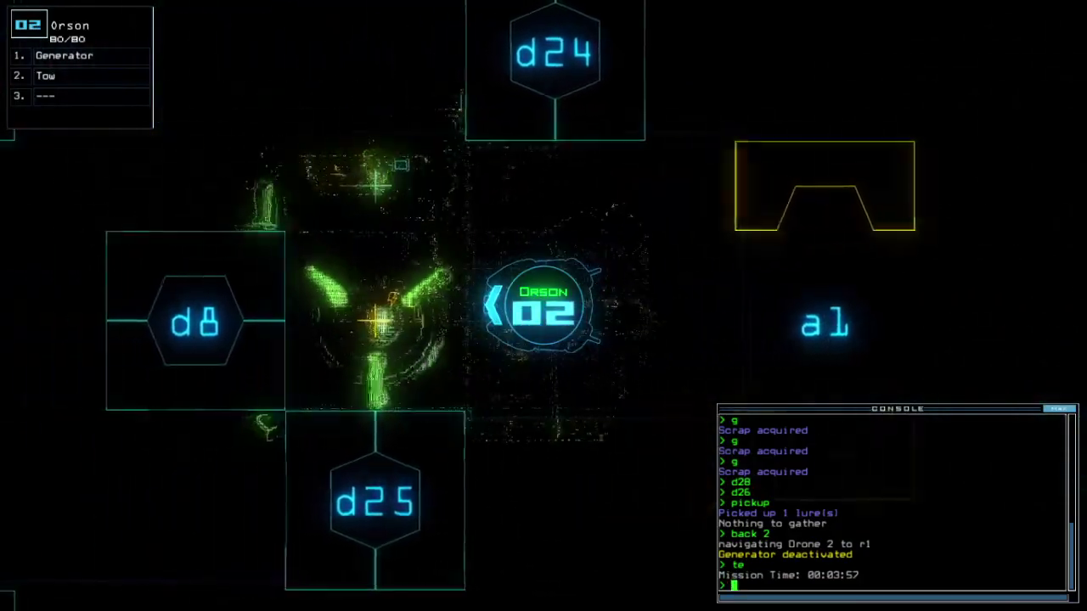
text(3)
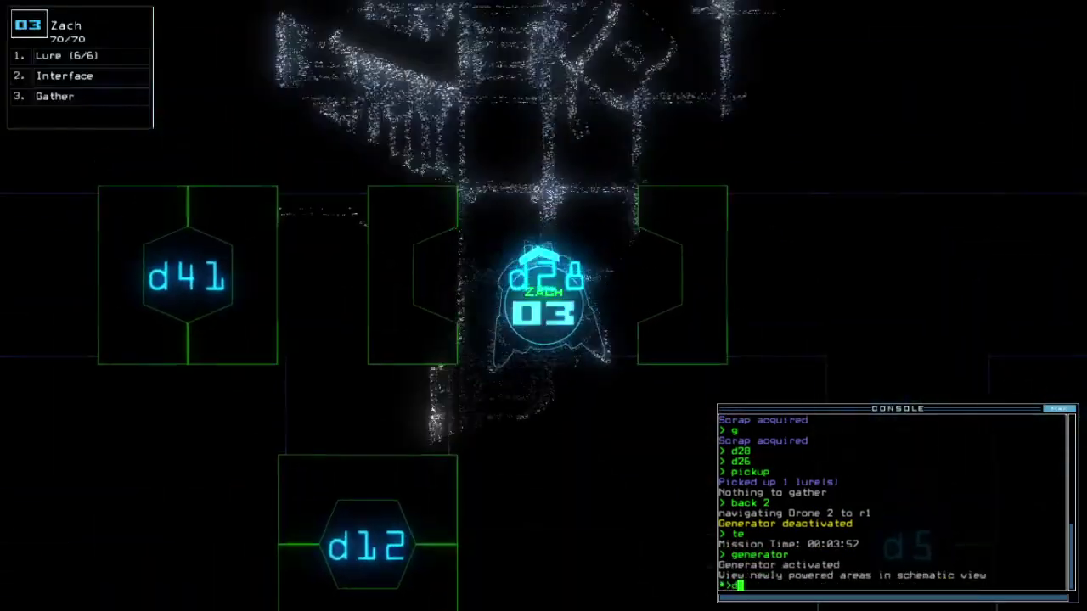
text(d28)
key(Return)
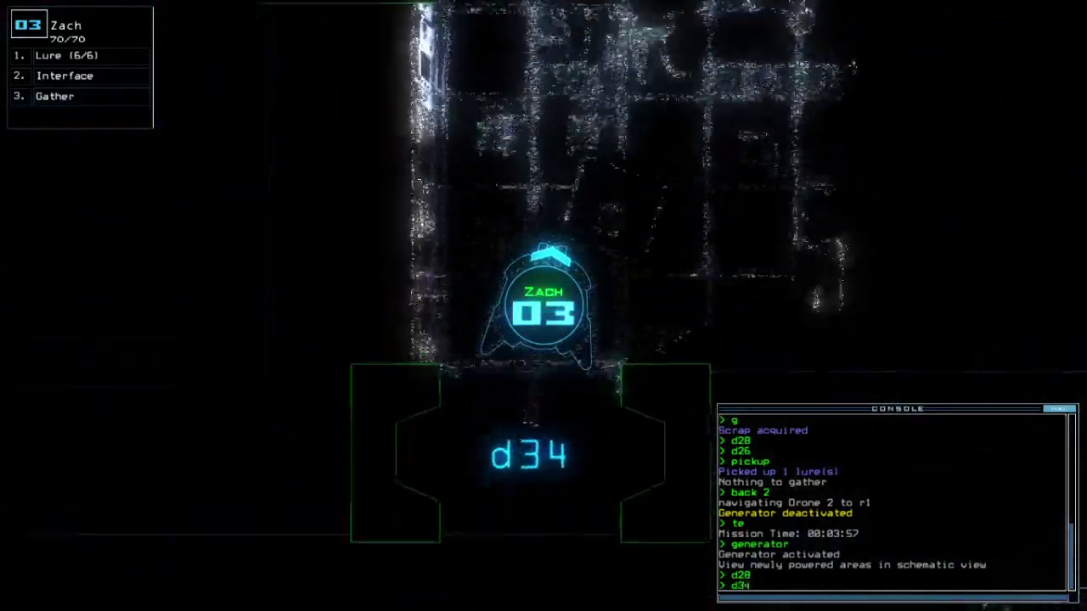
text(d34)
key(Return)
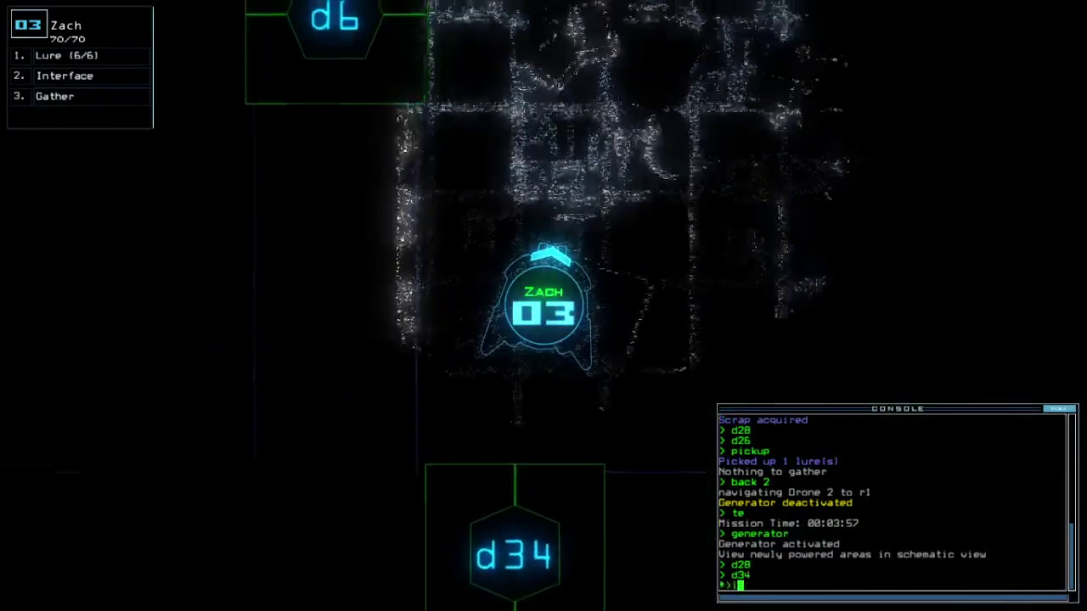
text(l)
key(Return)
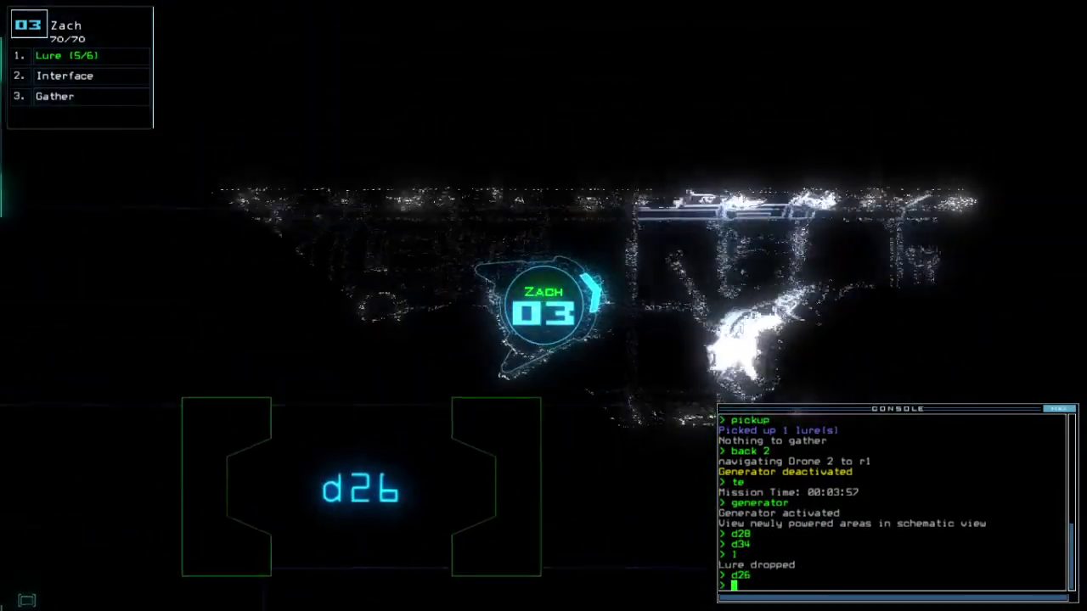
text(p)
key(Return)
Close the swap screen and switch to Hailey's camera, checking the schematic map along the way
key(Escape)
key(space)
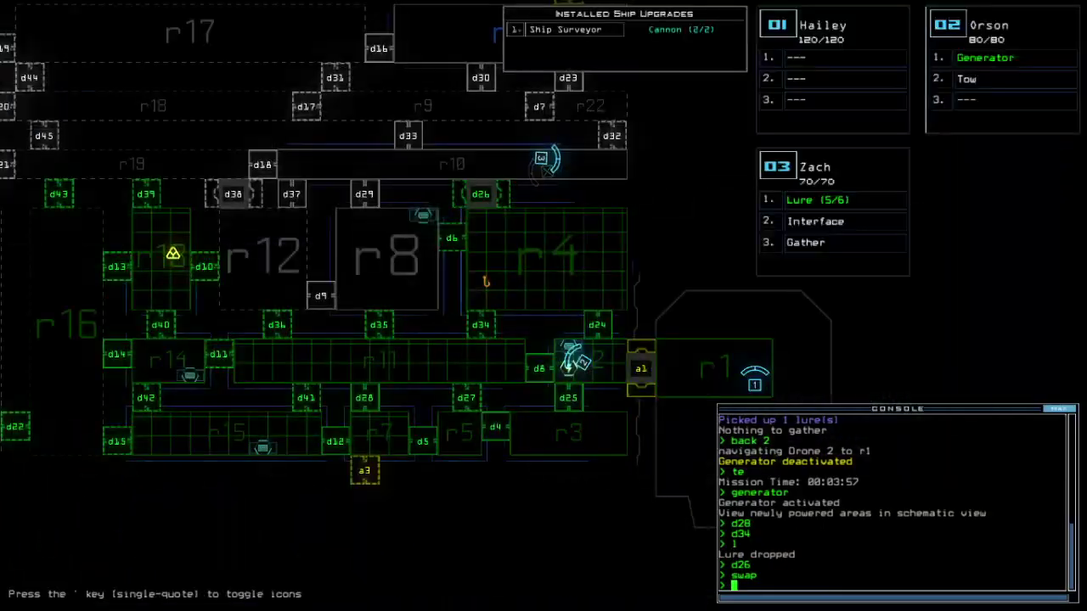
key(space)
text(d24)
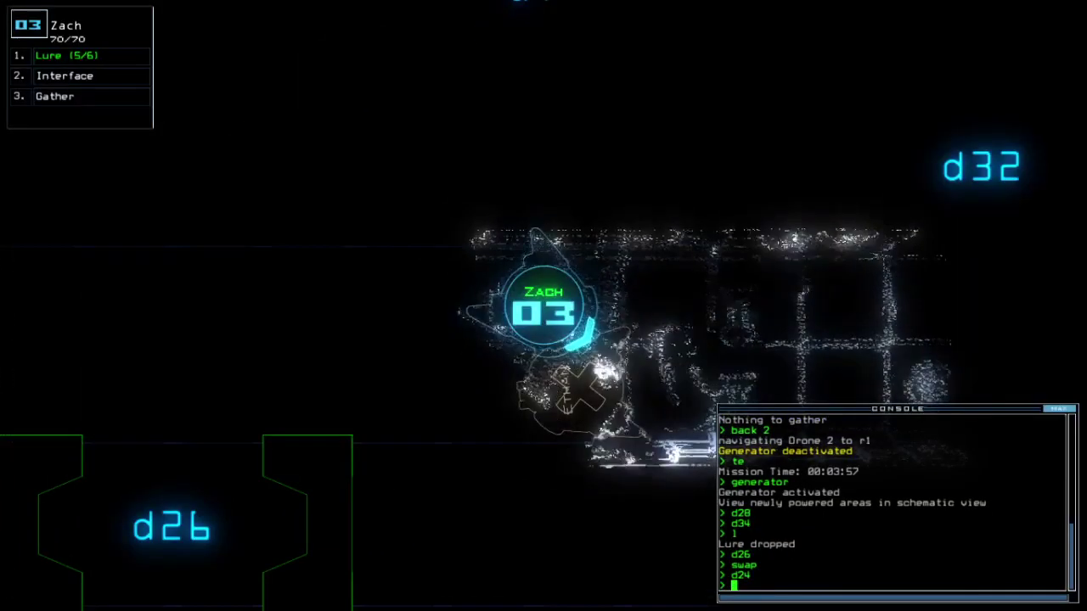
key(space)
key(1)
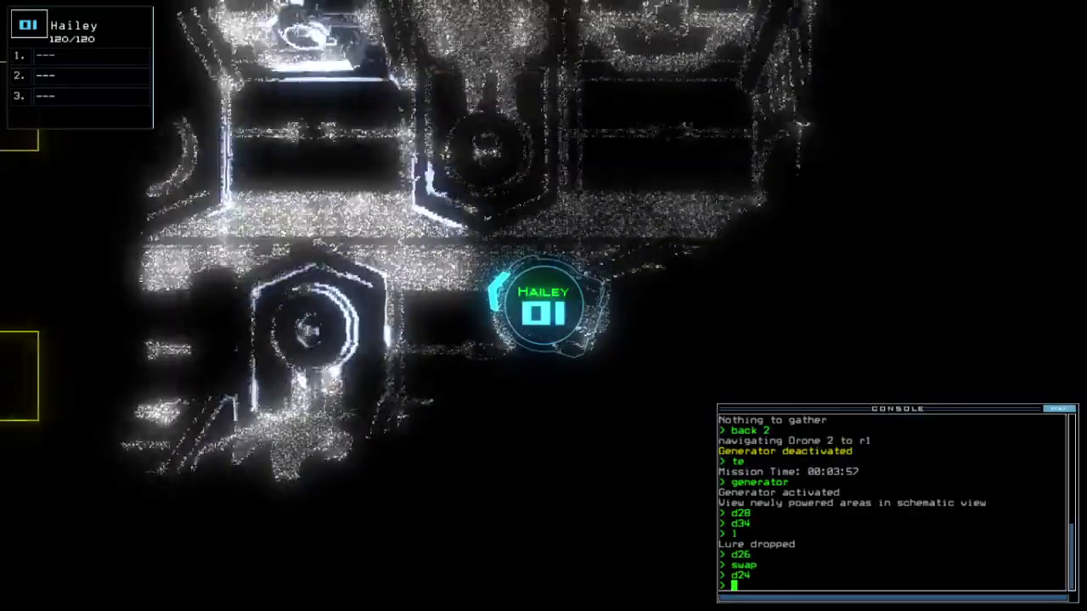
key(space)
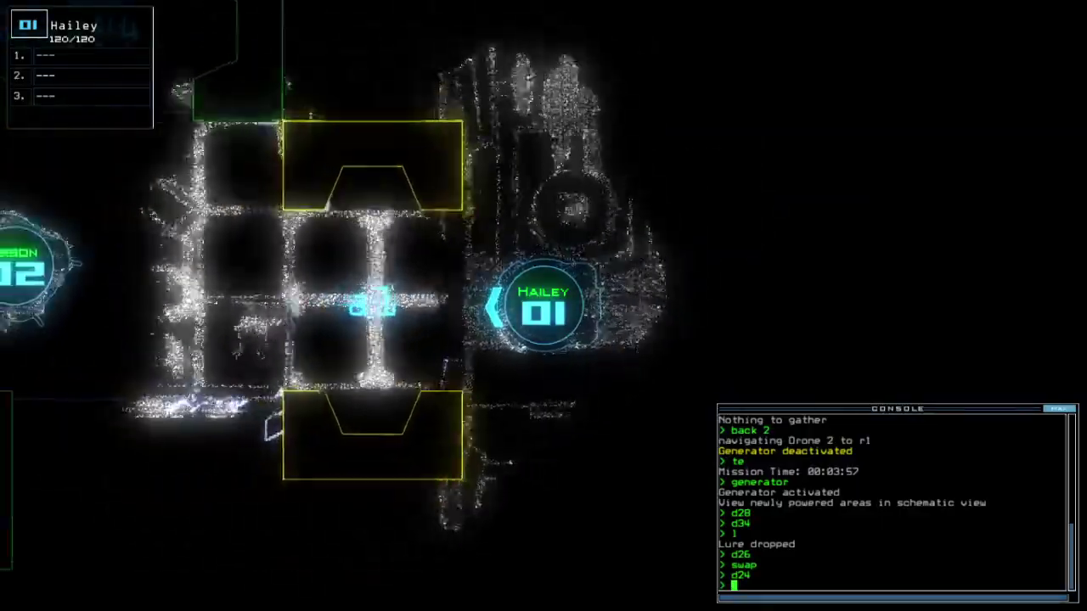
key(space)
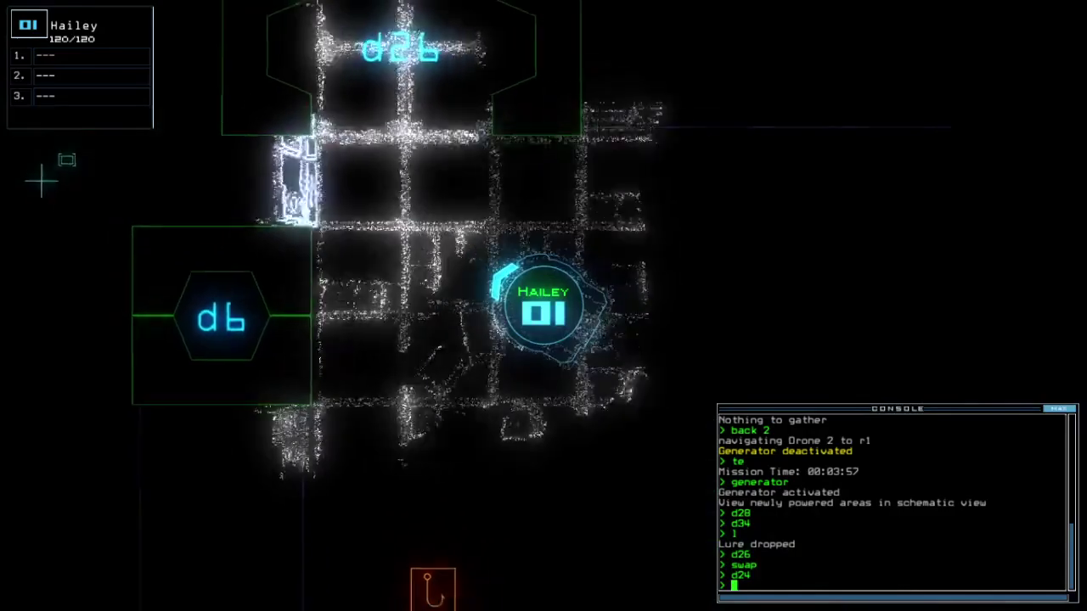
text(swap sp 5)
Take the Scan and Motion upgrades from the wrecked drone and send Hailey toward r1
key(Return)
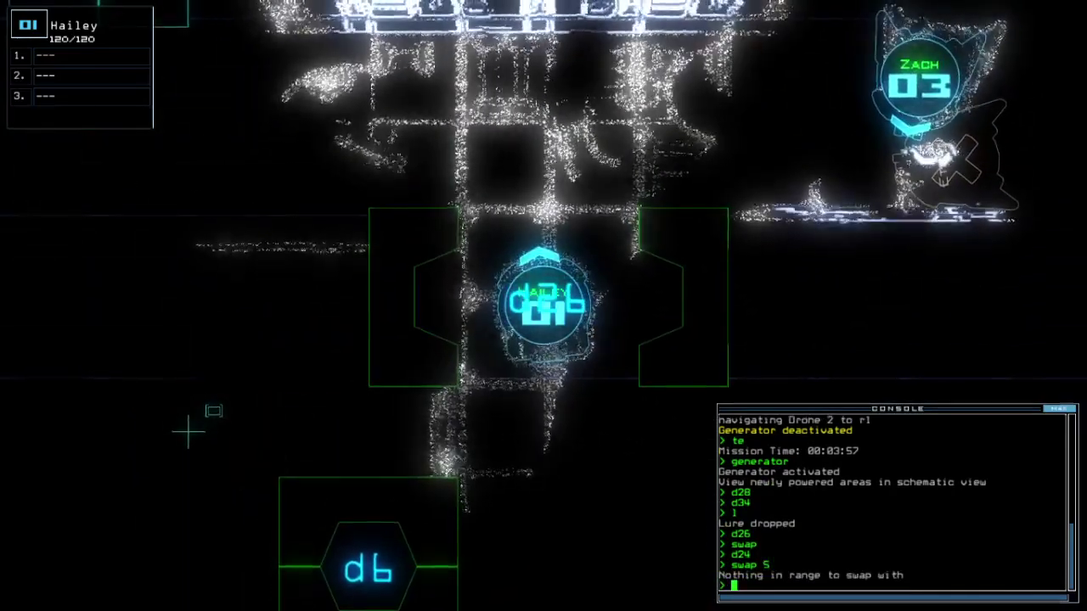
key(Return)
key(Escape)
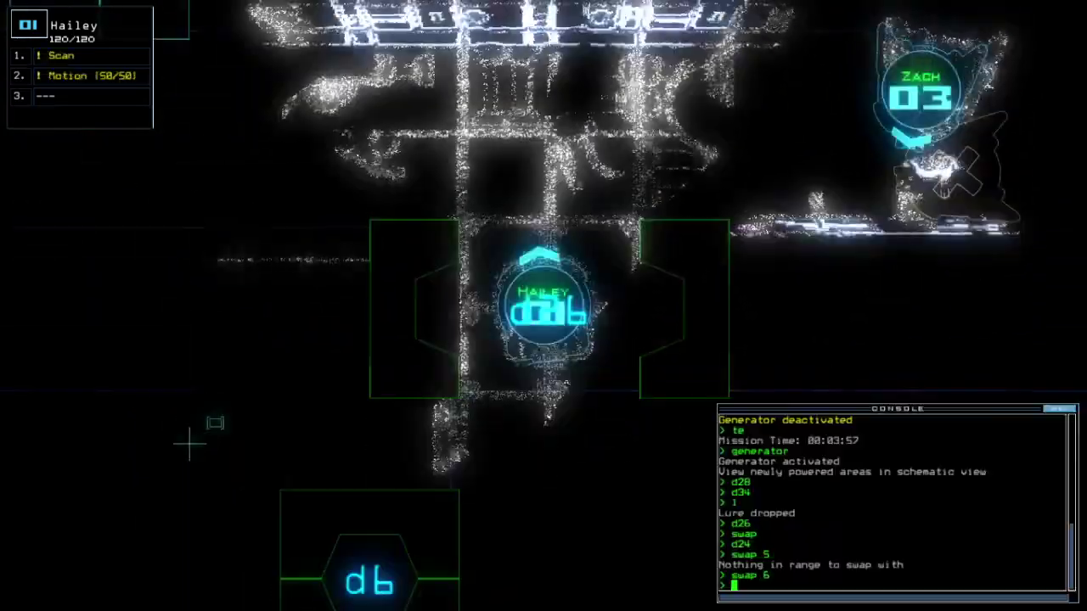
text(ba)
key(space)
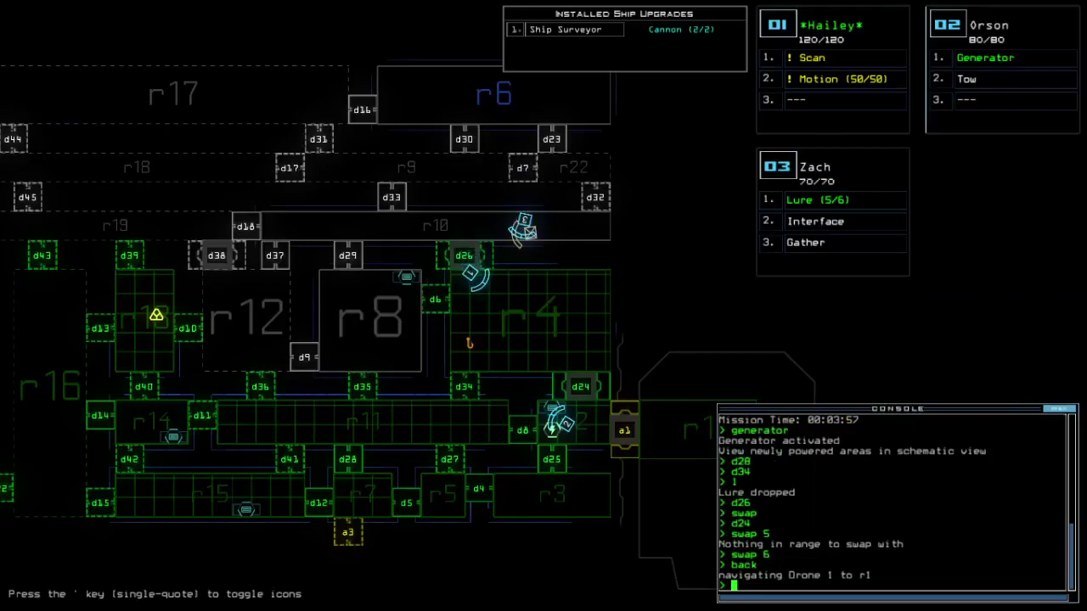
Drive Zach to door d26 and pick up the dropped lure
key(3)
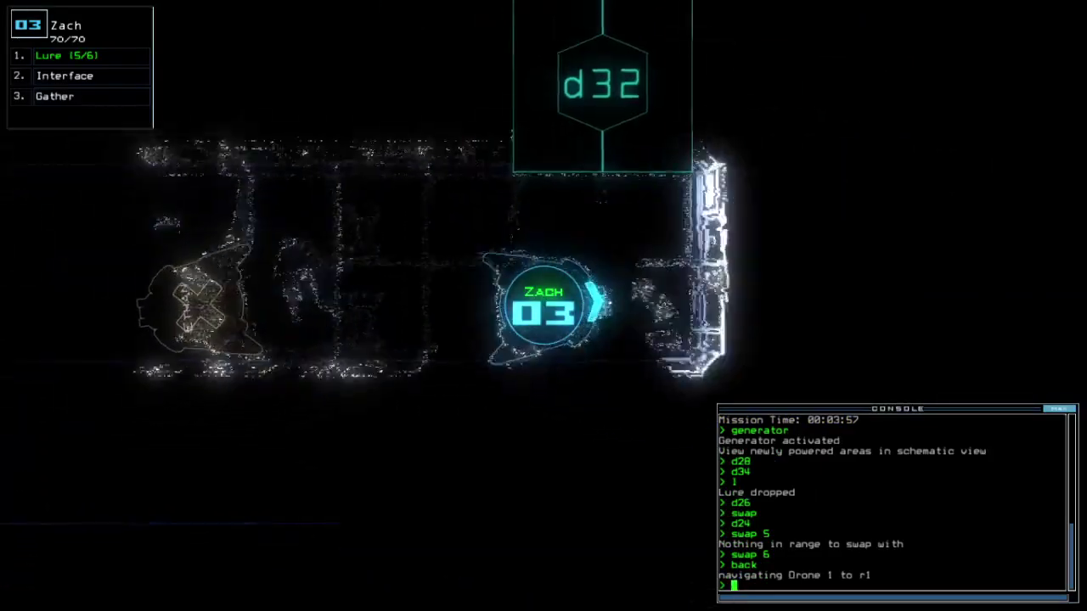
key(Left)
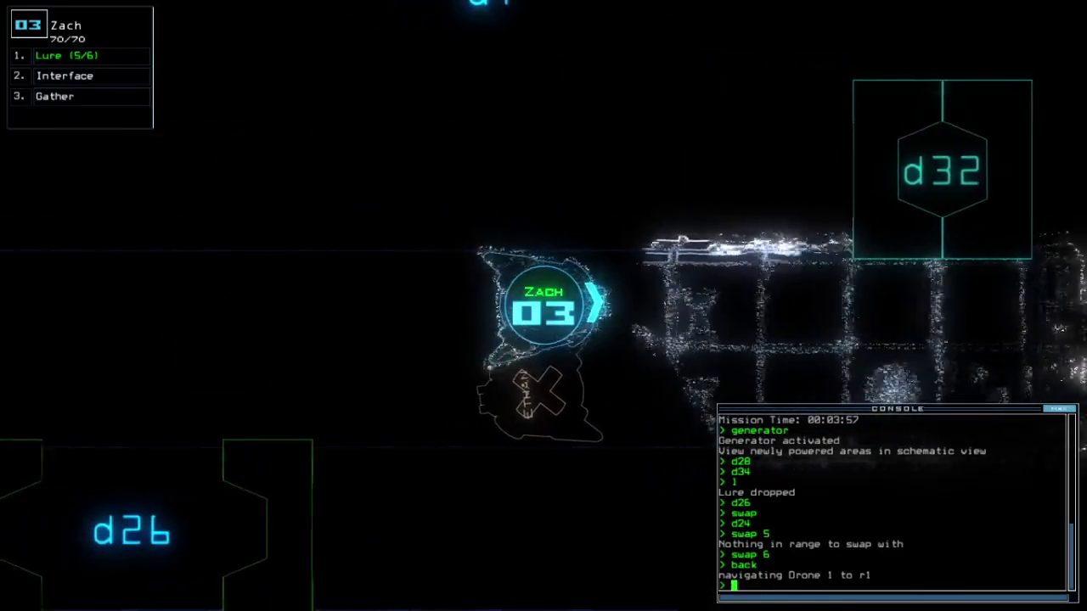
key(Left)
text(d26)
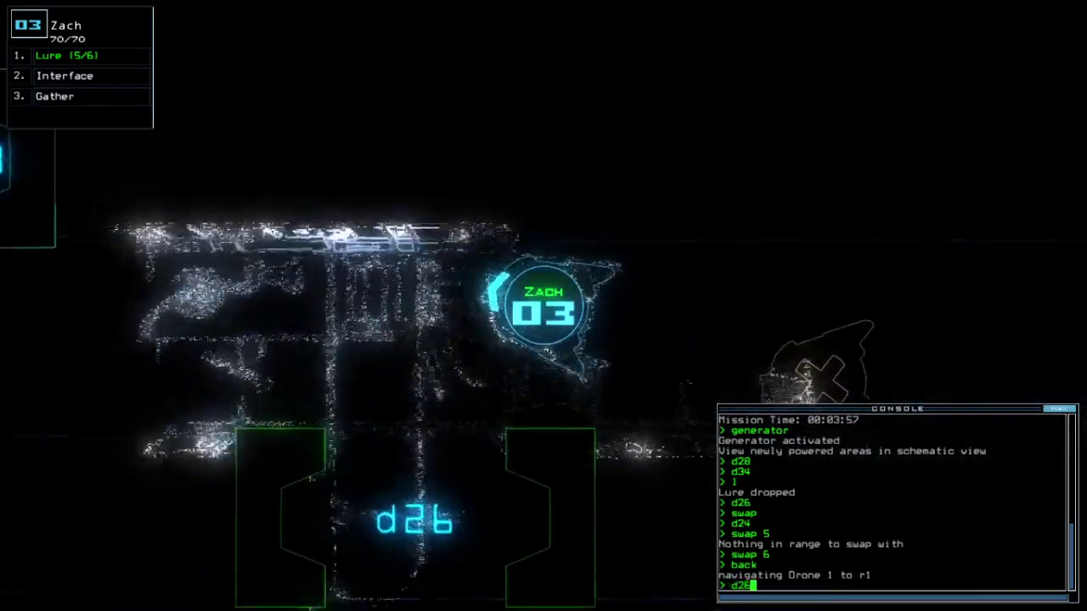
key(Up)
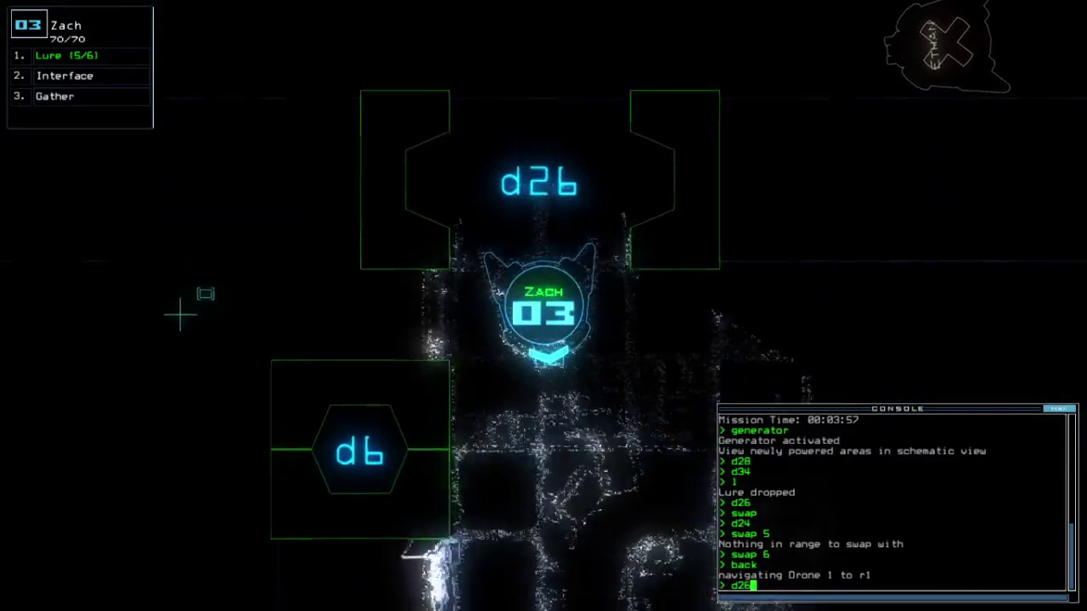
key(Return)
key(Down)
text(pickup)
key(Return)
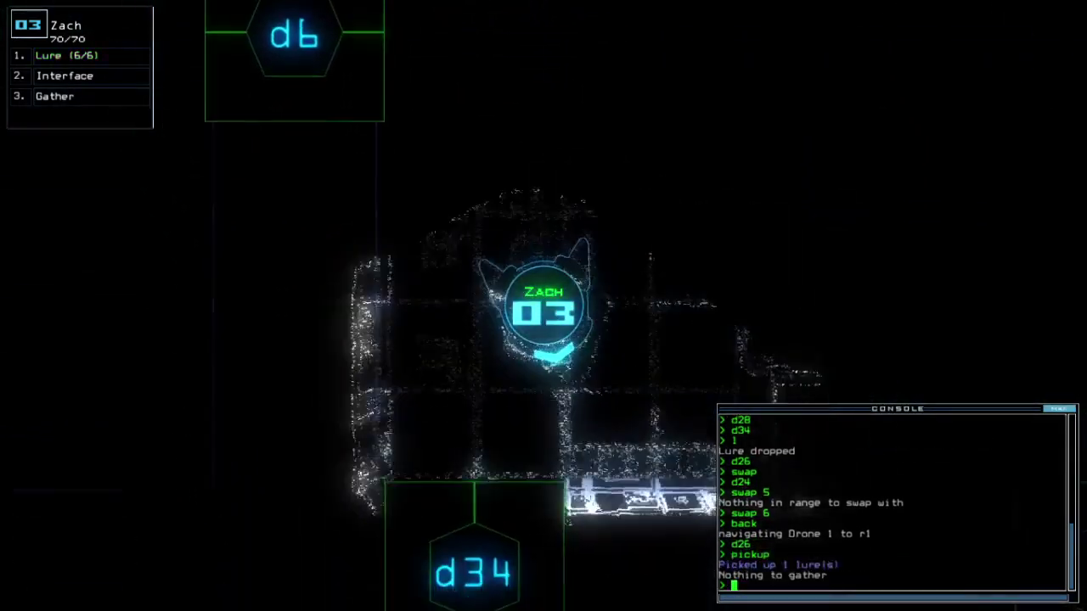
text(d34)
Take Zach through door d34 into the next room, checking the ship map
key(Return)
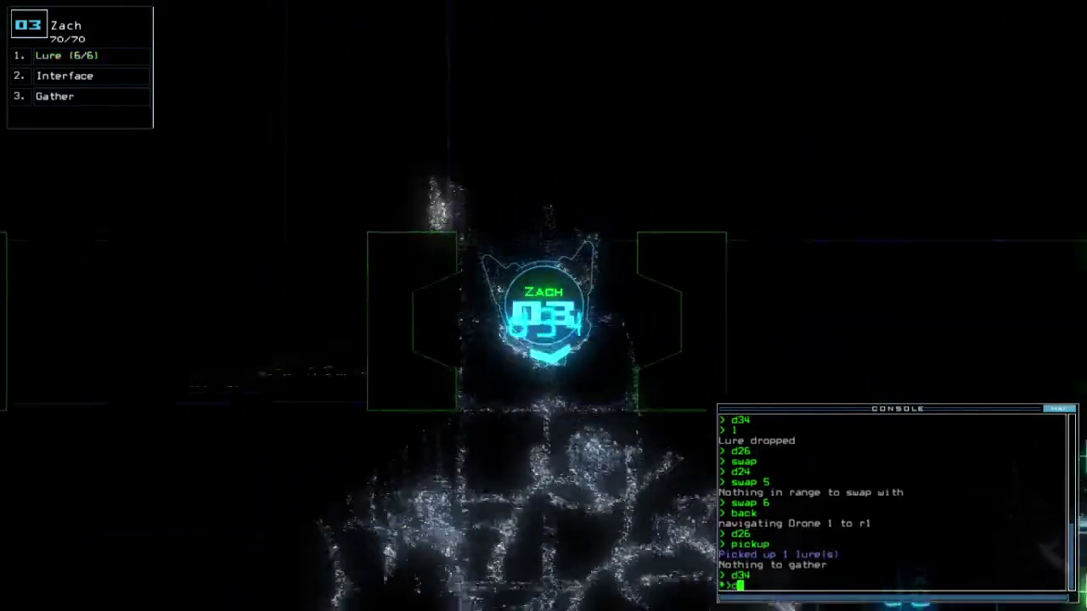
key(Down)
key(Left)
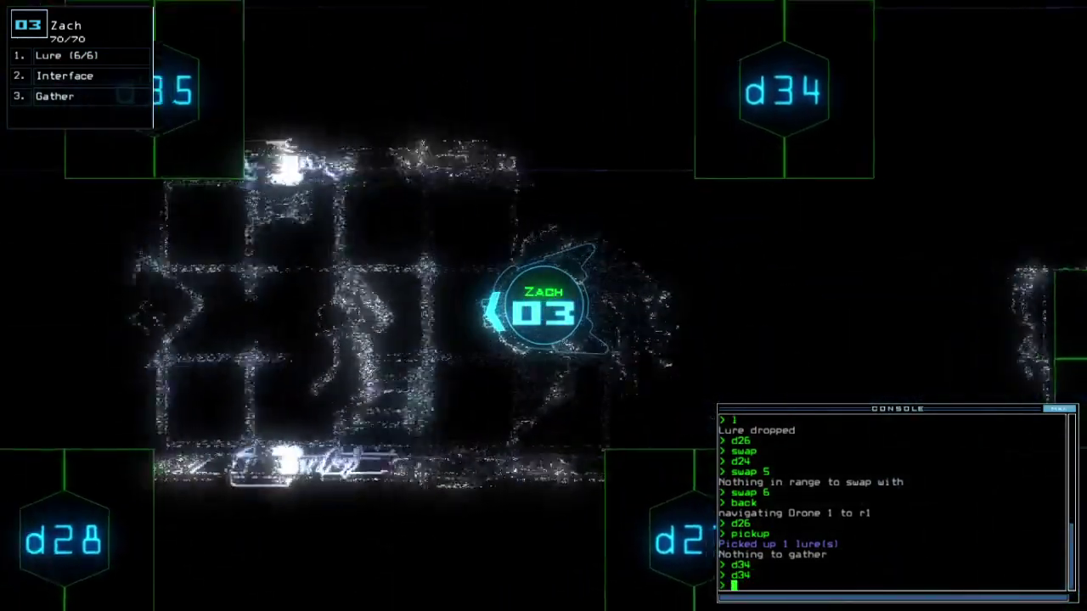
key(Return)
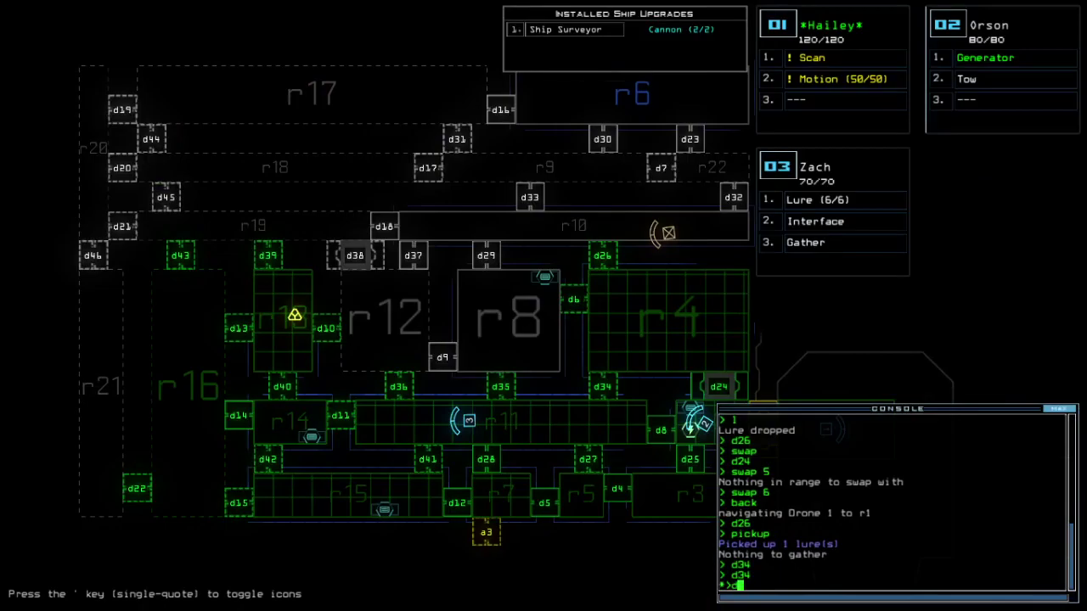
key(3)
text(41)
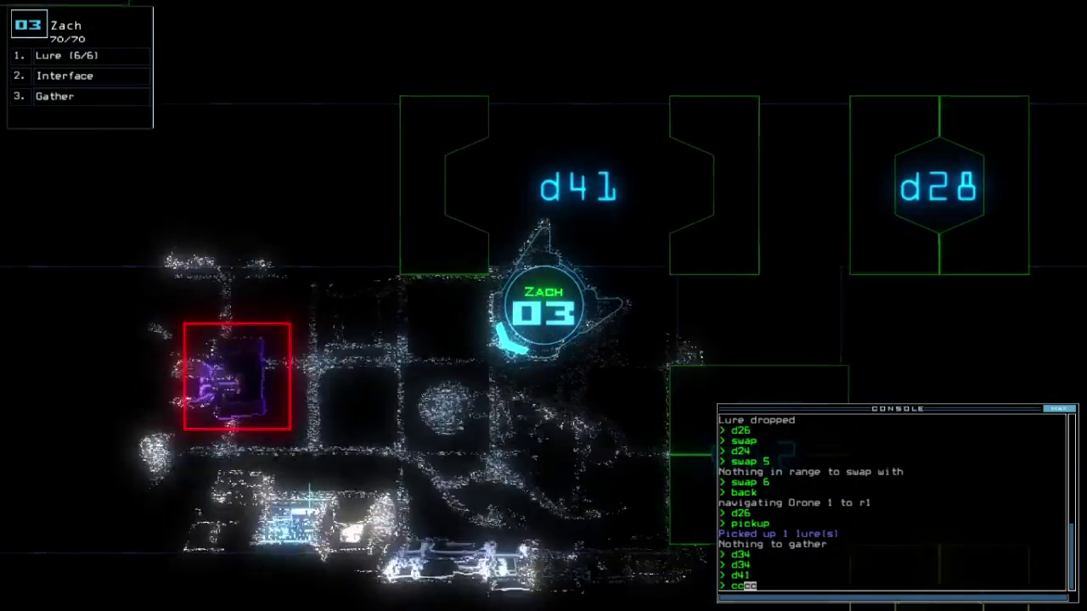
text(cc)
Move Zach through doors d12, d5, d27 and d28, sealing doors around him
key(Return)
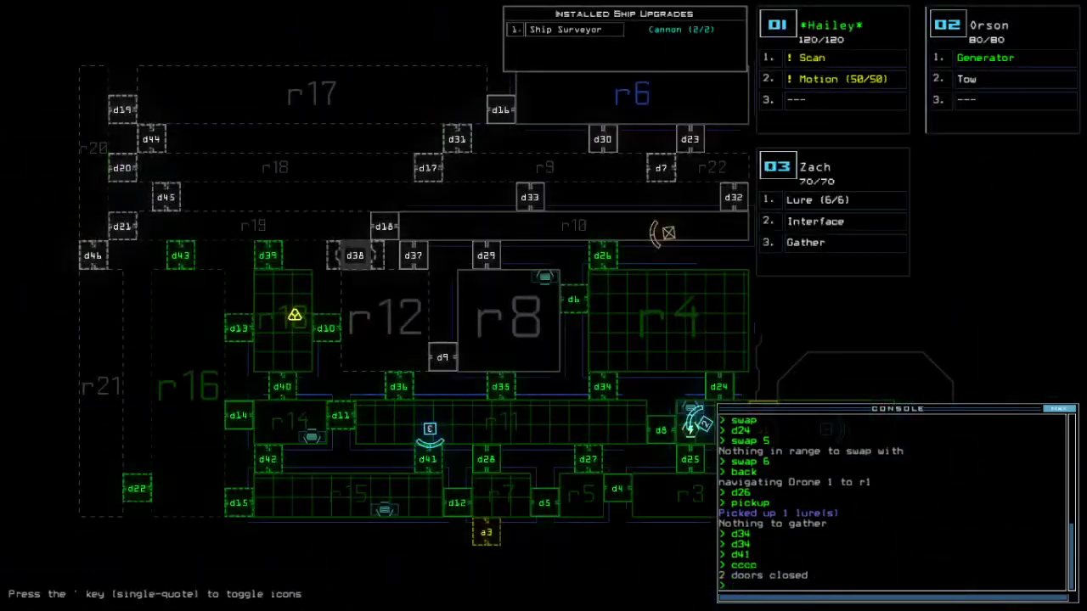
text(5)
key(Return)
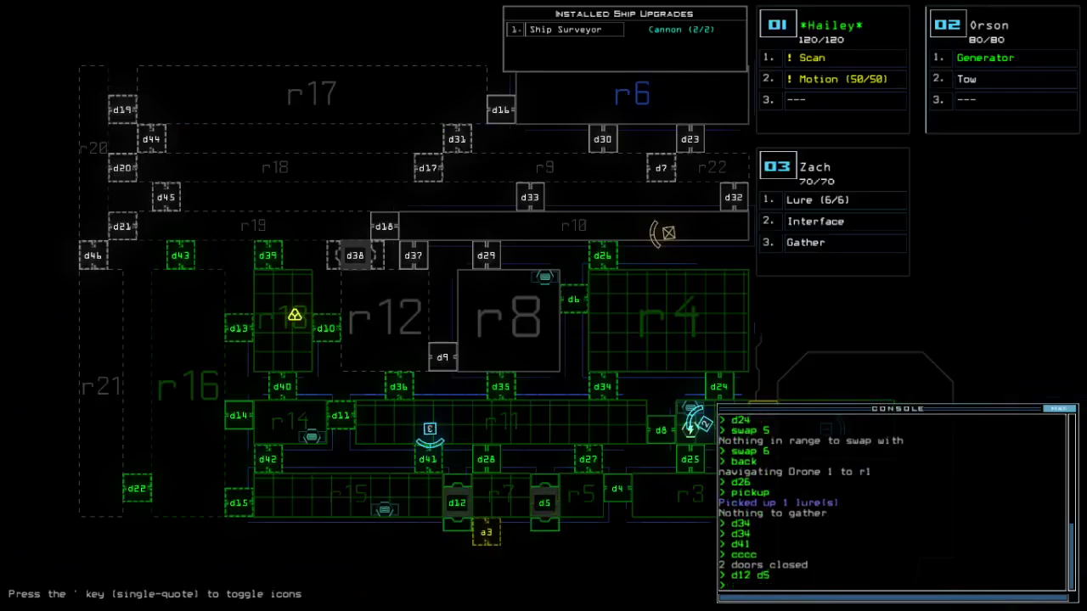
text(d27)
key(Return)
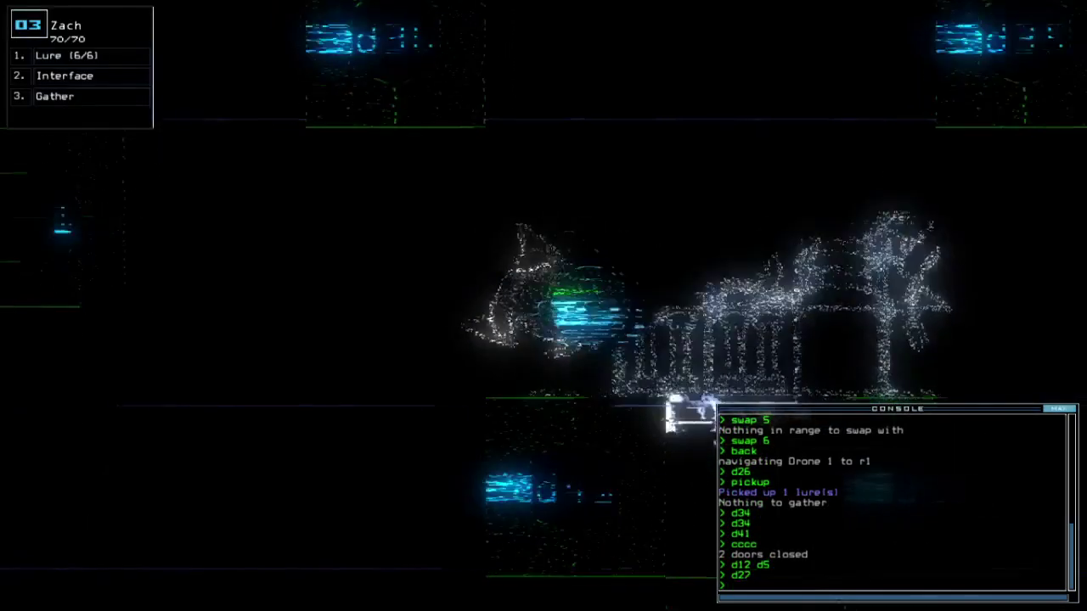
text(d28)
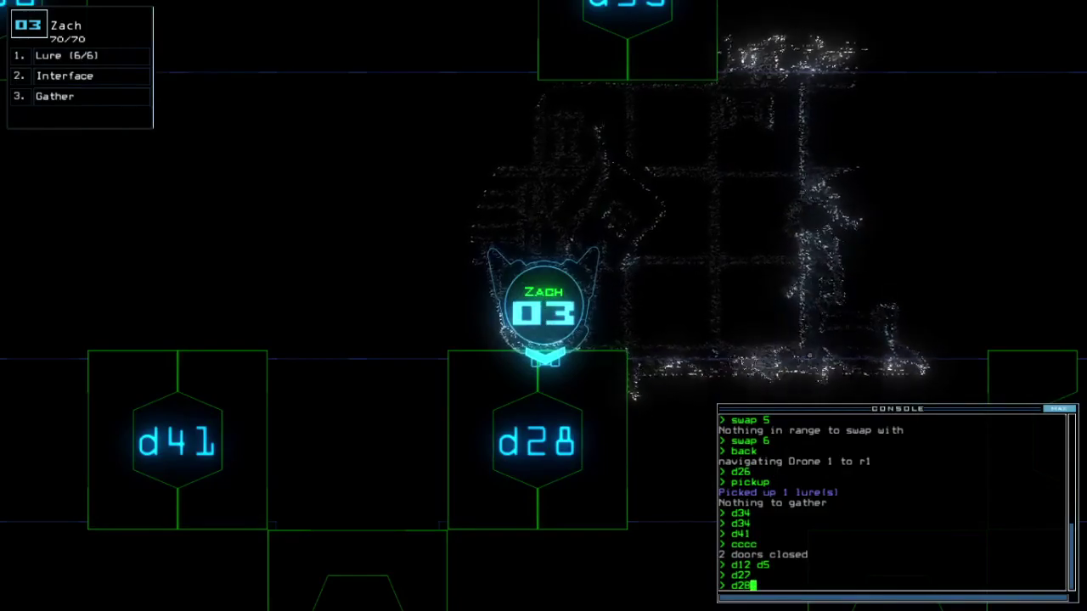
key(Return)
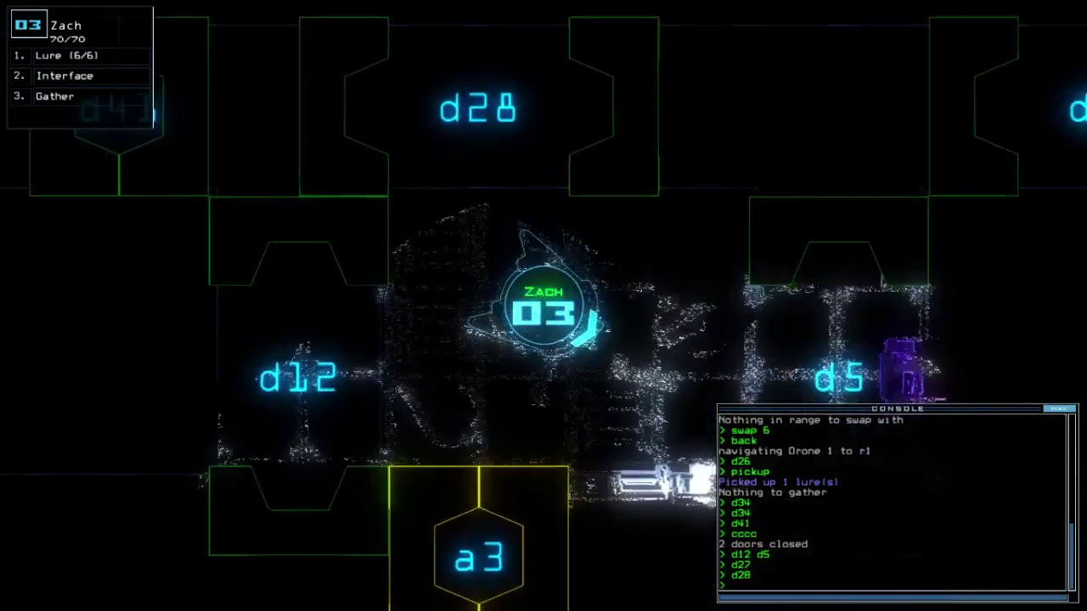
text(cccc)
key(Return)
key(space)
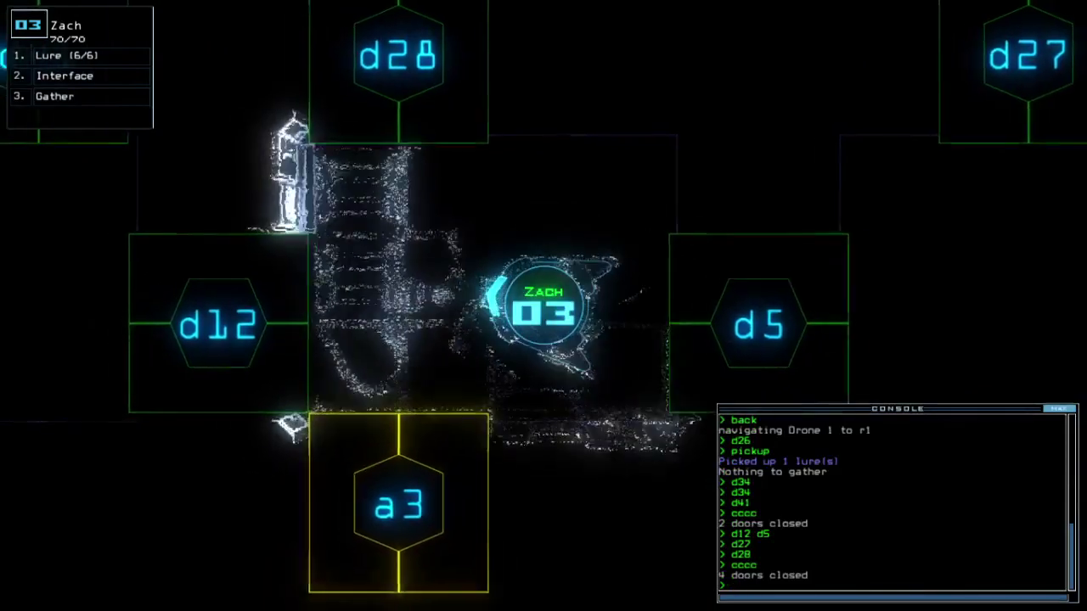
text(2)
Take Zach through d42 and d12, seal doors behind him, and turn off Orson's generator
key(Return)
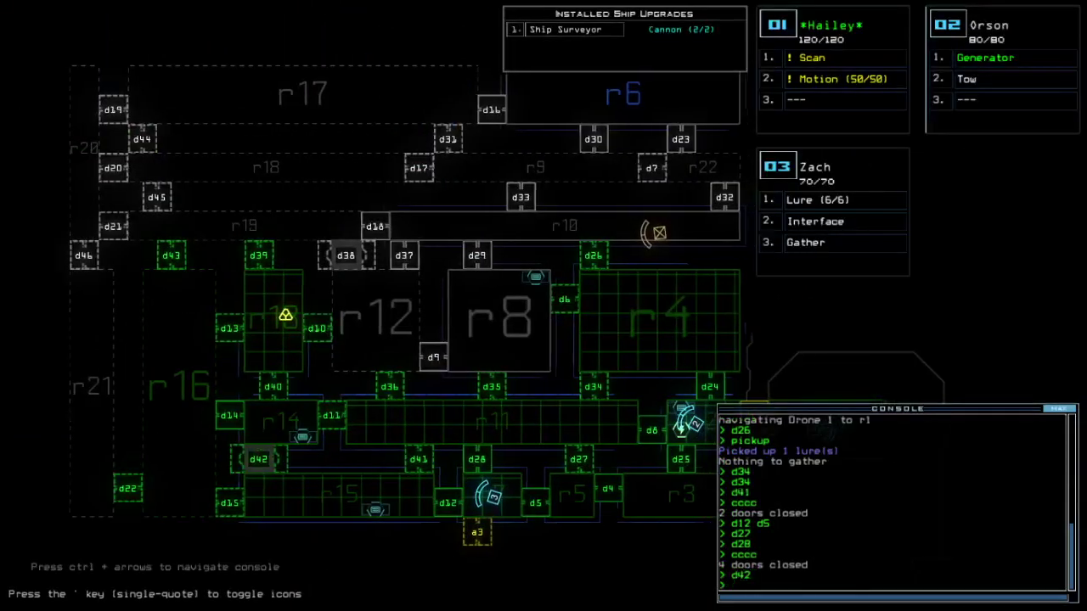
text(2)
key(Return)
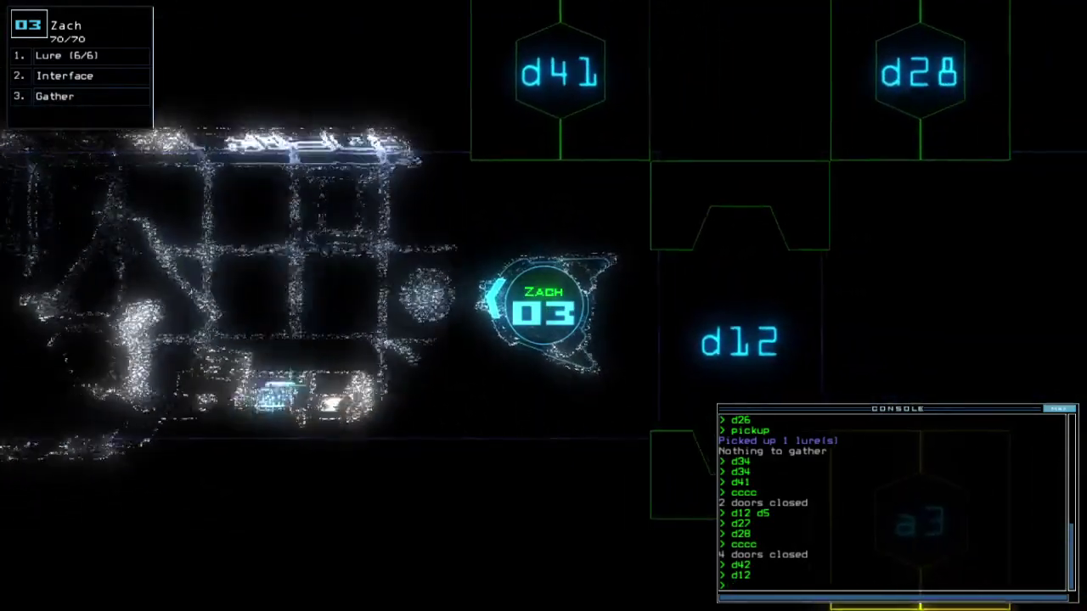
text(cccc)
key(Return)
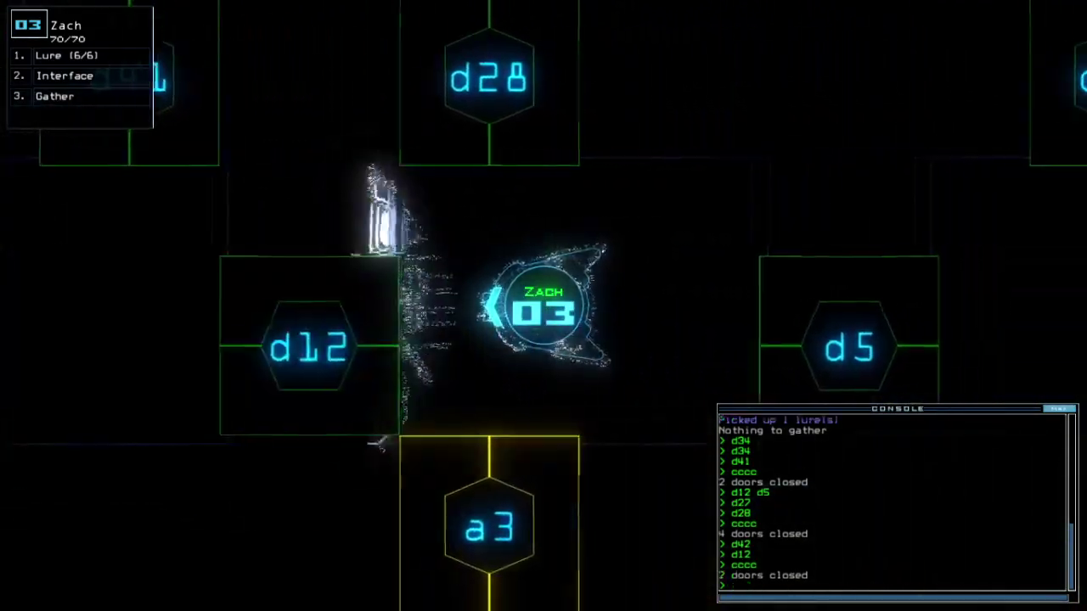
key(space)
key(2)
key(Right)
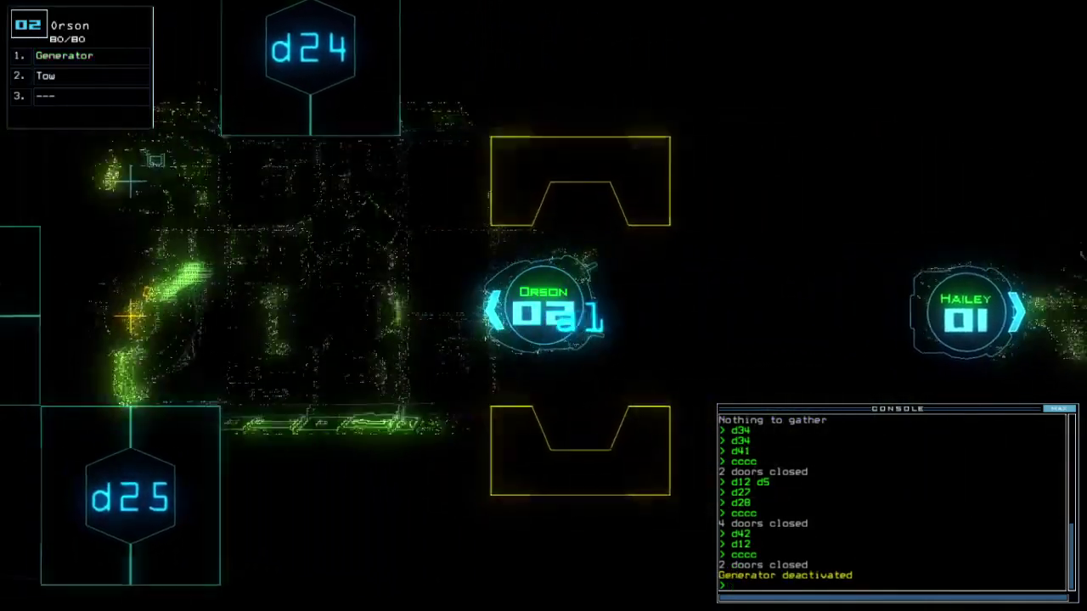
text(ge)
Switch the generator back on, view the newly powered areas, then move Orson onward and switch to Zach
key(Return)
key(space)
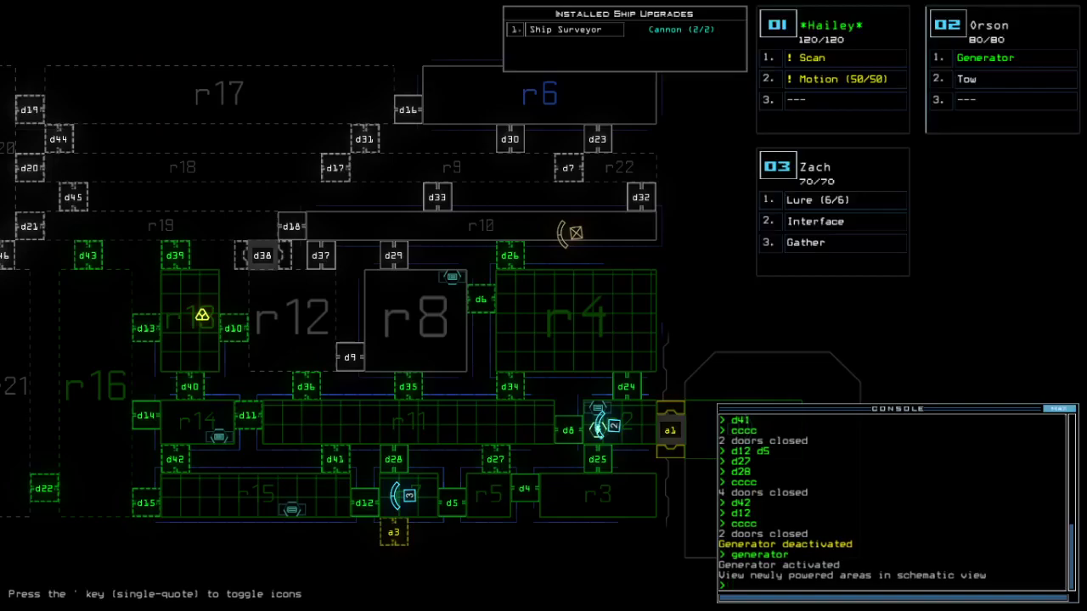
key(space)
key(Right)
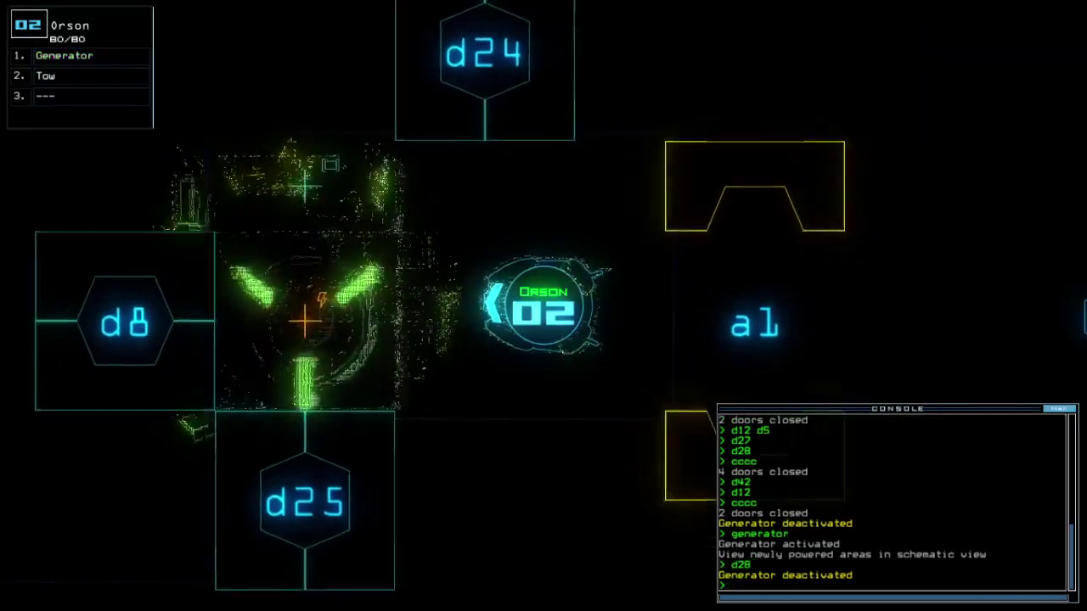
key(space)
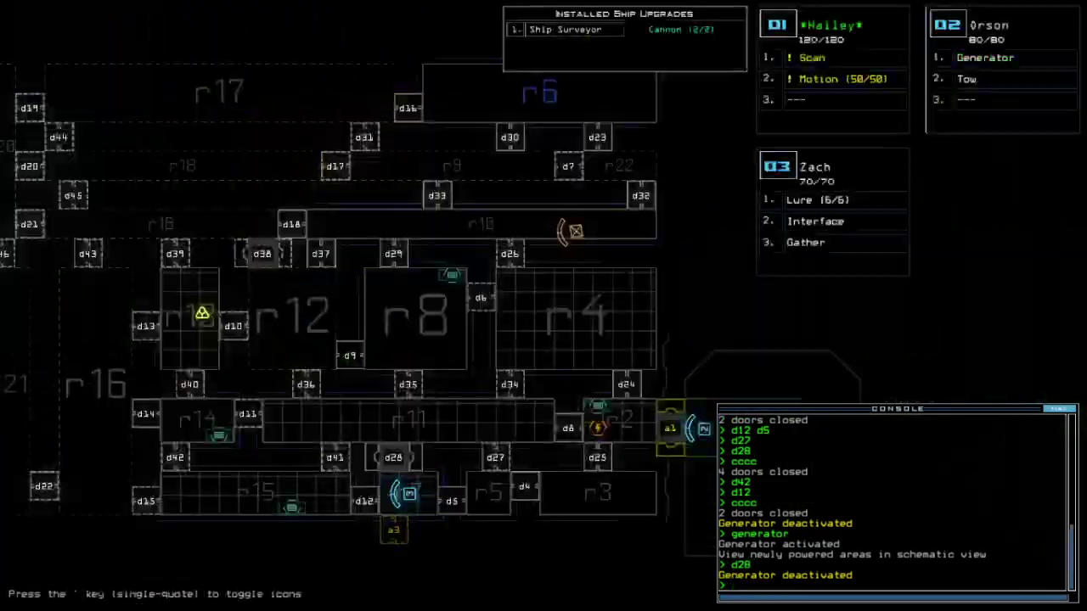
key(3)
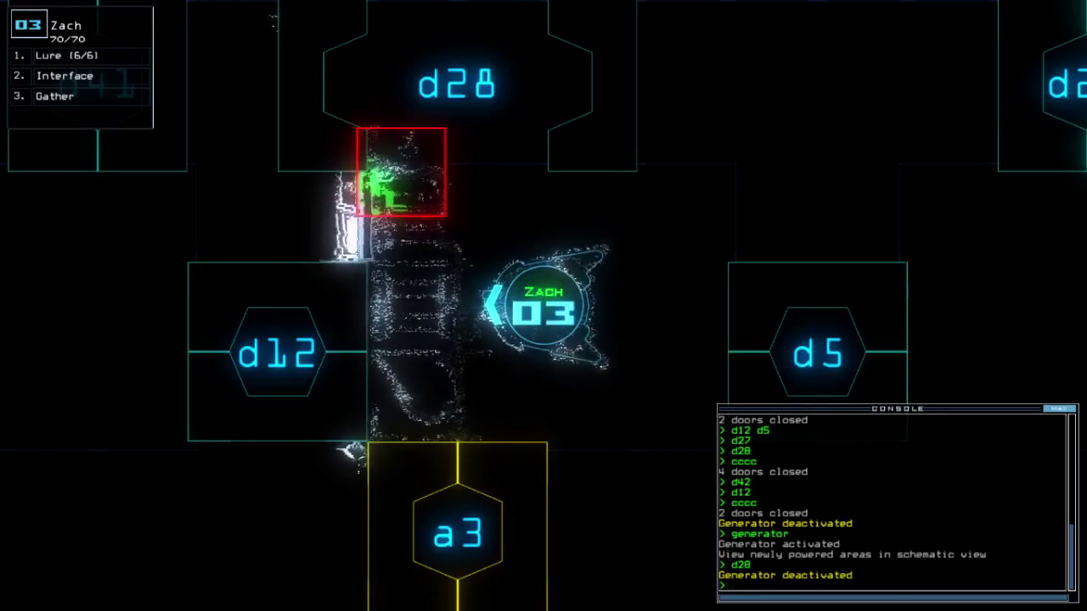
text(dd a3)
Start re-docking, briefly seal room r1's doors, check mission time, then reopen all r1 doors
key(space)
text(dd a3)
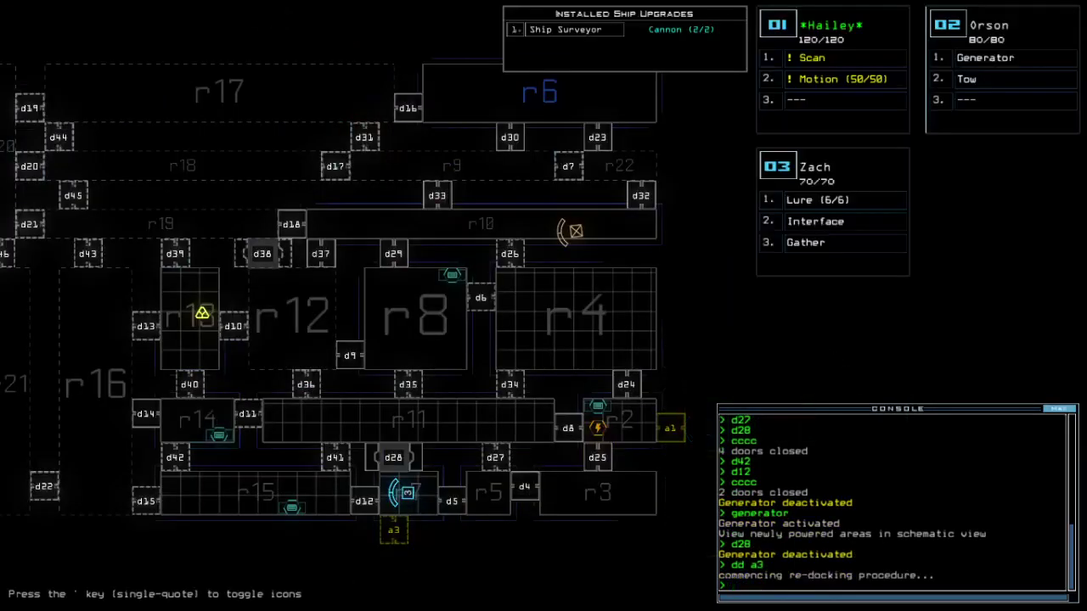
key(space)
text(ar)
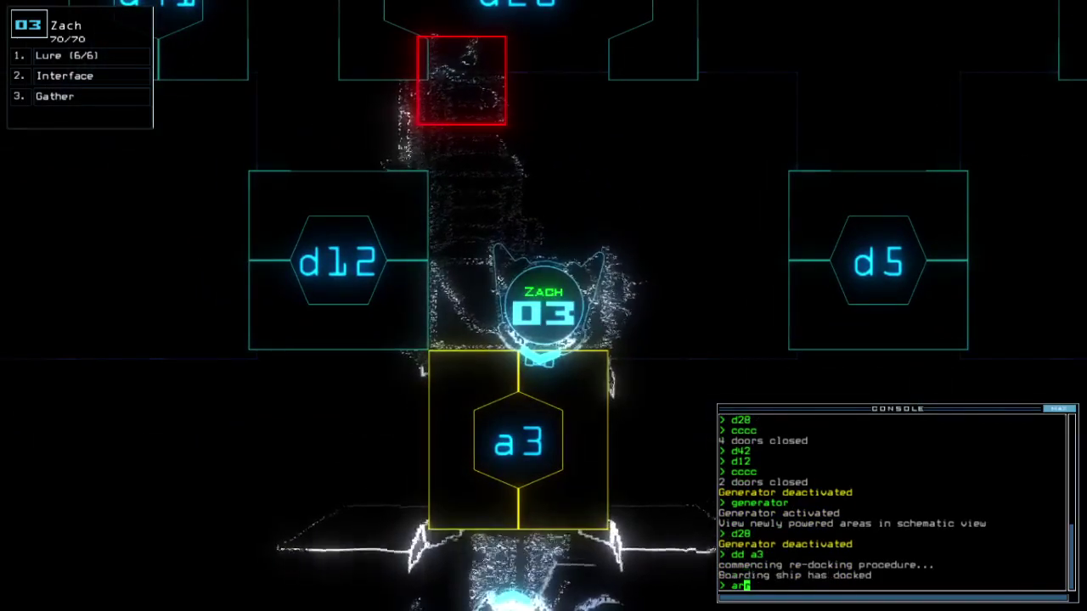
text(1)
key(Return)
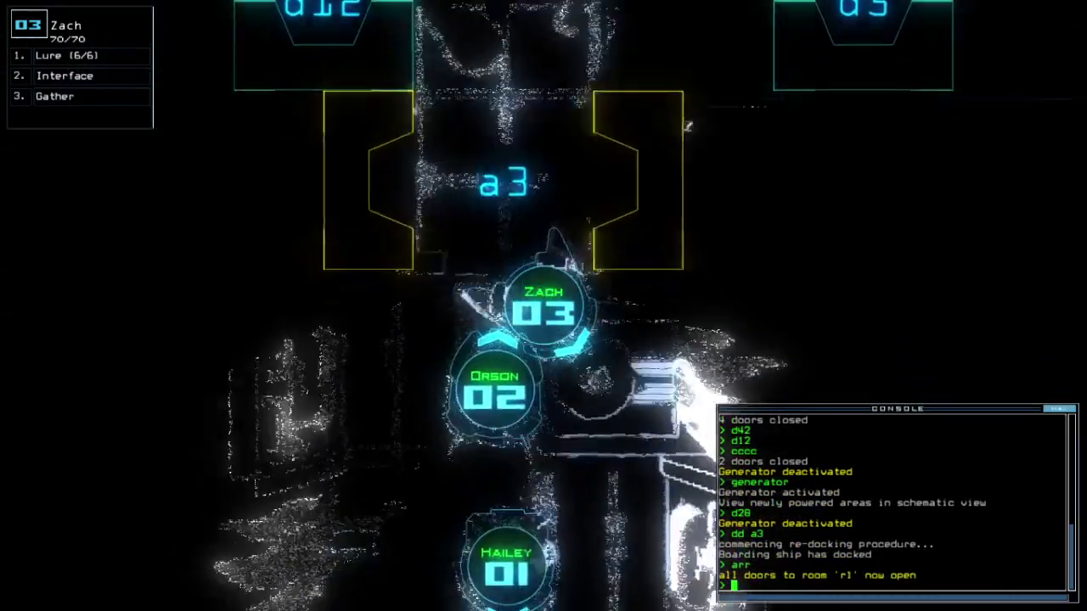
text(d r1)
key(Return)
key(space)
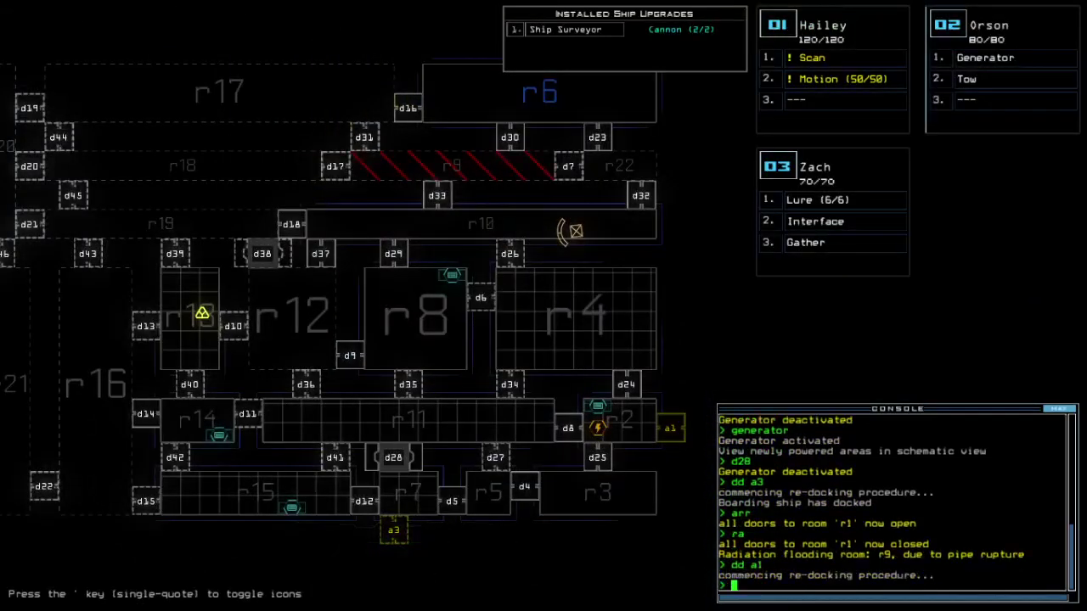
text(te)
key(Return)
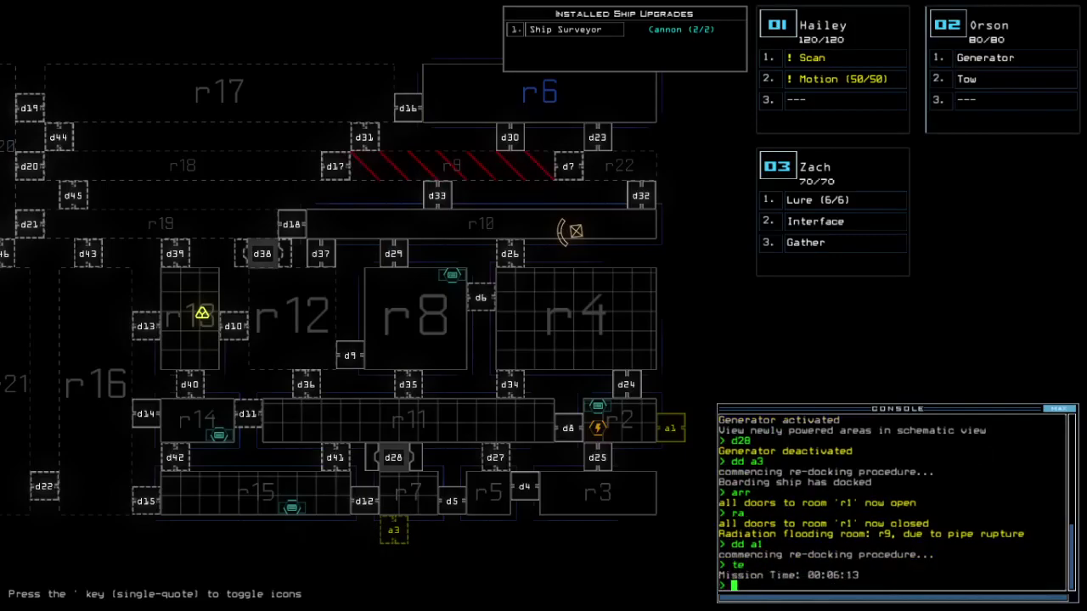
text(rr)
key(Return)
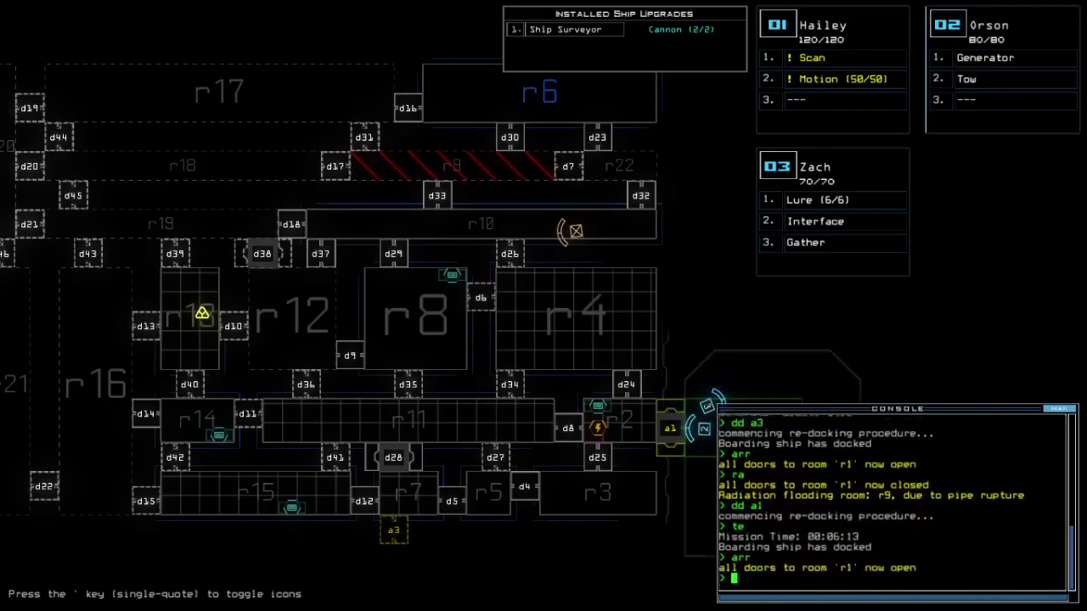
Power the generator again, check the powered areas, and send Zach through airlock a1
key(space)
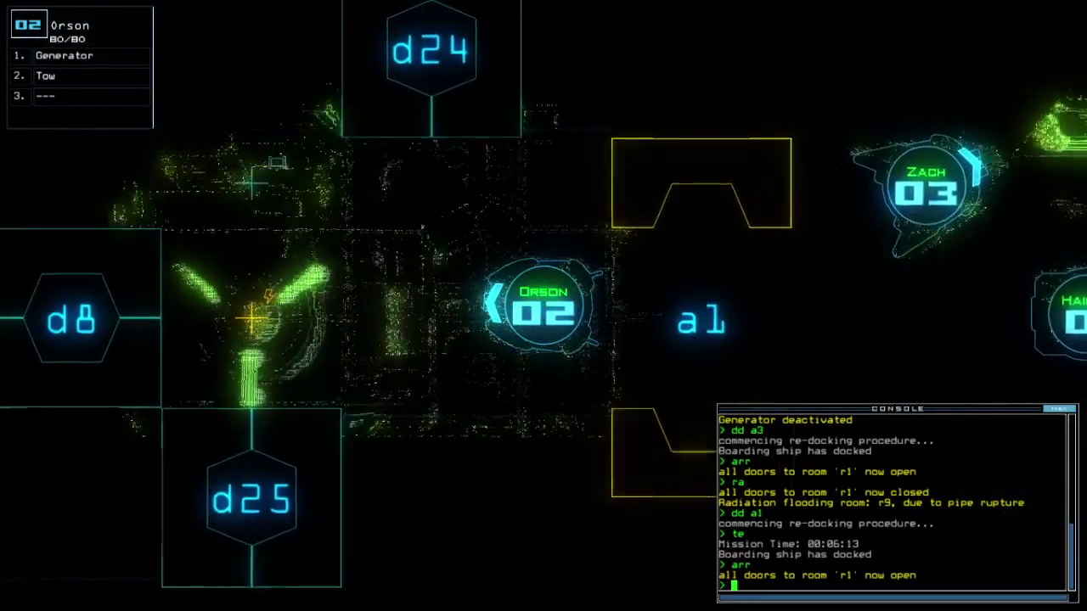
text(generator)
key(Return)
key(space)
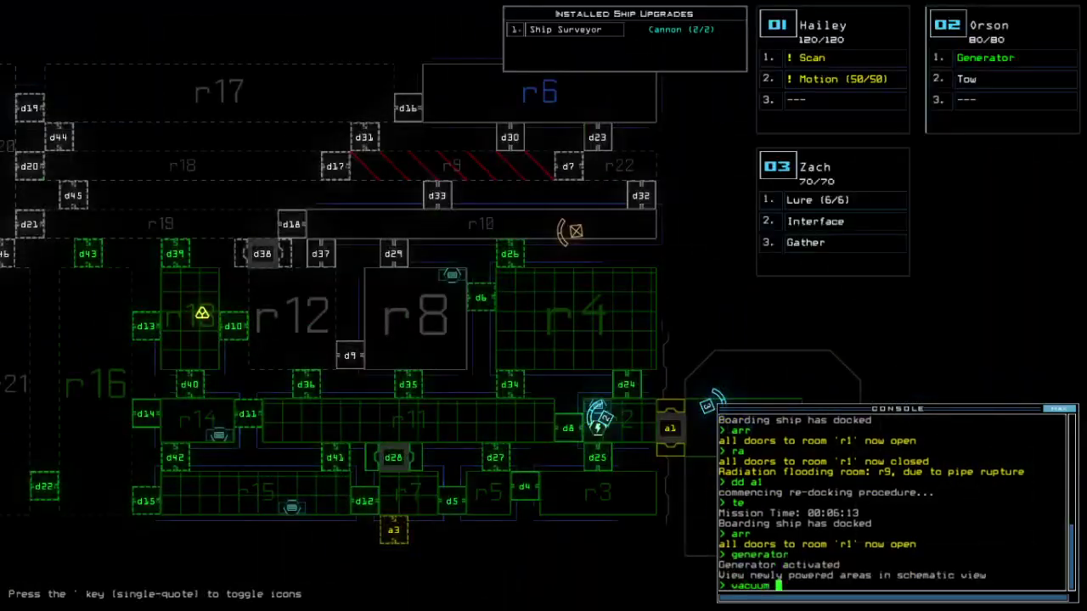
key(space)
text(r7 a3)
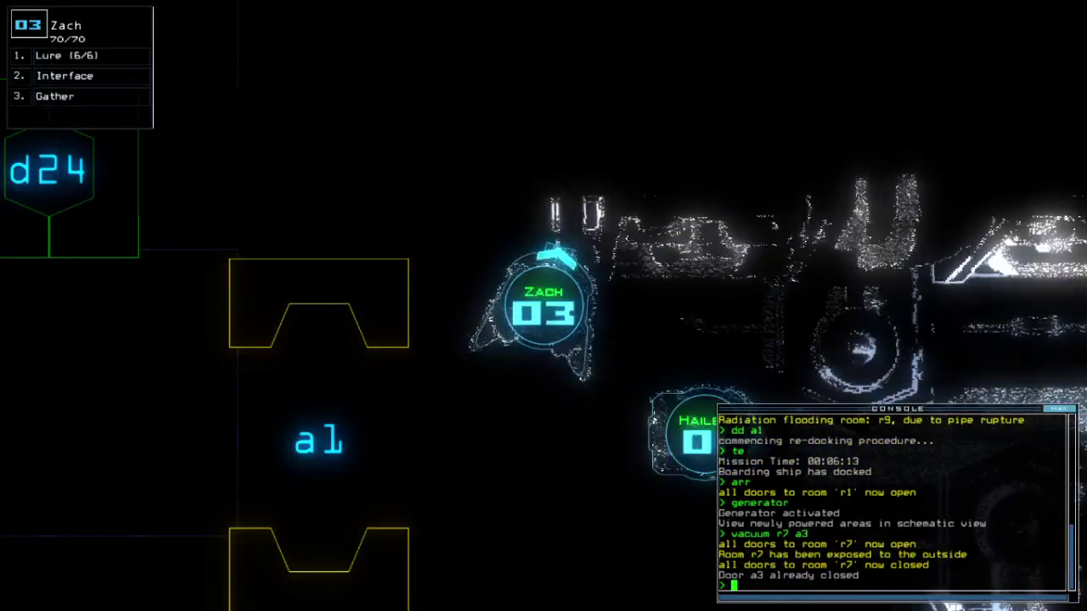
key(Left)
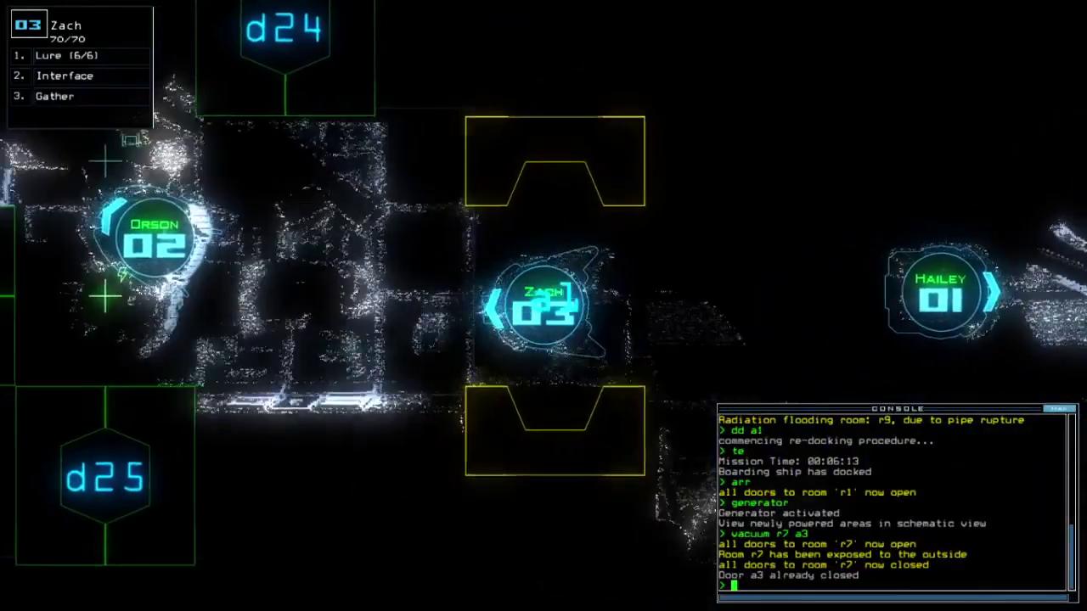
text(d8)
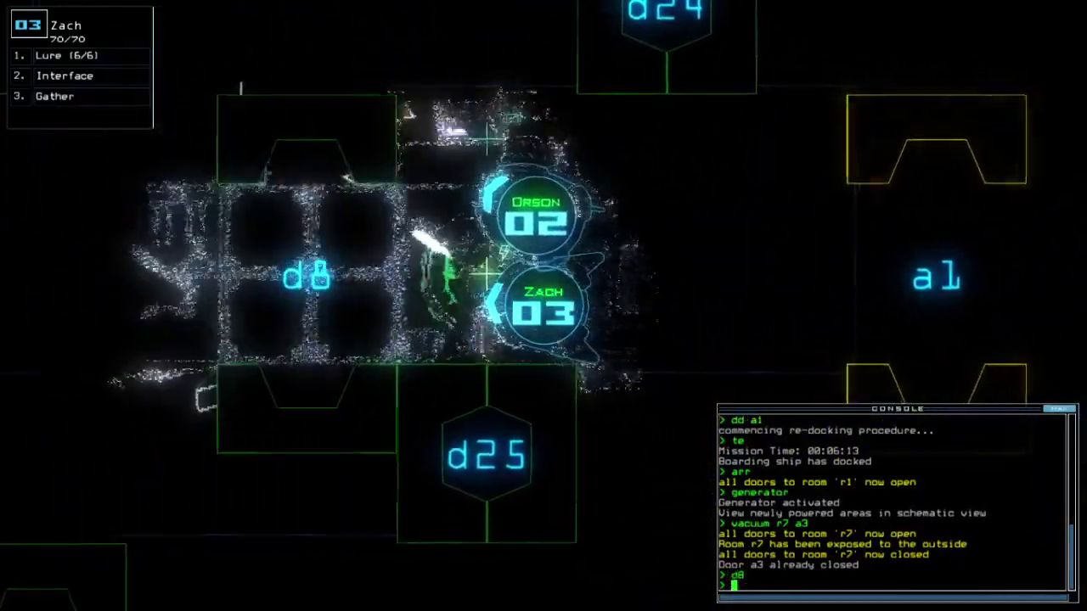
Move Zach through doors d8, d11 and d40, dropping two lures
key(Return)
text(d8)
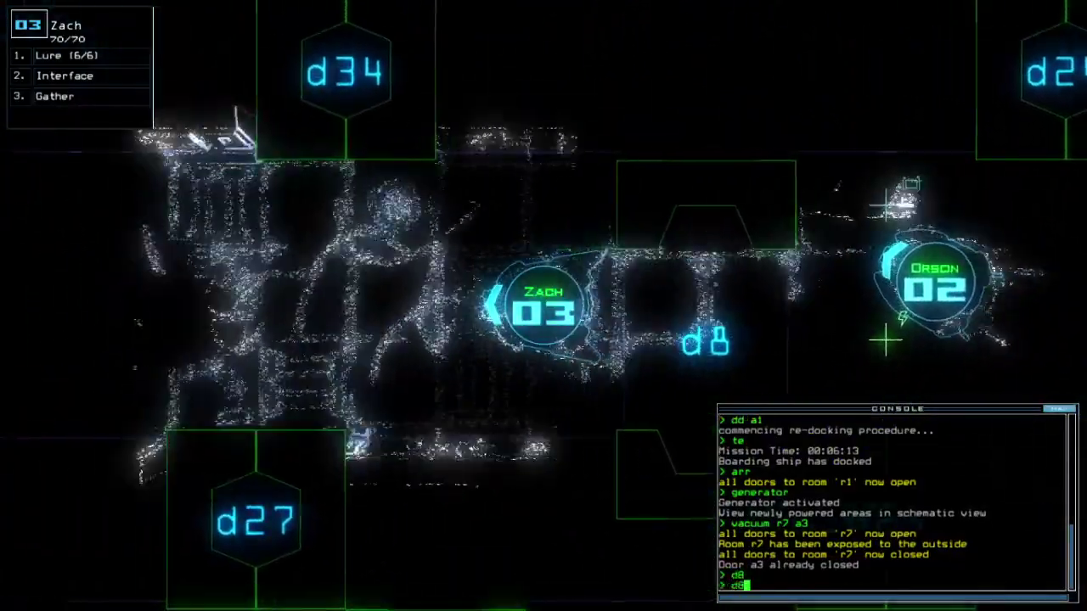
key(Return)
key(Left)
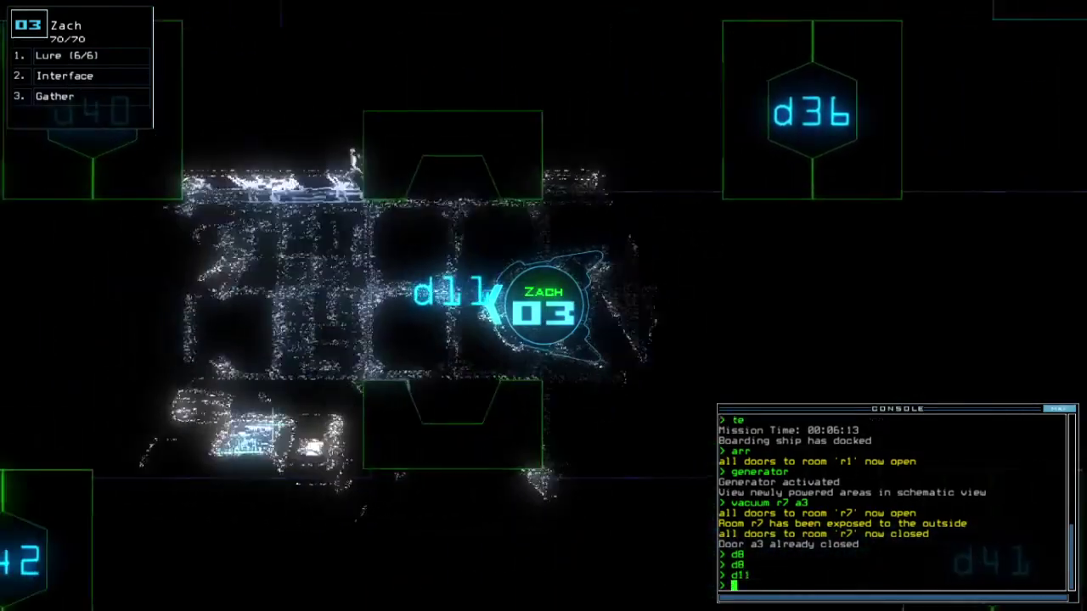
text(l)
key(Return)
text(d40)
key(Return)
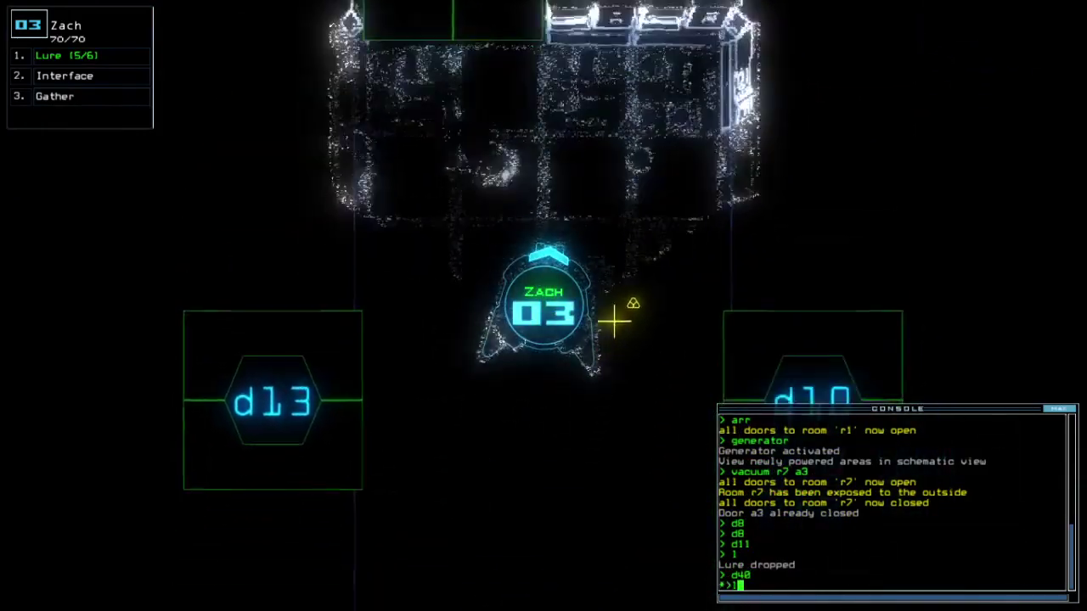
text(l)
key(Return)
key(space)
key(space)
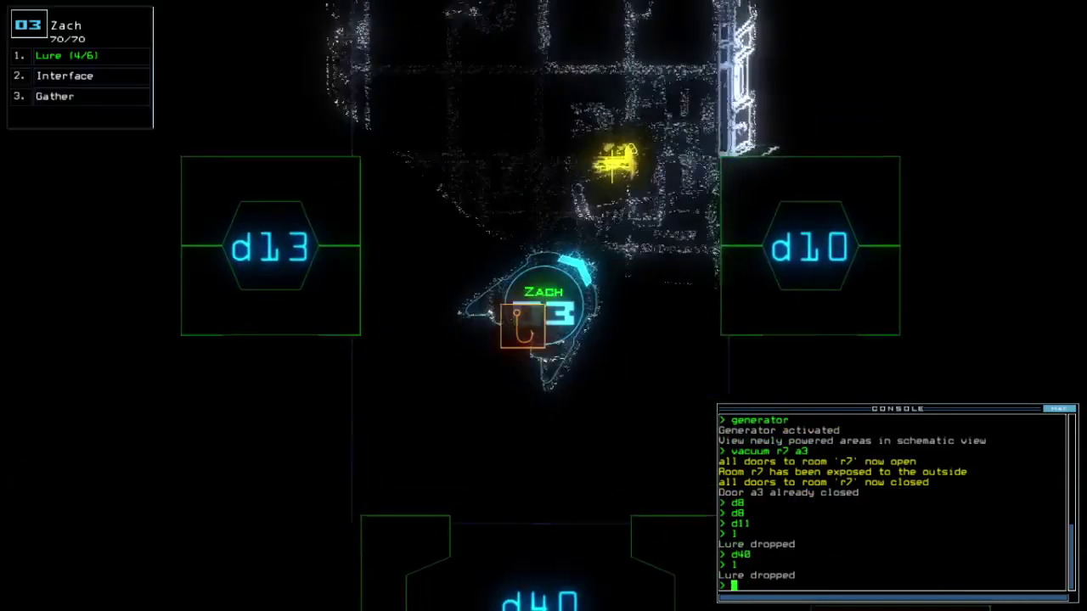
Gather scrap, then take Zach past d39, d10 and d13 for a second scrap load
key(Return)
text(d39)
key(Return)
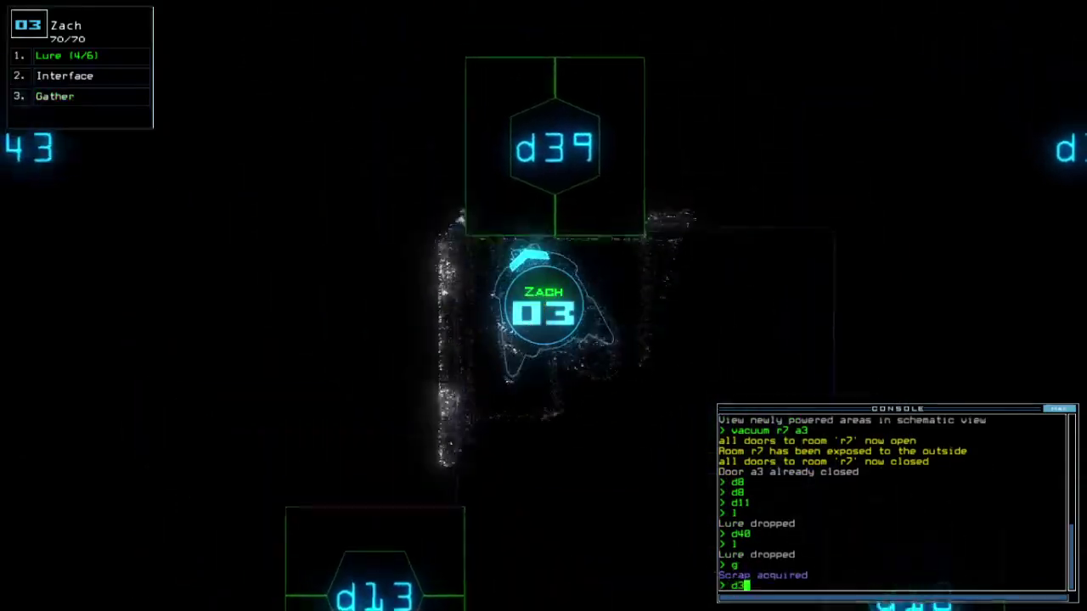
key(space)
text(9)
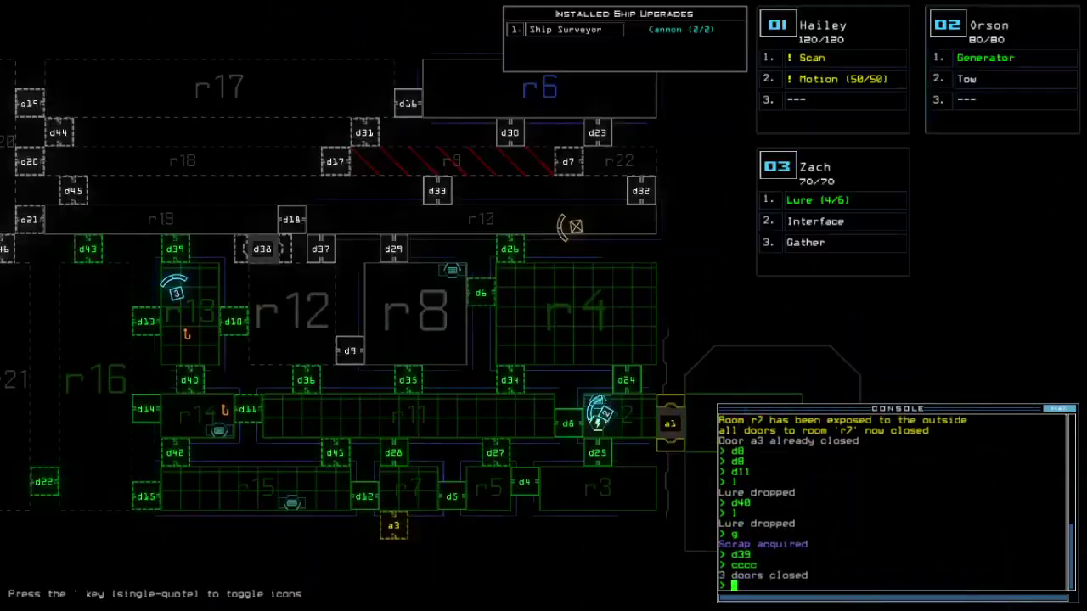
key(space)
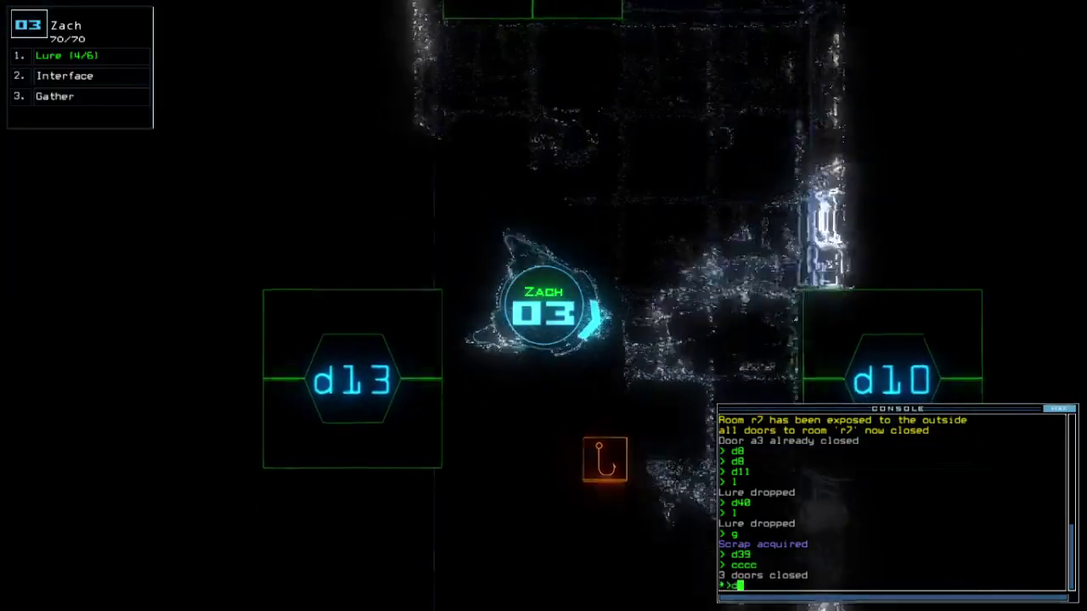
text(d10)
key(Return)
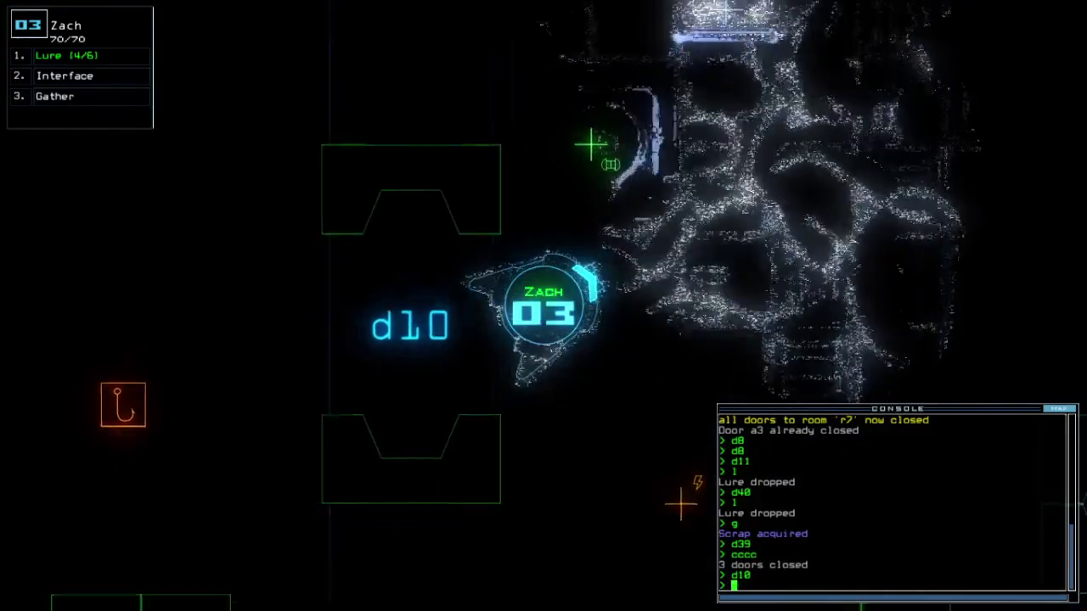
text(d10)
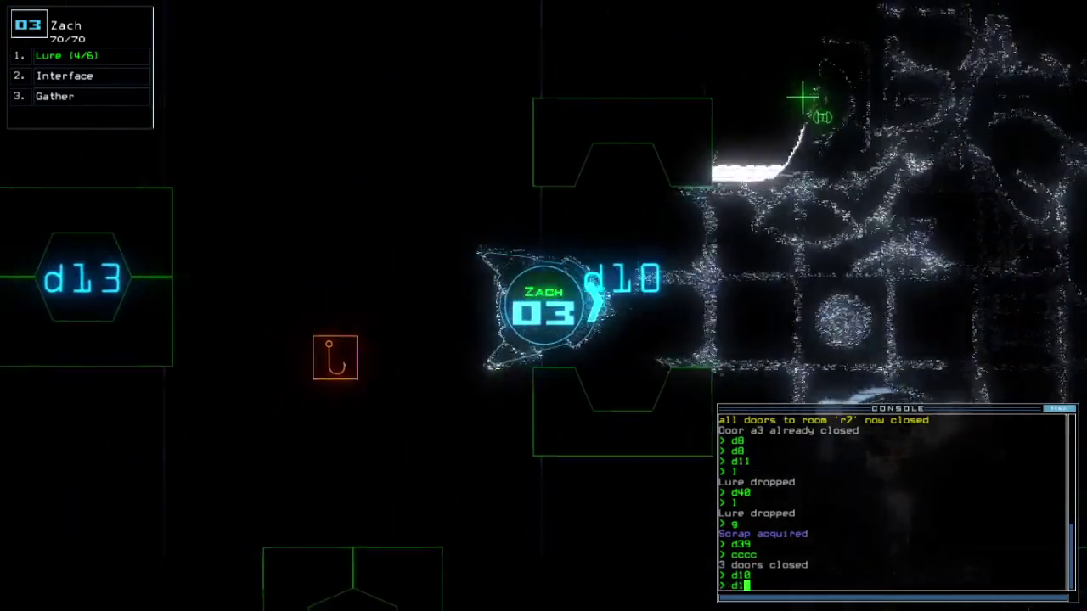
key(Return)
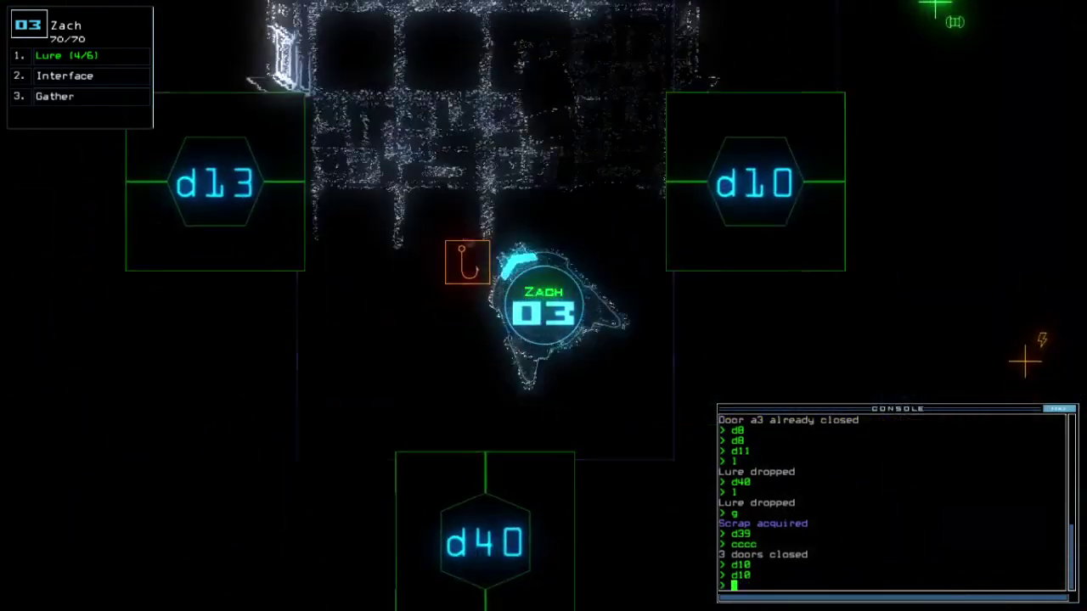
key(space)
key(space)
text(d13)
key(Return)
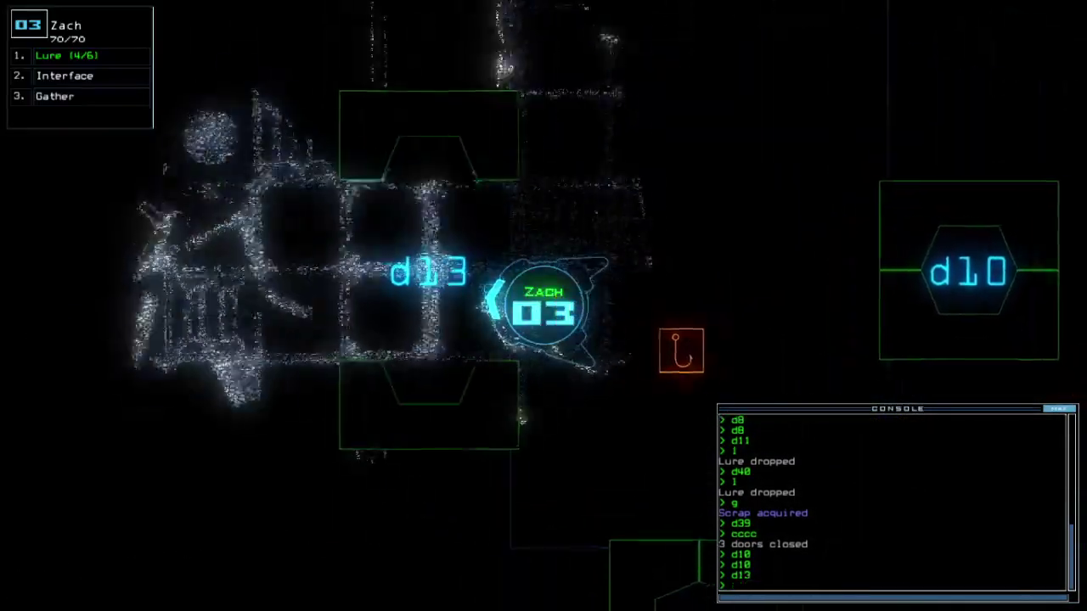
text(g)
key(Return)
text(d13)
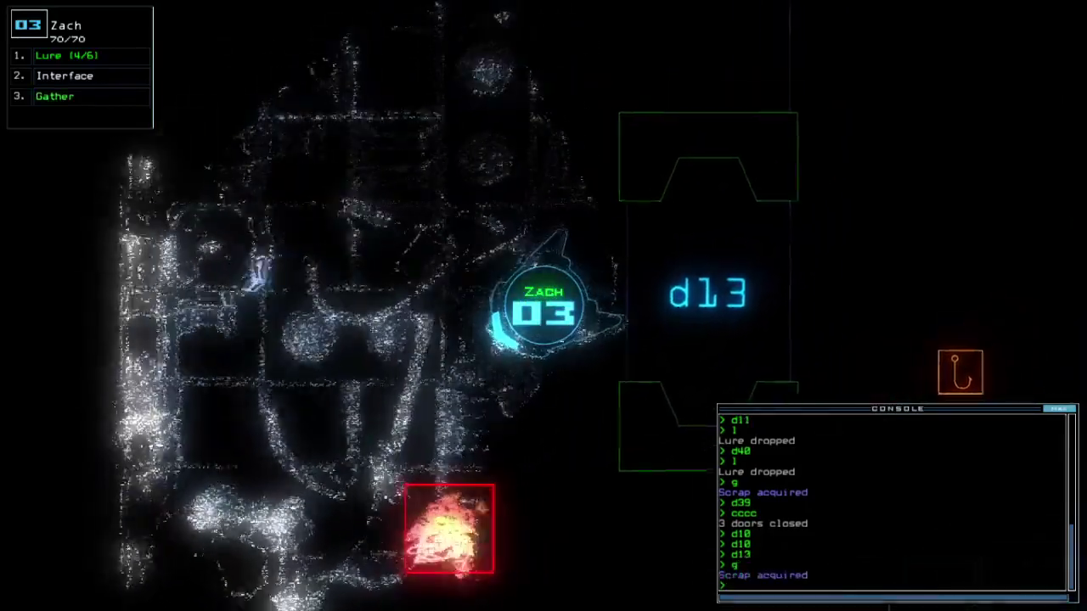
key(Return)
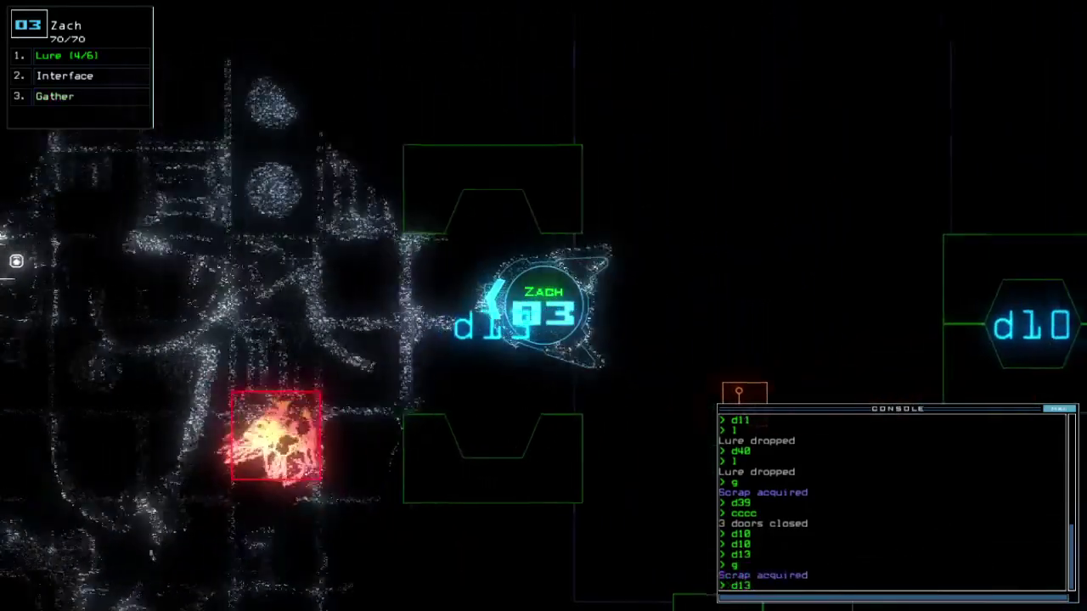
Check the schematic map and pan Zach's view toward the western rooms
key(space)
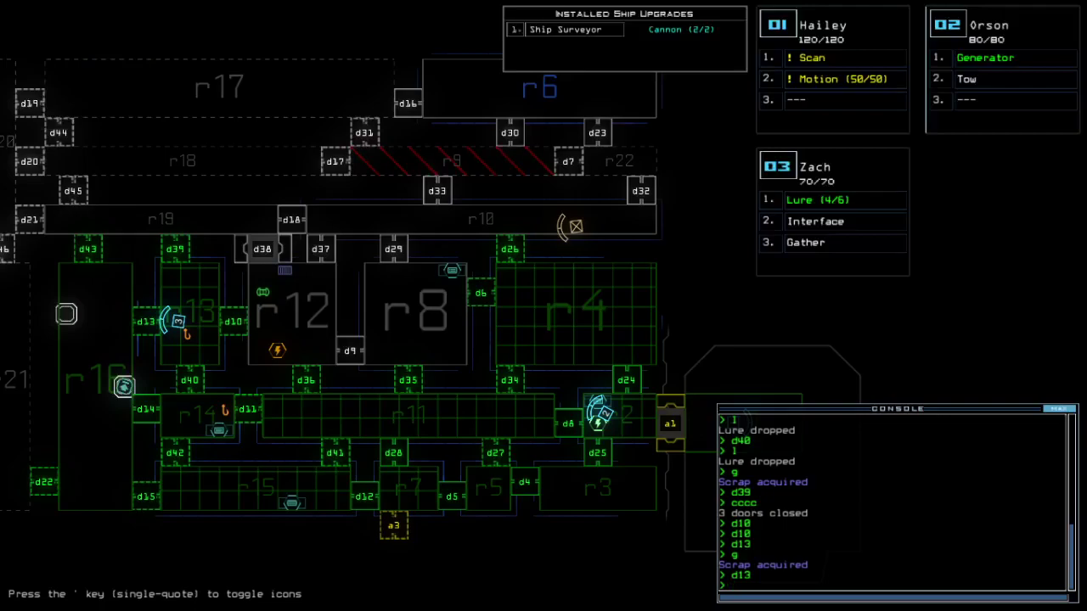
key(space)
key(space)
text(pickup)
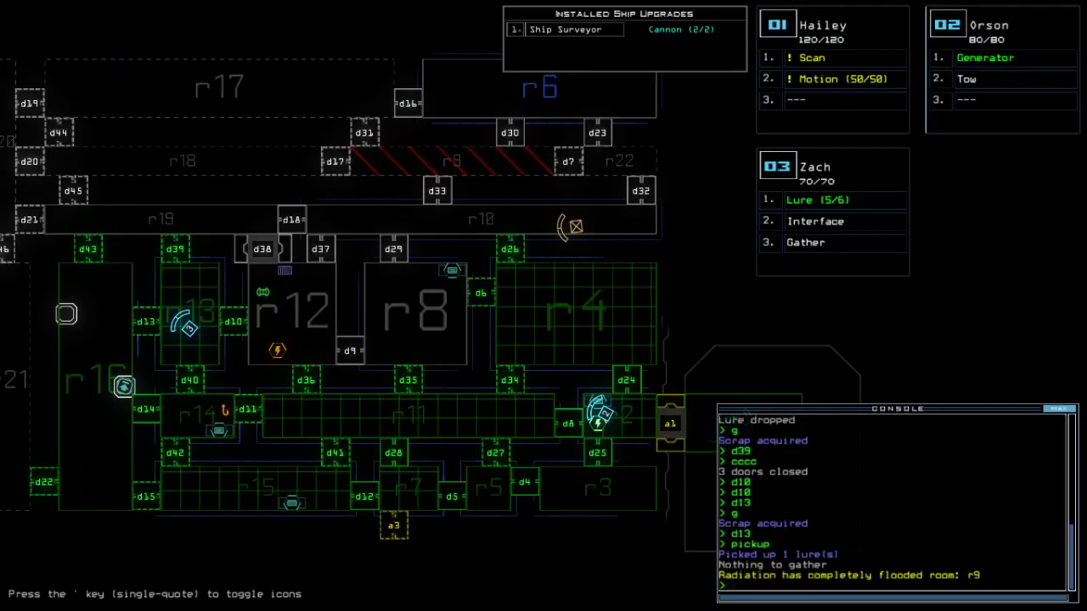
key(Left)
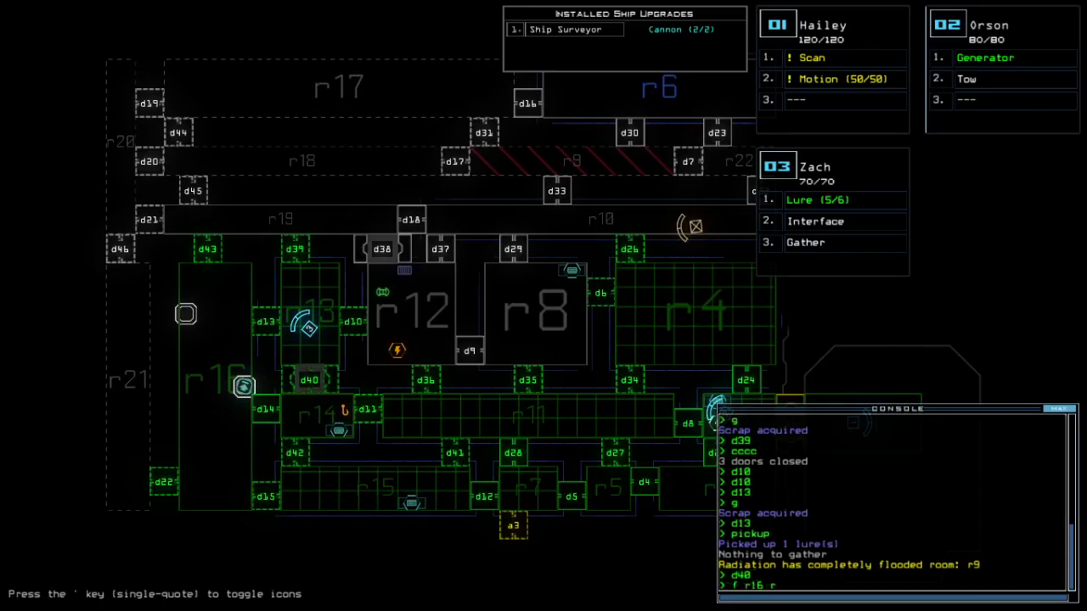
text(3)
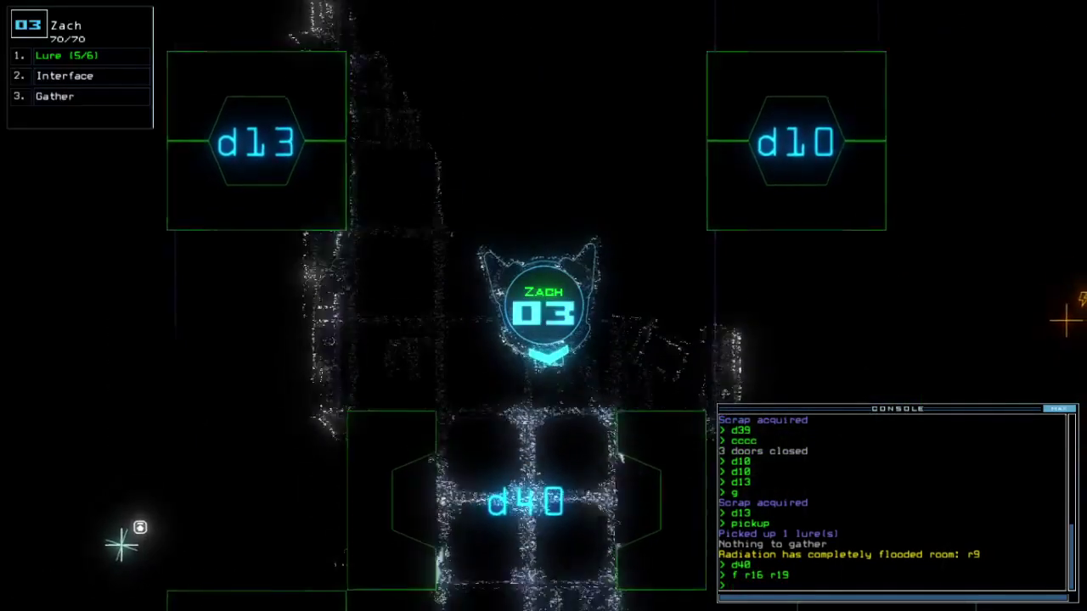
text(pickup)
Pick up Zach's remaining lure and send him through d11 and d28, checking the map
key(Return)
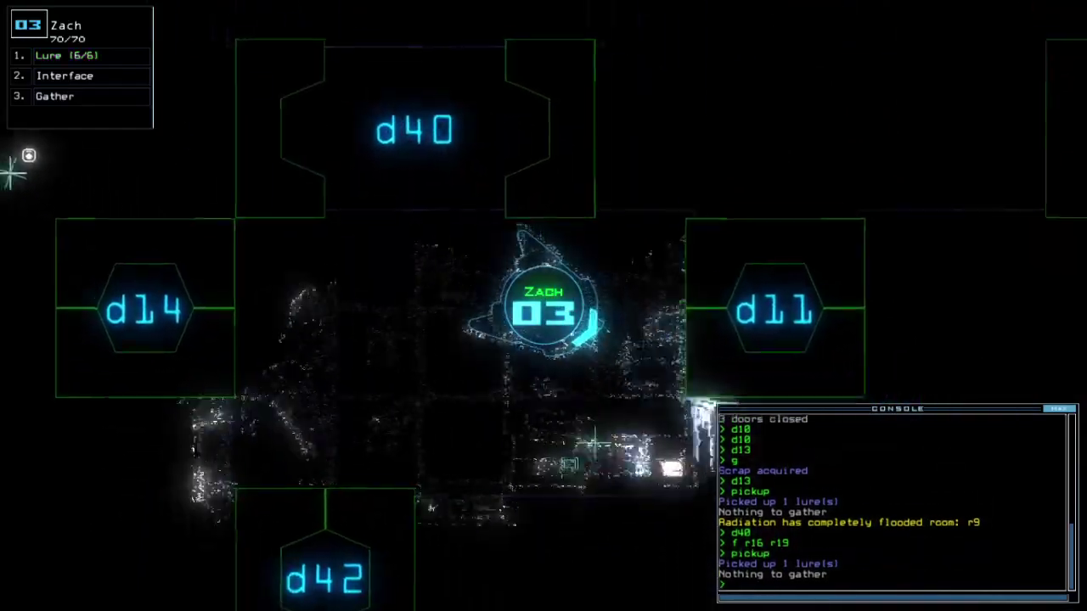
text(d11)
key(Return)
key(space)
key(space)
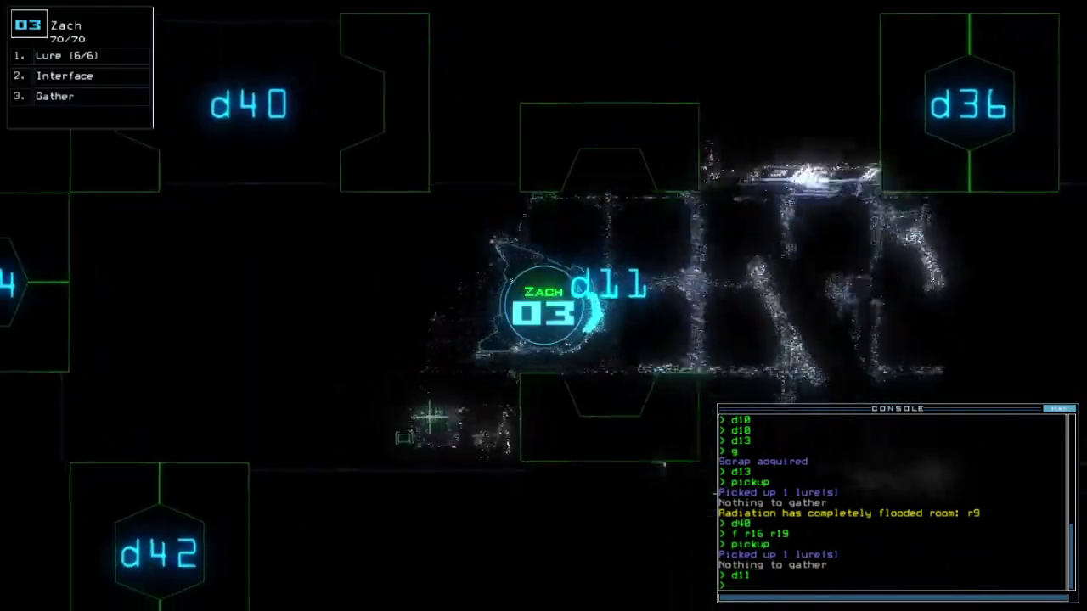
text(d11)
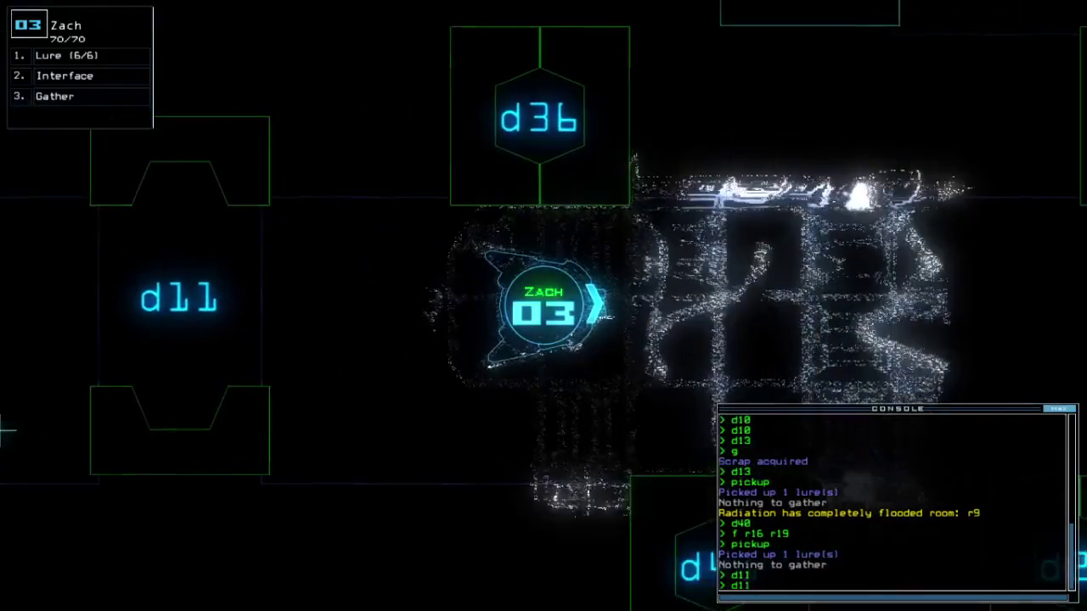
key(Return)
key(space)
text(d40)
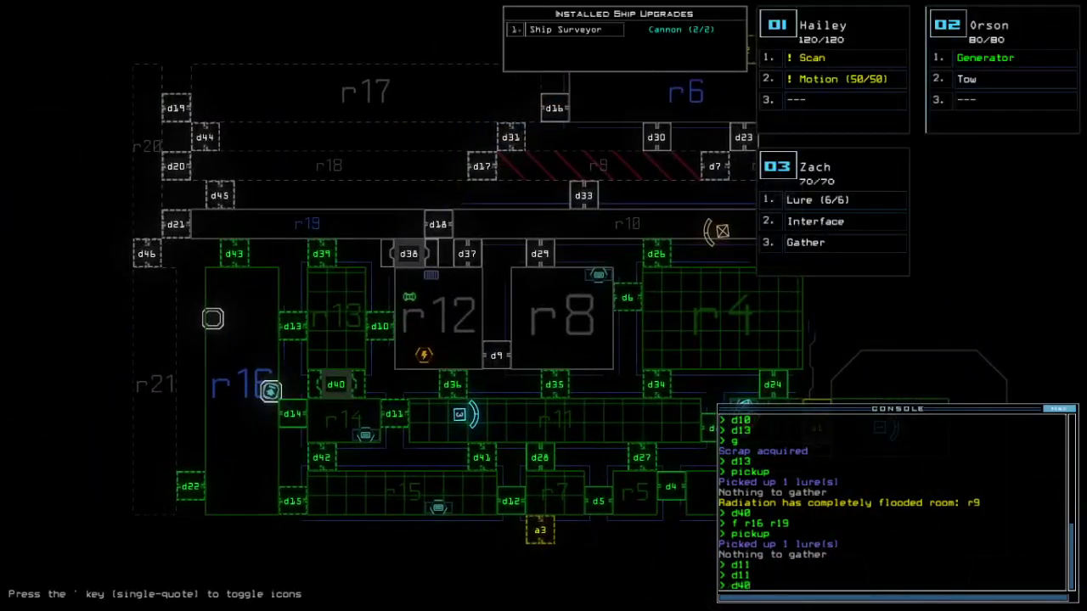
key(space)
text(d28)
key(Return)
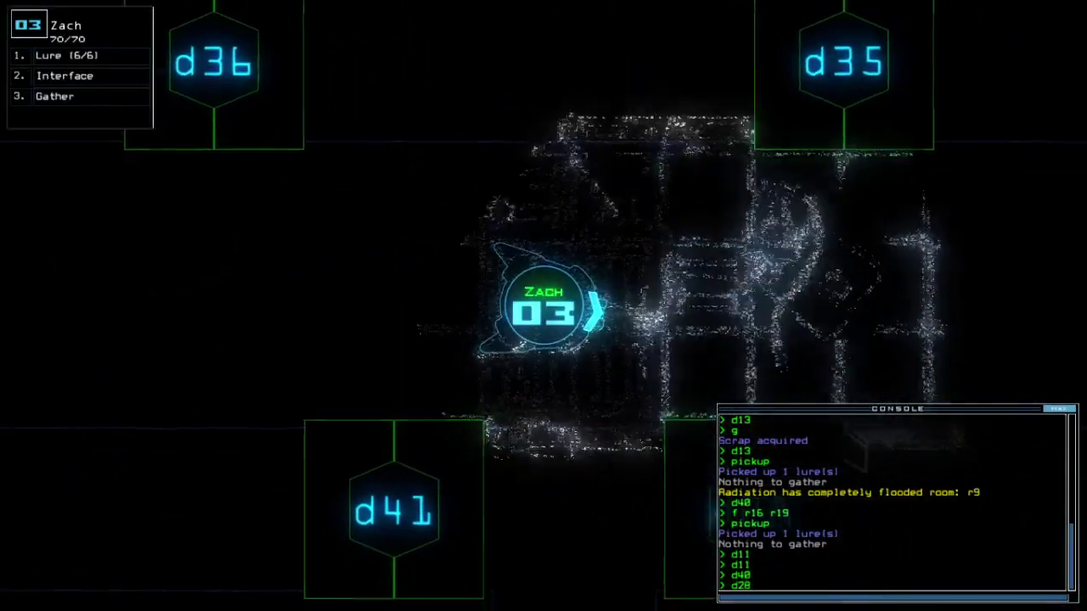
scroll(544, 305, down, 5)
key(space)
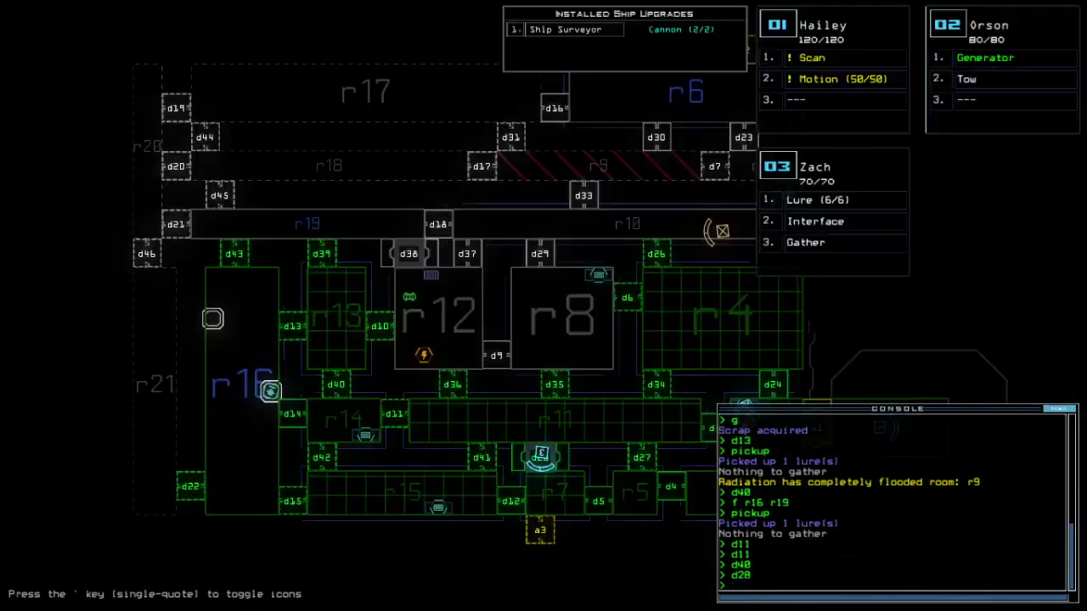
key(space)
scroll(543, 306, up, 5)
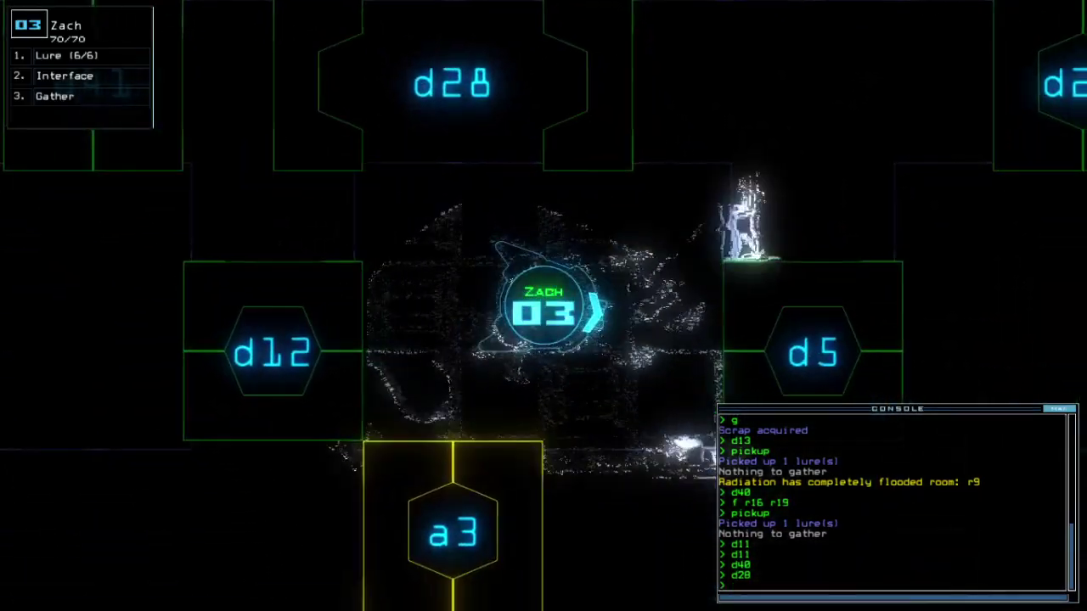
key(space)
drag(544, 305, 402, 305)
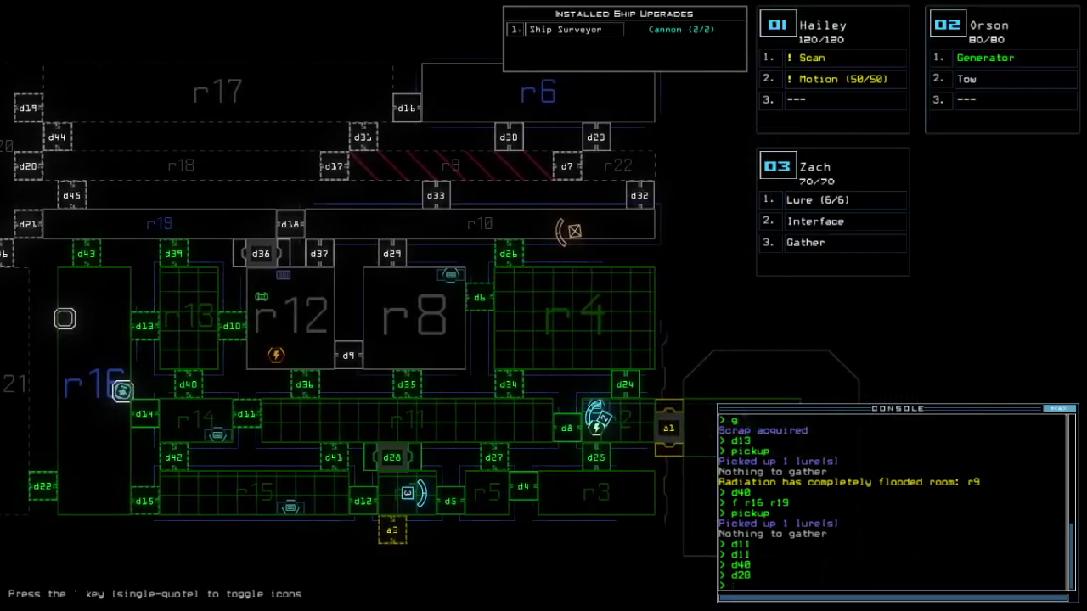
Turn Orson's generator off and check the newly shown areas on the schematic map
key(2)
key(Left)
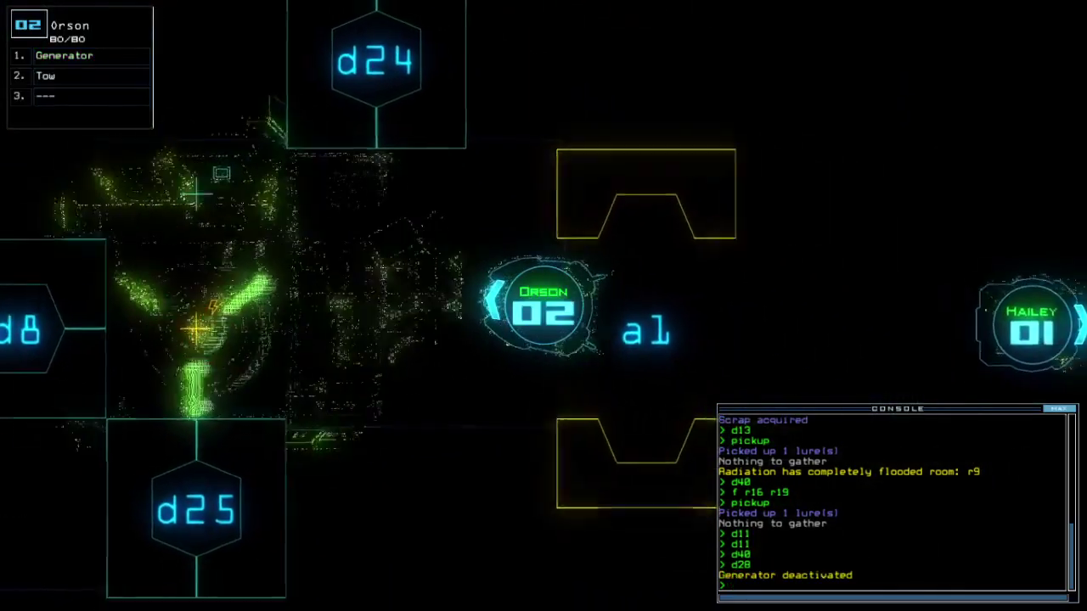
key(space)
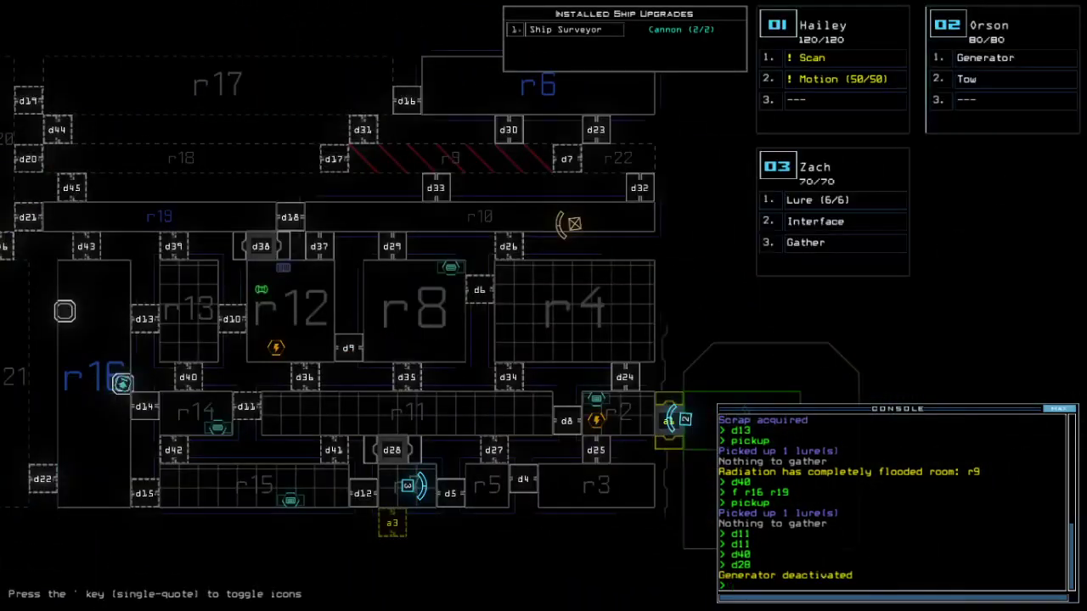
key(Up)
key(Right)
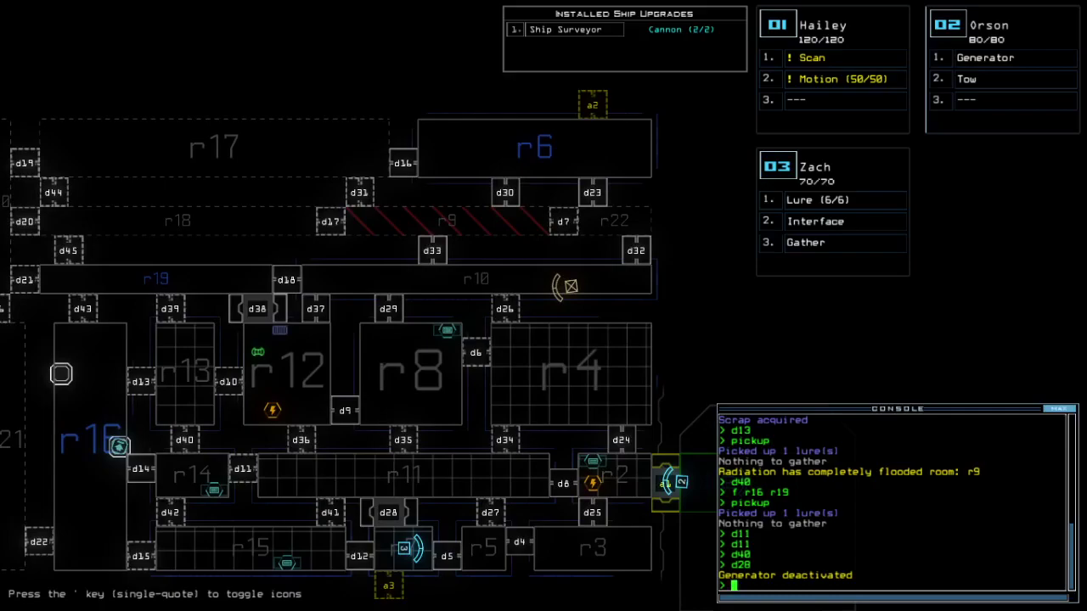
Switch Orson's generator back on and return to Zach's camera
key(3)
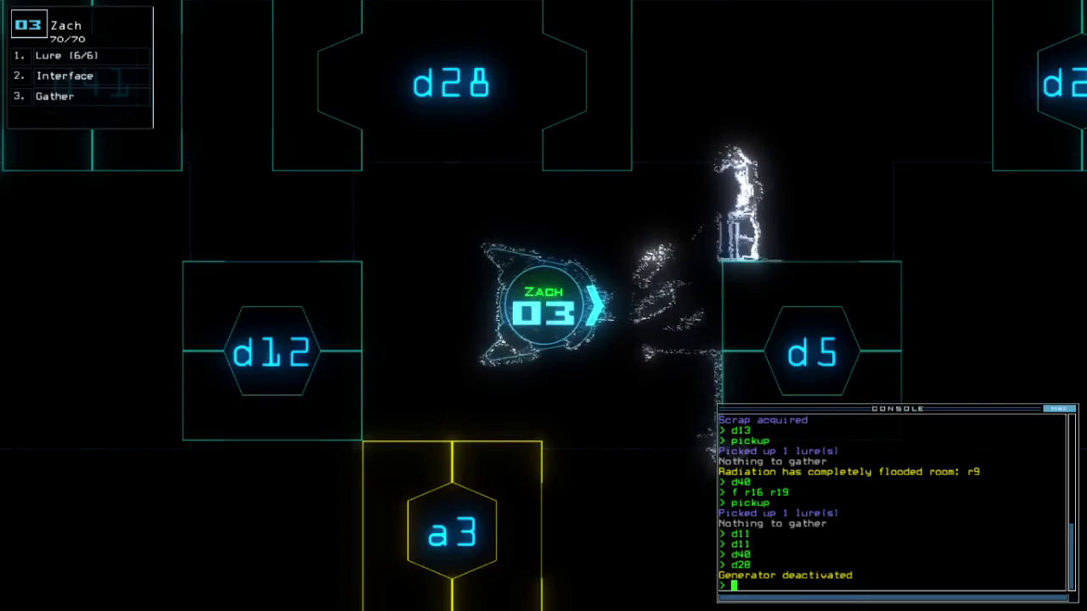
key(2)
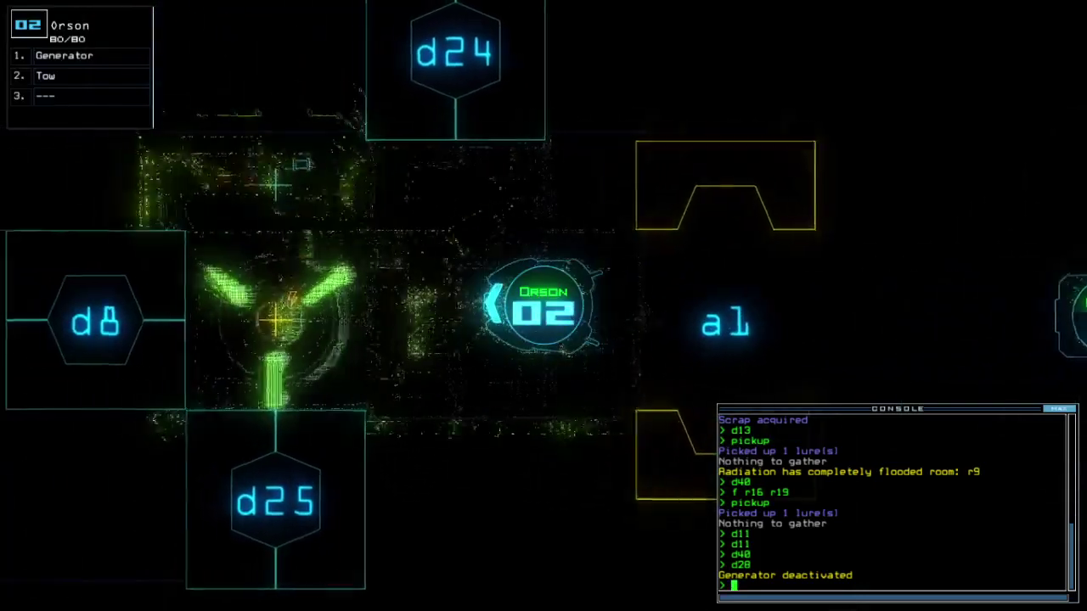
text(generator)
key(Return)
key(space)
text(3d)
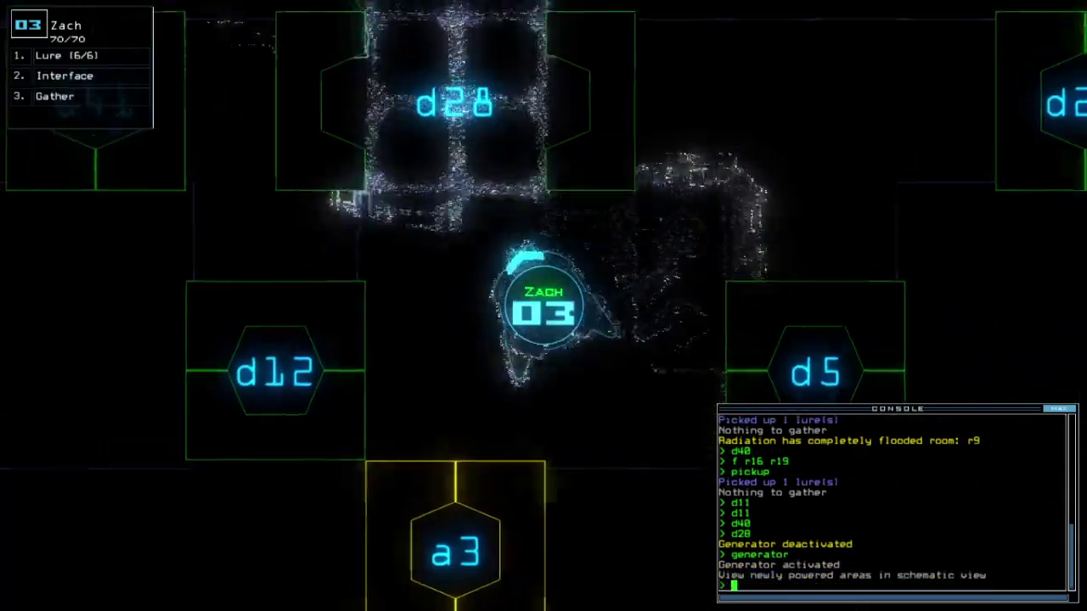
text(28)
Move Zach through doors d28, d11 and d40, then drop a lure, leaving five of six
key(Return)
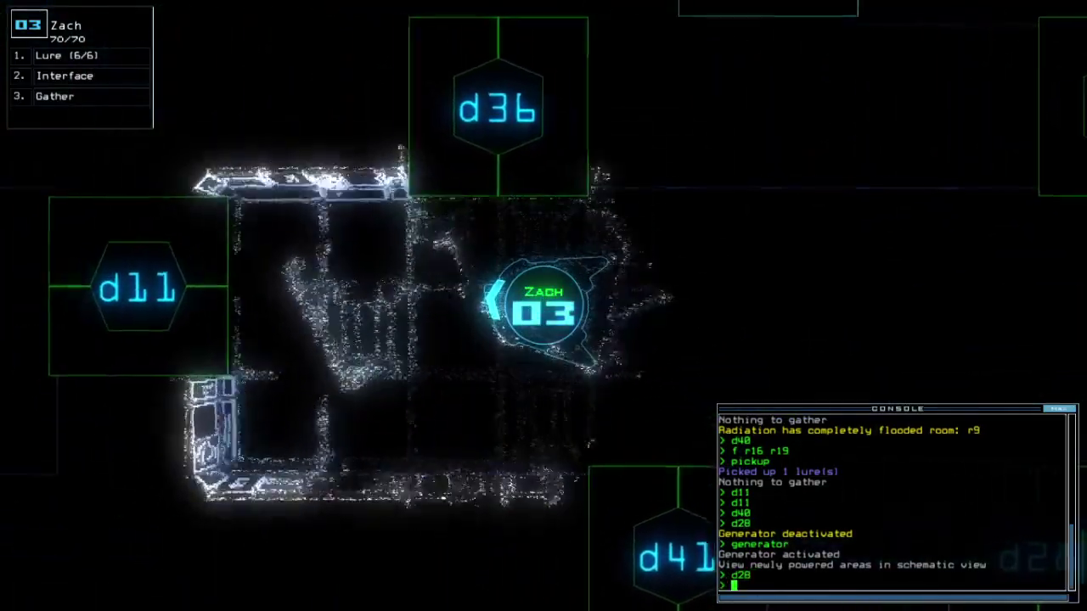
text(d11)
key(Return)
text(d40)
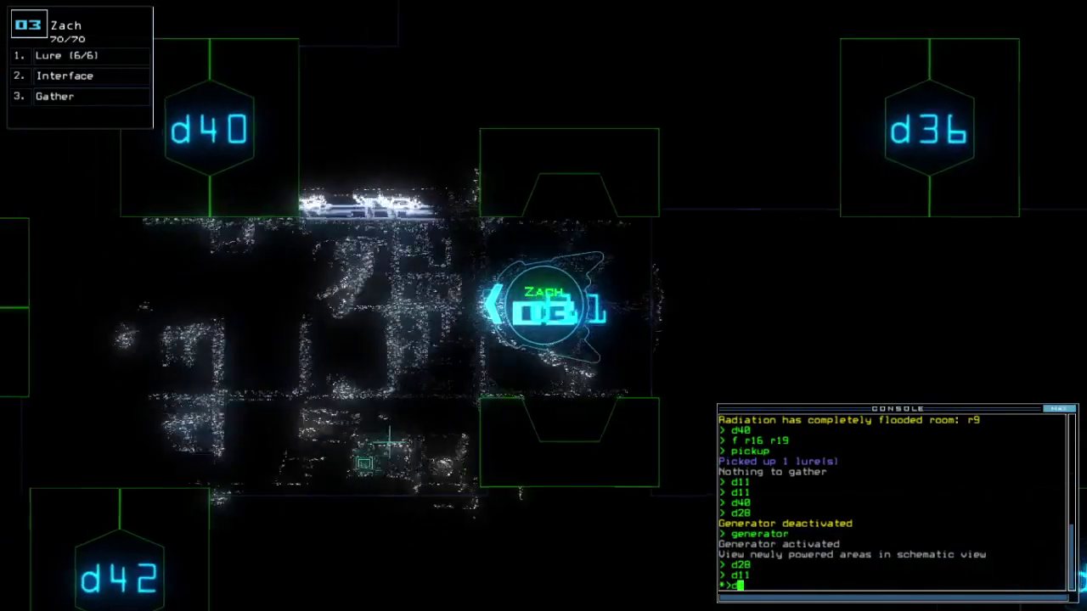
key(Return)
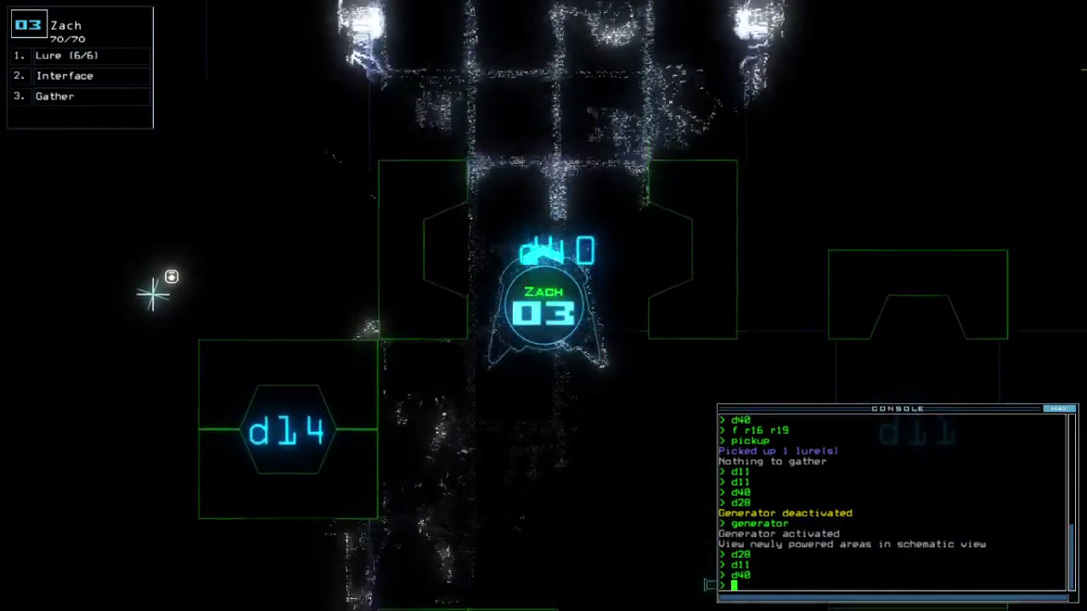
text(l)
key(Return)
key(space)
key(space)
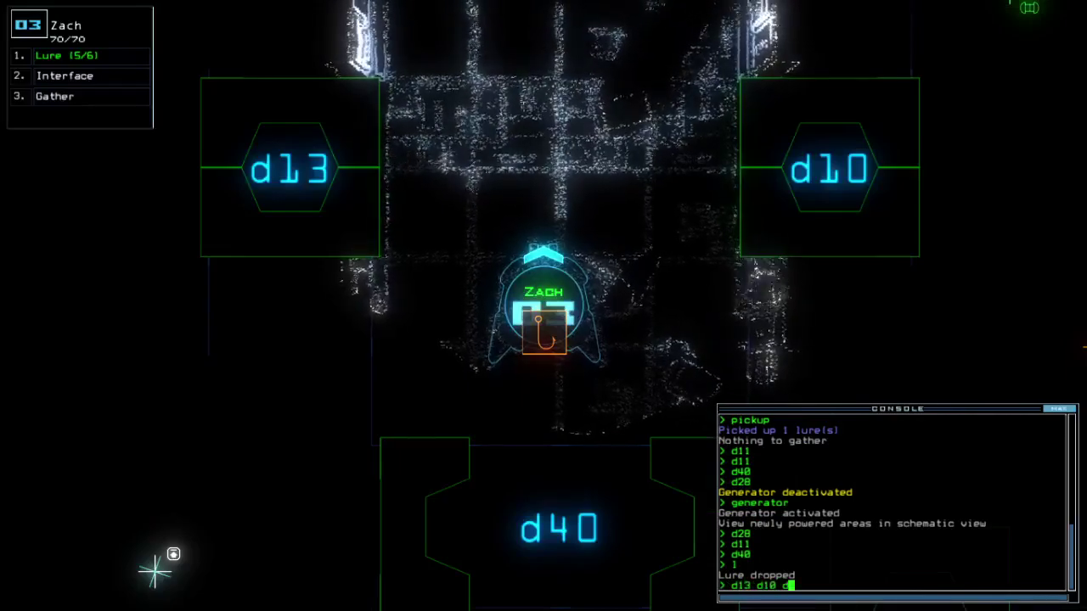
key(space)
key(space)
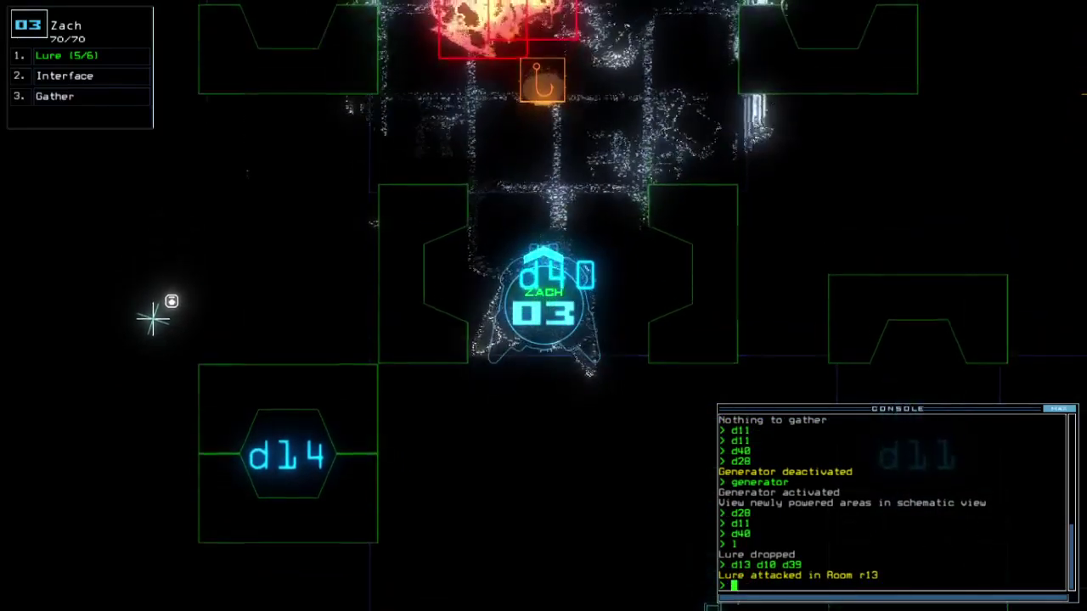
text(cccc)
Close the opened doors, drop a lure past d11, and gather fuel beyond d36
key(Return)
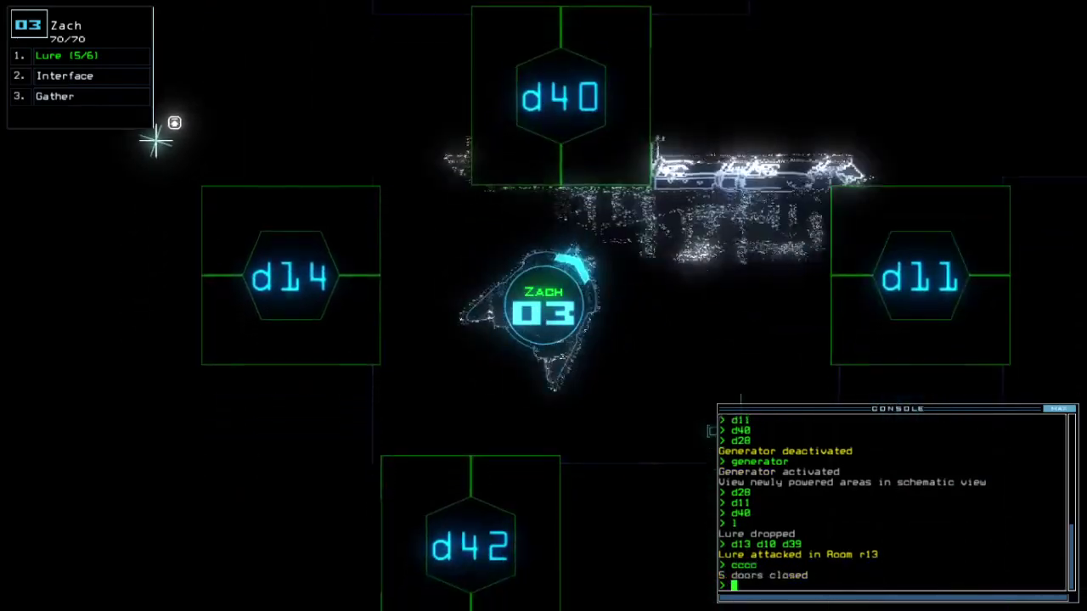
text(d11)
key(Return)
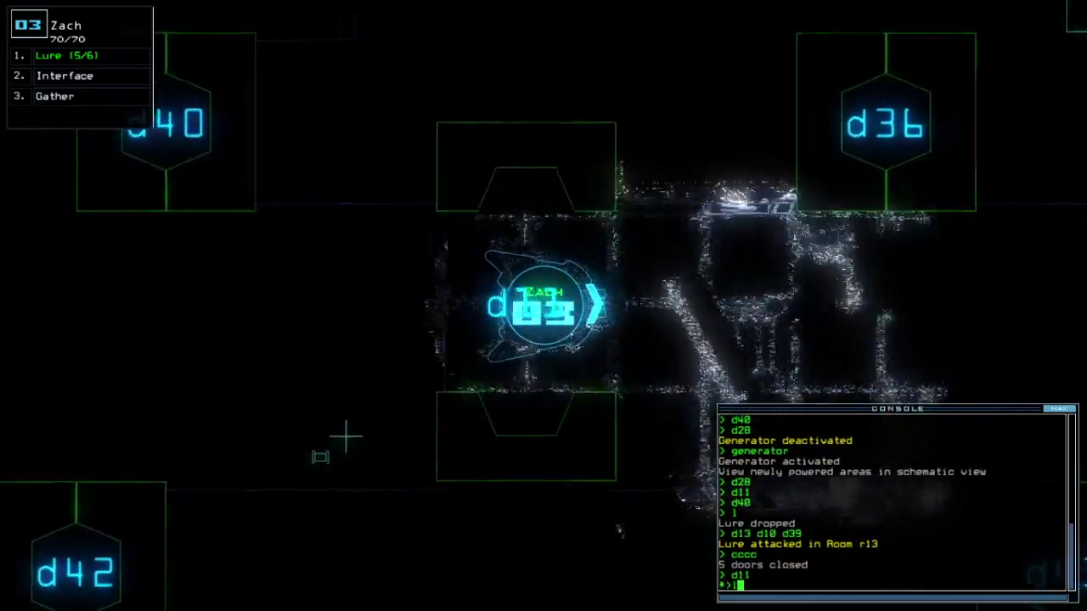
text(1)
key(Return)
text(d36)
key(Return)
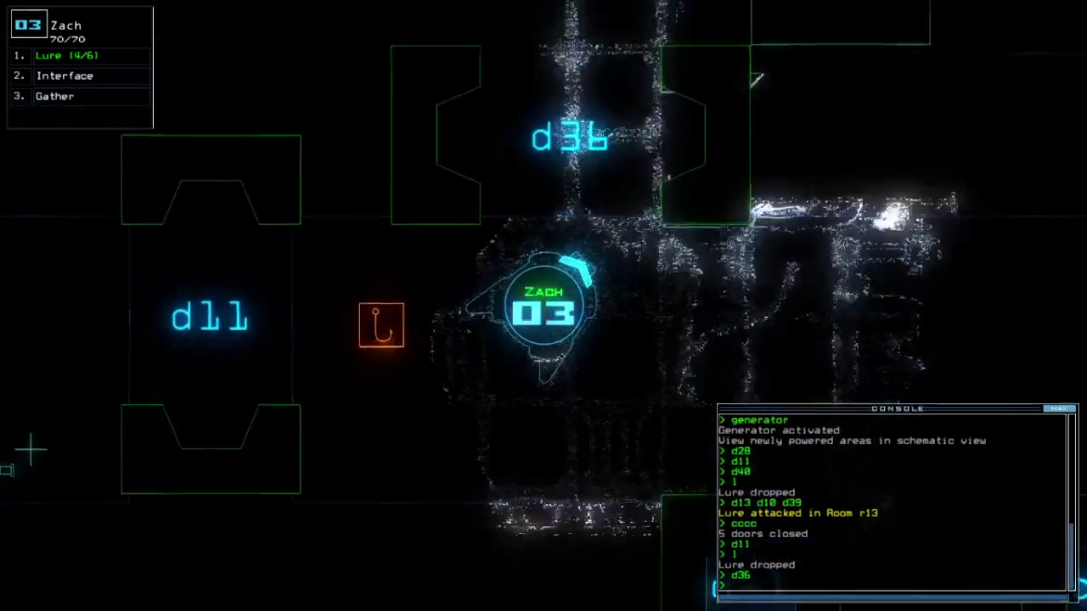
key(Up)
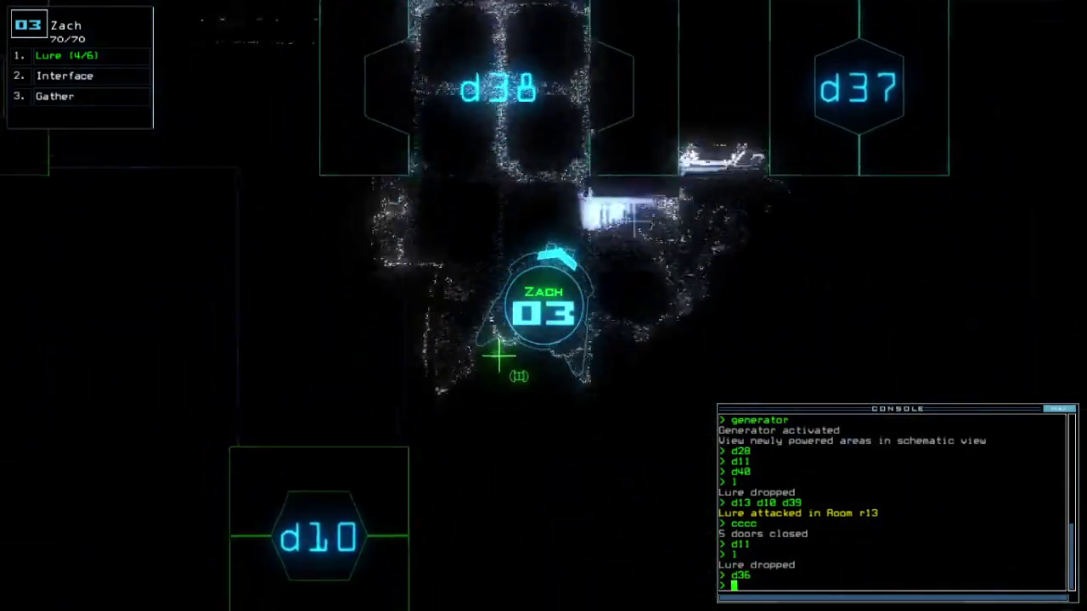
text(g)
key(Return)
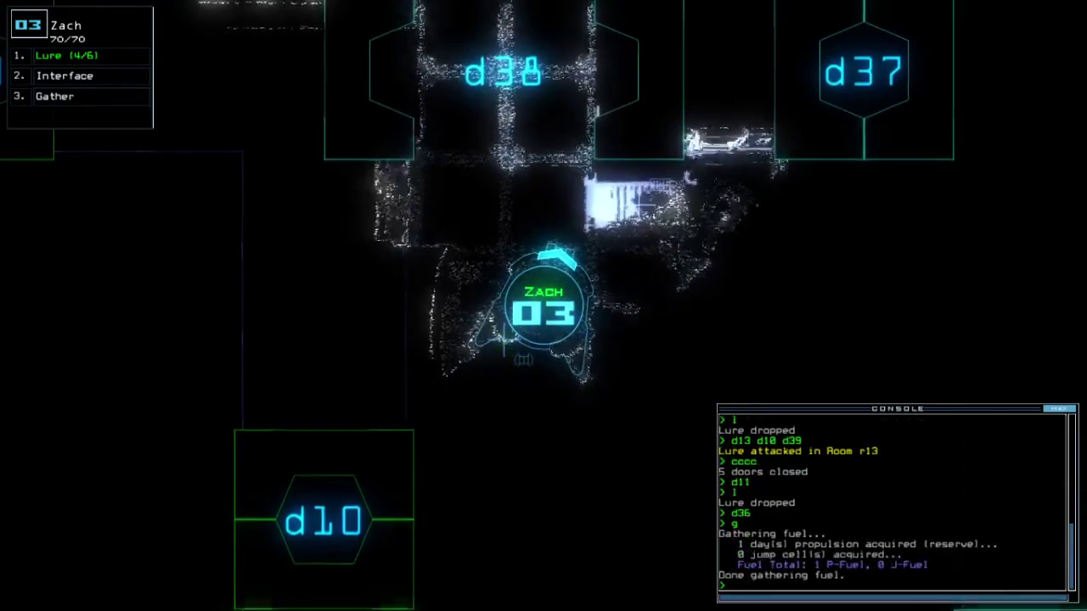
Drop another lure and pick it back up while moving Zach through d36
key(Down)
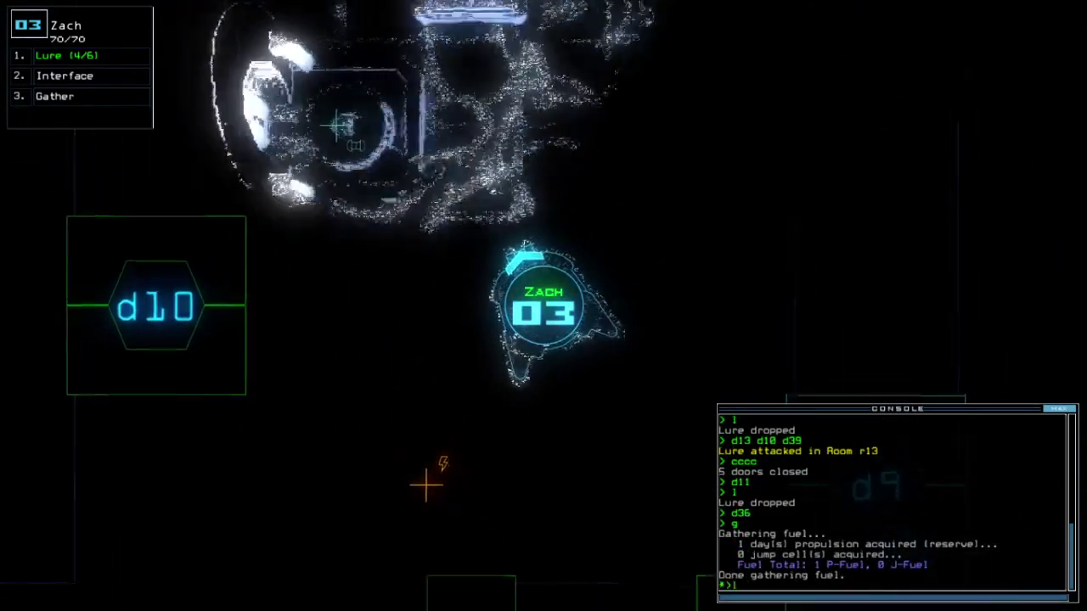
text(l)
key(Return)
text(d36)
key(Return)
key(Tab)
key(Tab)
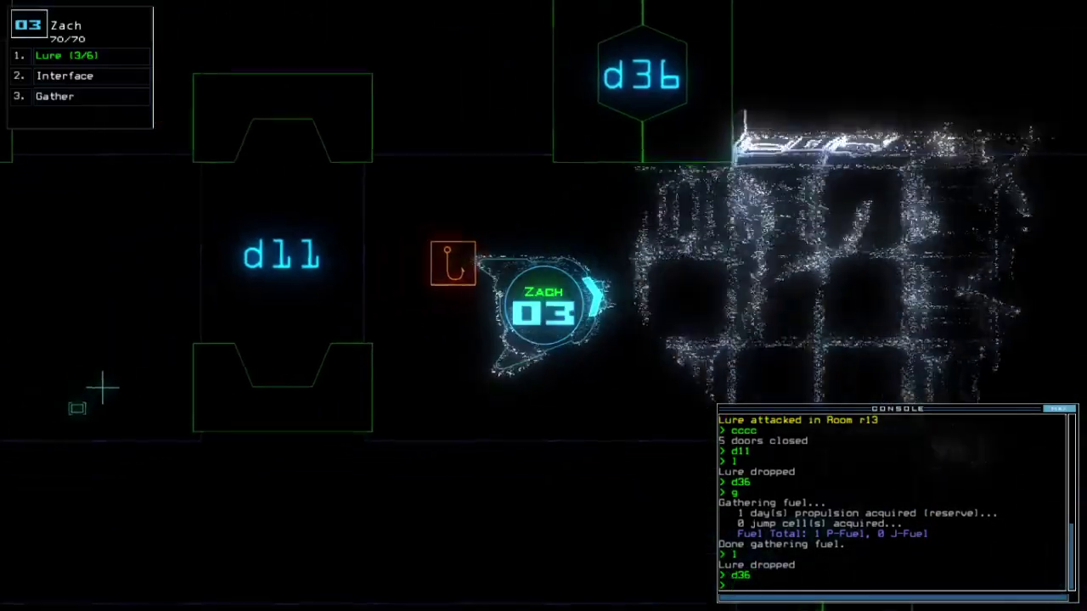
text(pickup)
key(Return)
text(d36)
key(Return)
text(d36)
Drop a lure, send Zach through d14 to gather scrap, and drop another lure
key(Return)
key(Tab)
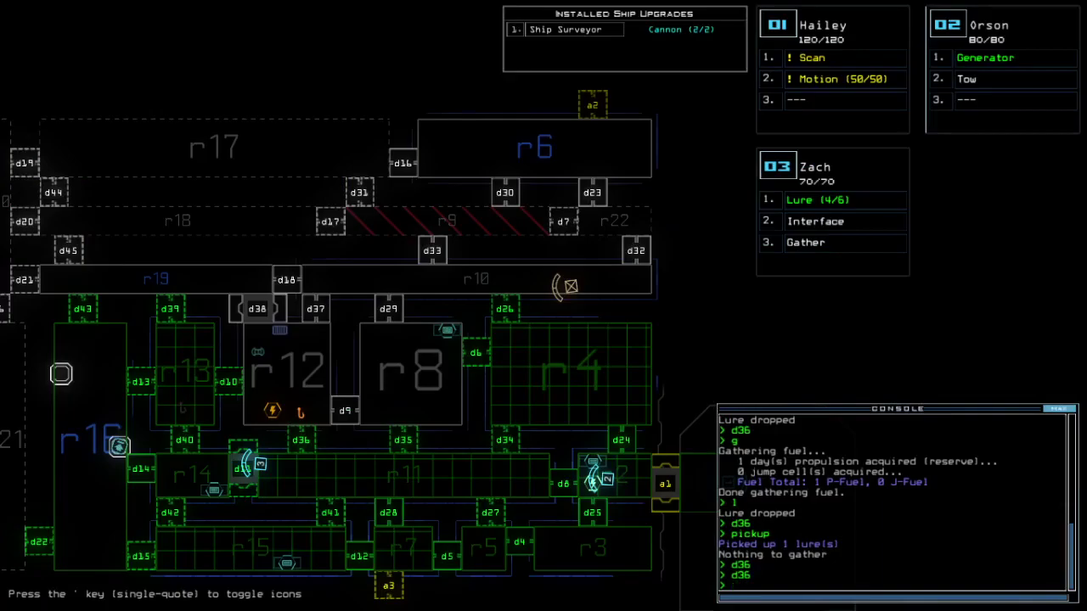
key(Tab)
text(l)
key(Return)
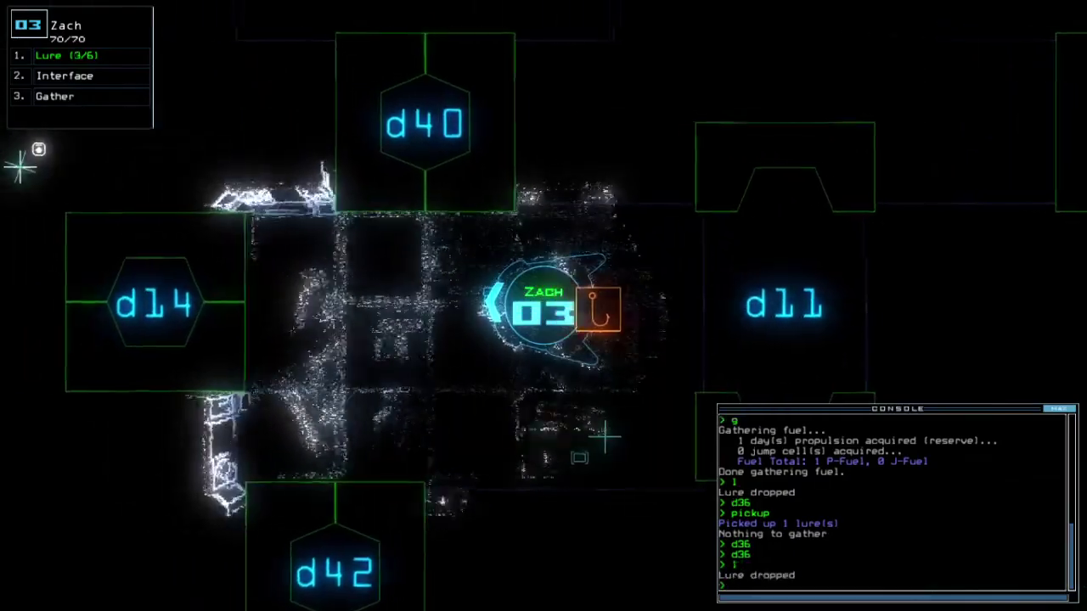
text(d14)
key(Return)
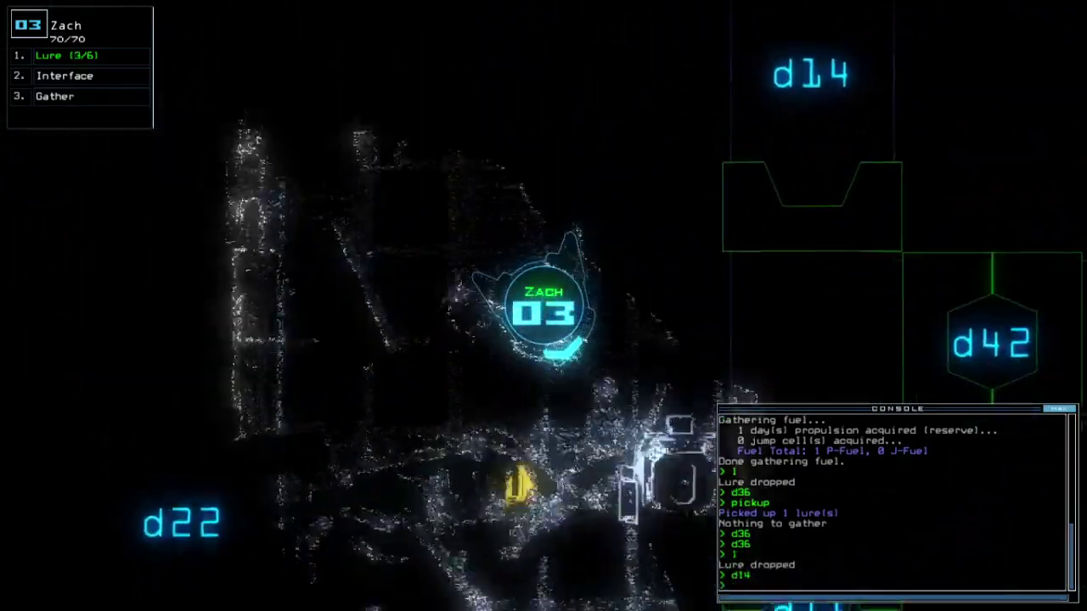
text(g)
key(Return)
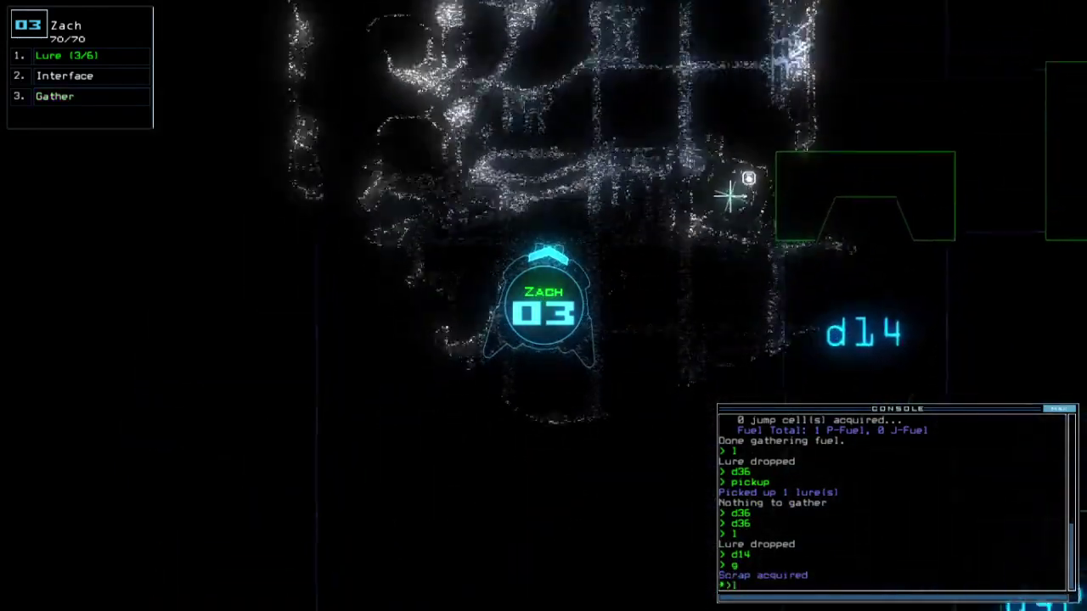
key(Return)
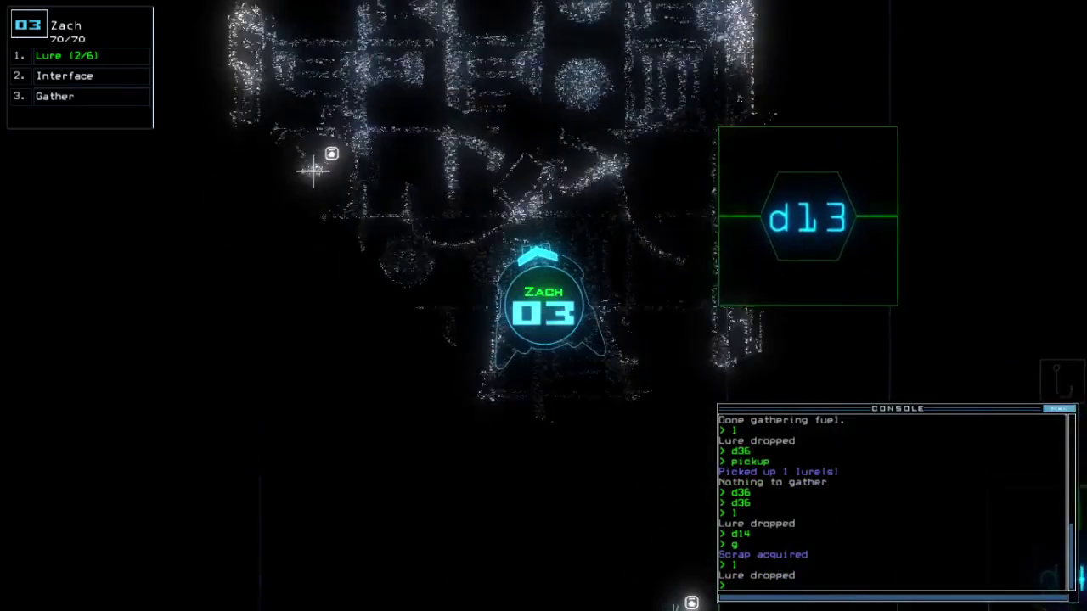
text(d)
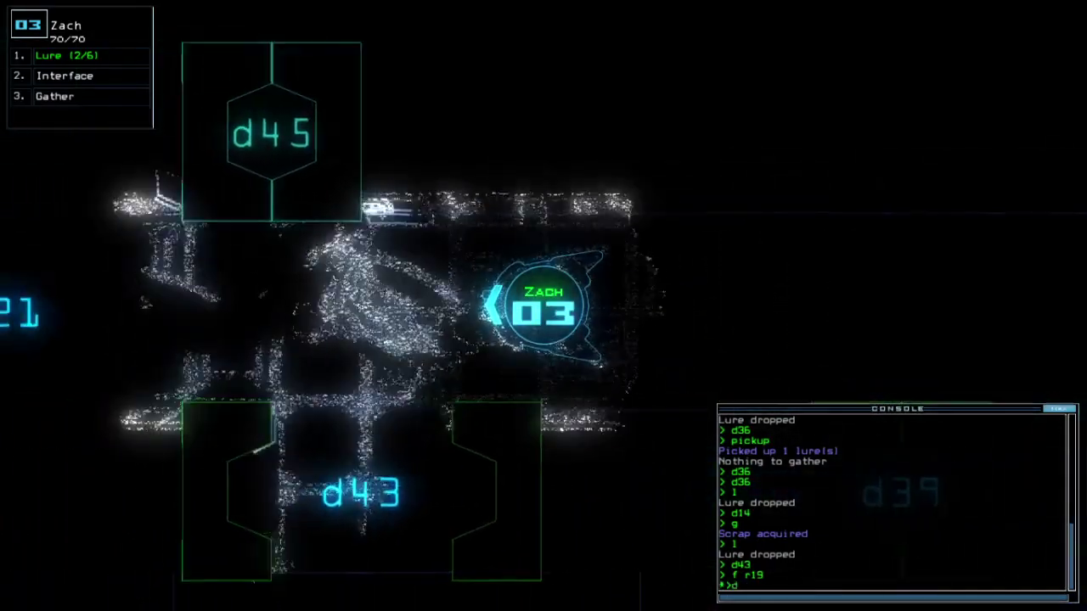
text(d43)
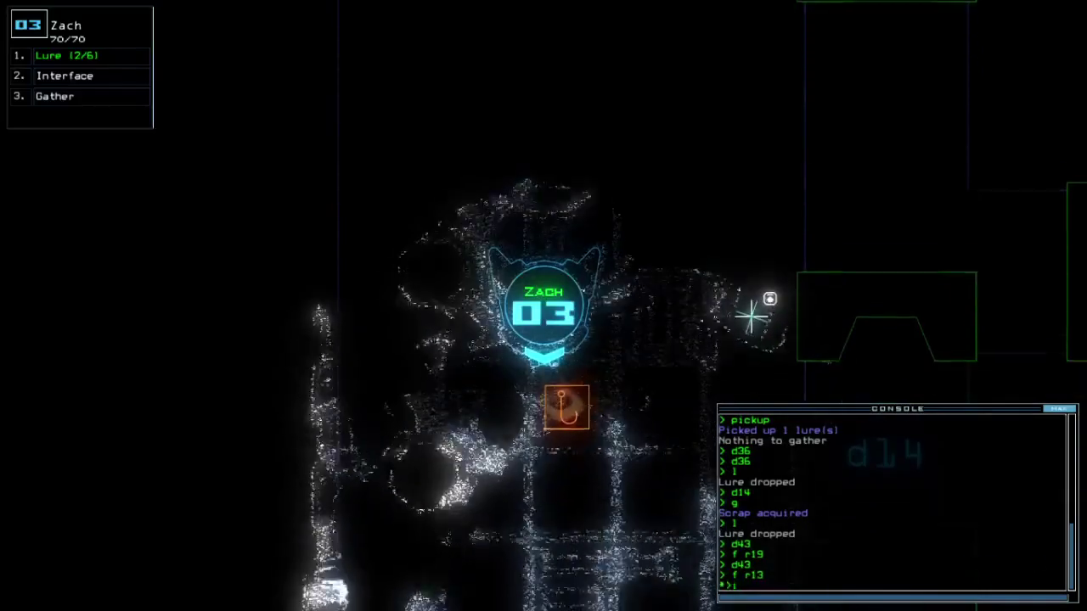
text(6)
Target room r16, open door d22, and check the drone upgrade swap screen
key(Return)
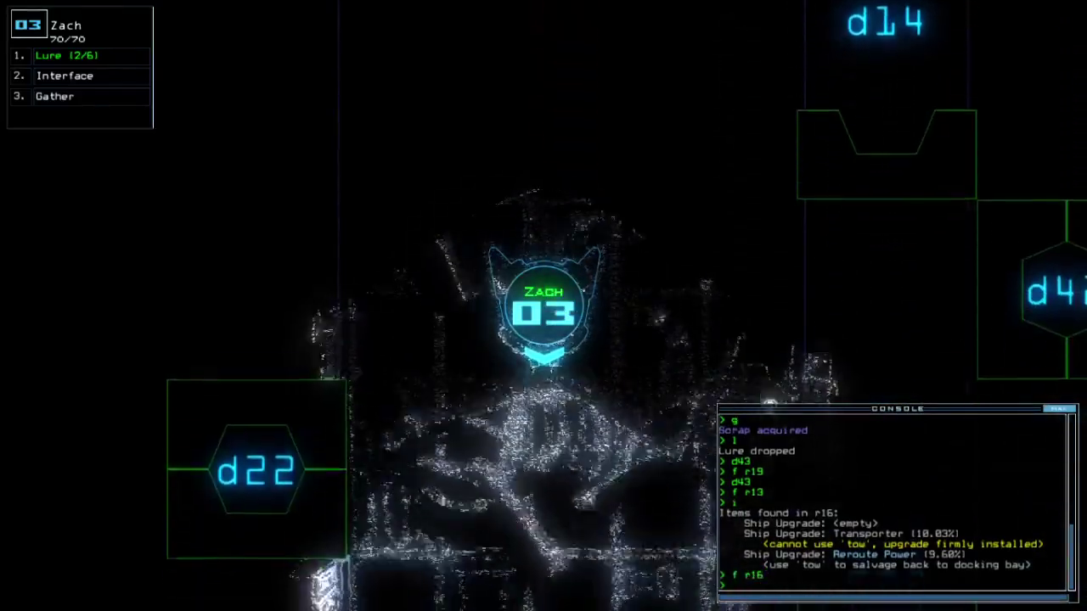
text(22)
key(Return)
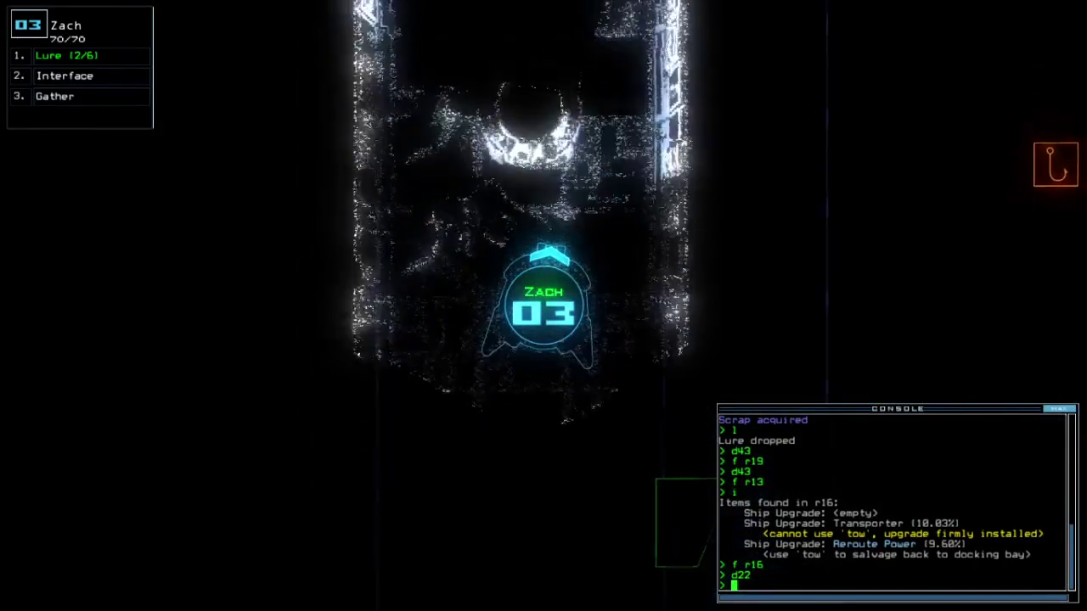
text(swap)
key(Return)
key(Escape)
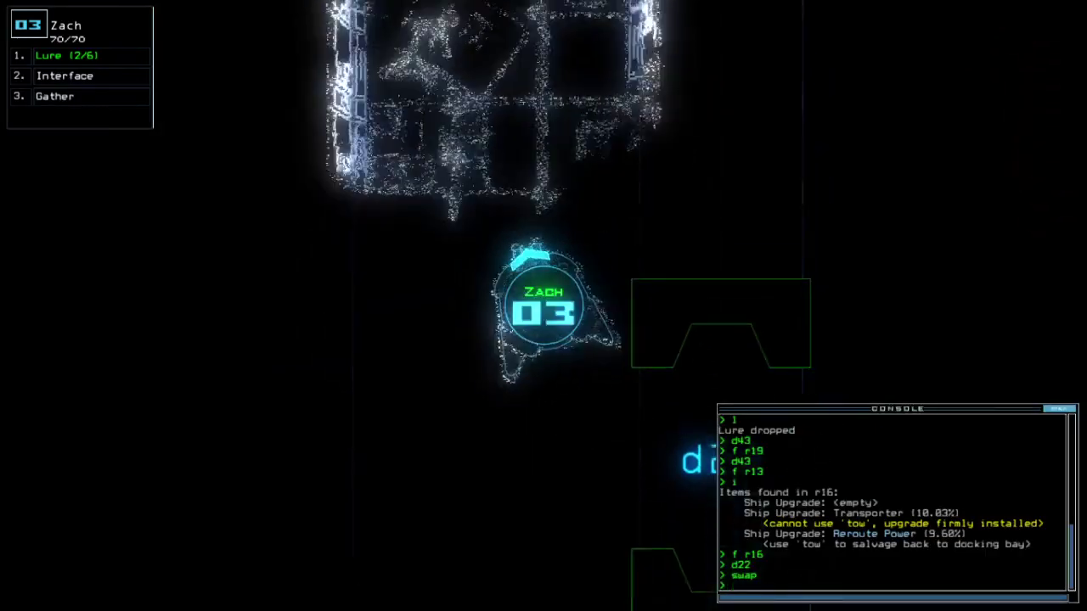
key(grave)
key(grave)
text(pi)
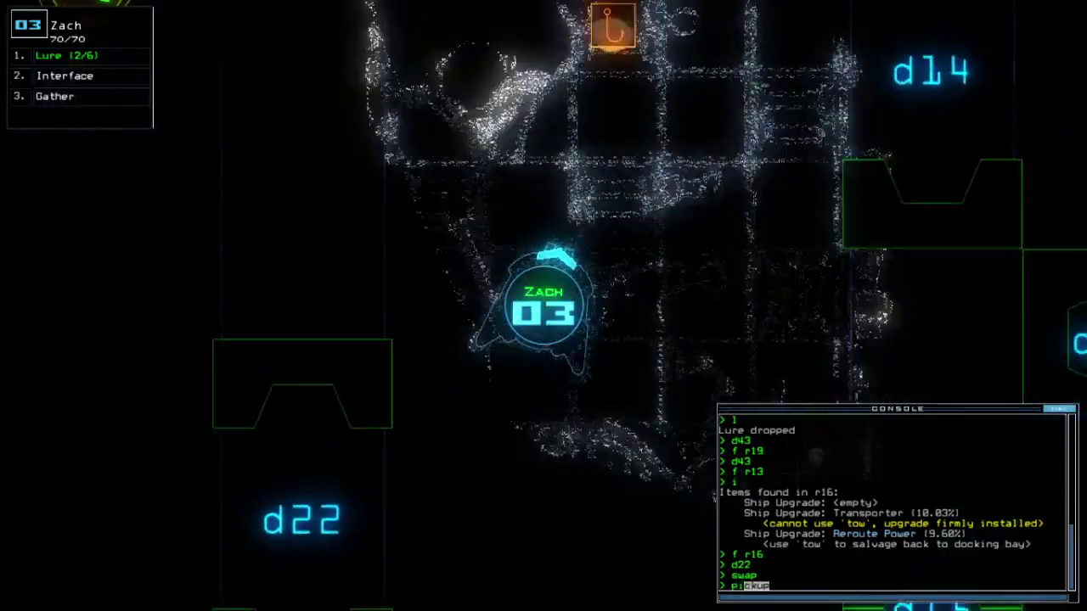
Pick up two nearby lures with Zach, reaching four of six
key(Tab)
key(Return)
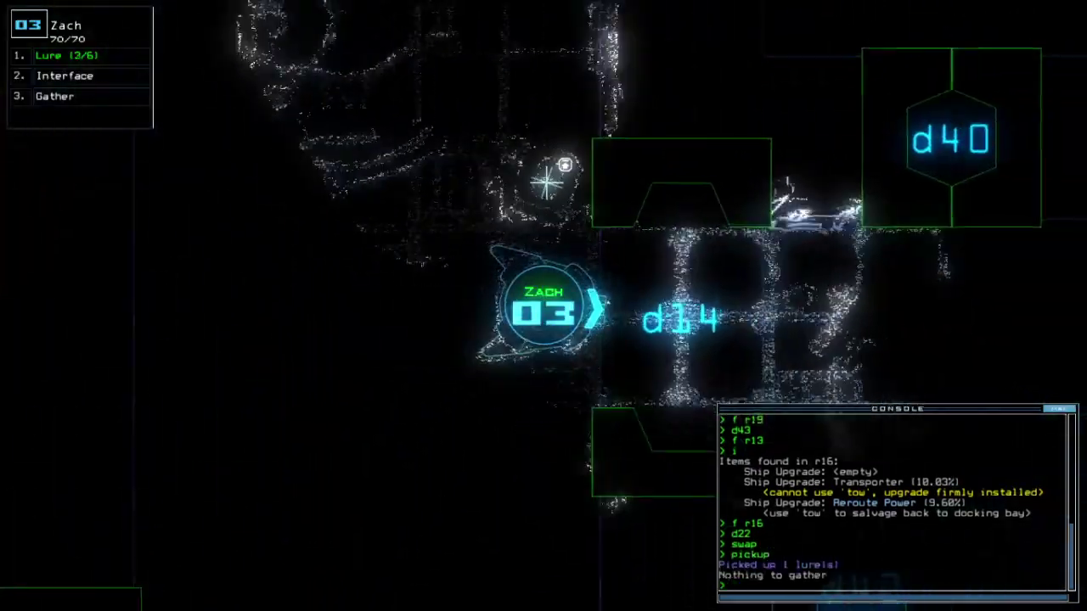
key(Up)
key(Return)
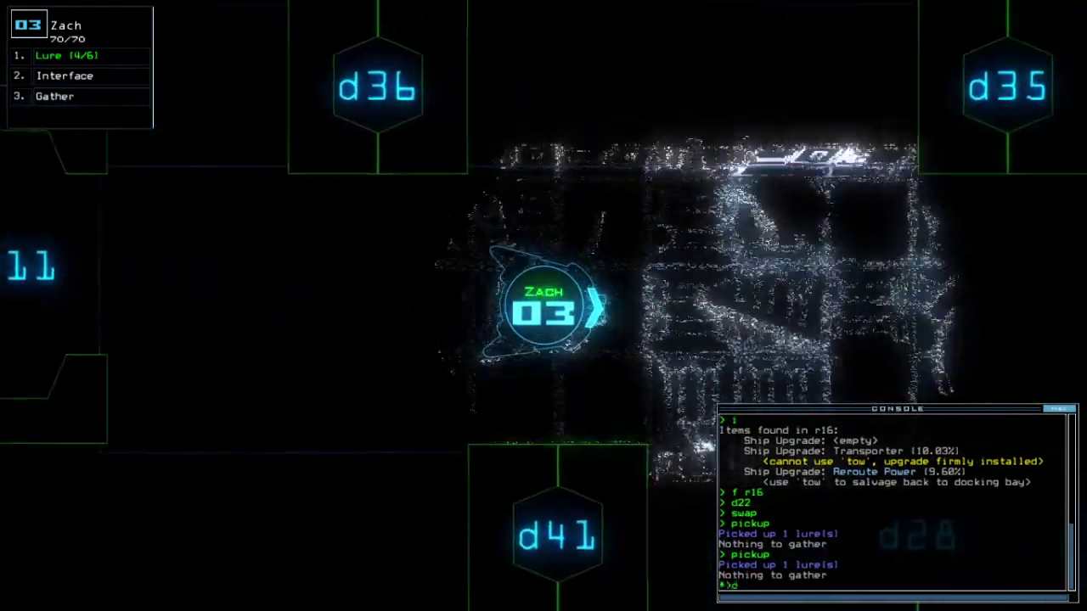
text(d28)
Open door d28 and send drone 2 back to room r1
key(Return)
text(back 2)
key(Return)
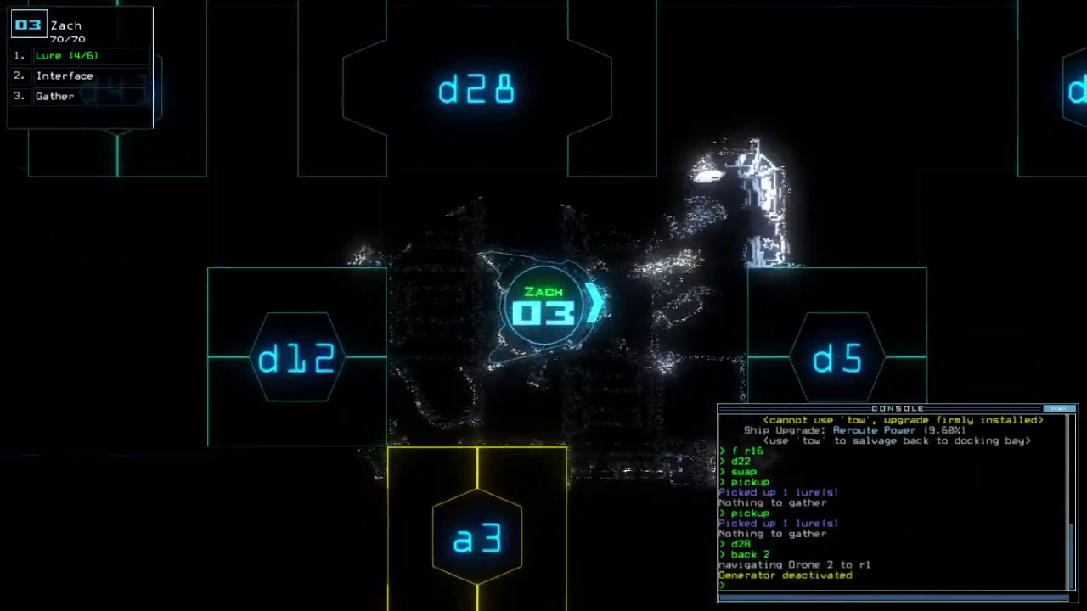
key(space)
Check the drones on the ship map and restart the generator with Orson
key(space)
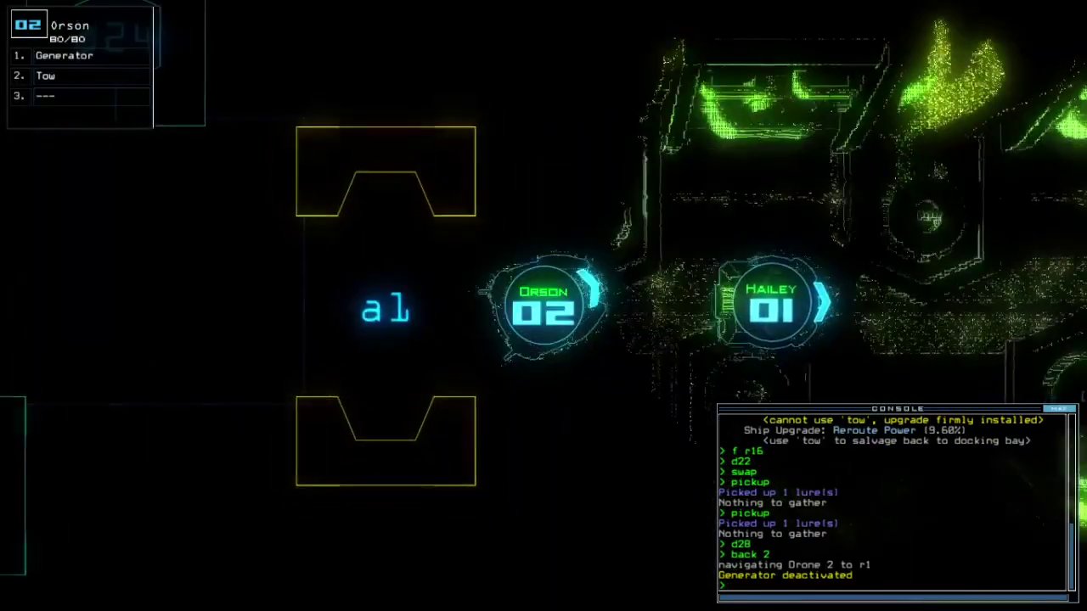
key(space)
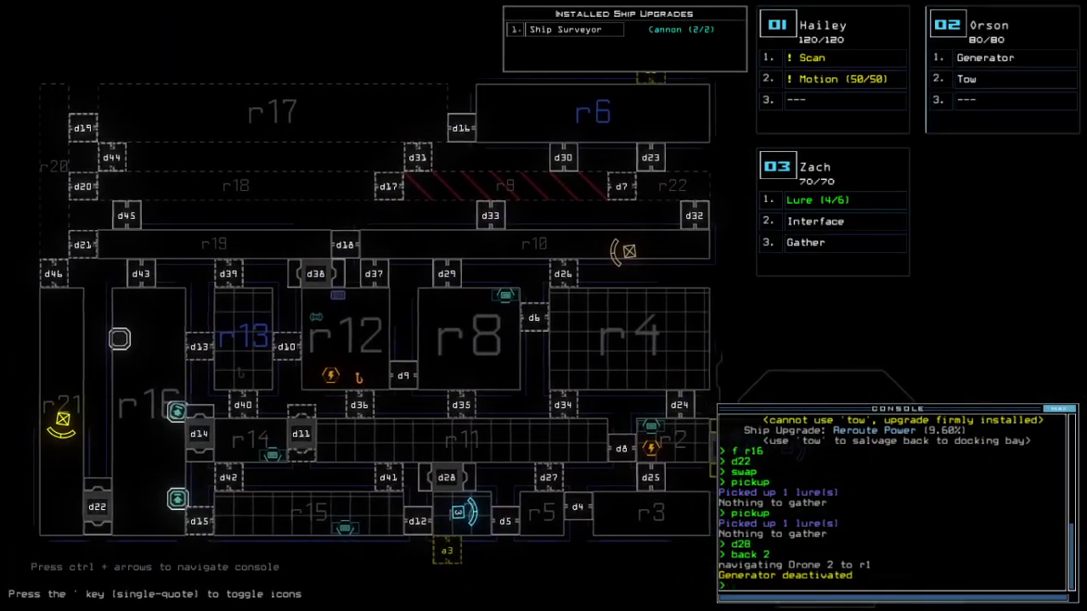
key(3)
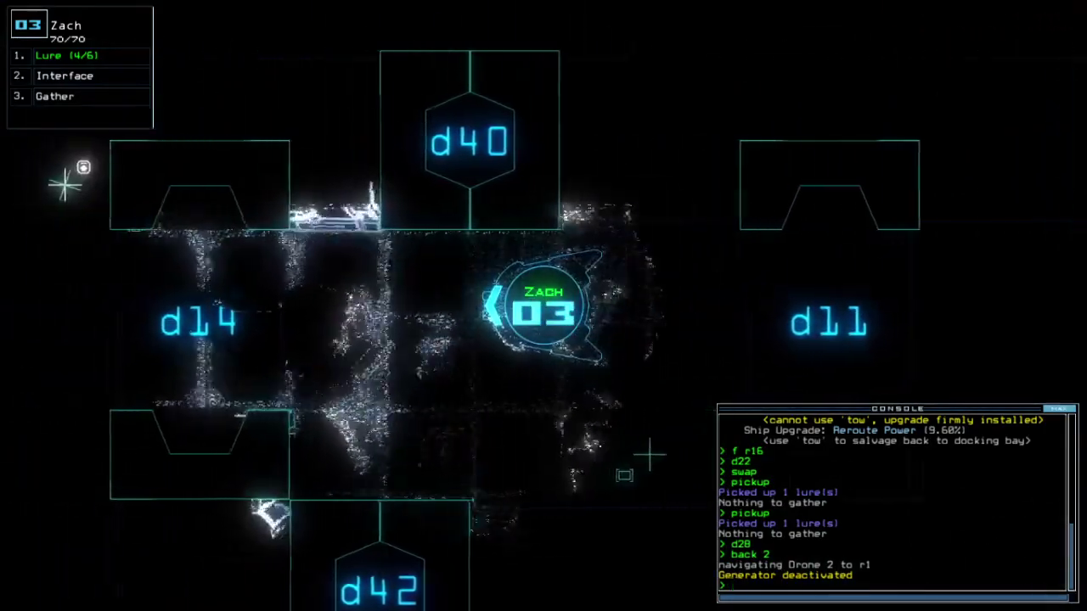
key(space)
key(2)
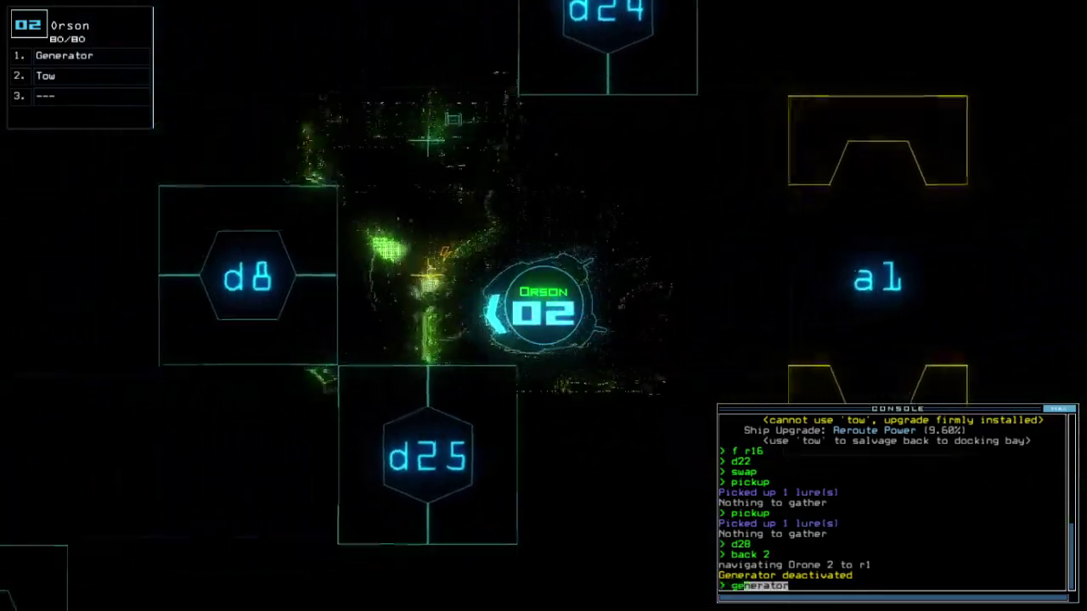
text(ge)
key(Return)
Move the Tow upgrade from Orson to Hailey and open door d8
key(1)
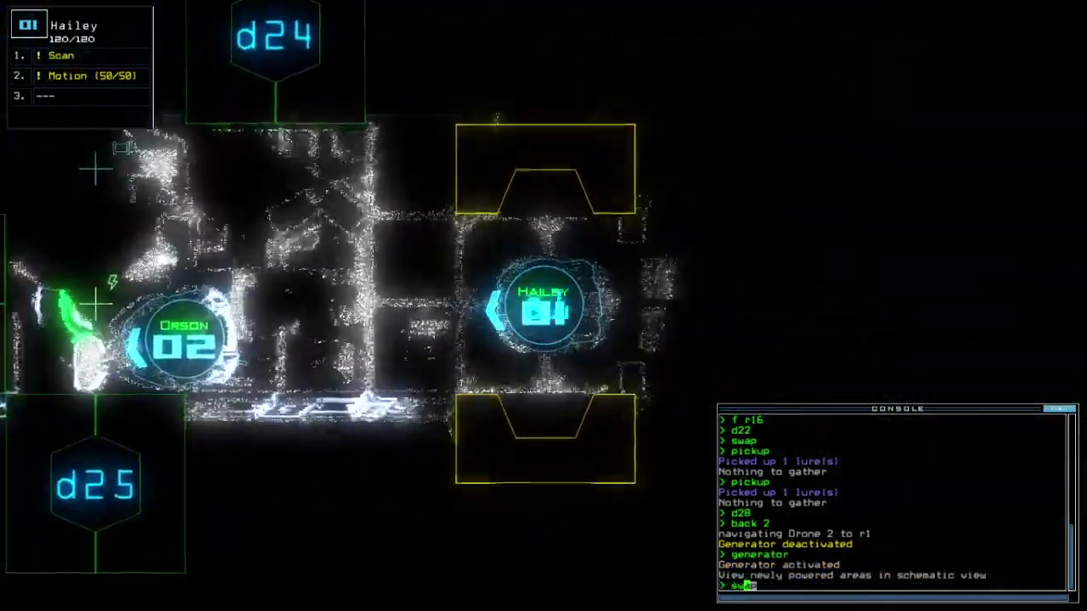
text(swap)
key(Return)
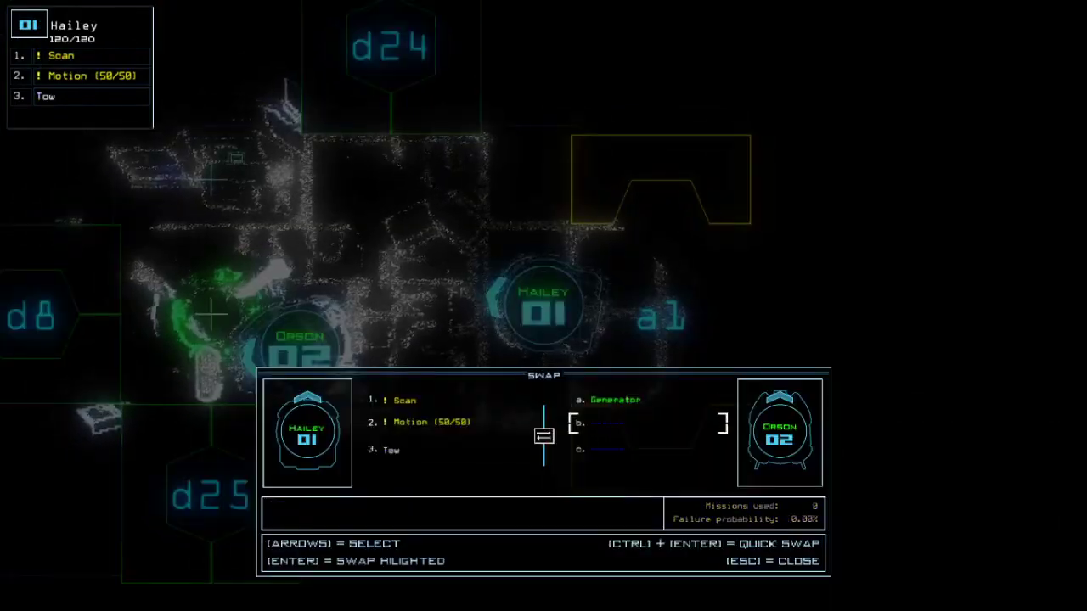
key(Escape)
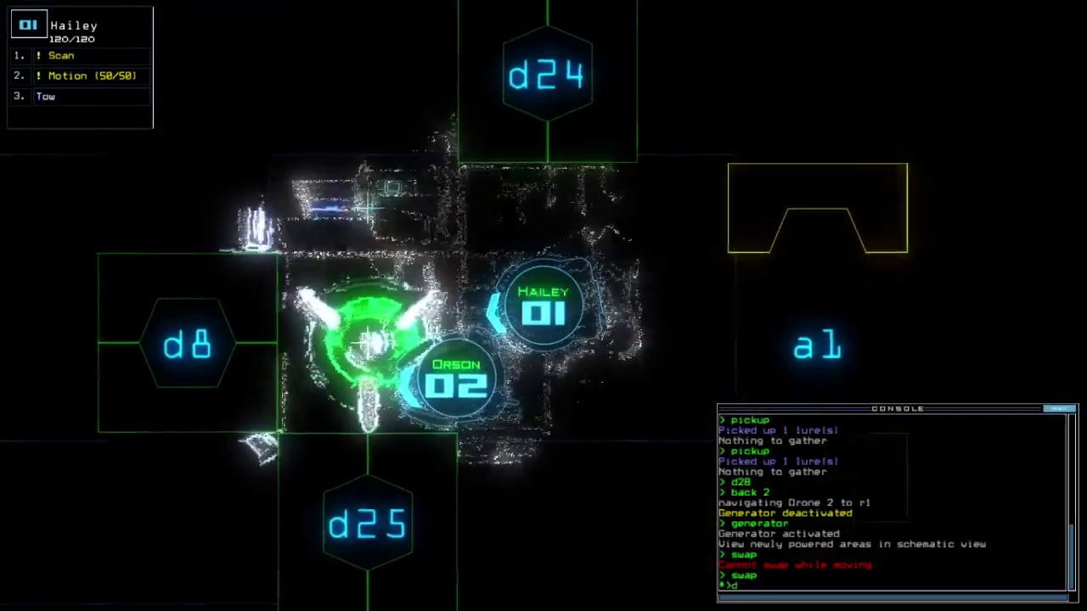
text(8)
key(Return)
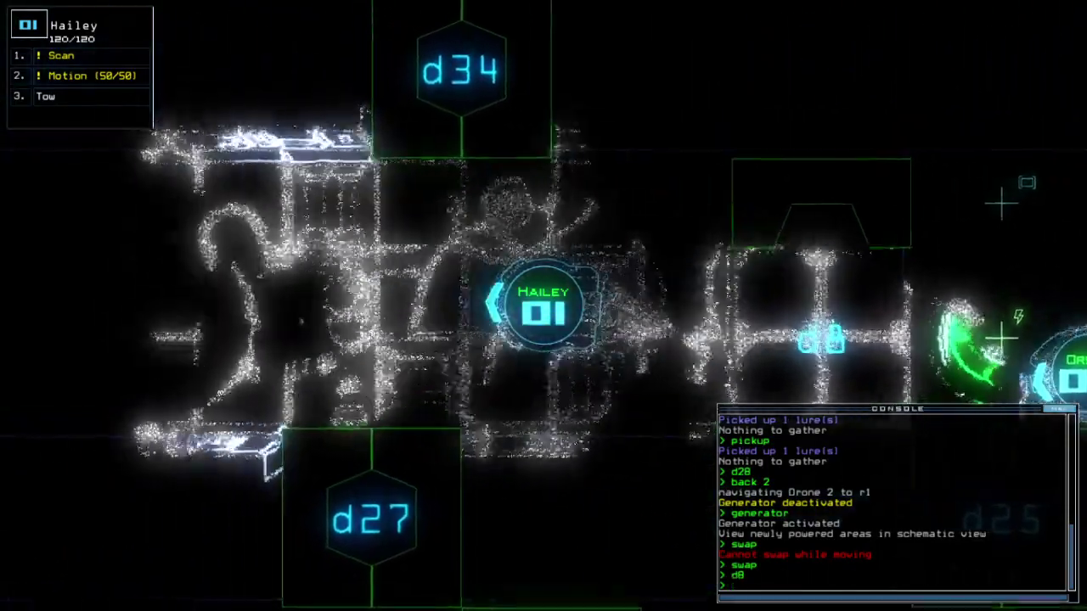
key(space)
text(take 1 r16)
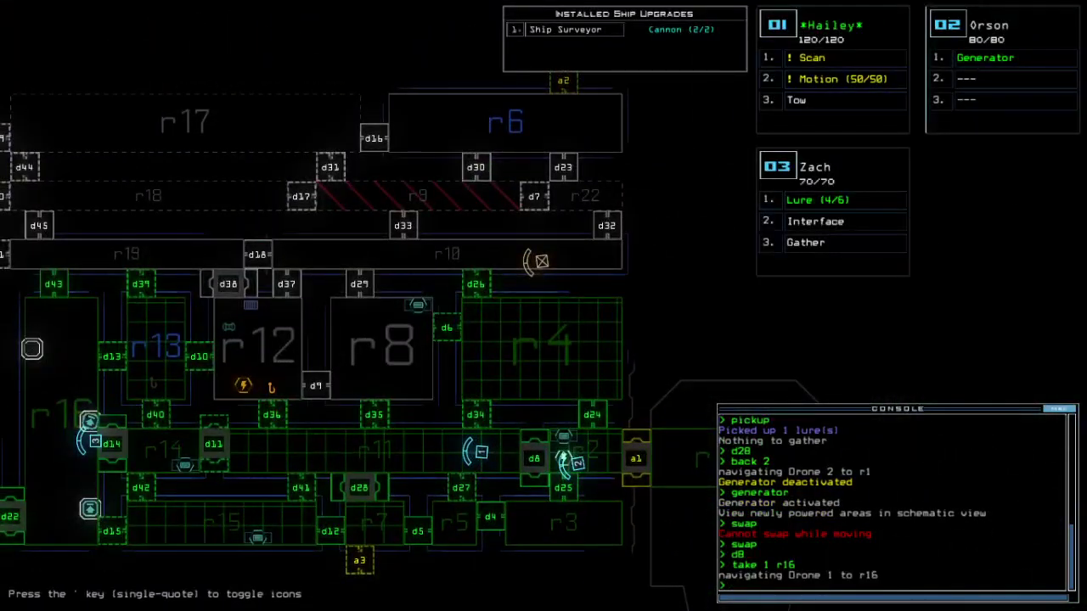
key(3)
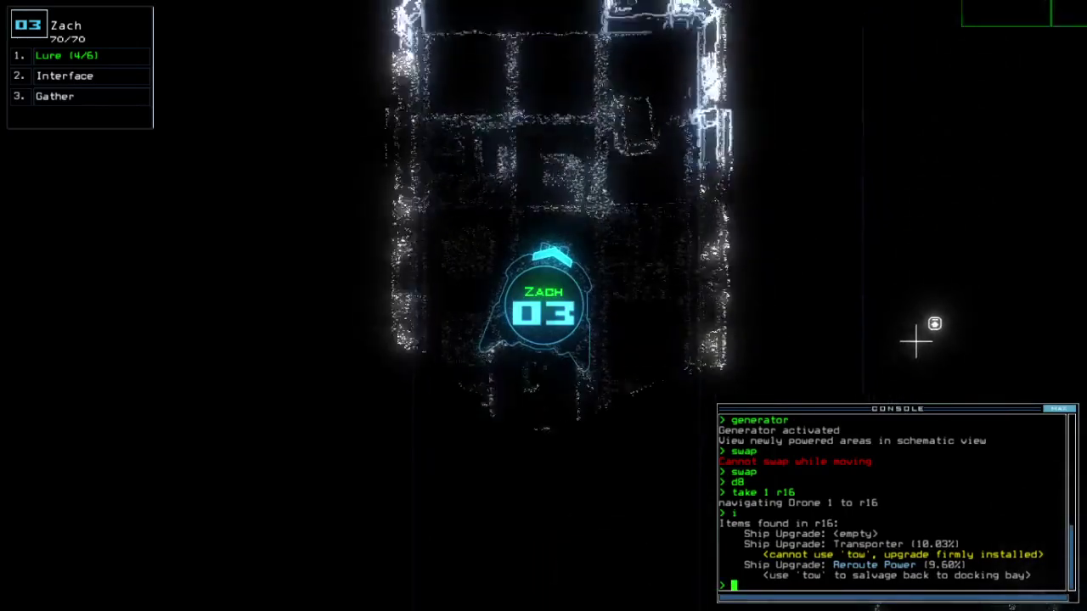
Have Hailey tow Reroute Power toward r1 and open doors d22 and d36
key(space)
text(tow; navigate 1 r1)
key(Return)
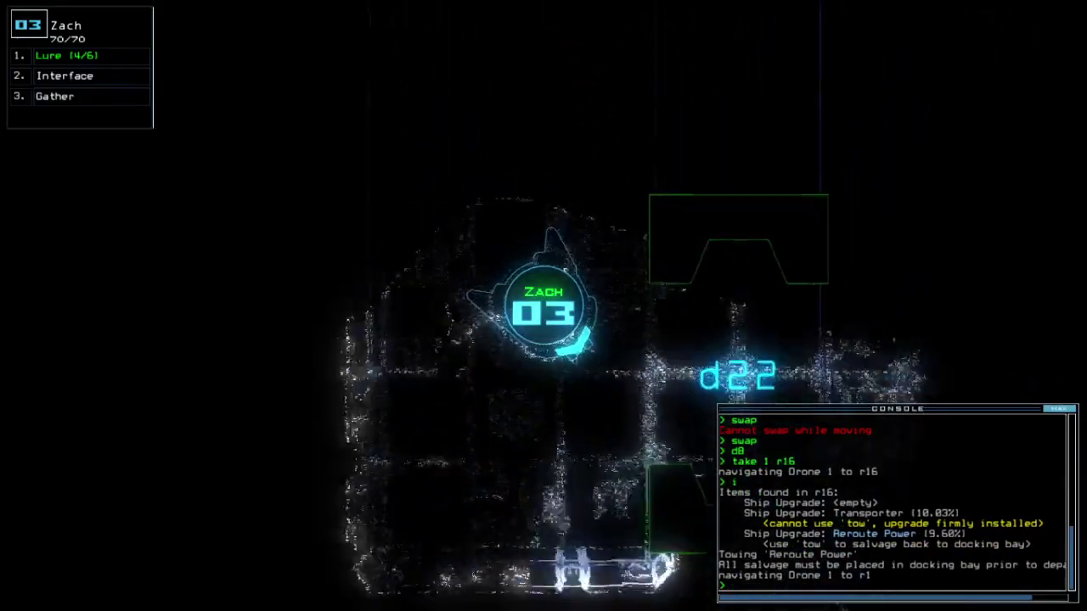
text(d22)
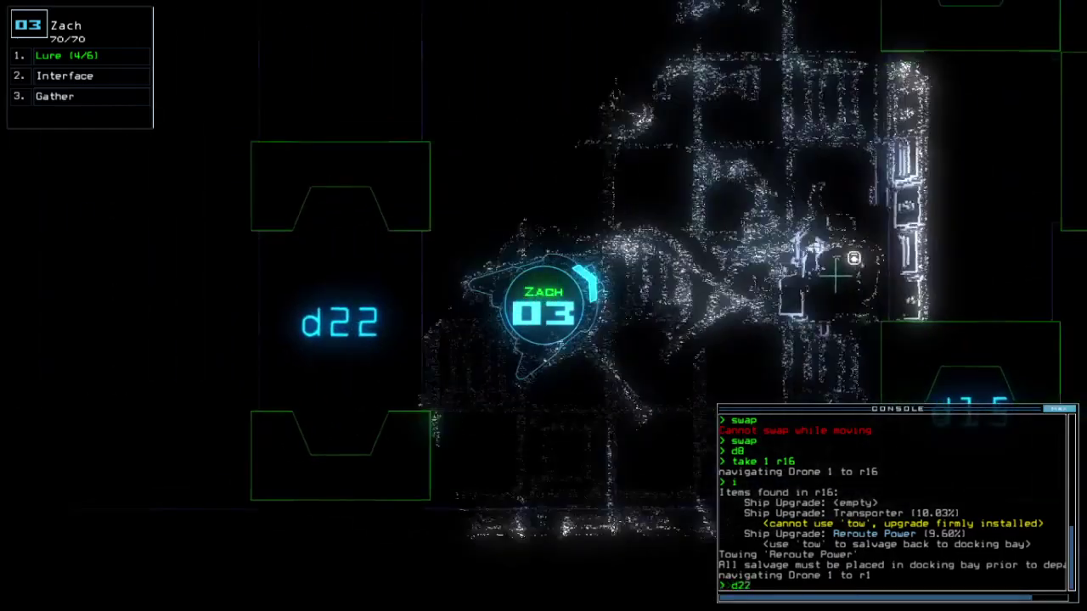
key(Return)
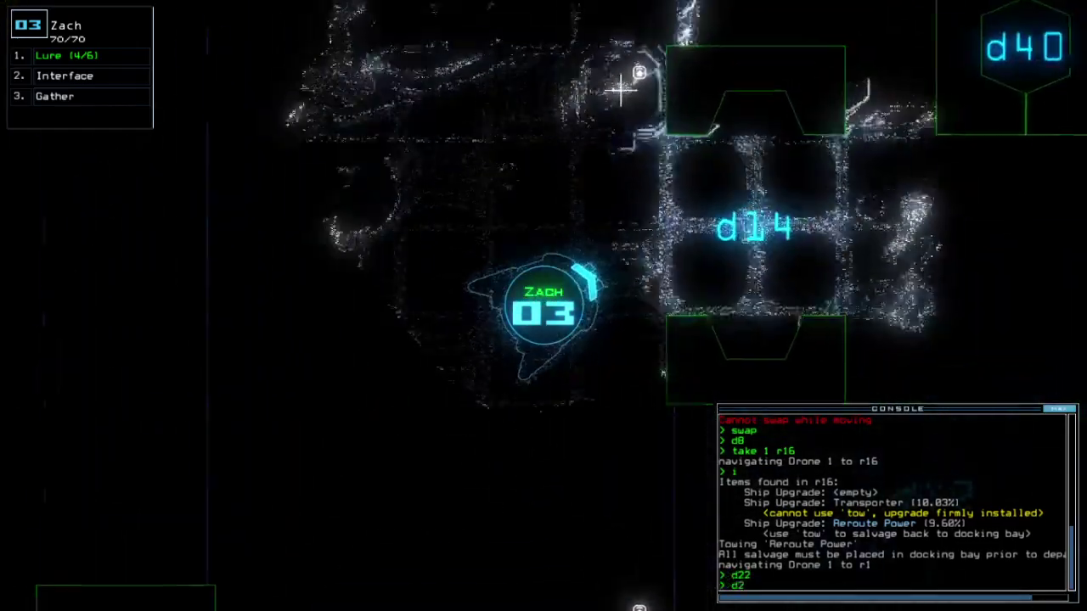
text(d2)
key(Return)
key(space)
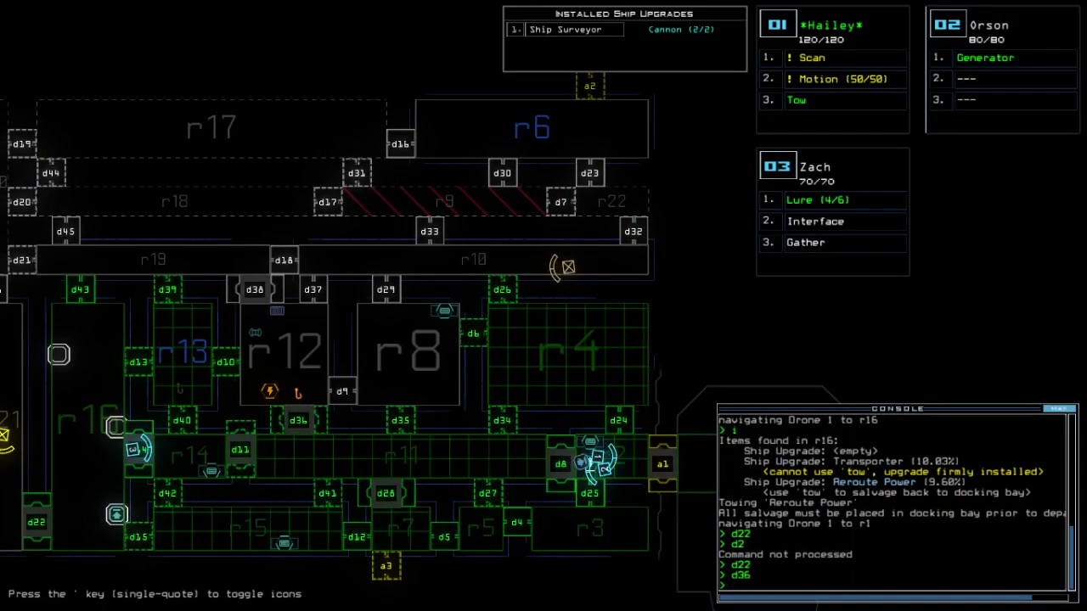
text(1)
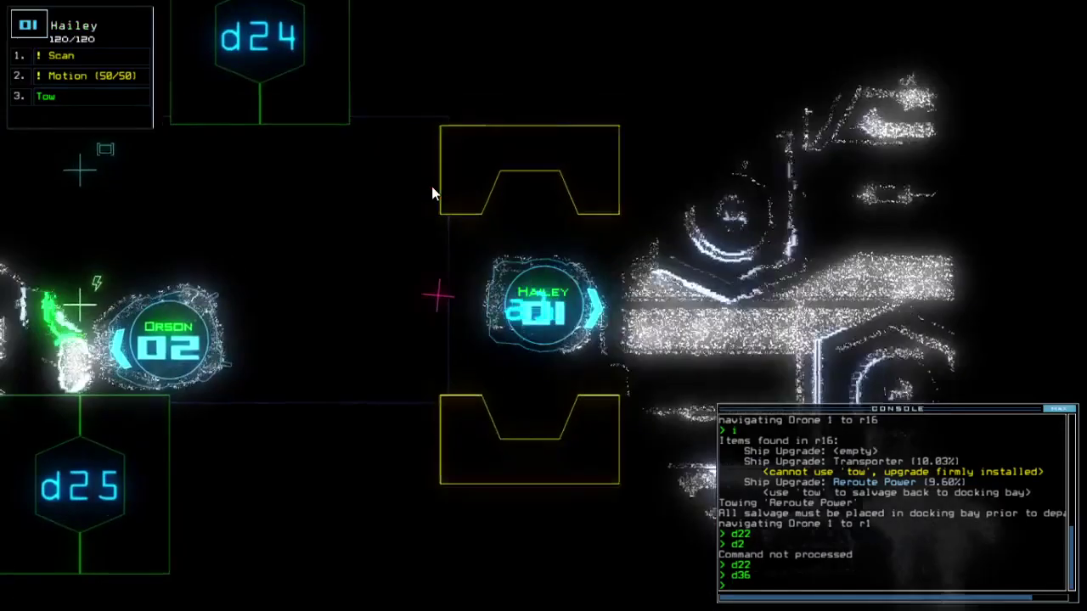
text(tow)
Stop Hailey's towing, send her to r21 and Orson to r12, and pick up a lure
key(Return)
key(space)
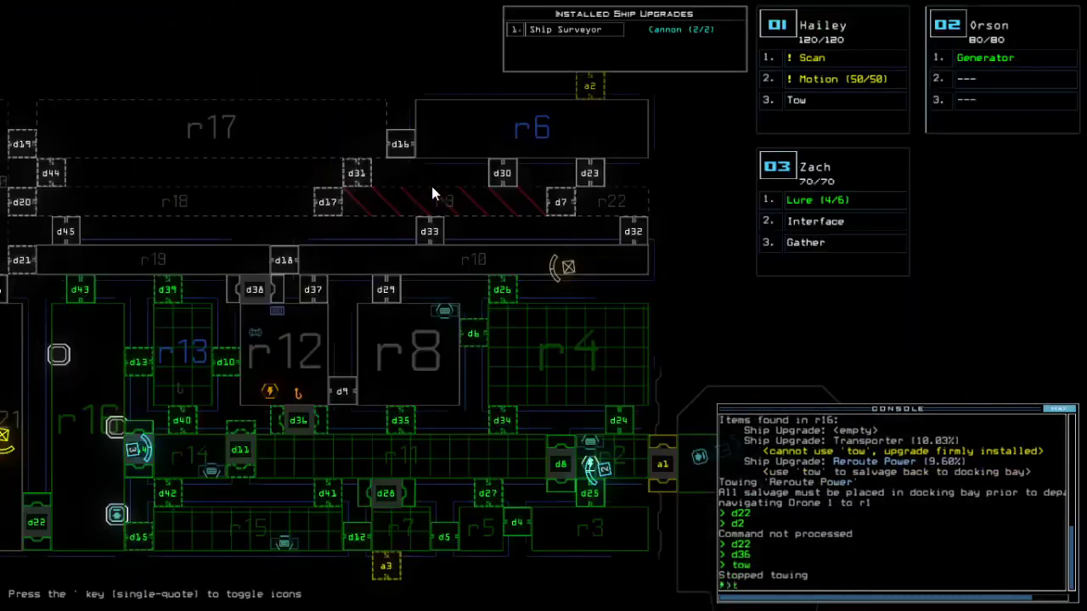
key(Up)
key(3)
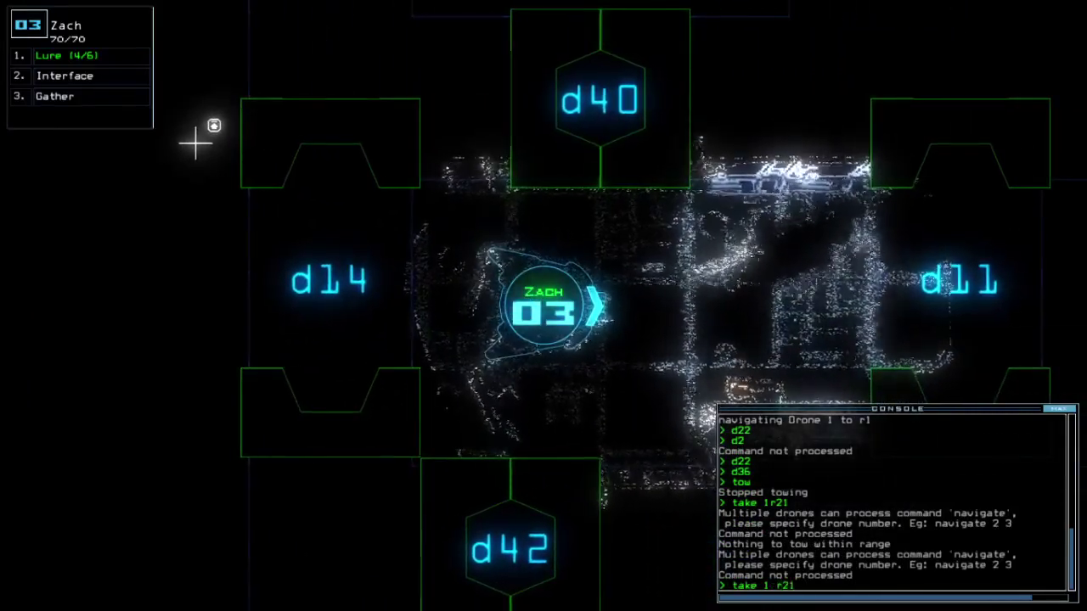
key(Return)
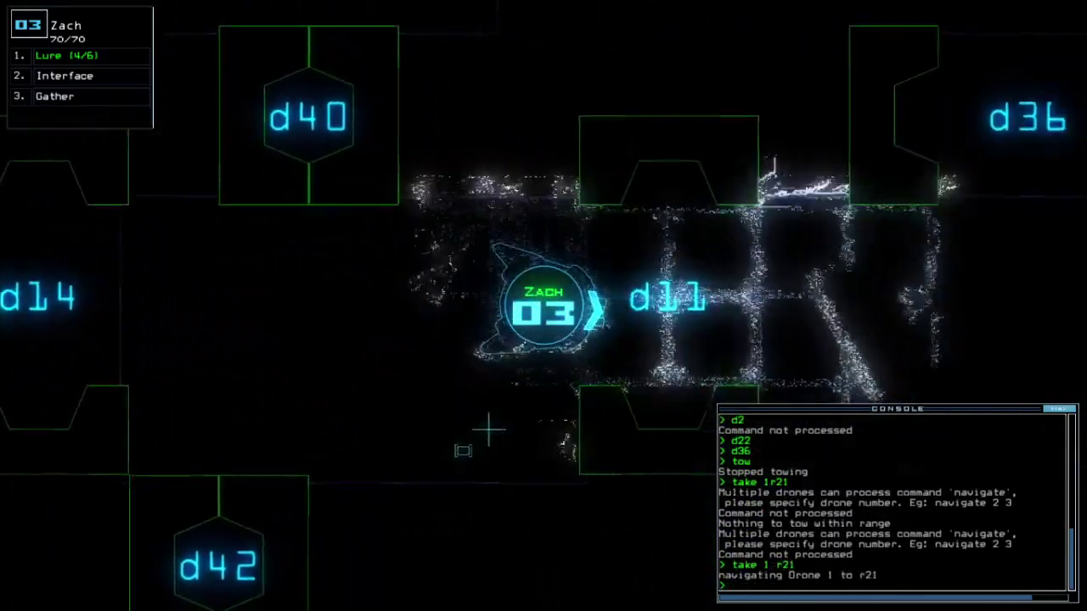
text(navigate 2)
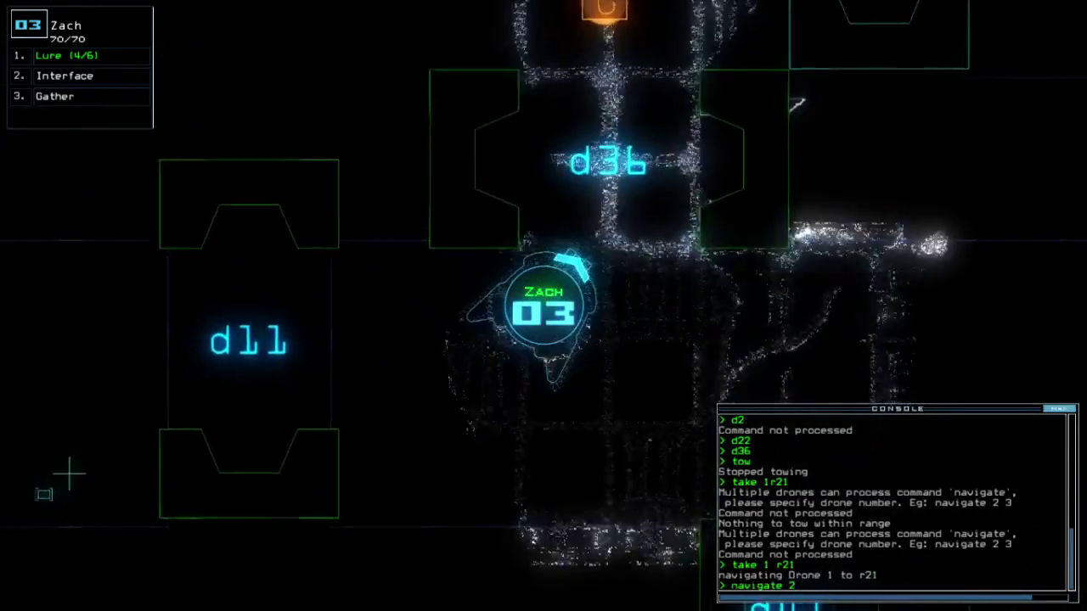
key(Return)
text(pickup)
key(Return)
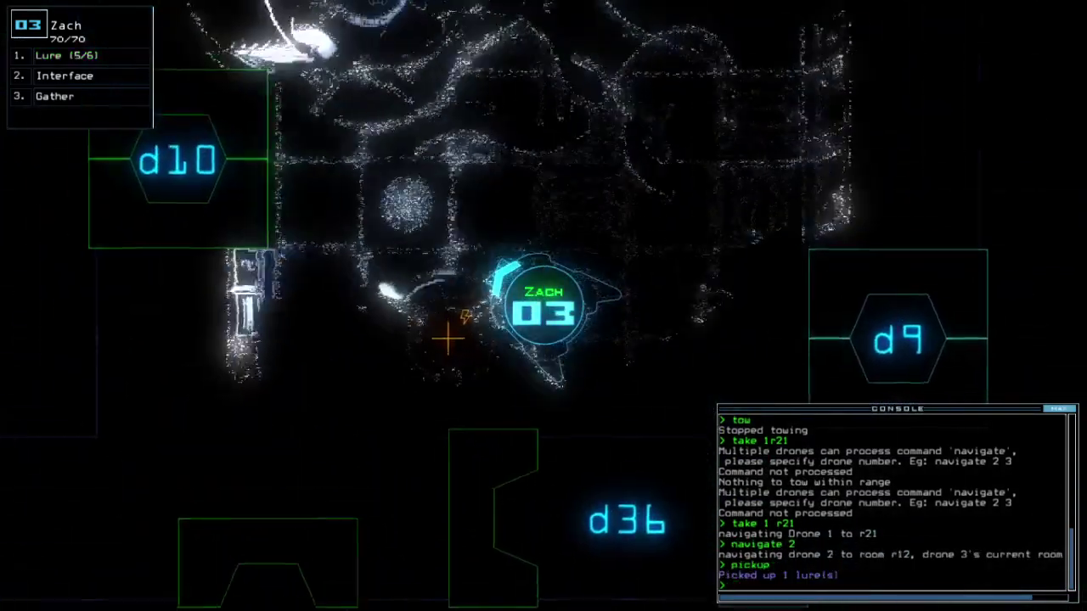
Pan the ship map and restart the generator with drone 2
key(space)
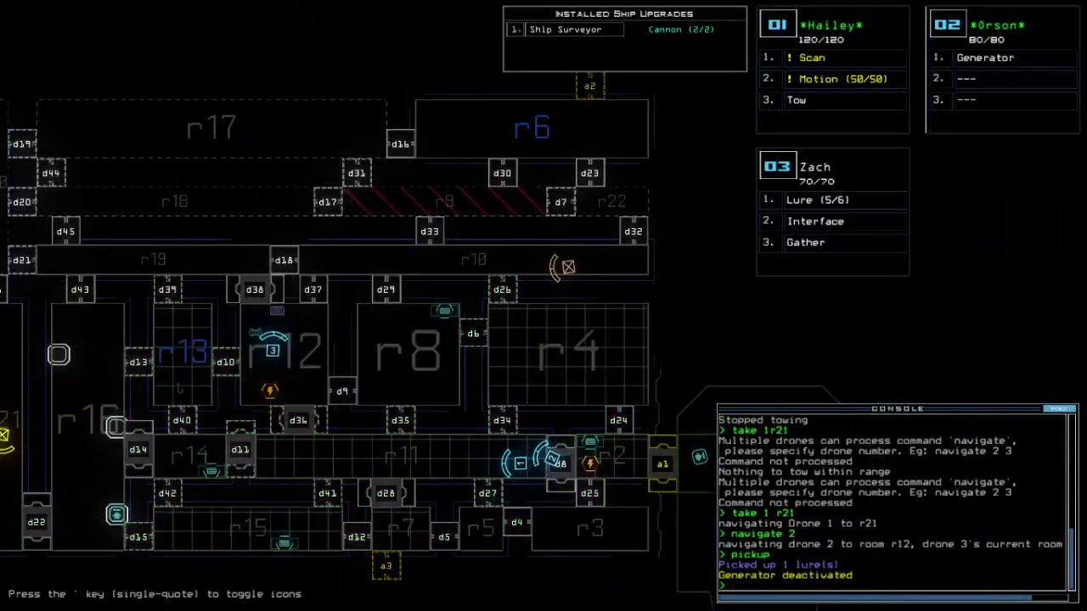
key(Left)
key(Up)
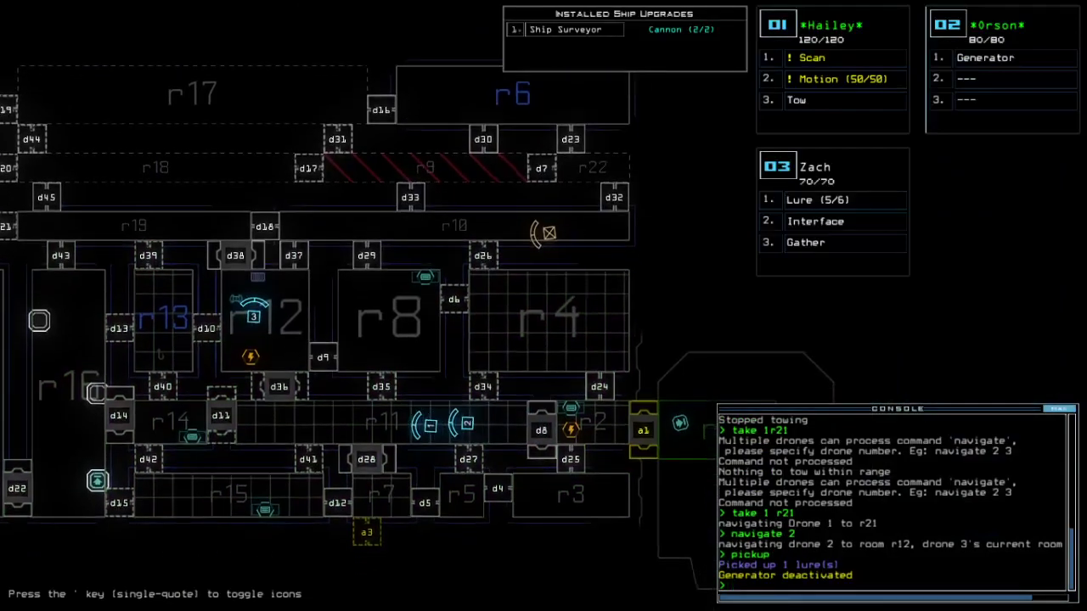
key(Left)
key(Left)
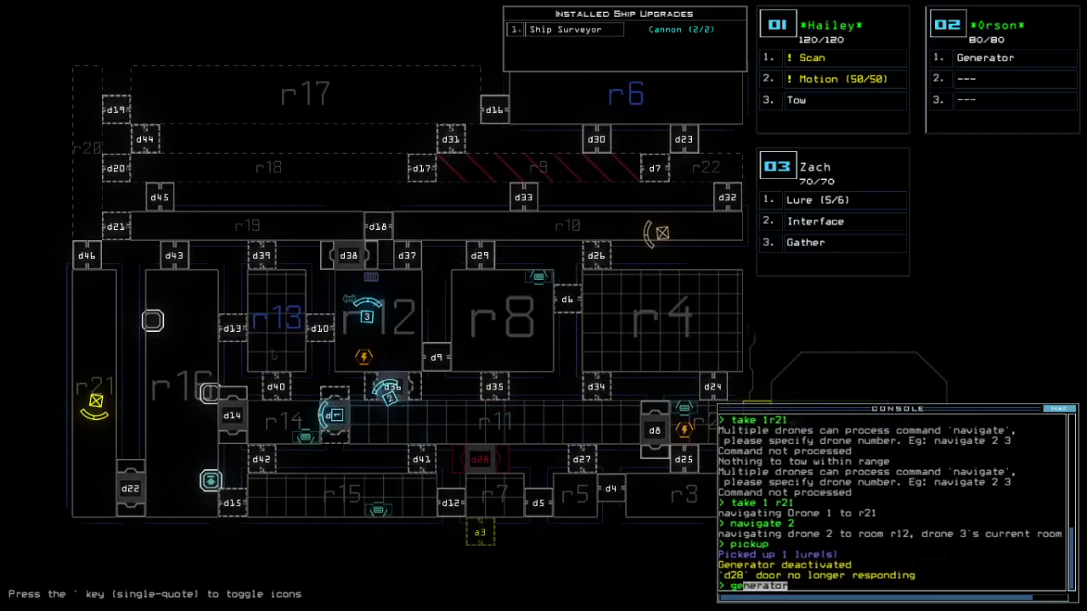
text(nerator 2)
key(Return)
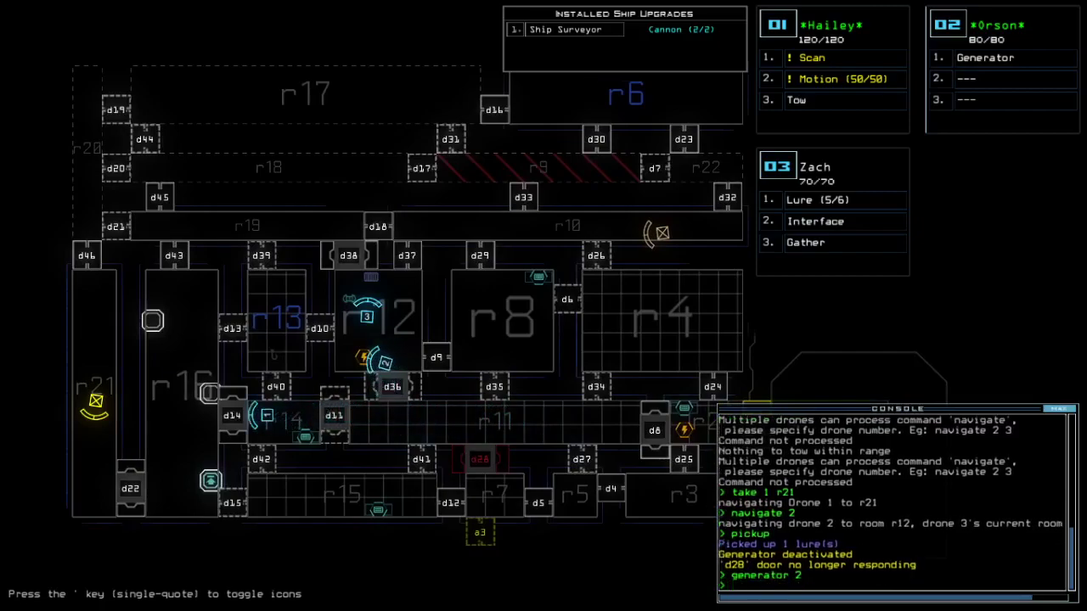
key(3)
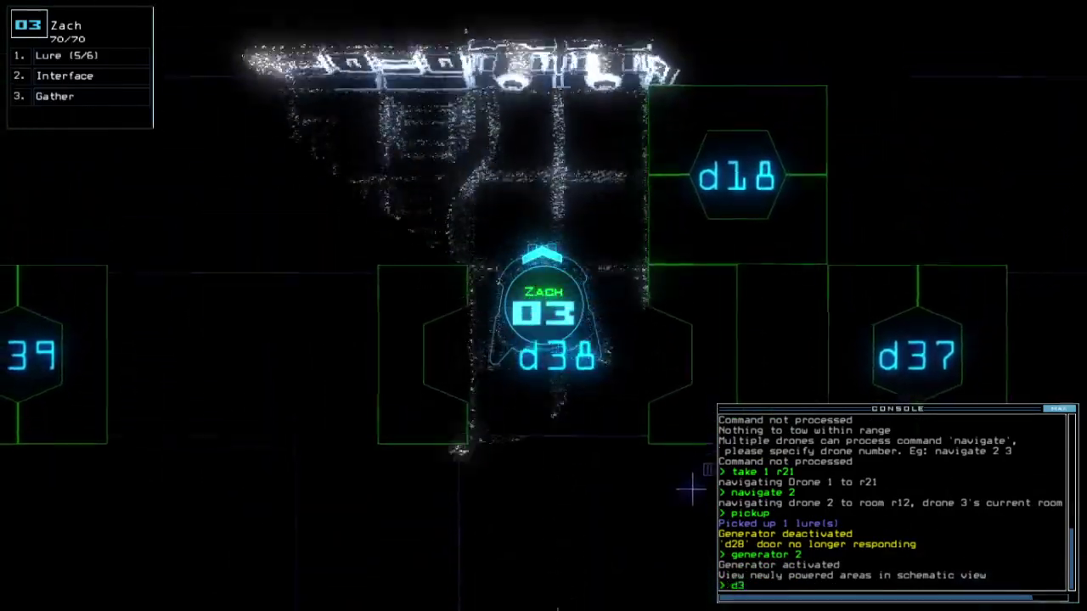
text(d38)
Open door d38, drop a lure, open d45 twice, and retrieve the lure
key(Return)
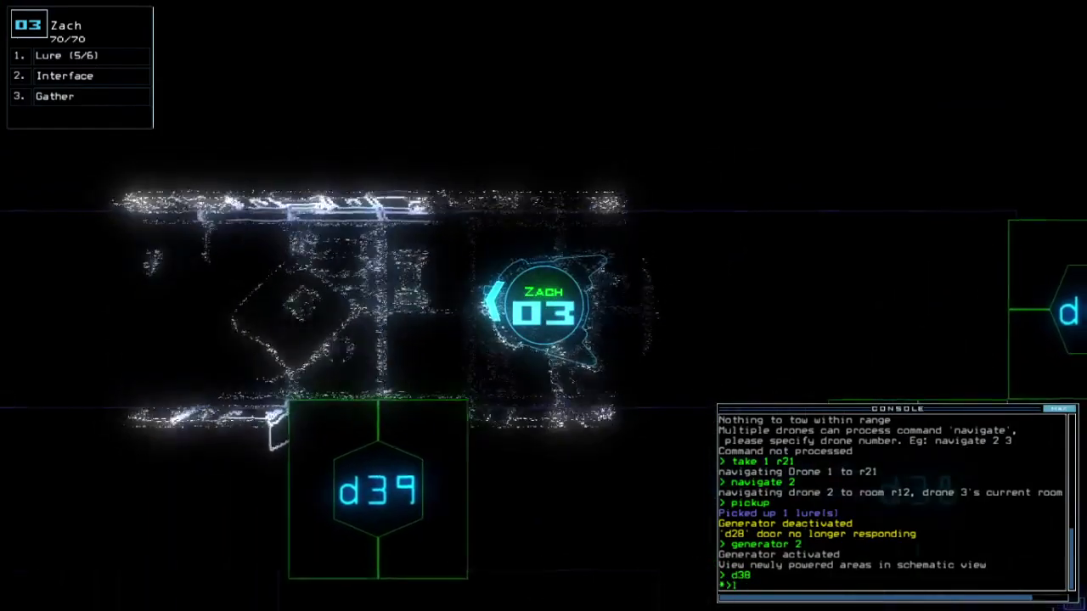
text(1)
key(Return)
text(d45)
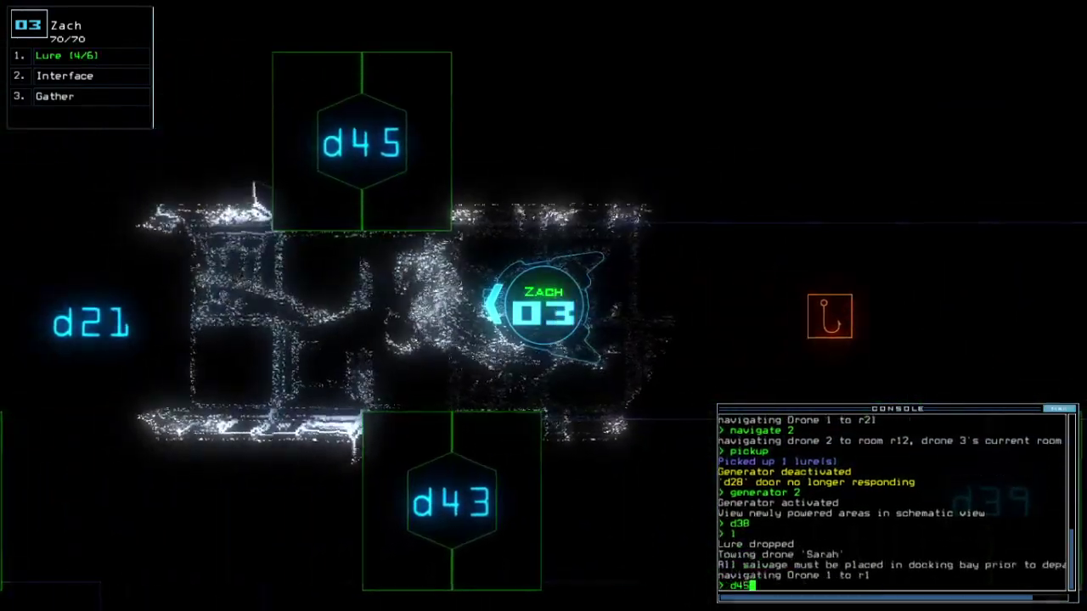
key(Return)
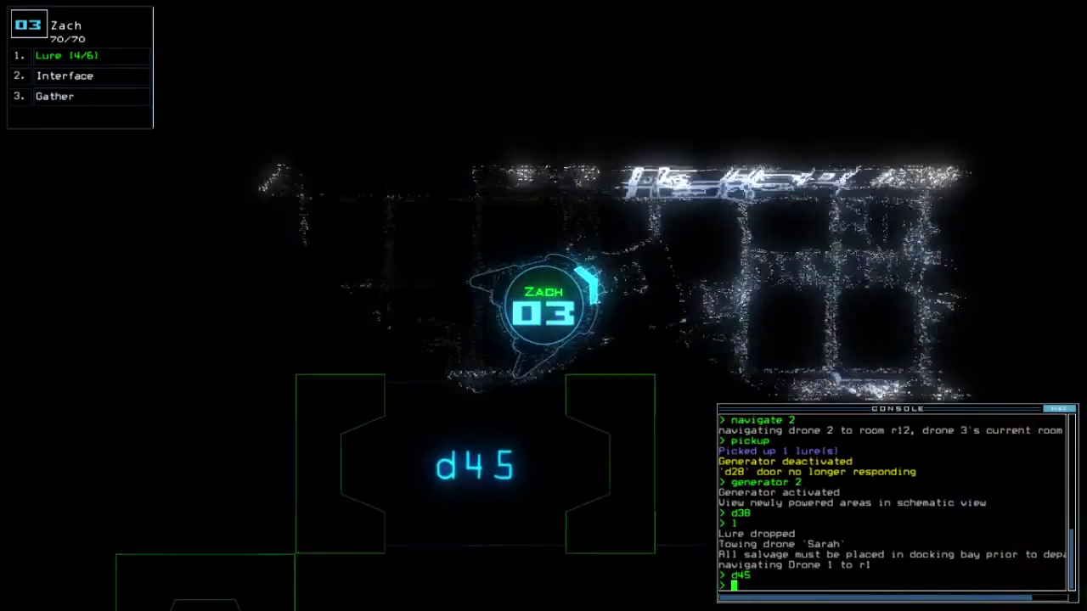
text(d45)
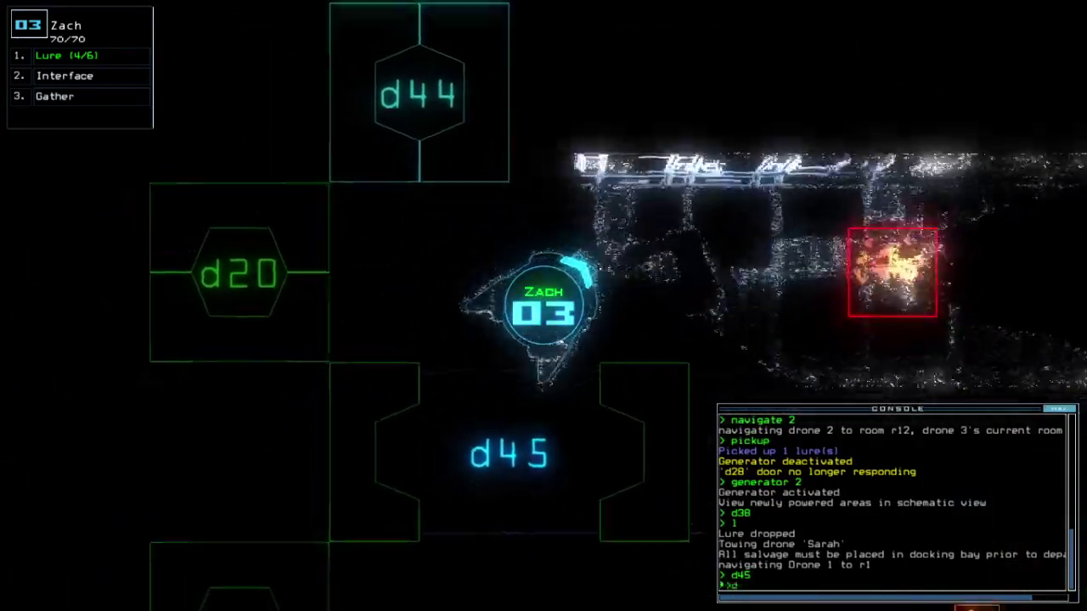
key(Return)
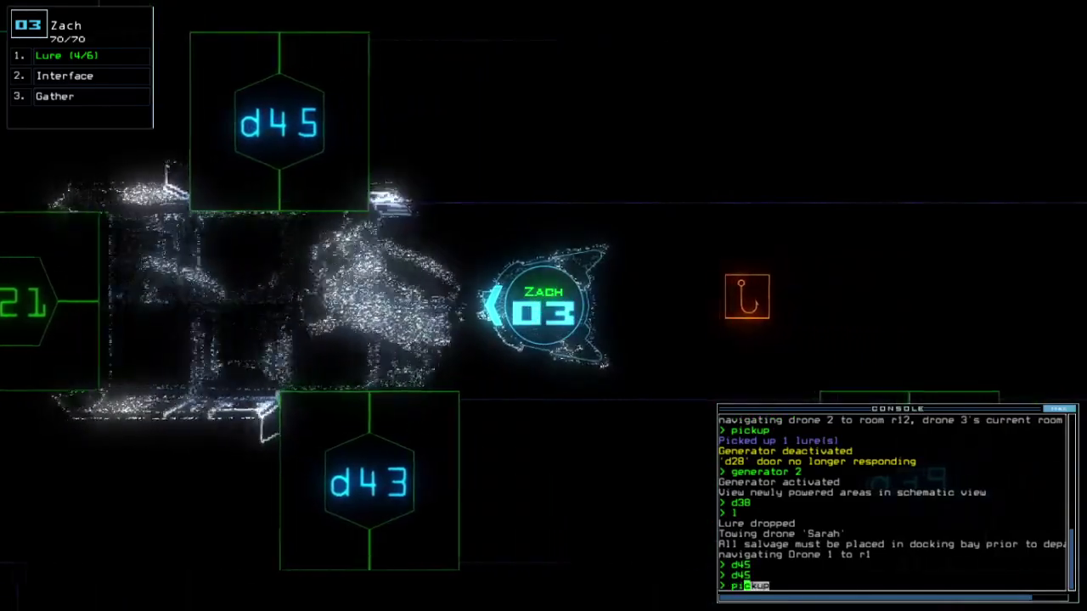
text(d38)
key(Return)
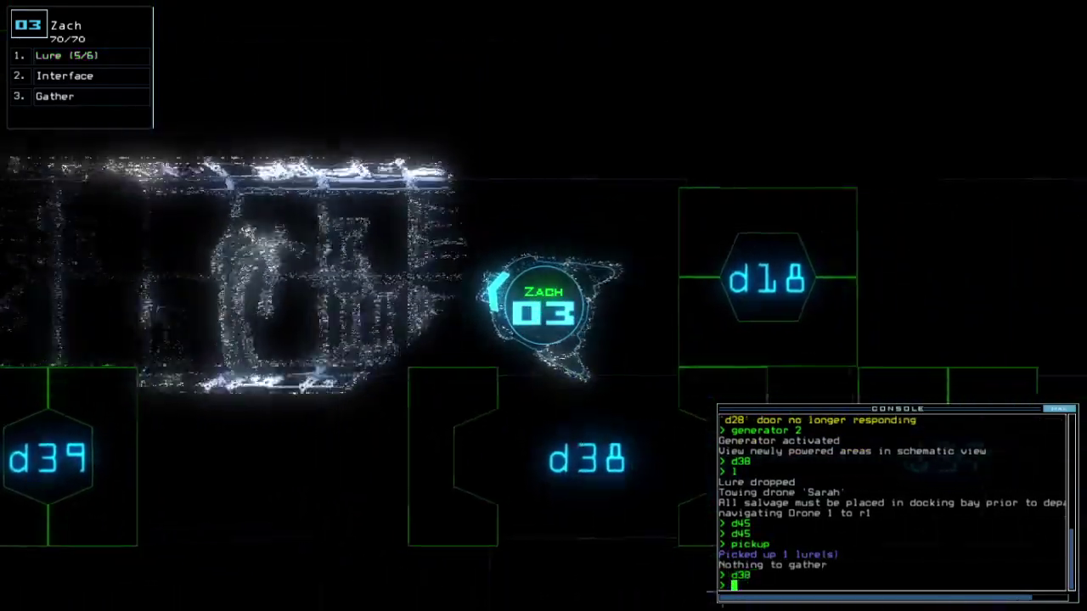
key(Tab)
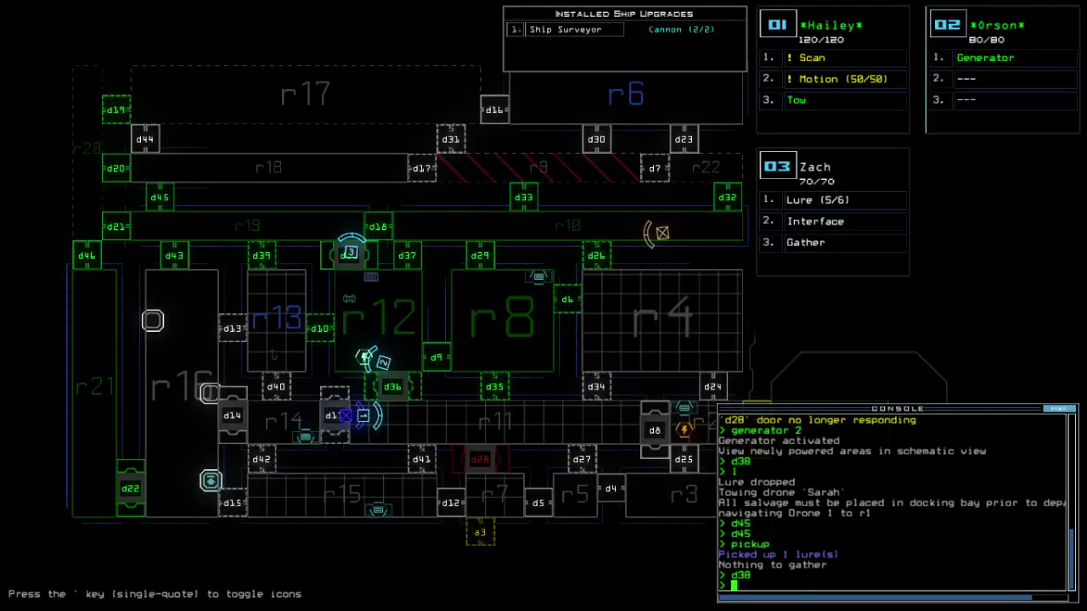
Close door d38 to cut power, then re-dock the boarding ship at airlock a3
key(Tab)
key(1)
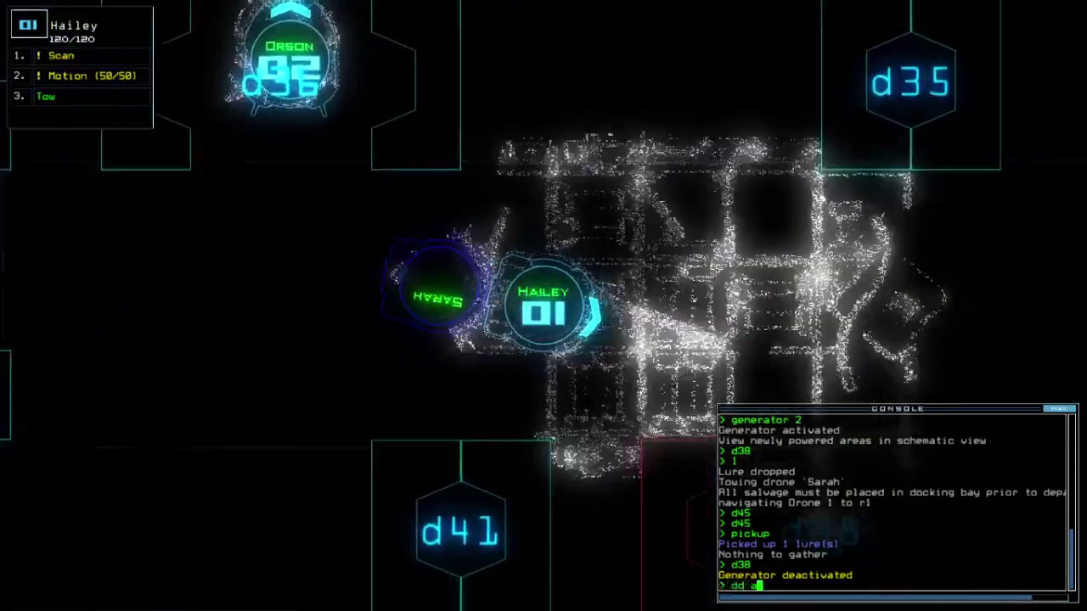
key(Return)
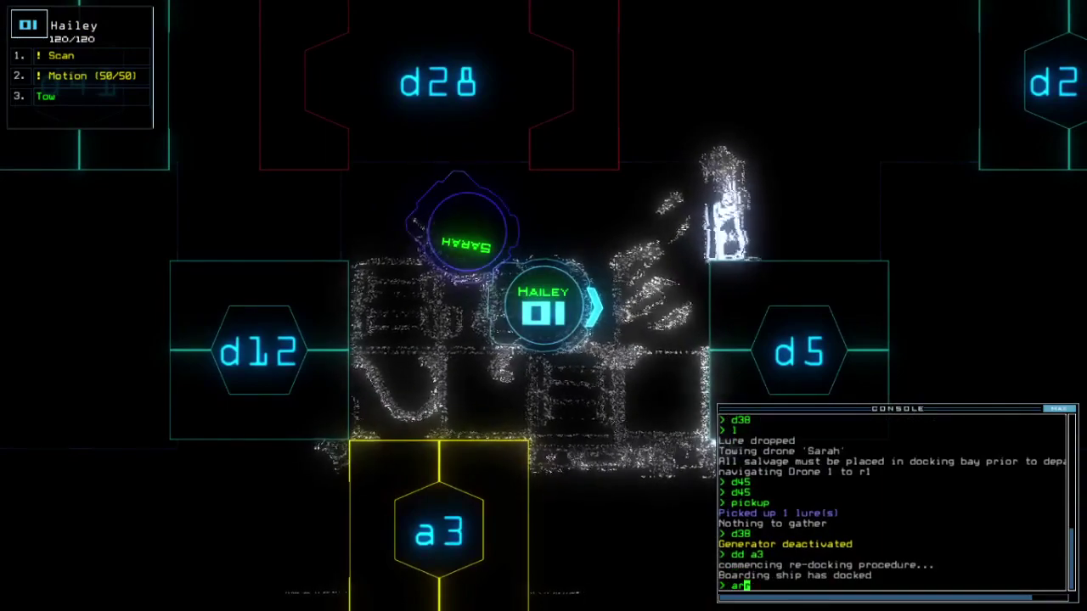
Check each drone camera and the schematic, then open all doors to room r1
key(space)
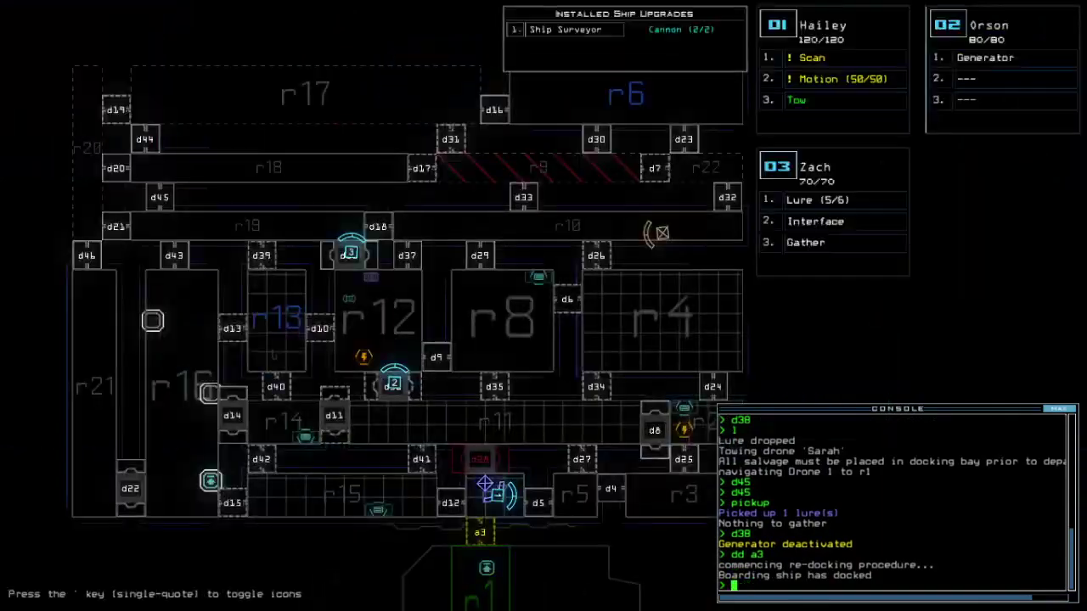
key(3)
key(2)
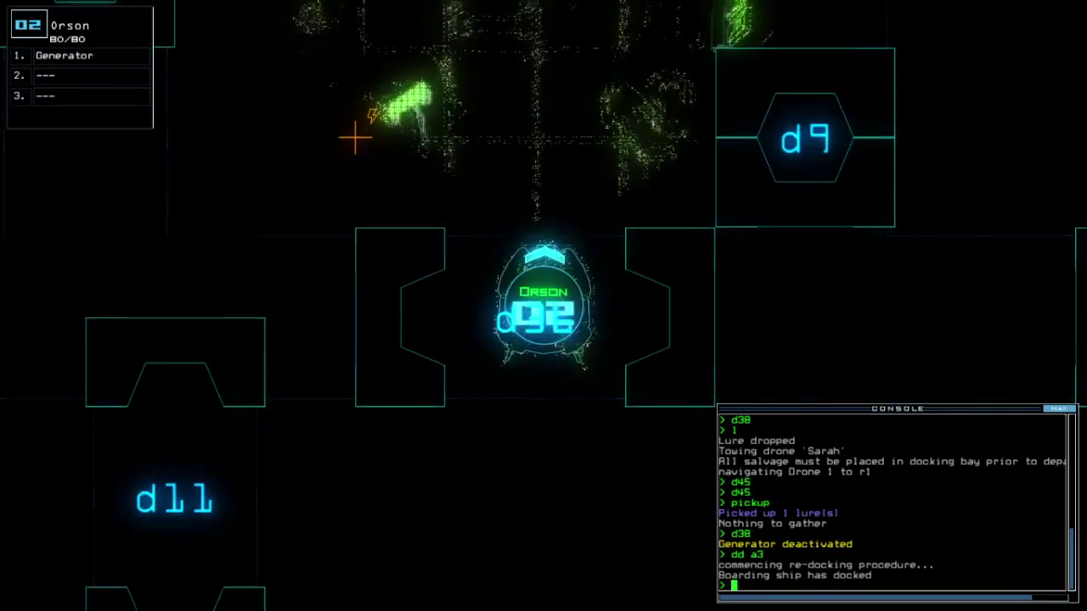
key(3)
key(1)
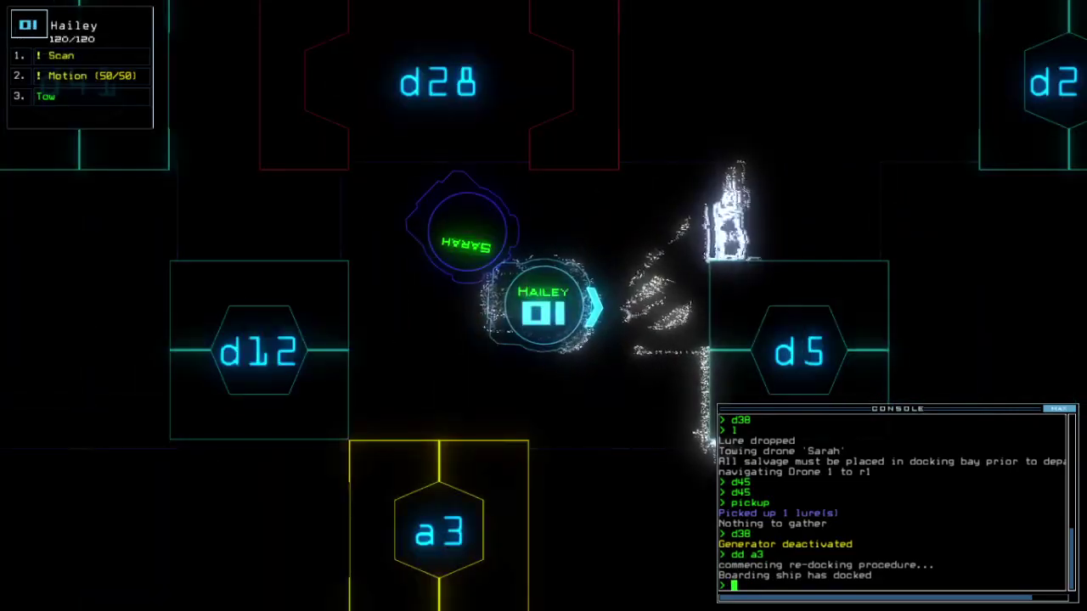
key(space)
key(1)
text(arr)
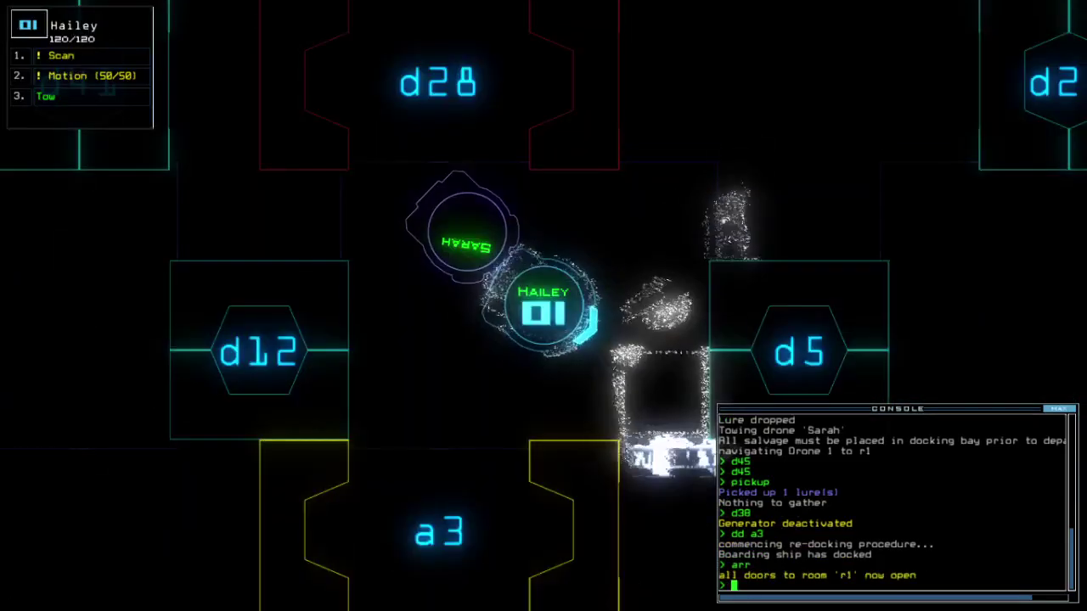
key(Down)
key(Down)
key(Down)
text(tow)
Release Sarah from tow and swap her Shield (500) upgrade onto Hailey
key(Return)
key(Down)
key(Down)
key(Down)
text(swap)
key(Return)
key(Escape)
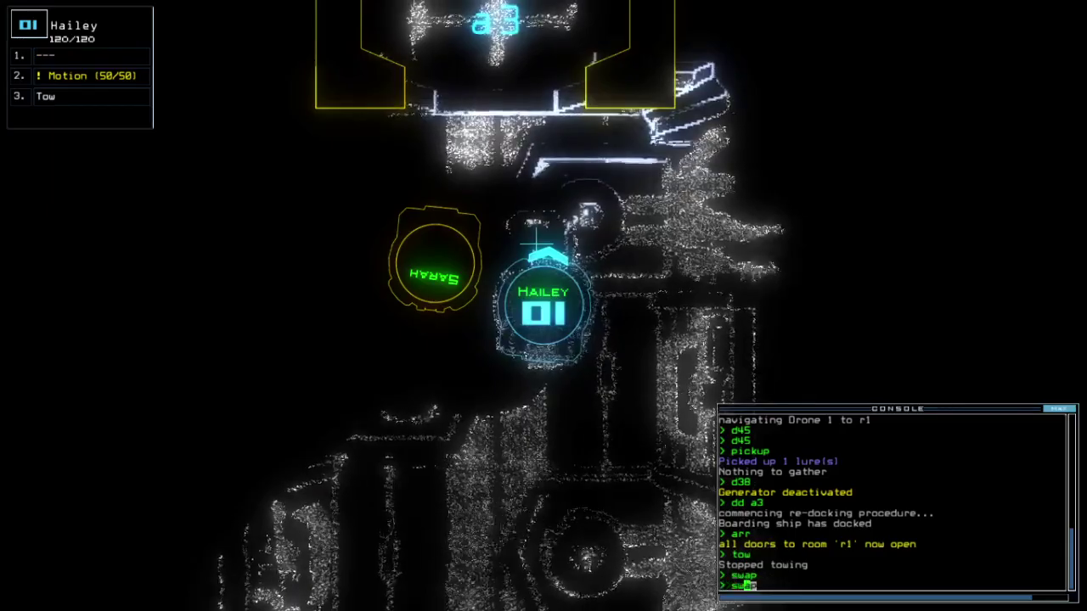
text(ap)
key(Return)
key(Return)
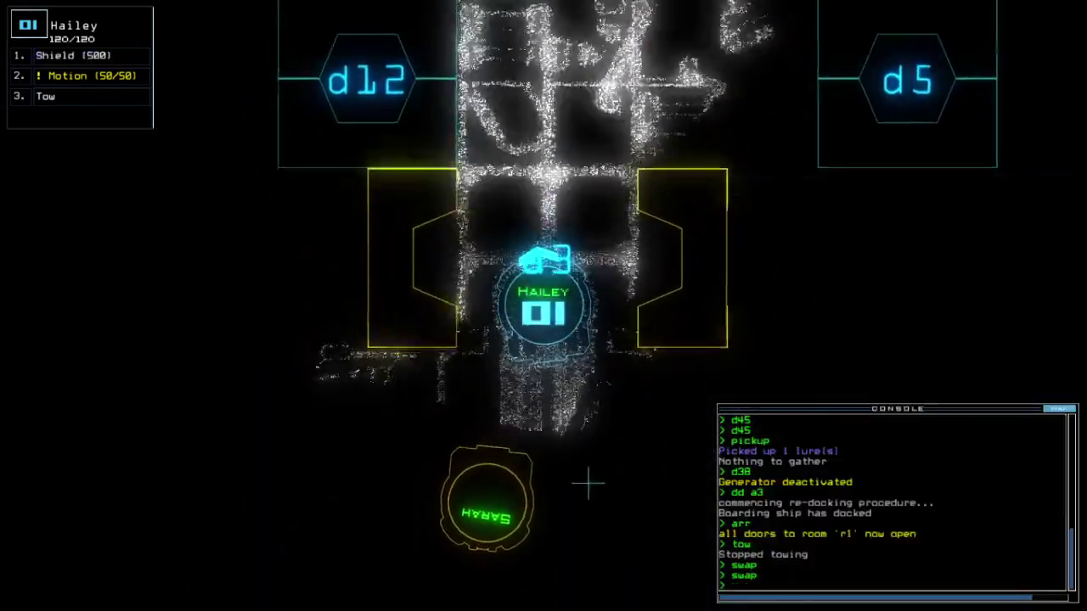
Move Hailey to Orson, hand over the Shield (500), and close room r1's doors
key(Up)
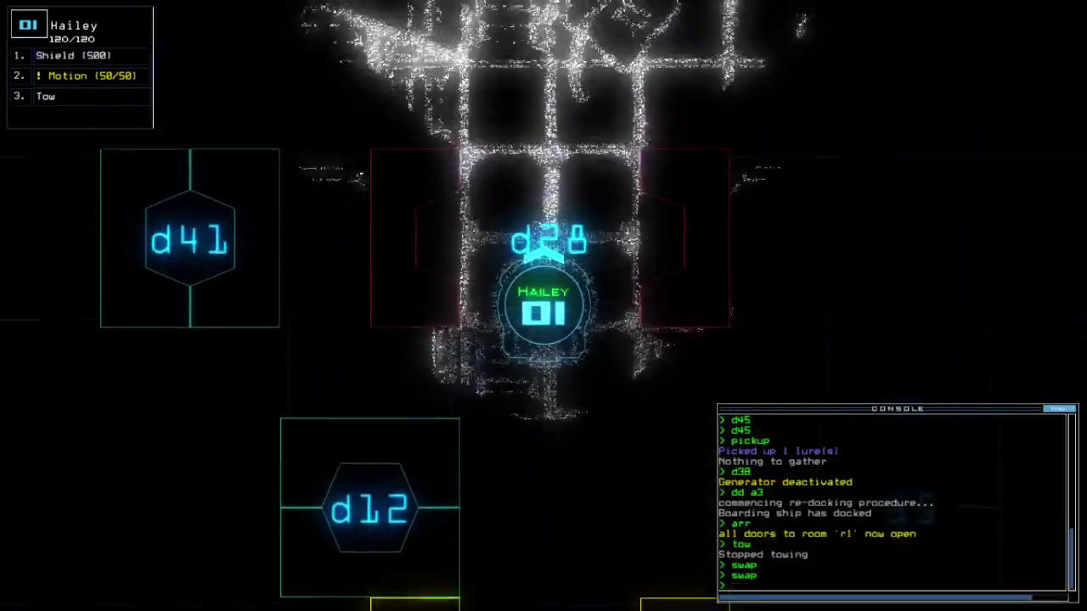
key(Up)
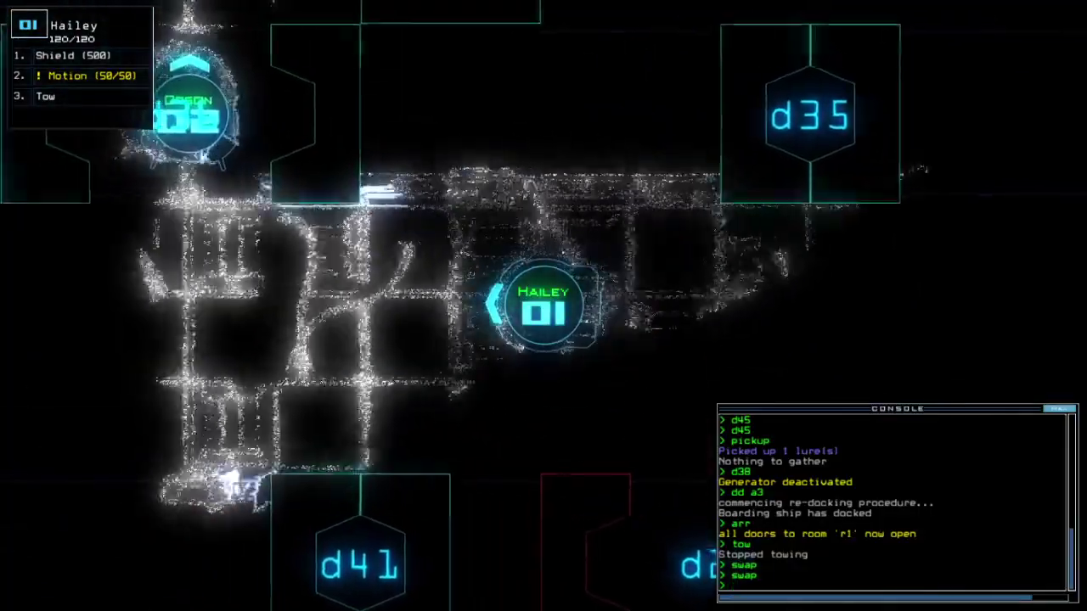
key(Left)
text(swap)
key(Return)
key(Return)
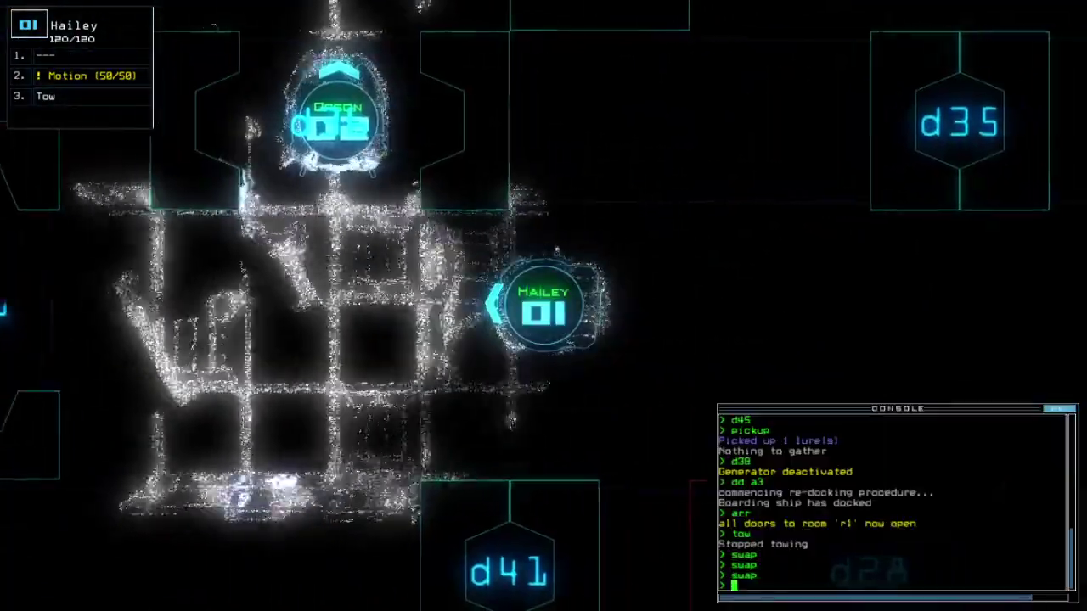
key(Down)
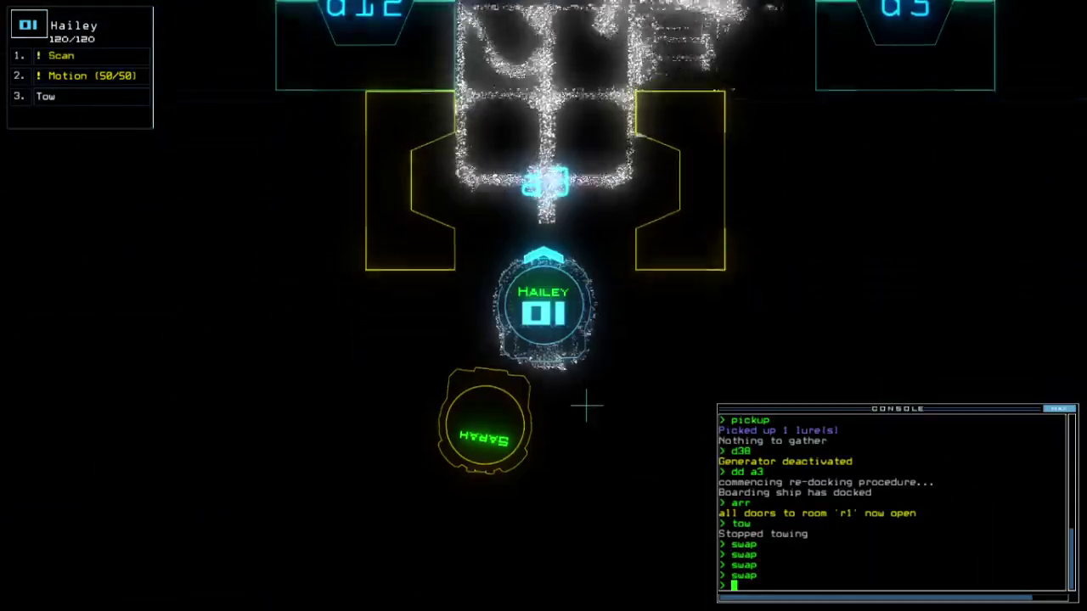
text(ra)
key(Return)
key(2)
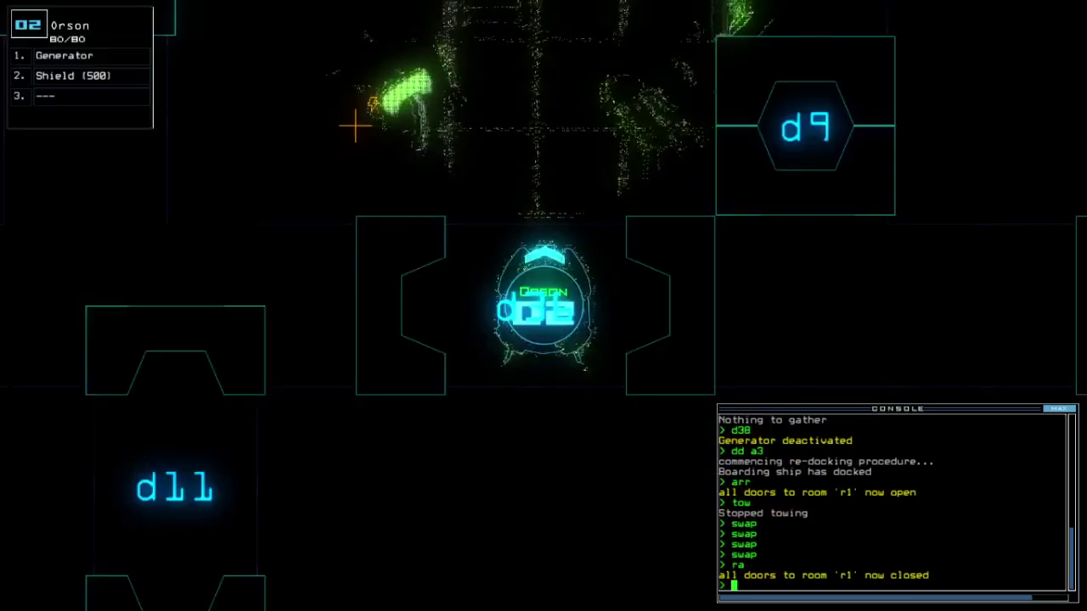
text(generator)
Restart the generator, then have Zach drop a lure, open d9 and d29, and gather scrap
key(Return)
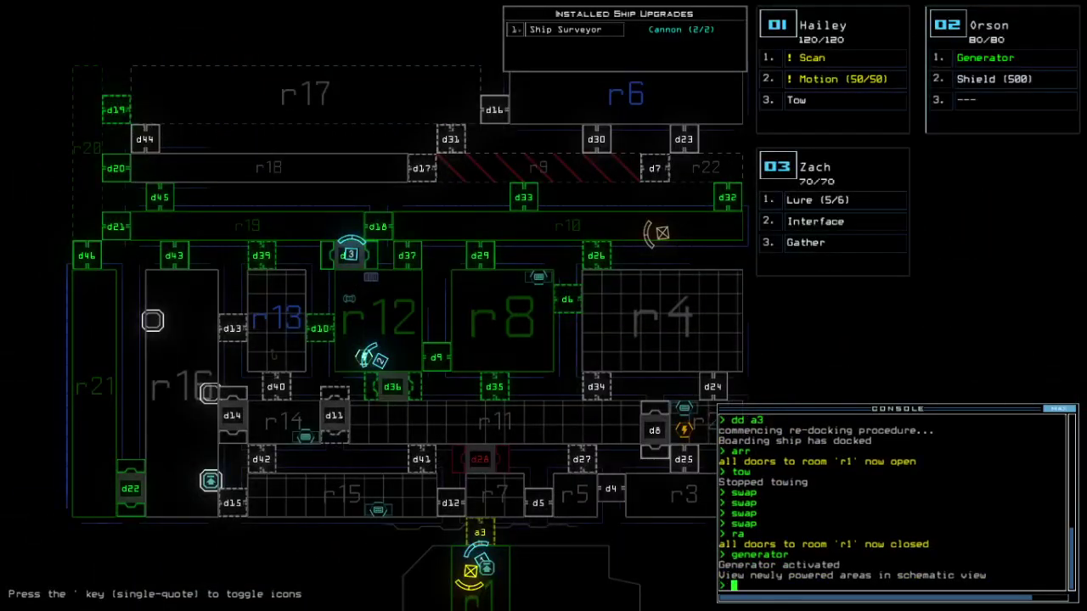
key(3)
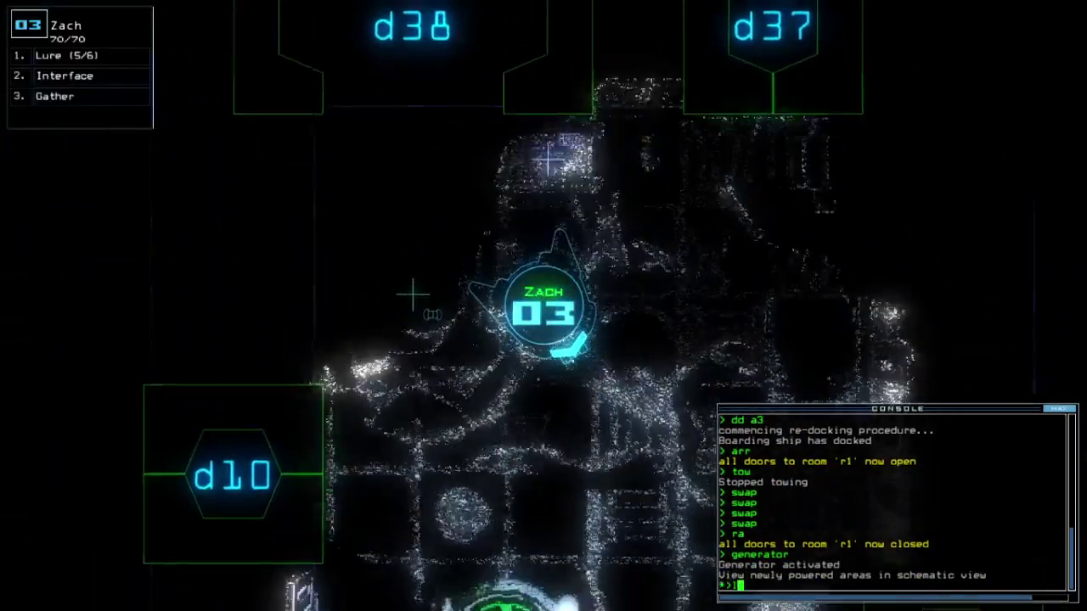
text(l)
key(Return)
text(d9)
key(Return)
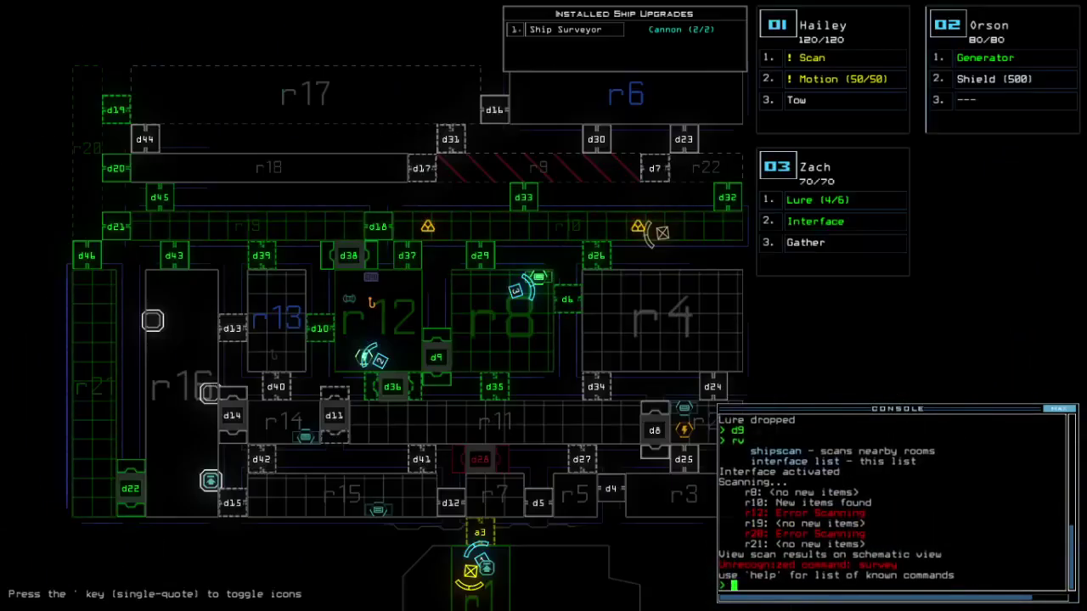
text(3)
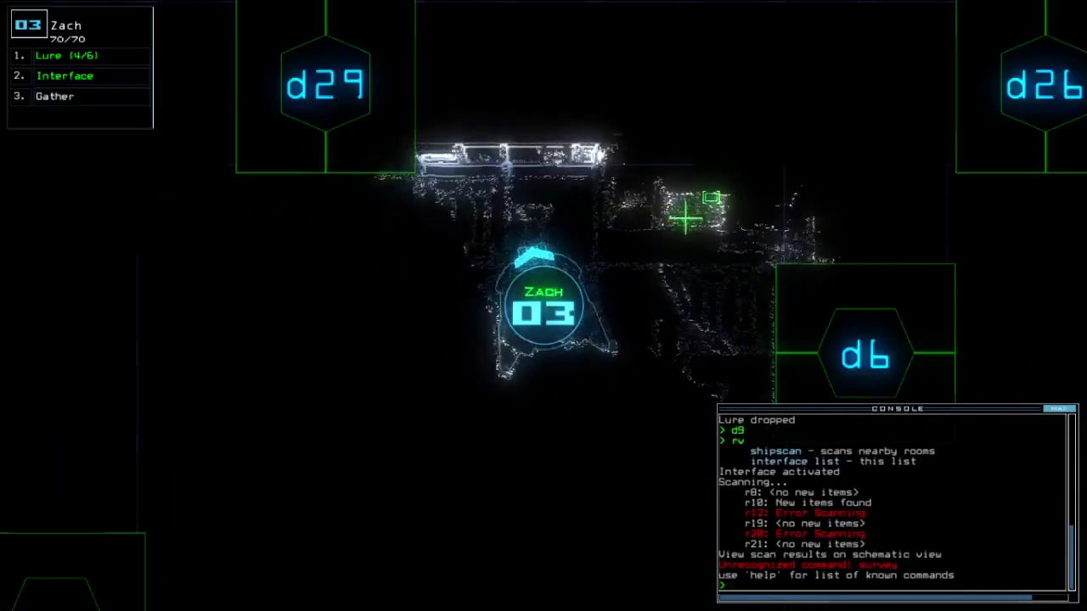
text(d29)
key(Return)
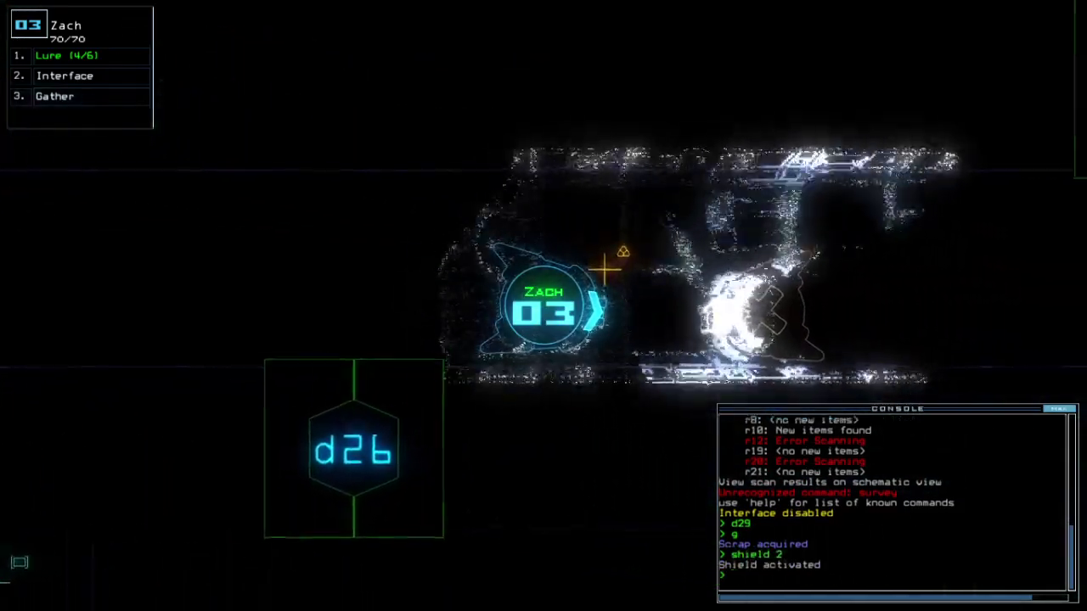
text(g)
key(Return)
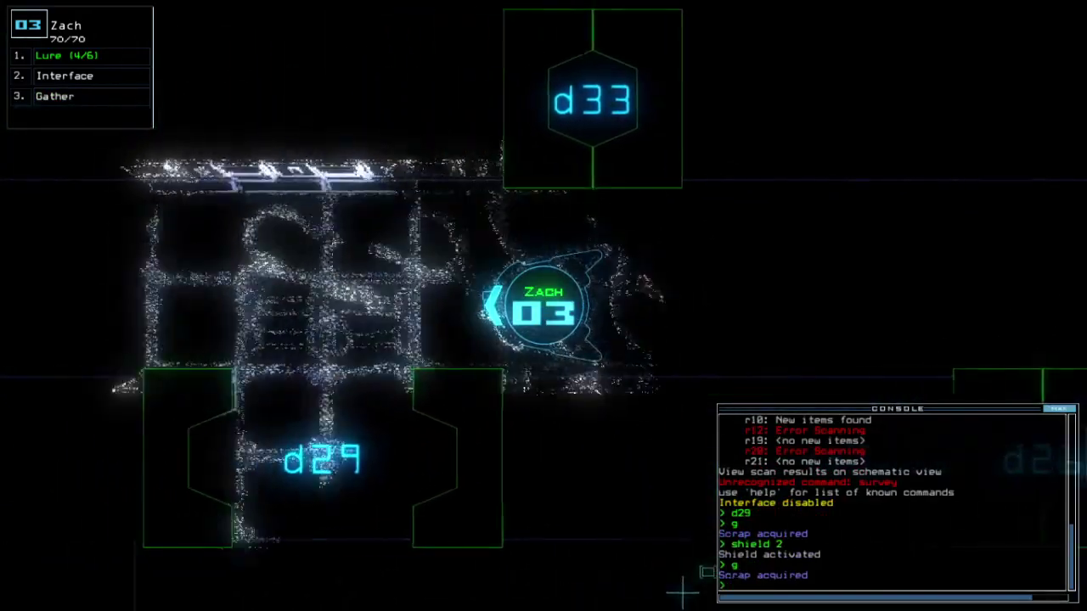
text(l)
Drop another lure and take Zach through door d33, sealing the nearby doors
key(Return)
key(space)
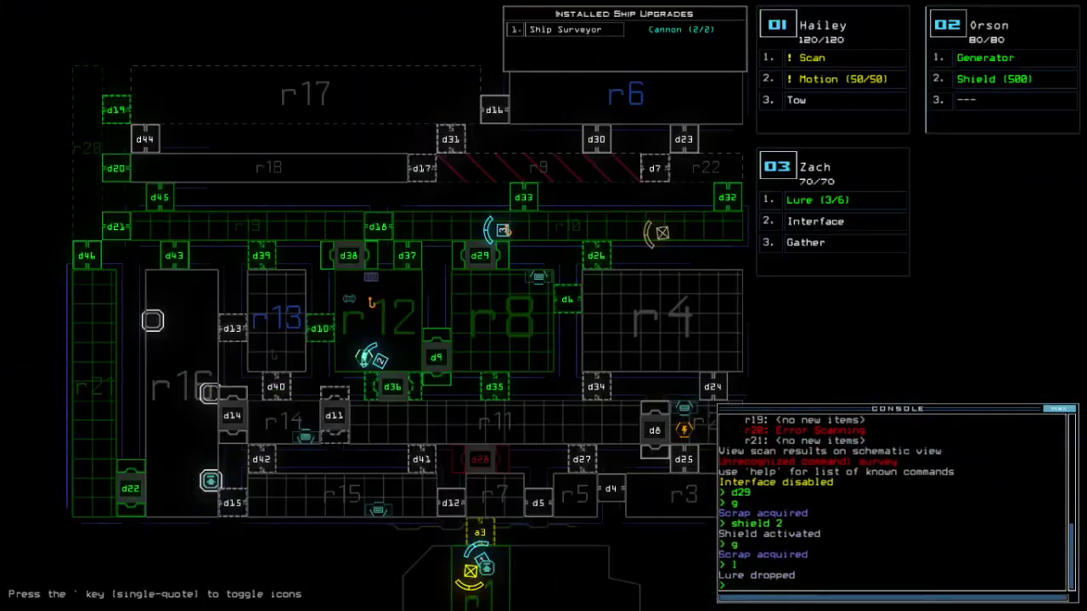
key(space)
text(d33)
key(Return)
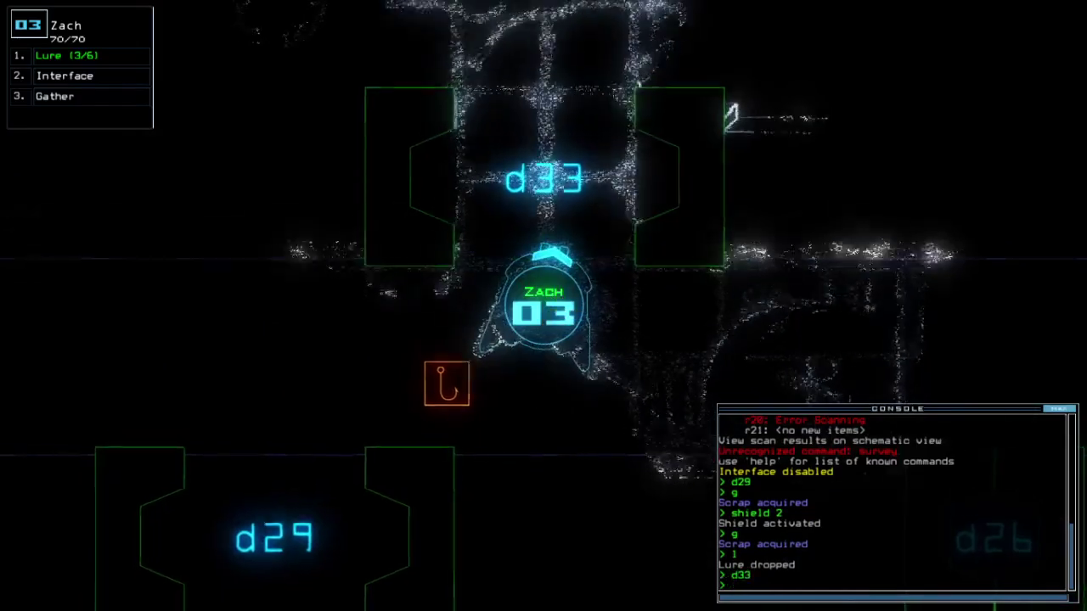
text(cccc)
key(Return)
Move Zach through door d32 and pick up a lure, reaching 4/6 lures
key(space)
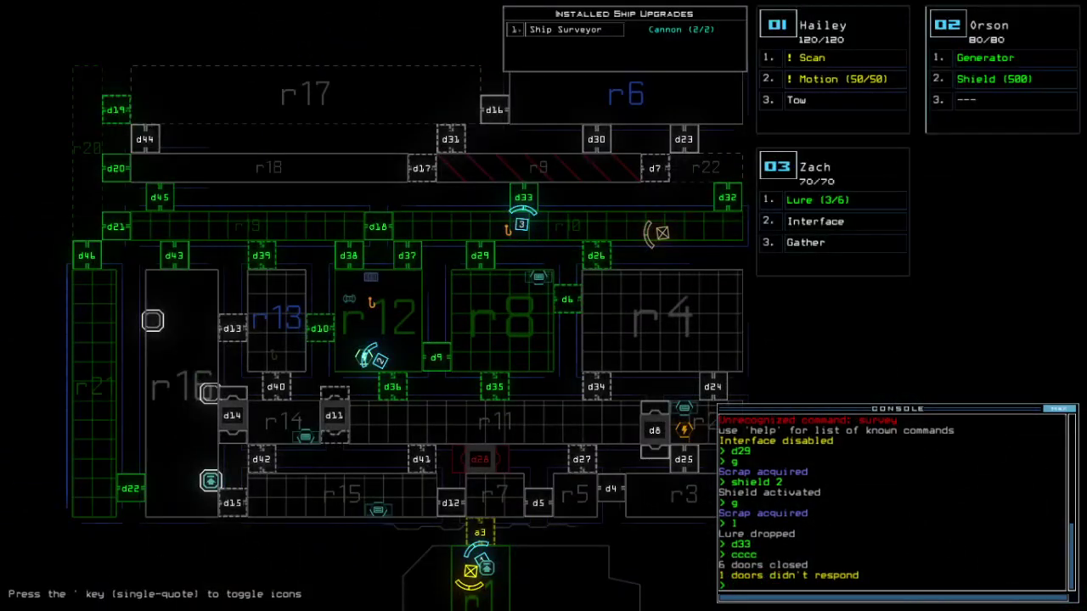
key(space)
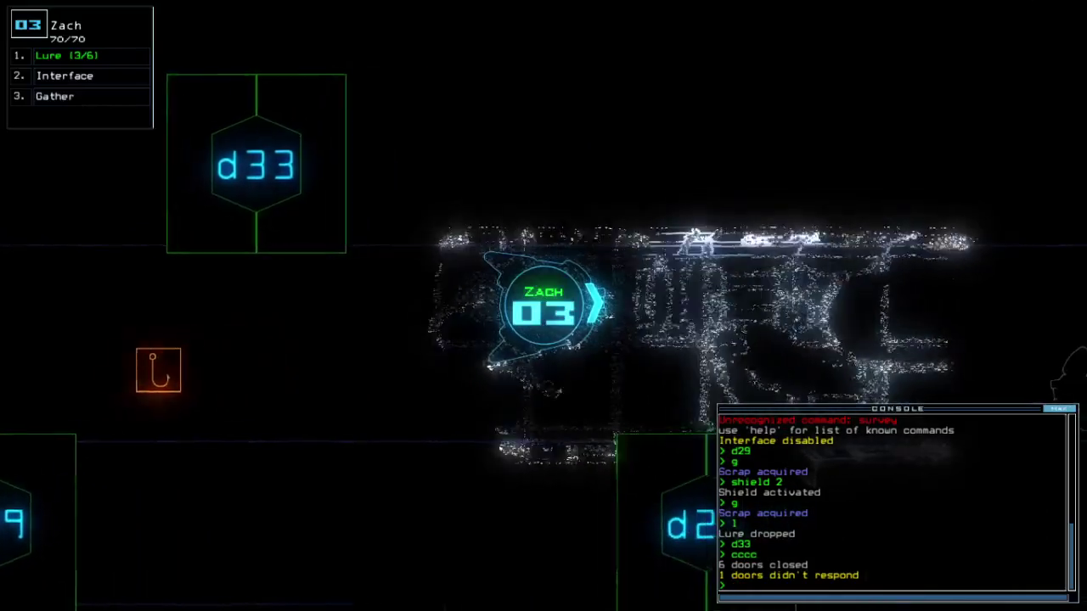
key(Right)
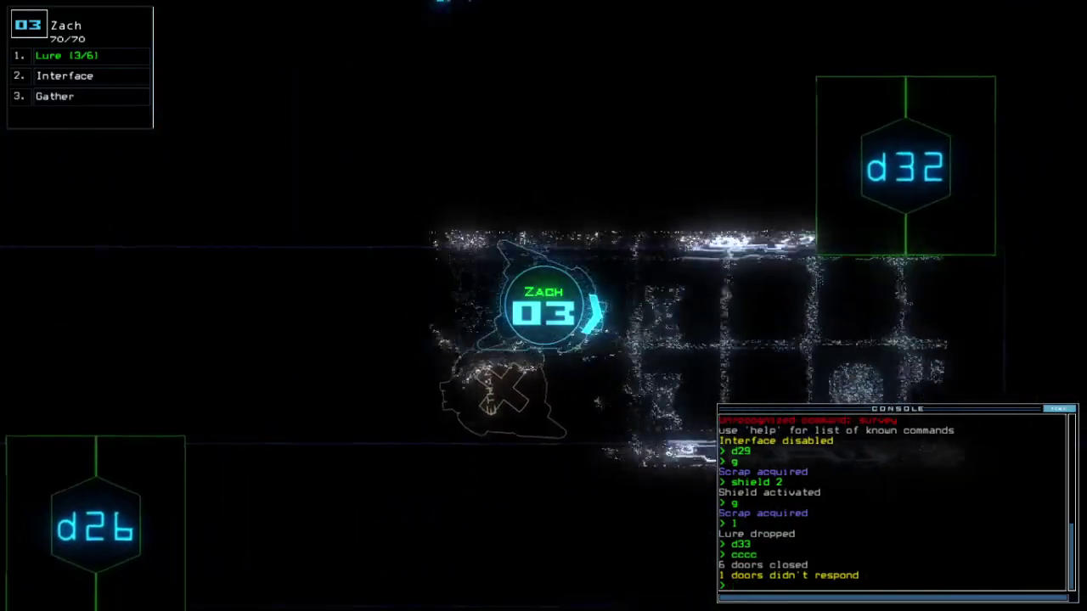
text(d32)
key(Return)
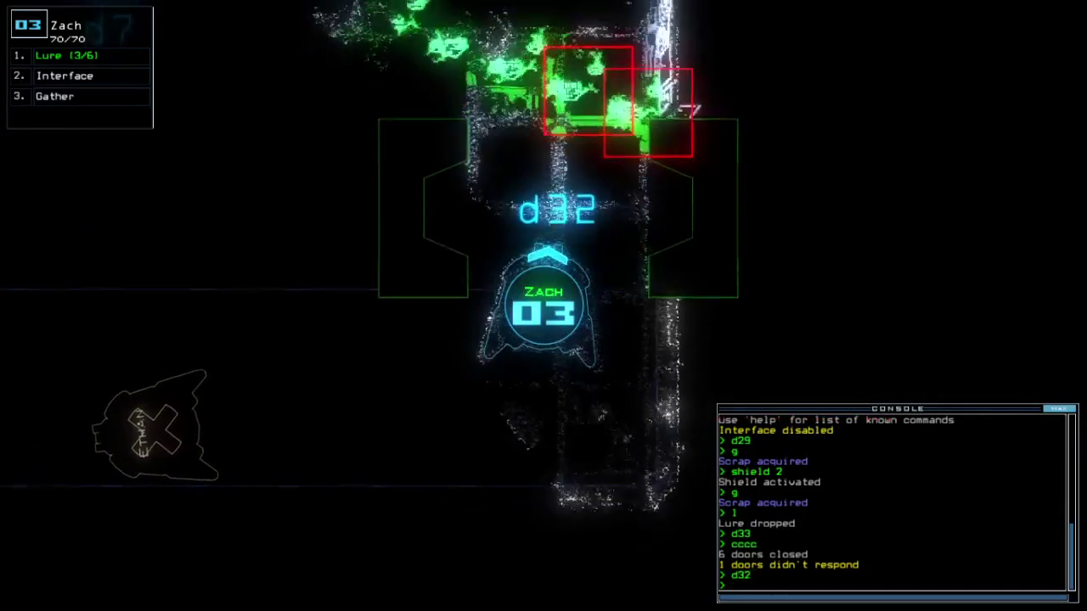
text(32)
key(Return)
key(space)
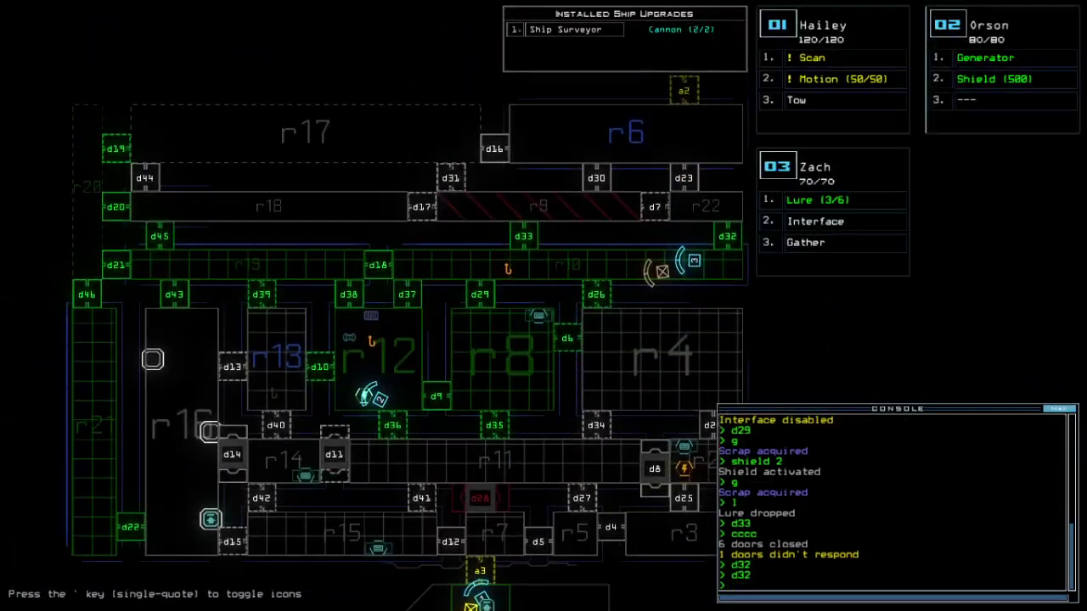
key(3)
text(pickup)
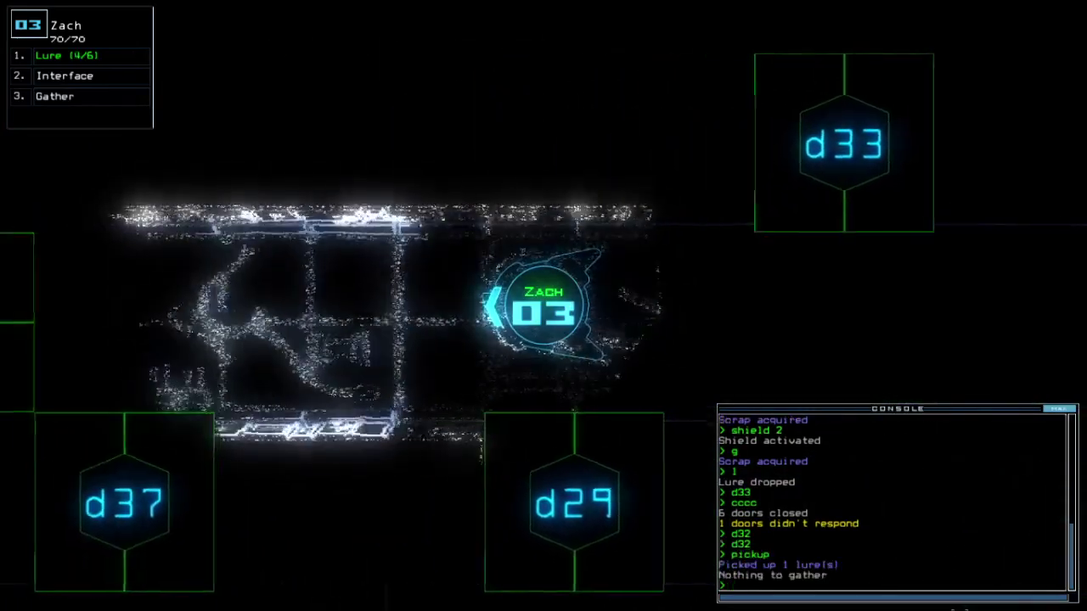
key(space)
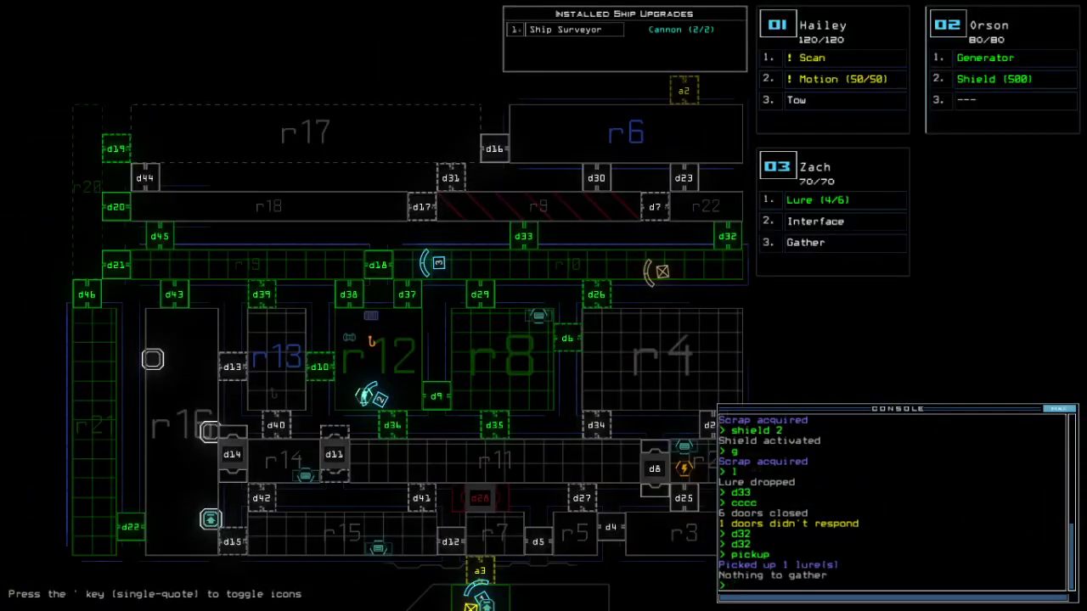
Send Zach through door d37 and pick up the nearby lure
key(space)
text(d37)
key(Return)
key(space)
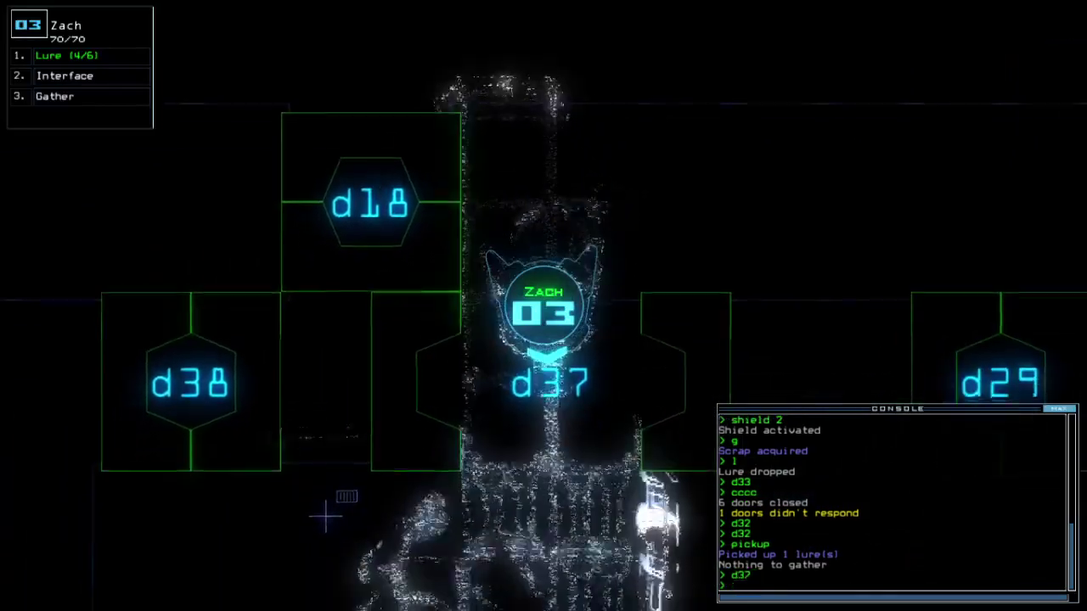
text(f)
key(space)
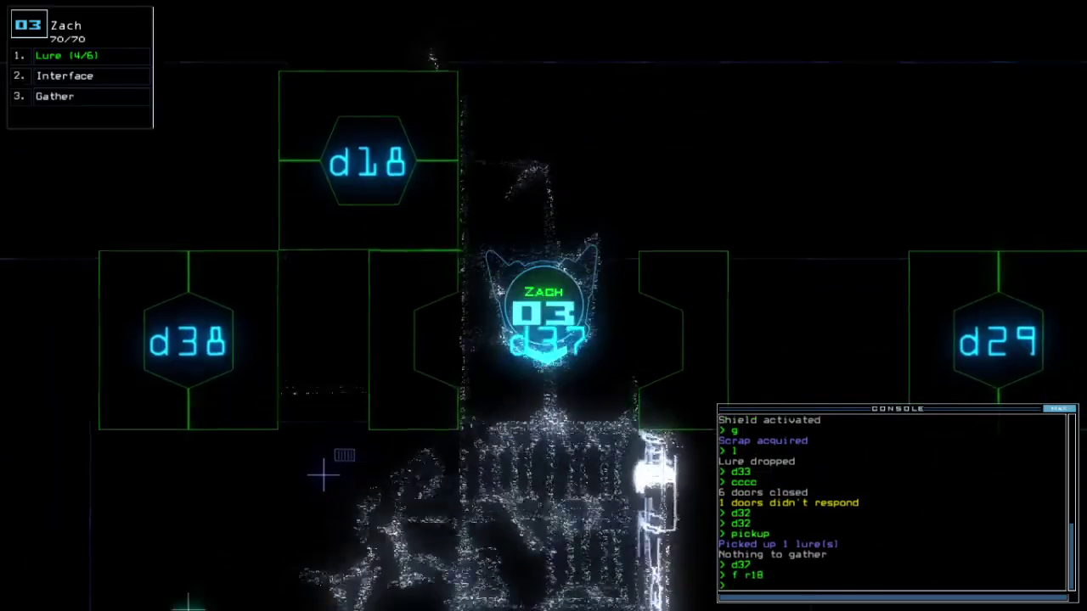
text(pickup)
key(Return)
text(d38)
Take Zach through doors d38 and d21, dropping two lures and gathering two scrap loads
key(Return)
key(Up)
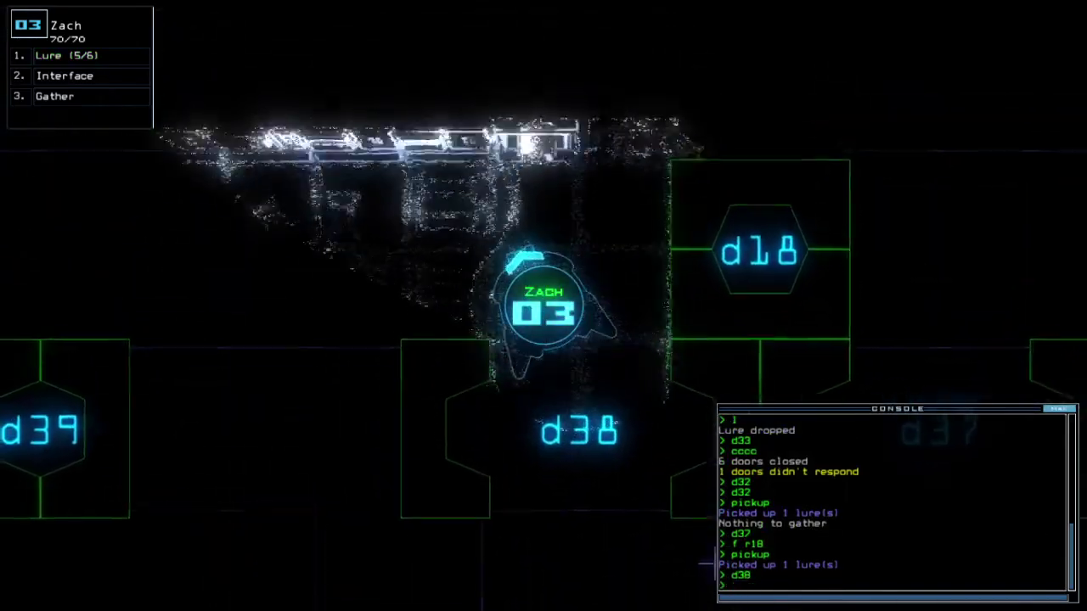
text(d3)
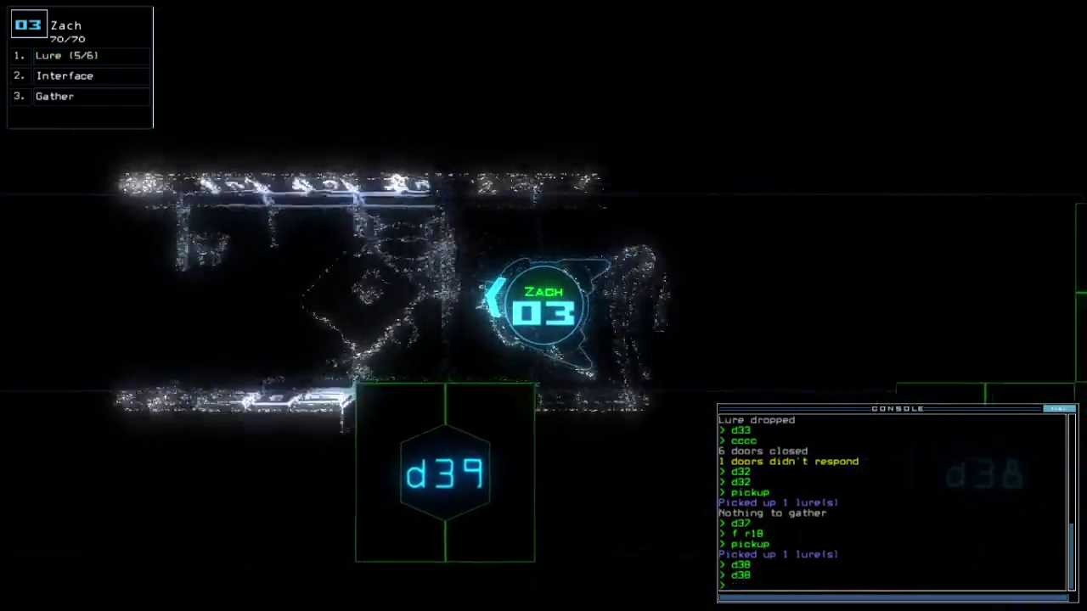
text(l)
key(Return)
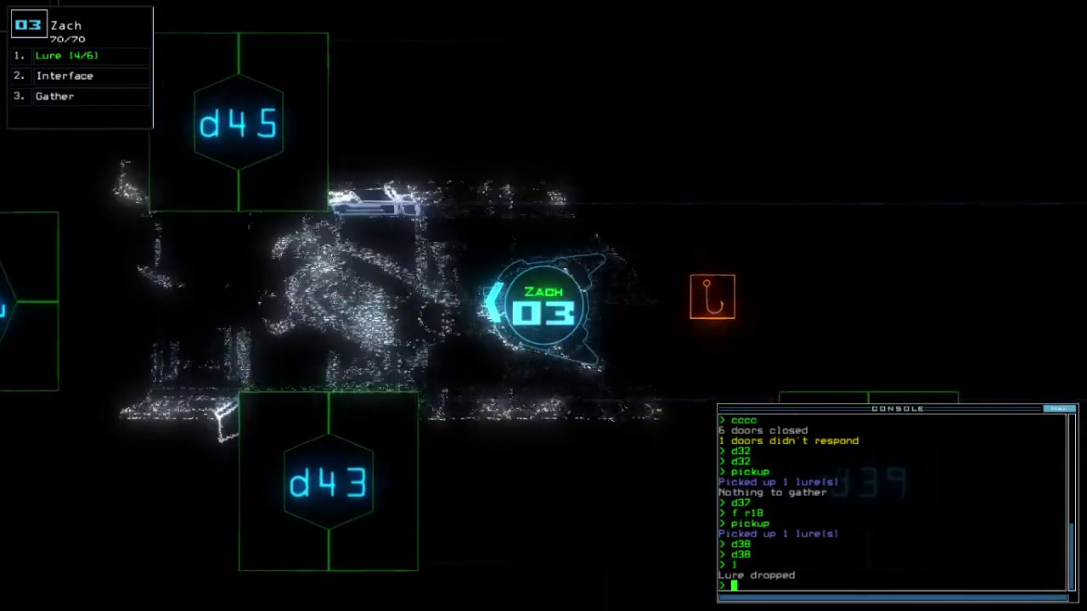
text(d21)
key(Return)
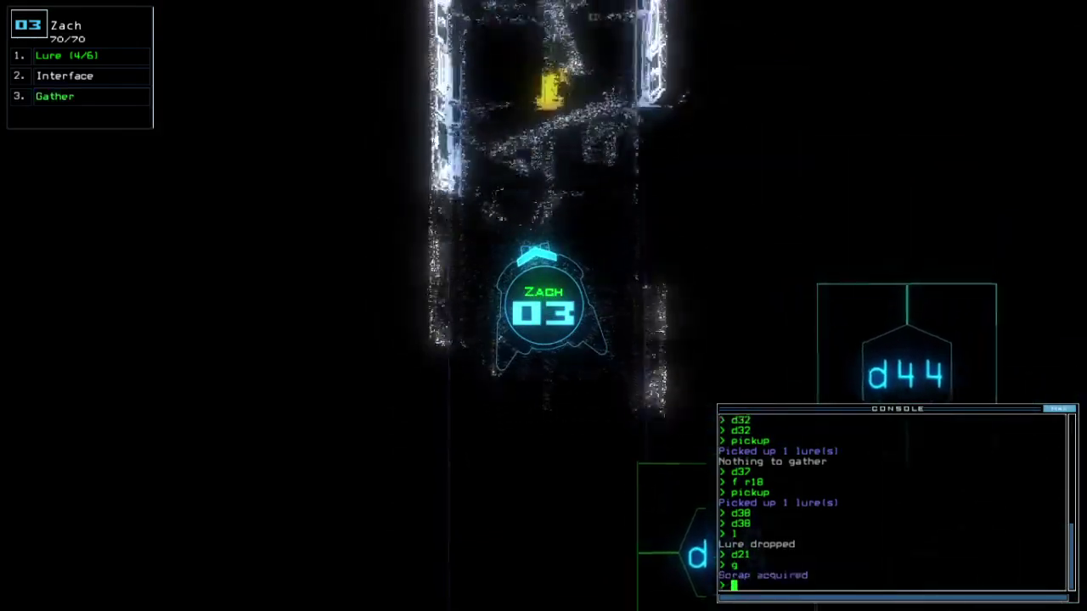
key(space)
text(g)
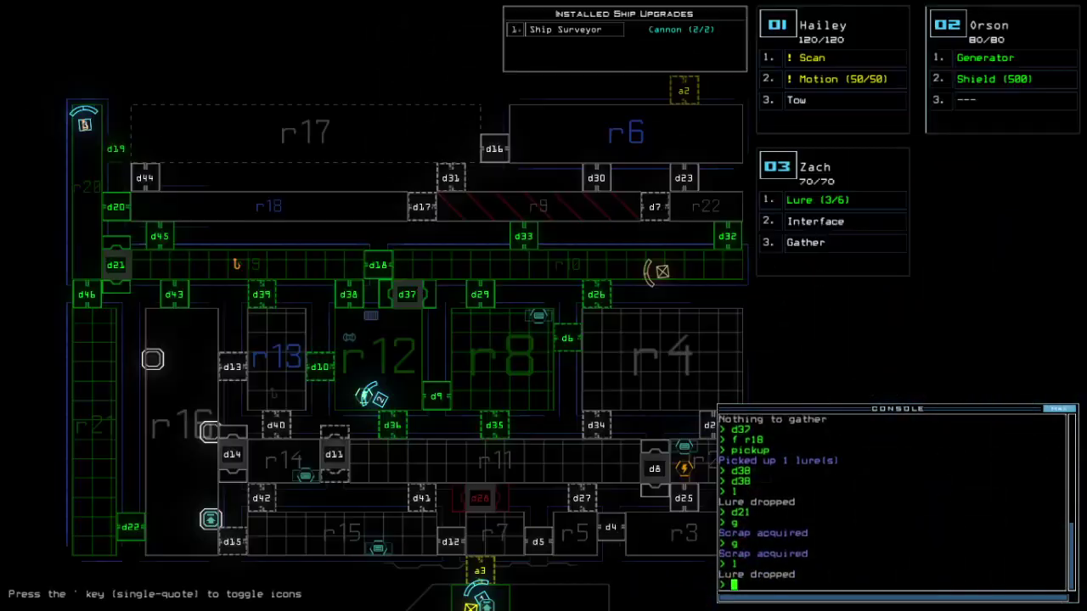
text(1)
key(Return)
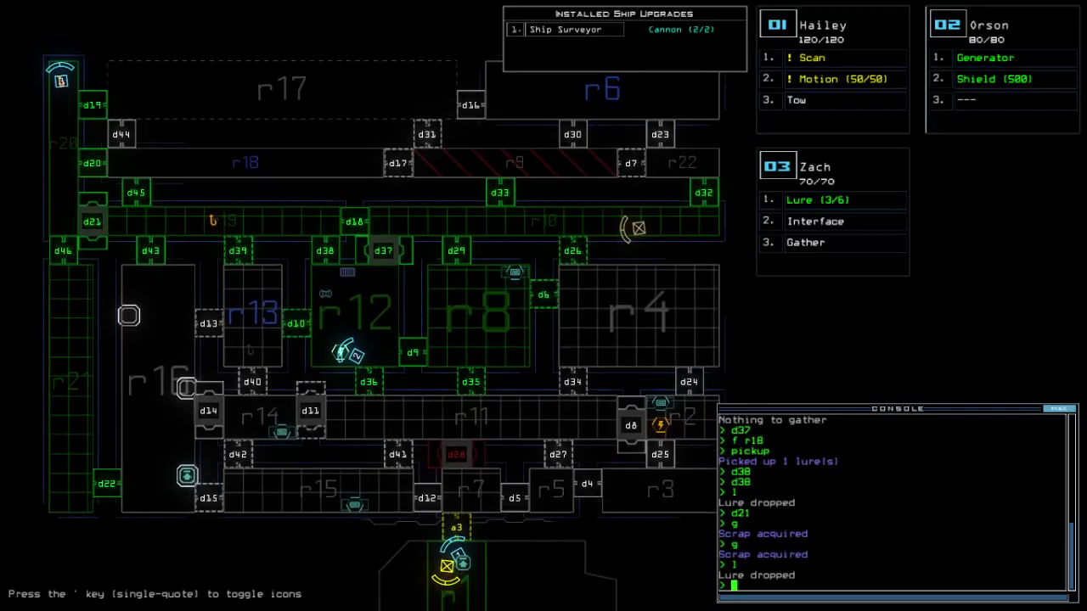
key(space)
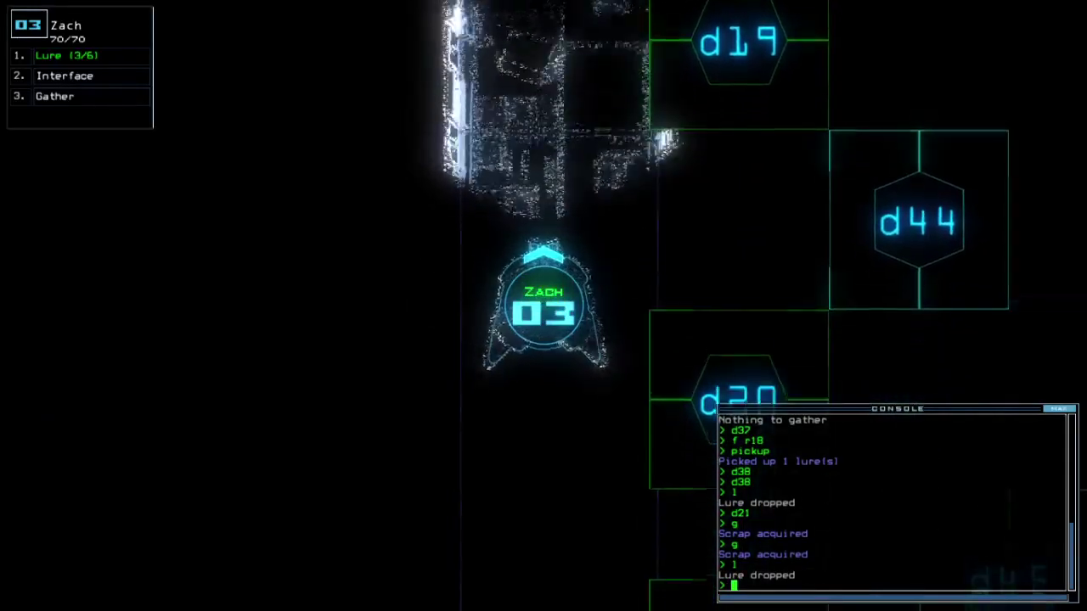
key(space)
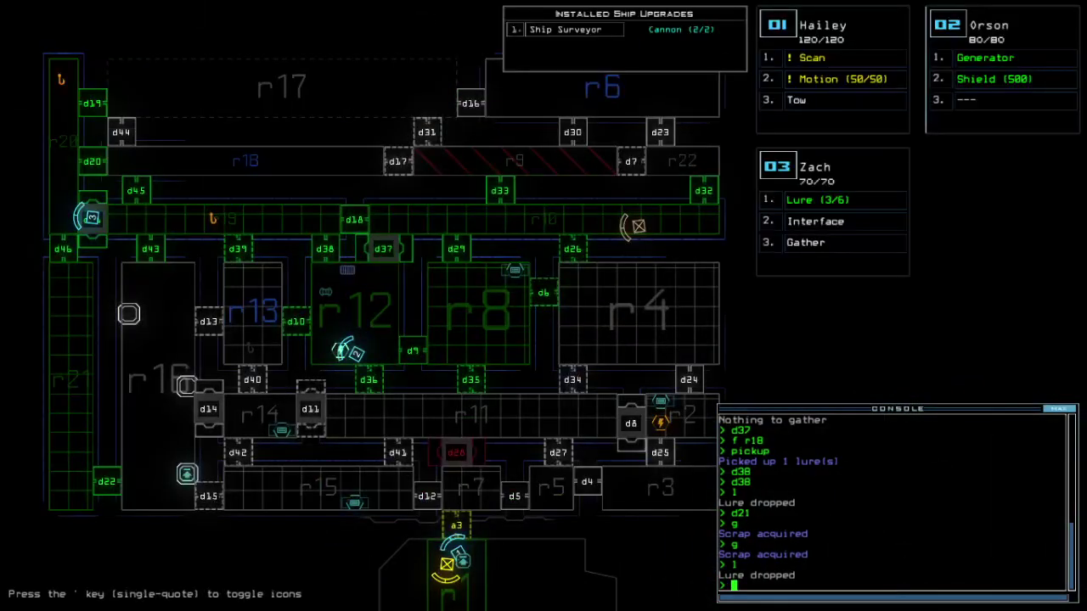
text(d362)
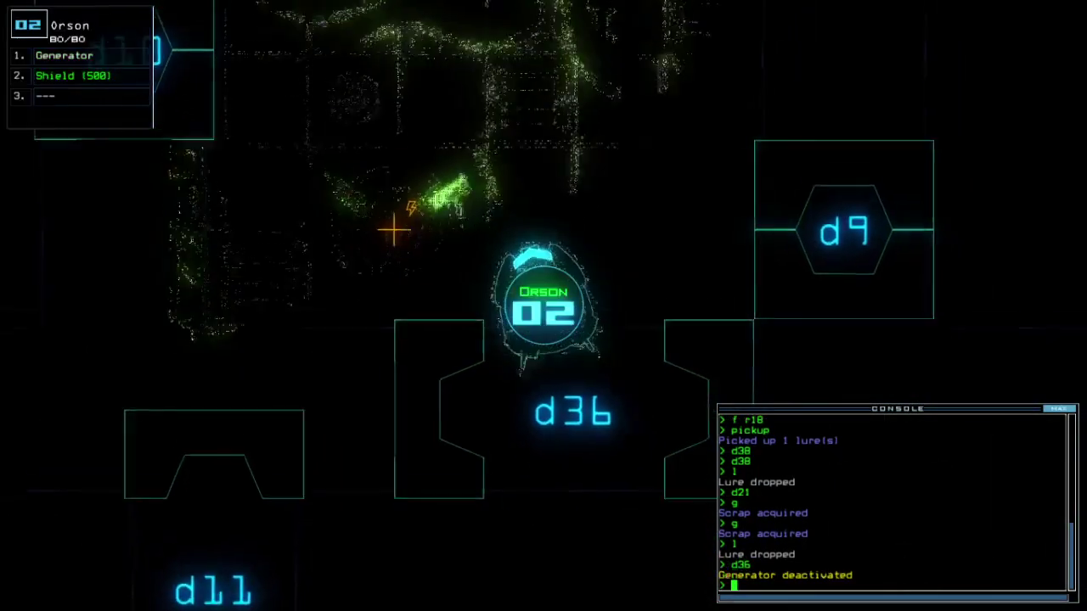
text(arr)
Open all of room r1's doors with 'arr' and check Hailey's camera view
key(Return)
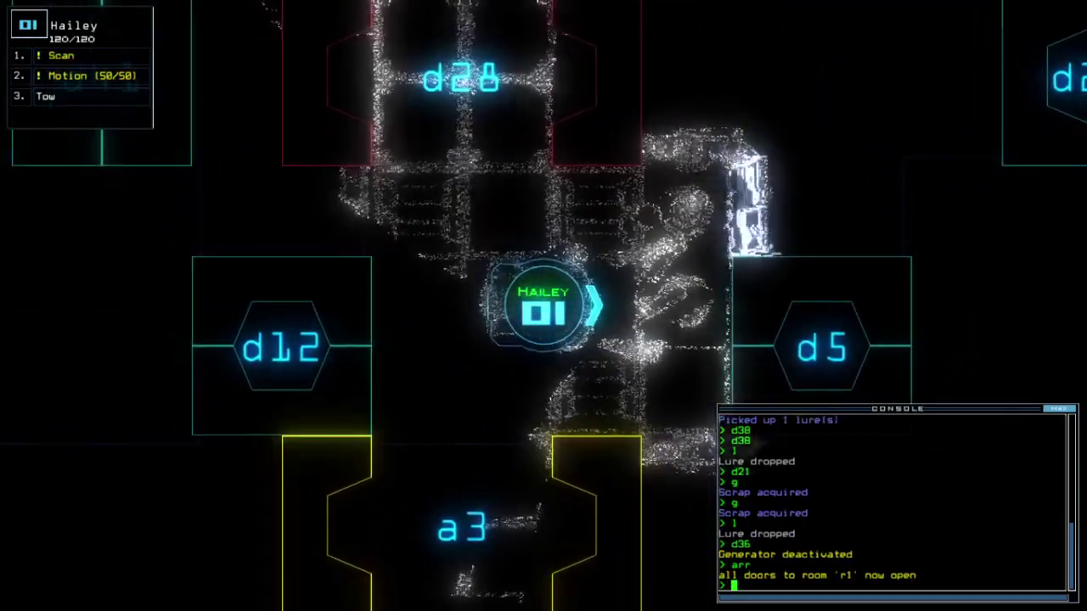
key(space)
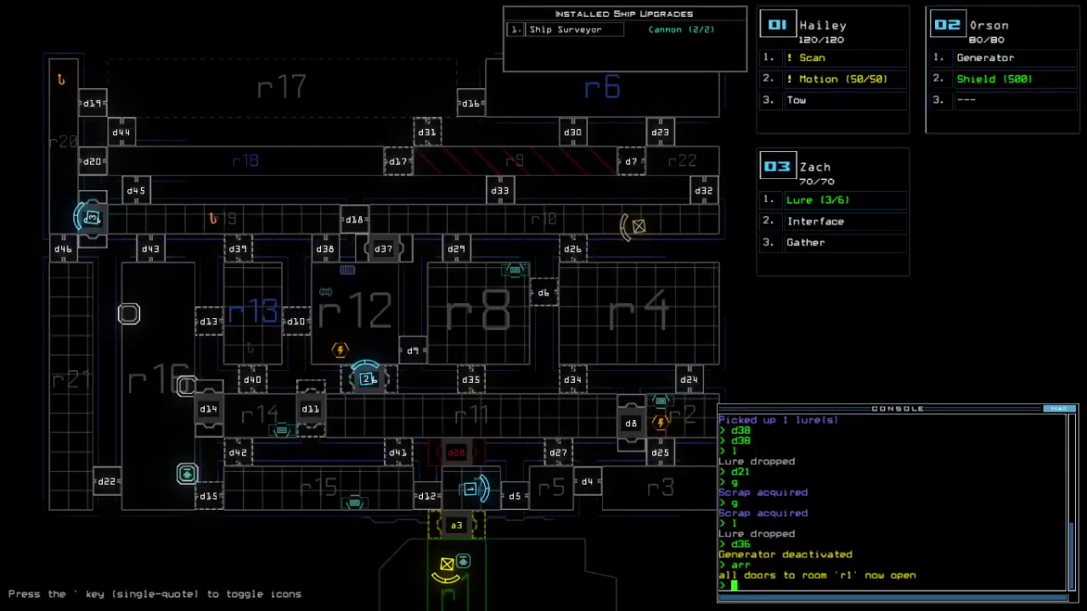
key(space)
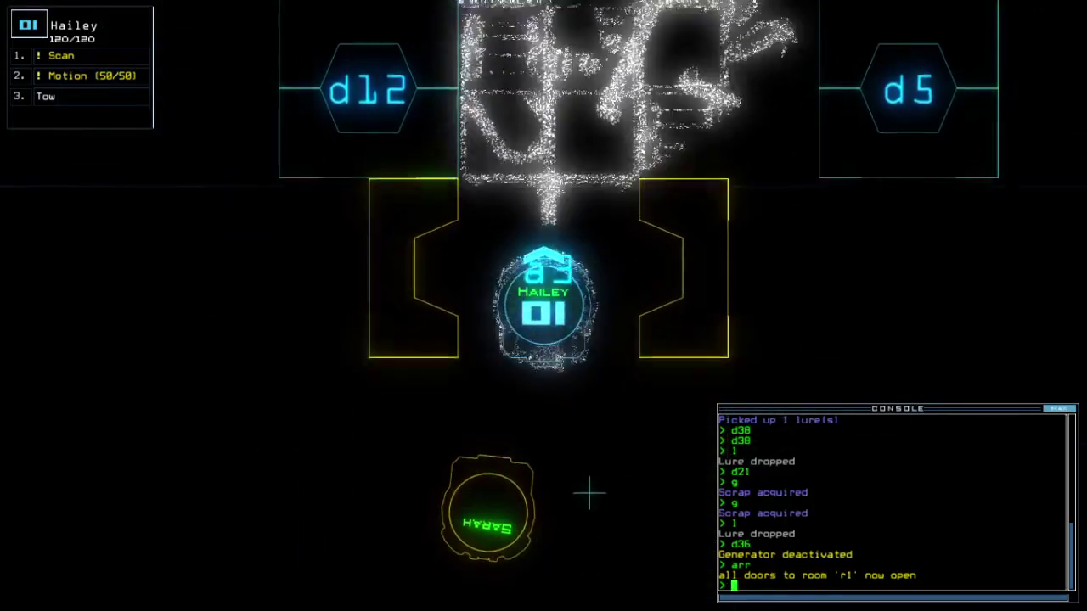
key(space)
text(2)
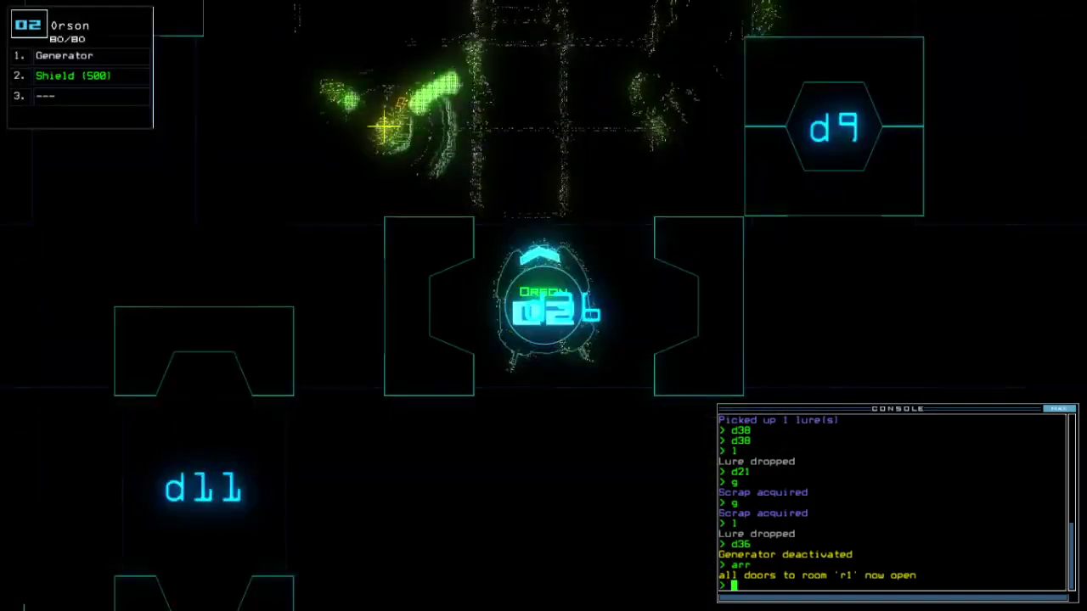
text(g)
Restart Orson's generator and send Zach through d21 and d19 to gather scrap
key(Return)
text(3)
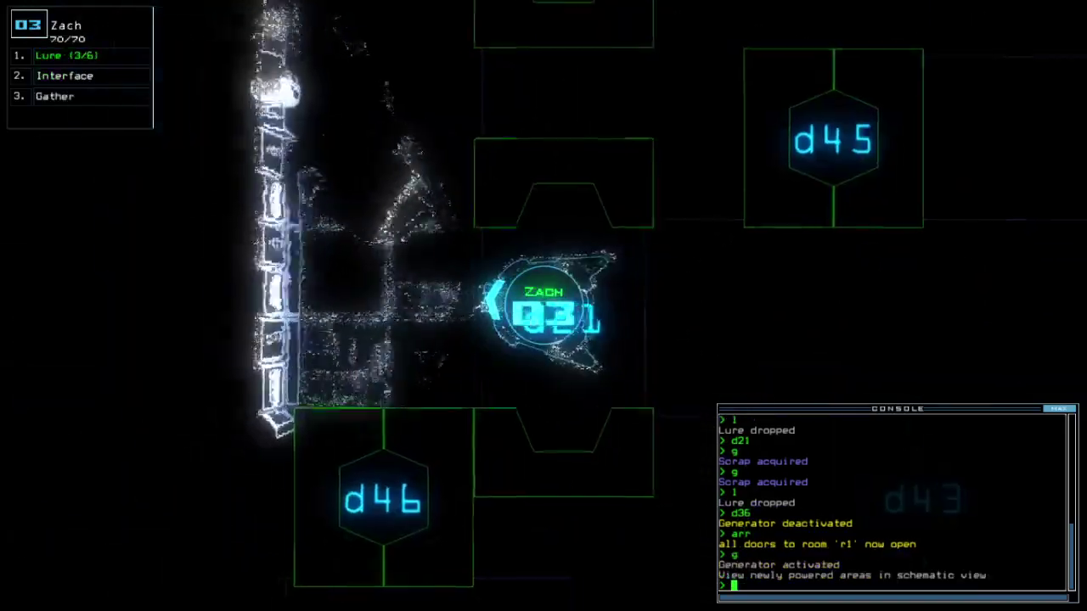
text(d21)
key(Return)
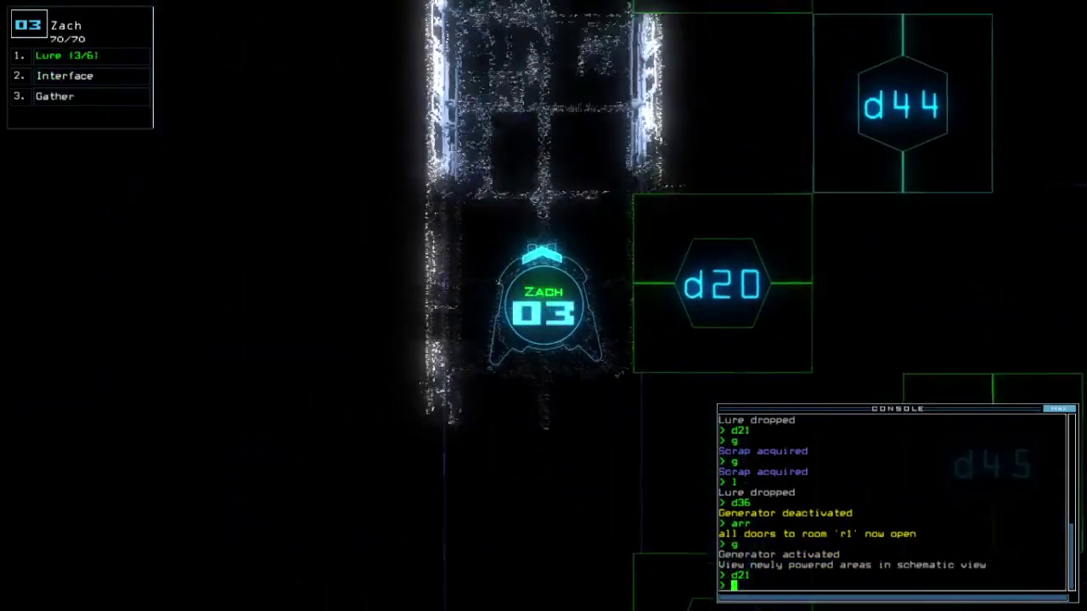
text(d19)
key(Return)
key(space)
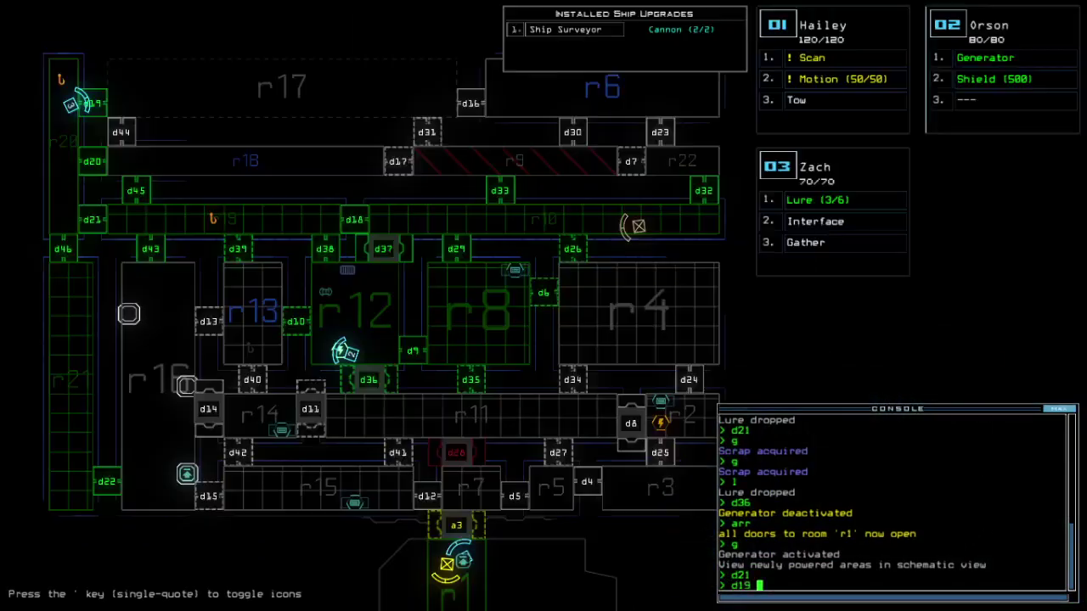
key(space)
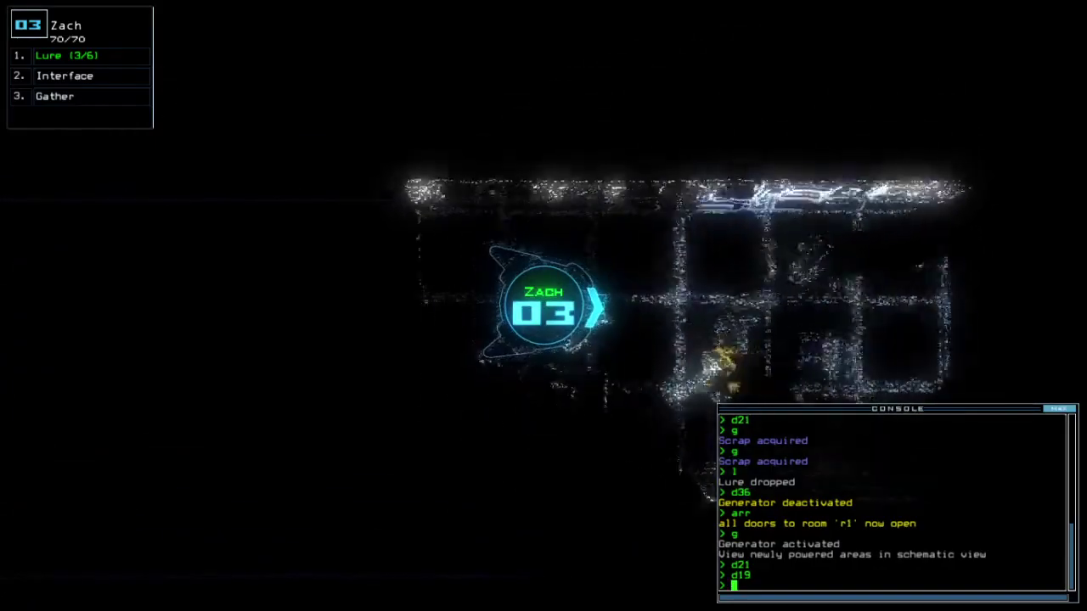
text(g)
key(Return)
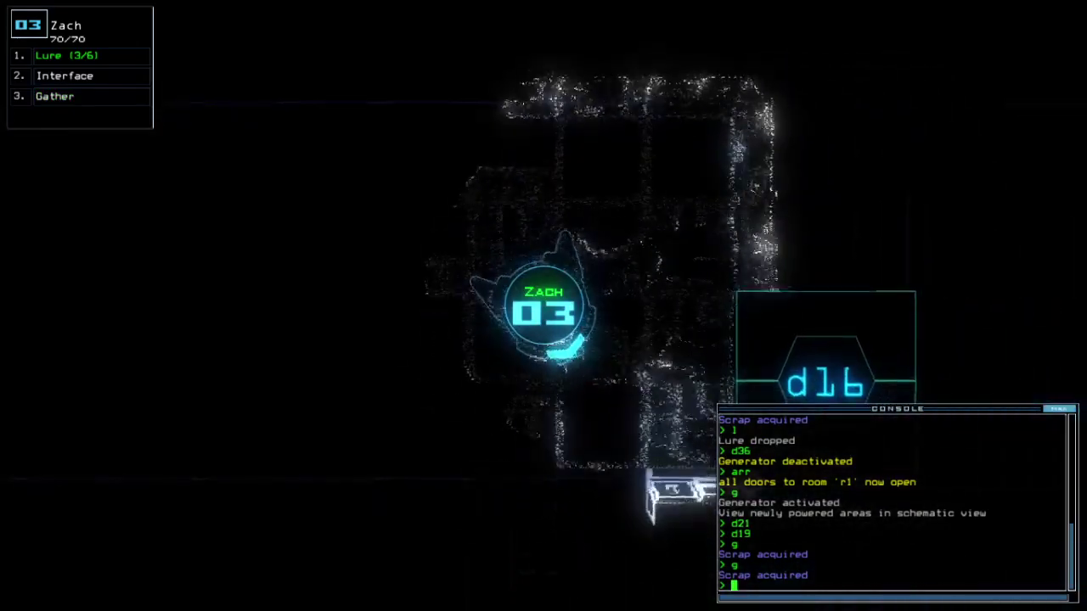
key(space)
key(space)
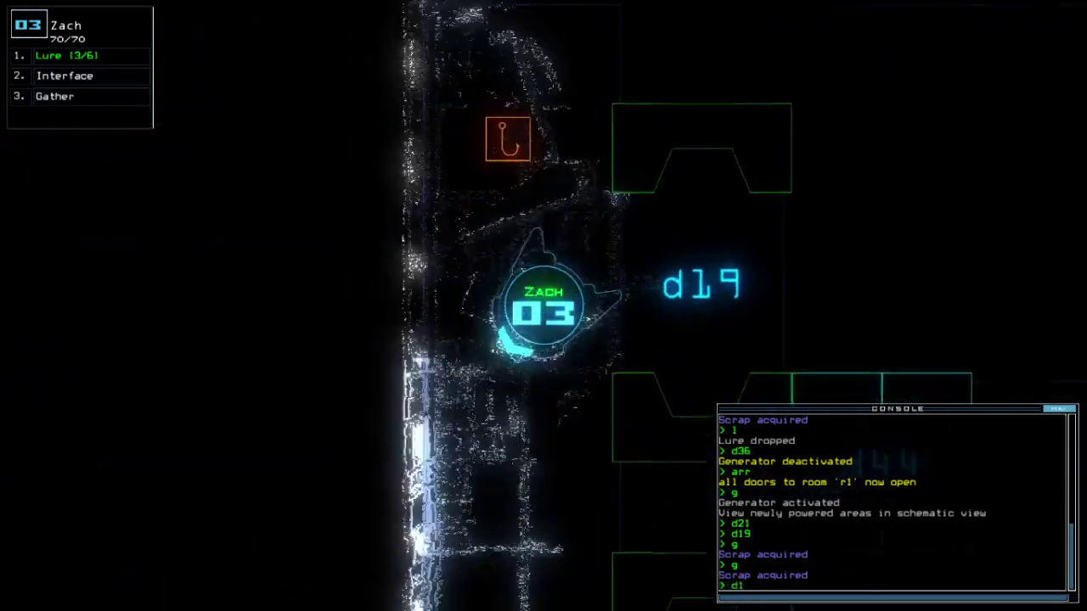
text(d19)
Bring Zach back through doors d19, d20 and d21
key(Return)
text(d20)
key(Return)
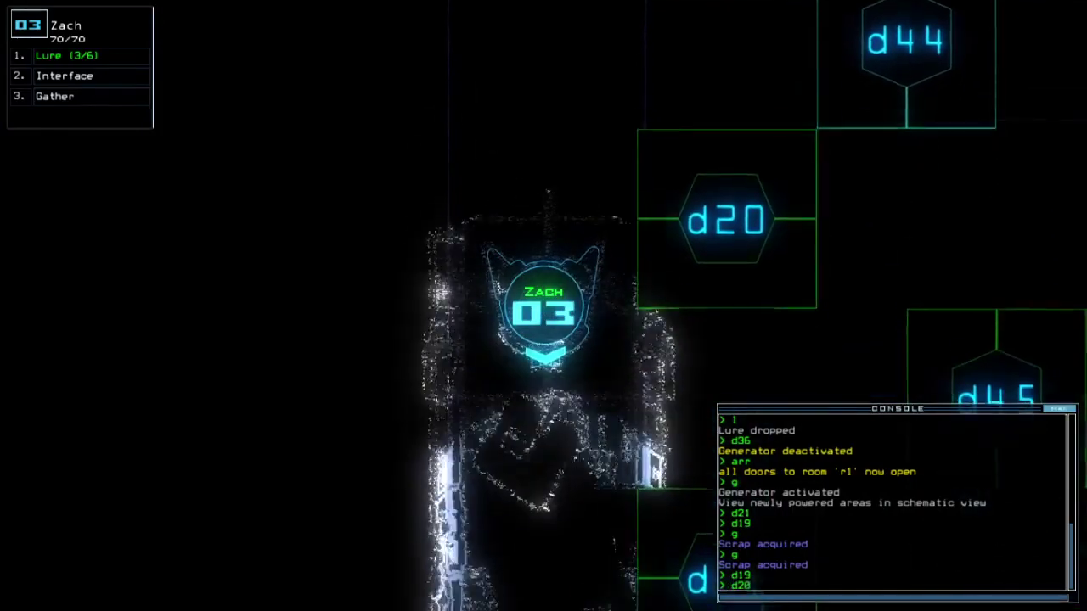
text(d)
key(BackSpace)
key(2)
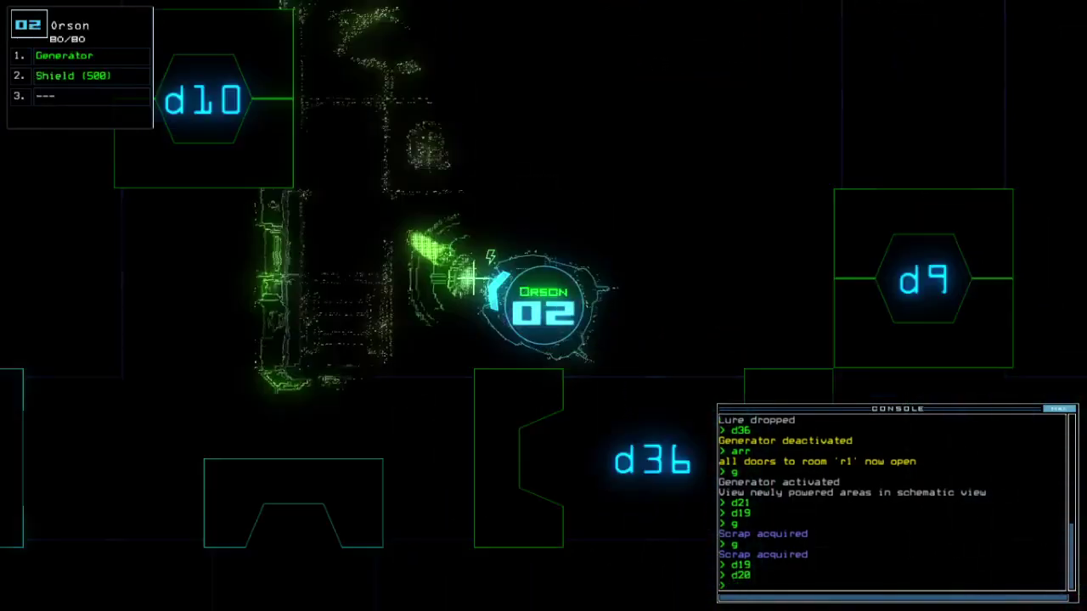
text(3)
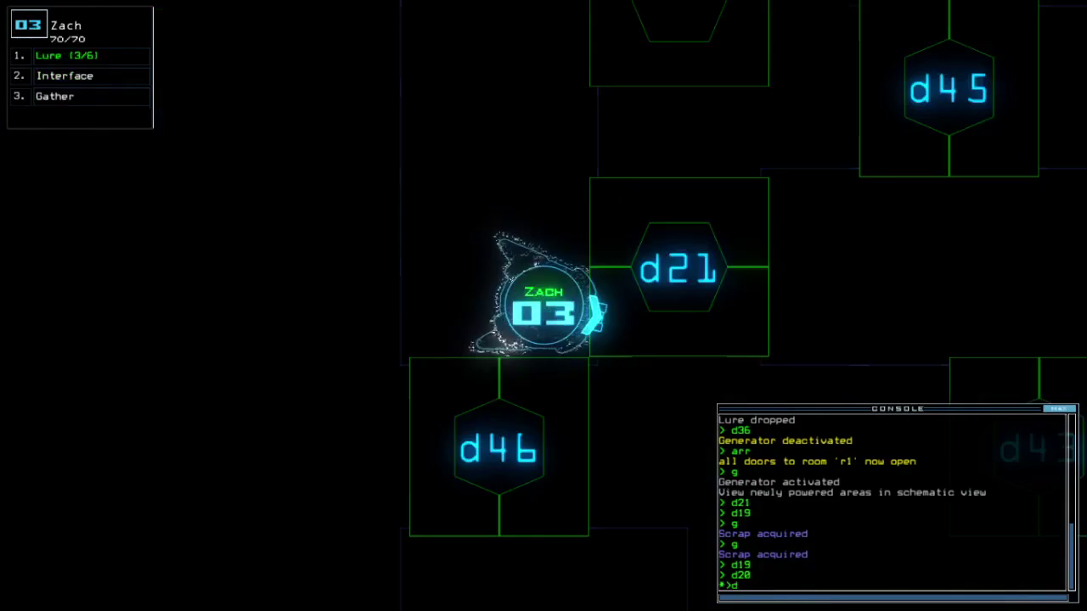
text(d21)
key(Return)
text(d21)
key(Return)
key(space)
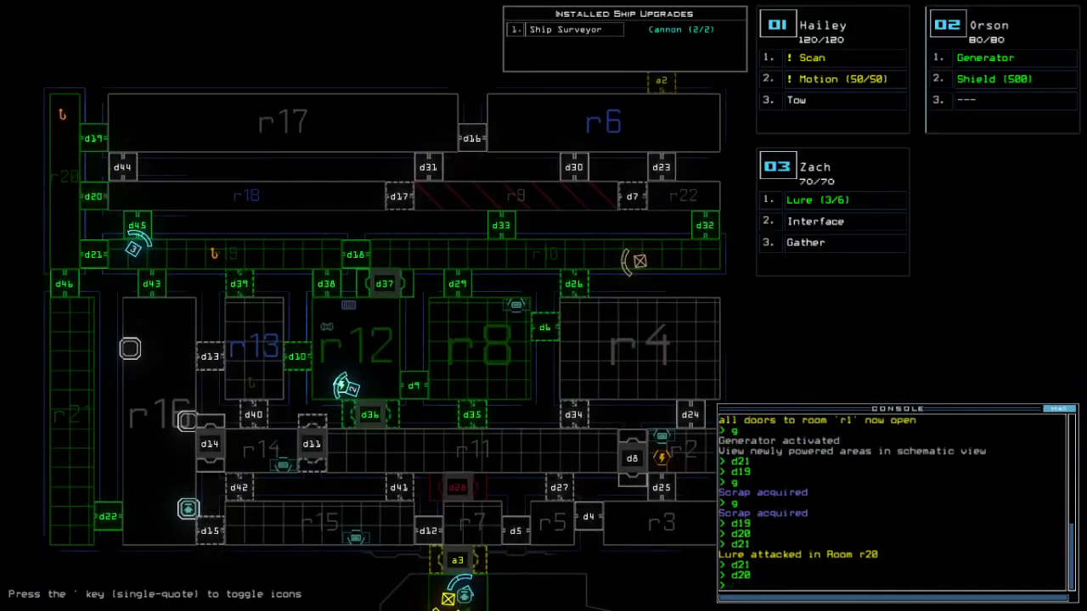
Take Zach through d45 and d38, recovering a lure, then start a 'swap' with Orson
key(space)
text(f r18)
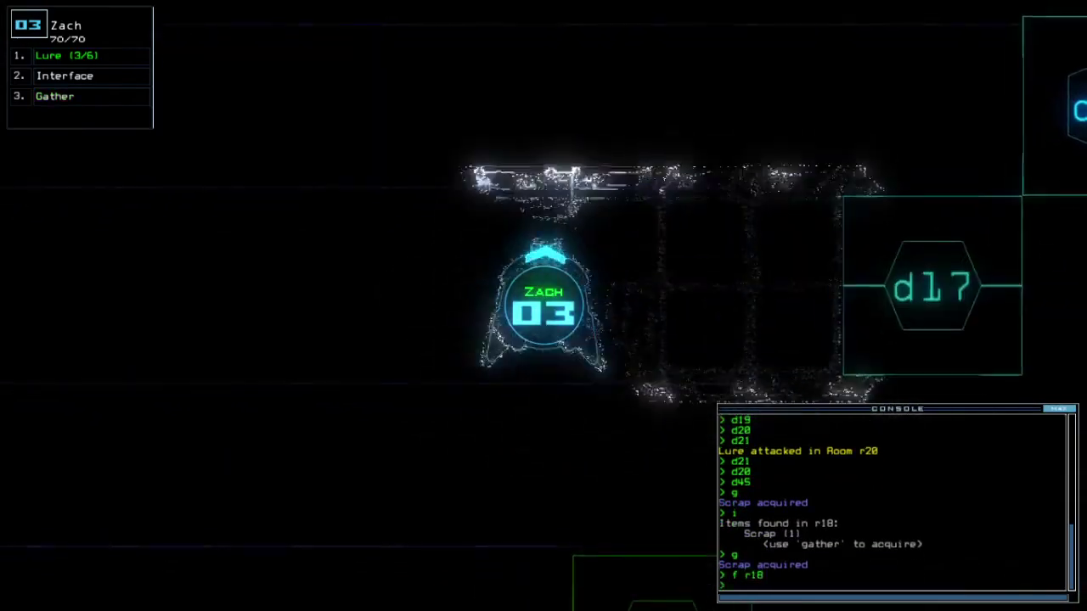
key(Left)
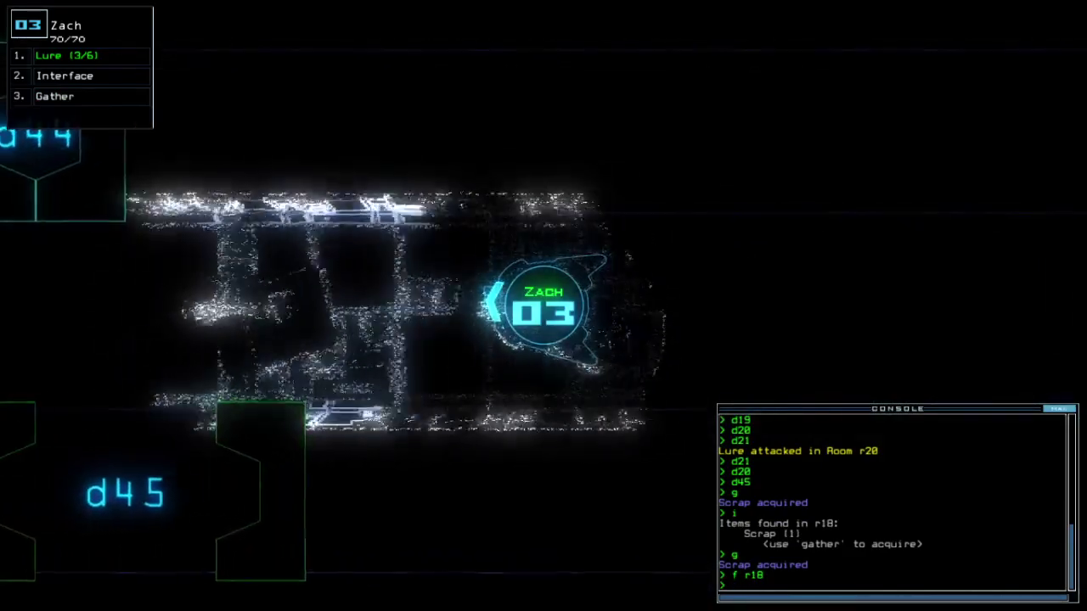
text(d45)
key(Return)
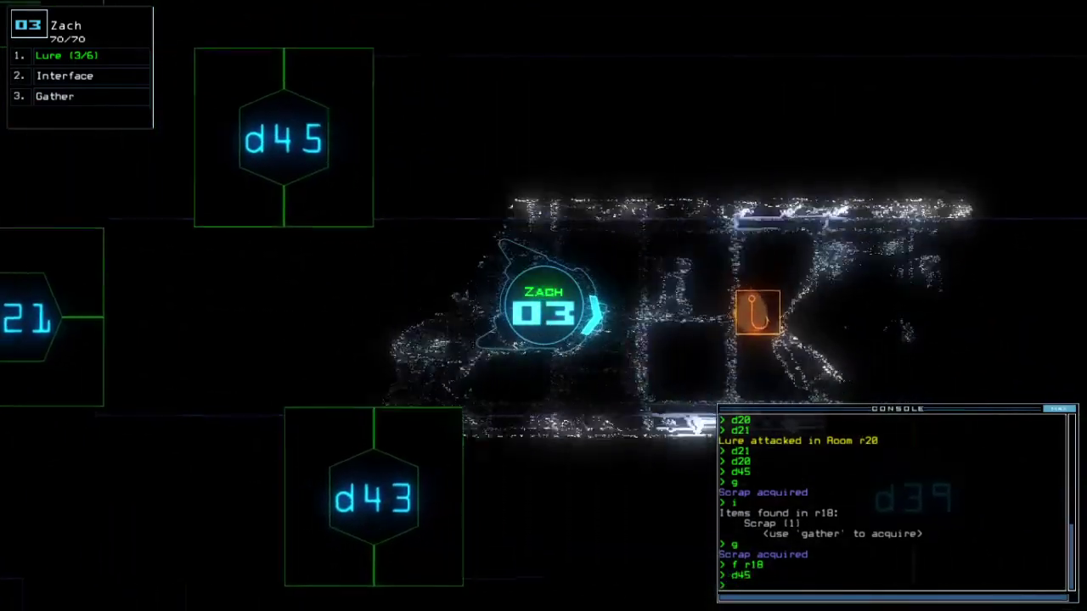
text(pickup)
key(Return)
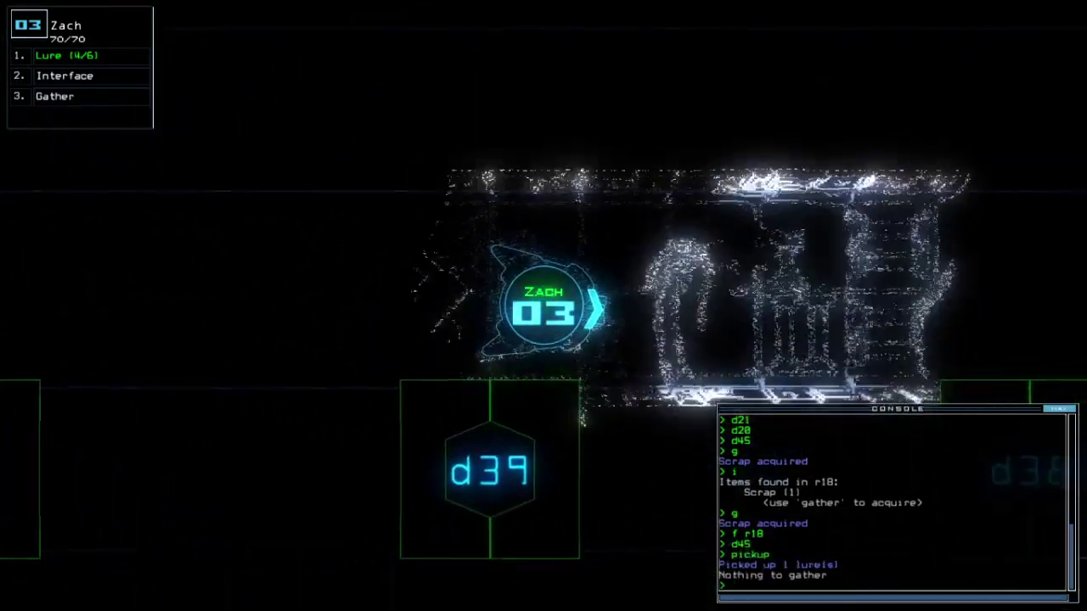
text(d38)
key(Return)
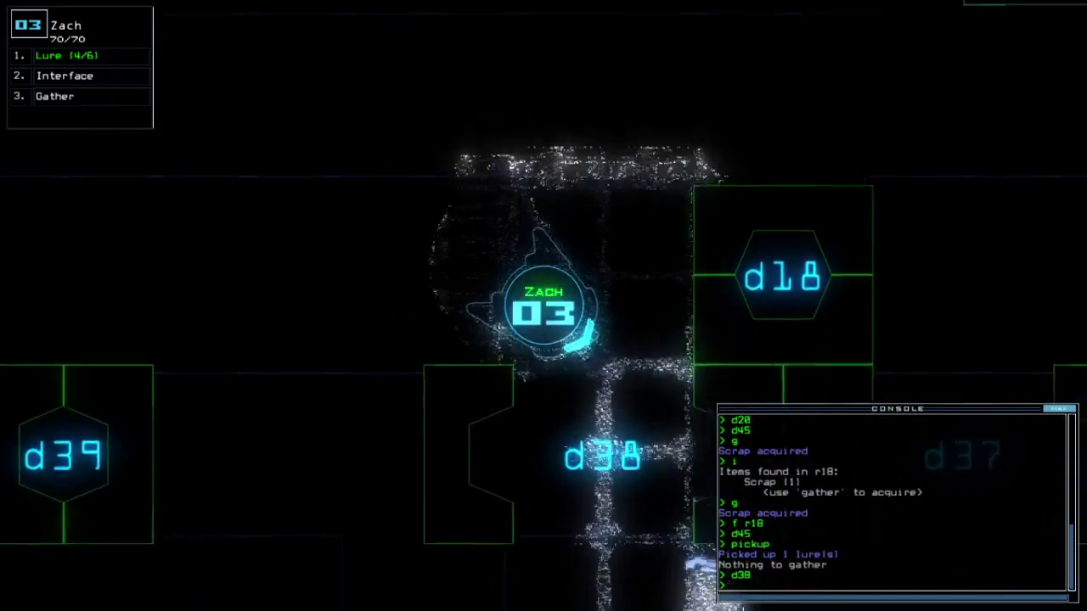
text(swap)
key(Return)
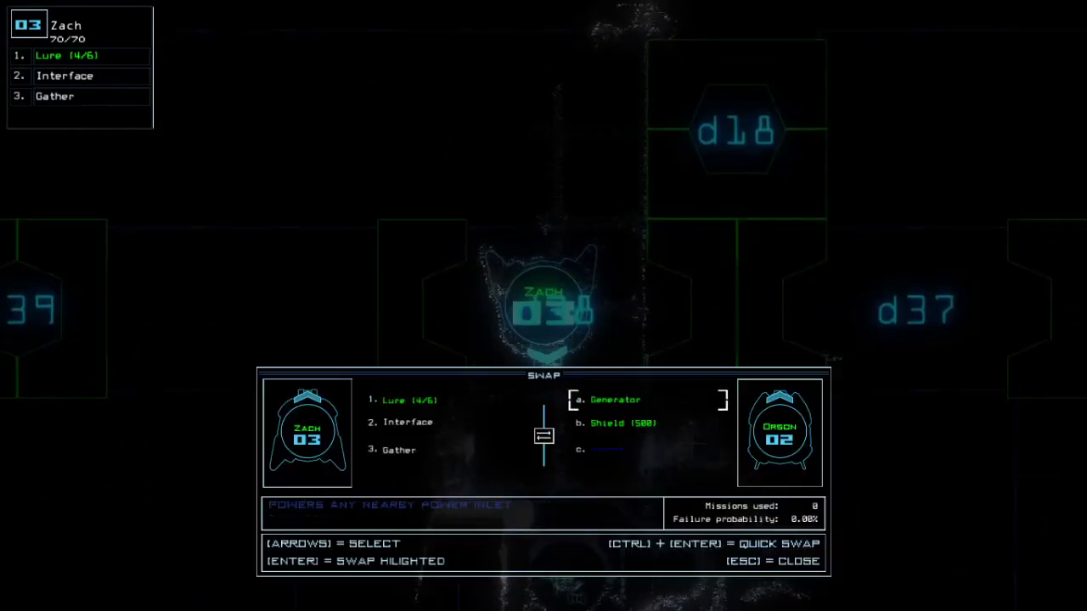
Swap Orson's Shield onto Zach in place of Interface and activate it
key(Left)
key(Down)
key(Return)
key(Escape)
text(sh)
key(Return)
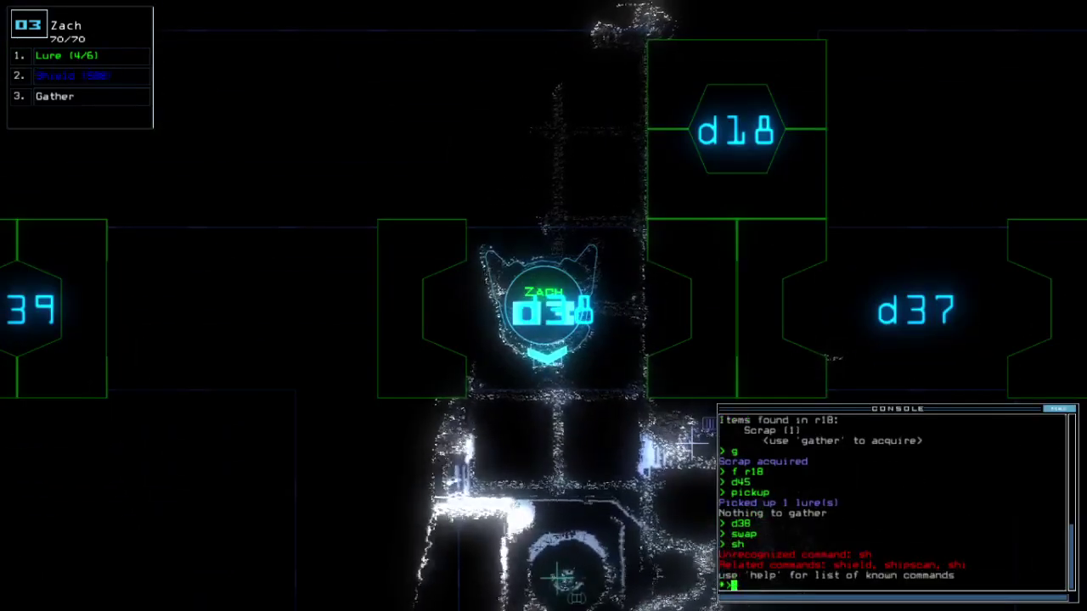
text(shield)
key(Return)
text(d1)
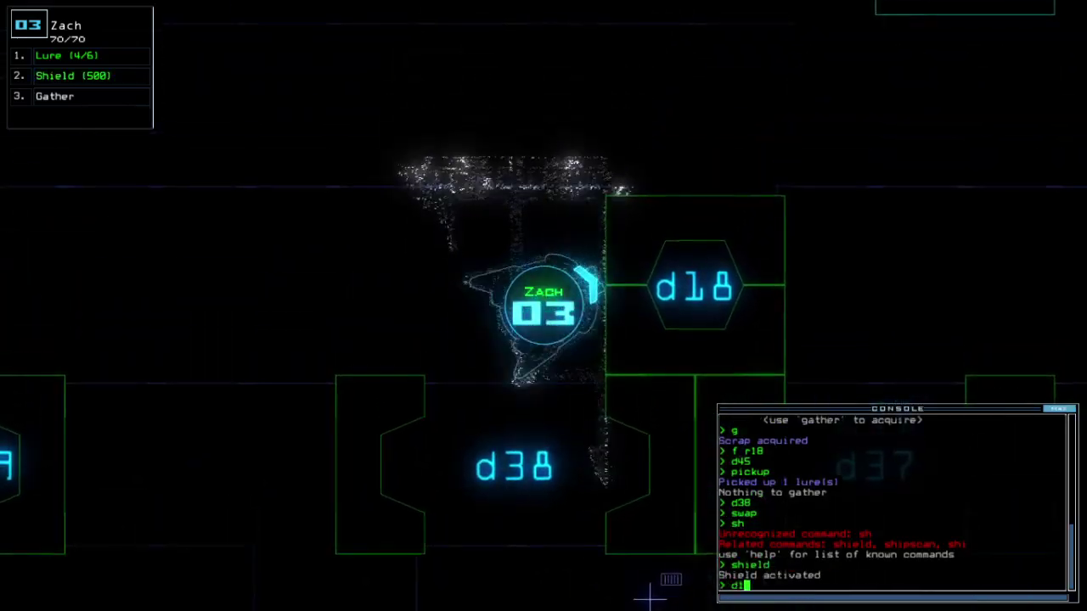
text(8)
Send Zach through doors d18 and d33, closing the surrounding doors each time
key(Return)
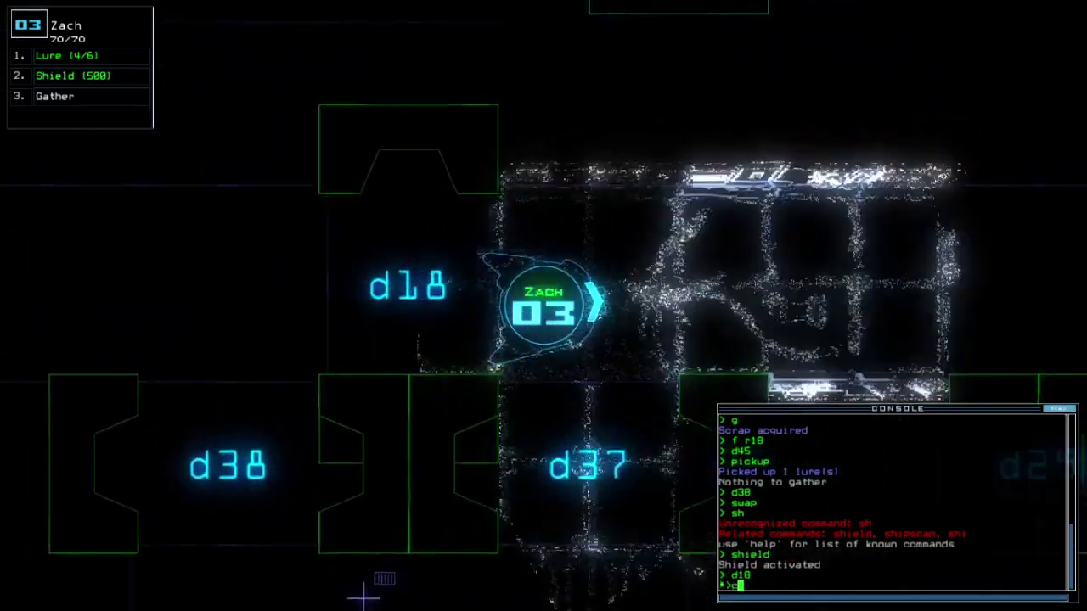
text(ccc)
key(Return)
text(d3)
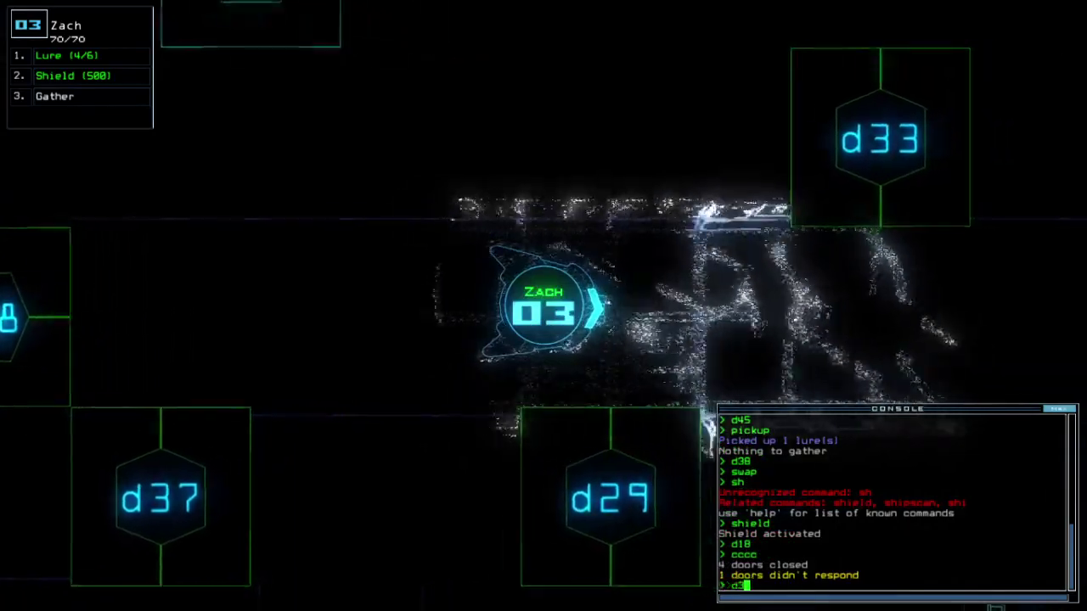
text(3)
key(Return)
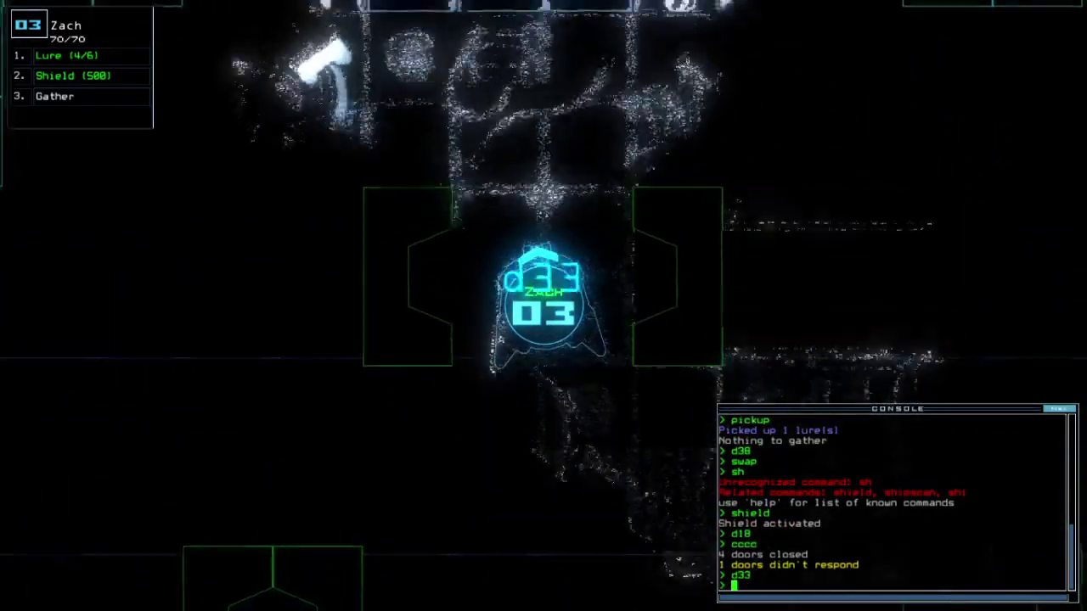
text(cccc)
key(Return)
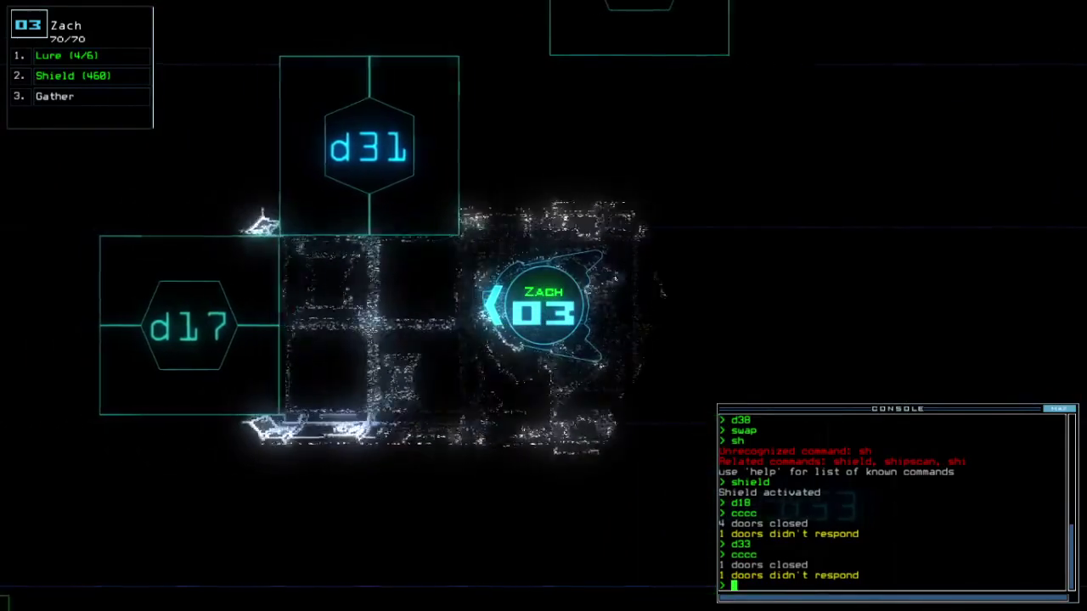
text(d33)
key(Return)
text(d)
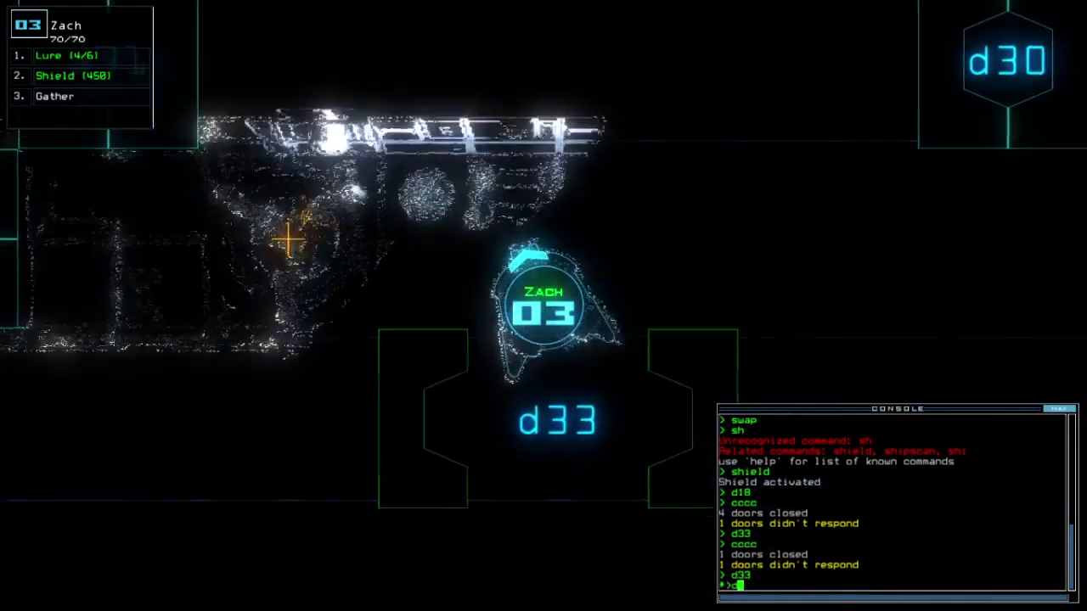
text(33)
key(Return)
key(space)
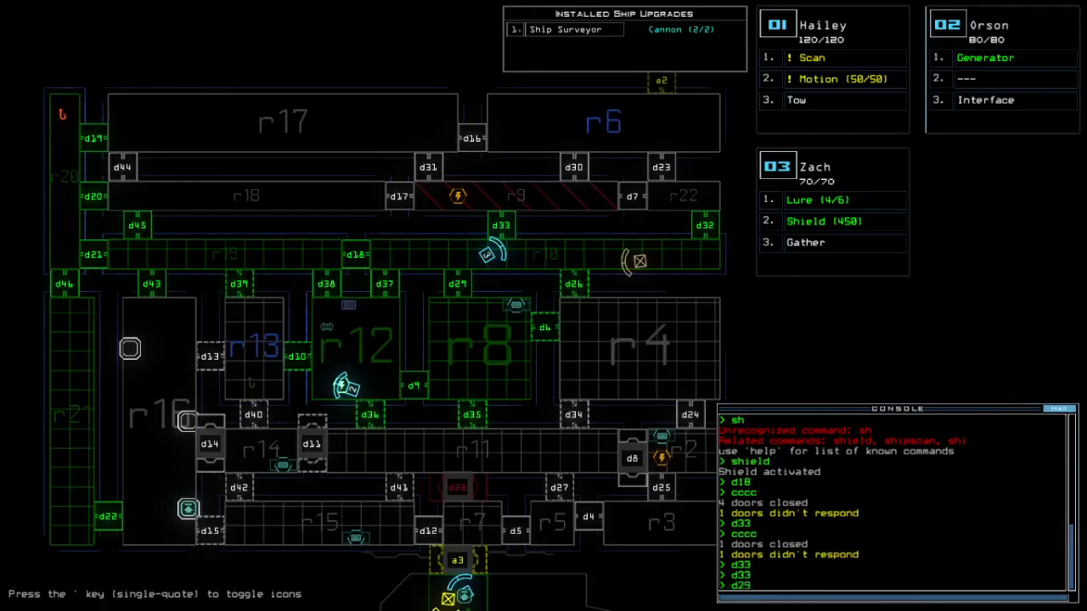
Open doors d29 and d37 and drive Orson up toward door d37
key(Return)
key(space)
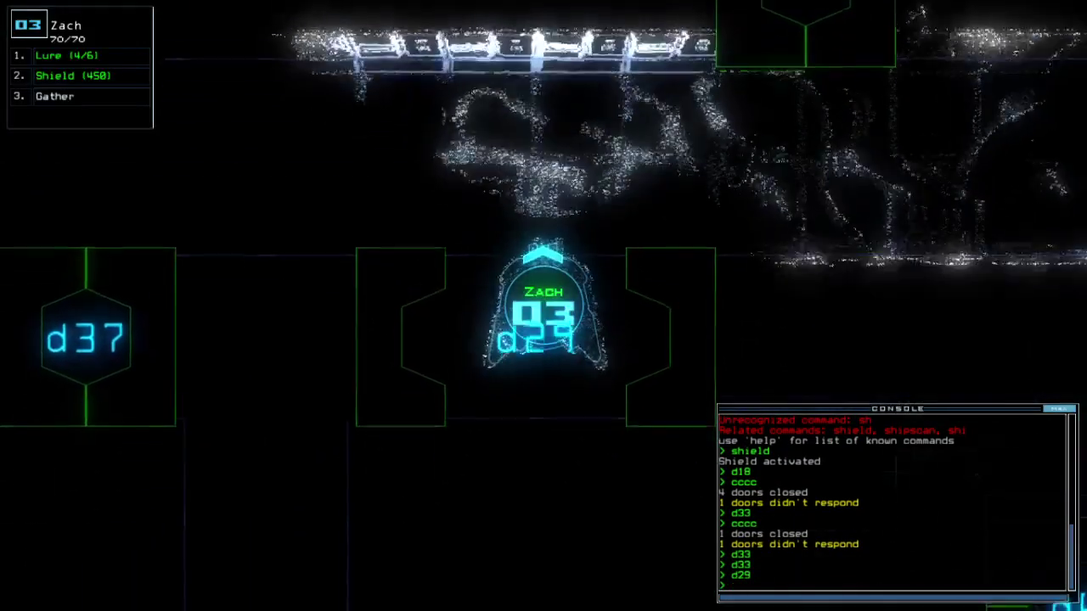
key(space)
text(37)
key(Return)
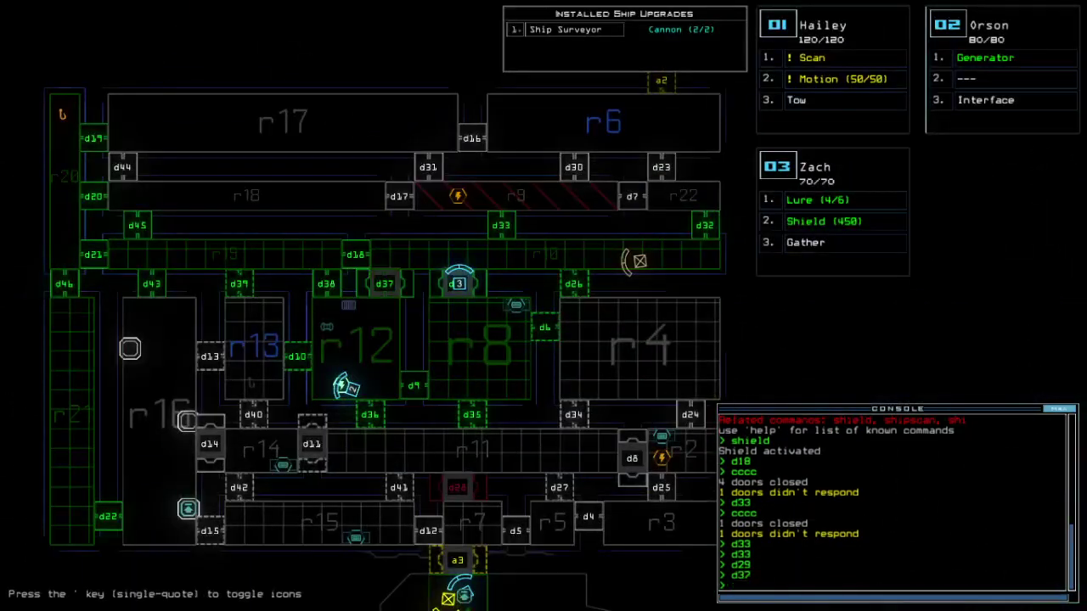
key(2)
key(Up)
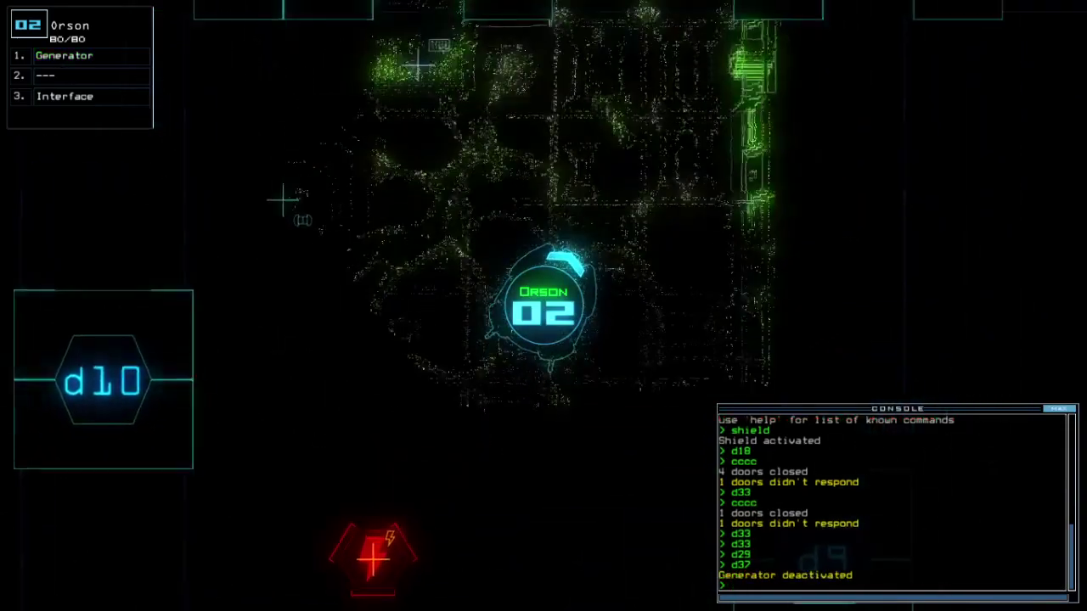
key(space)
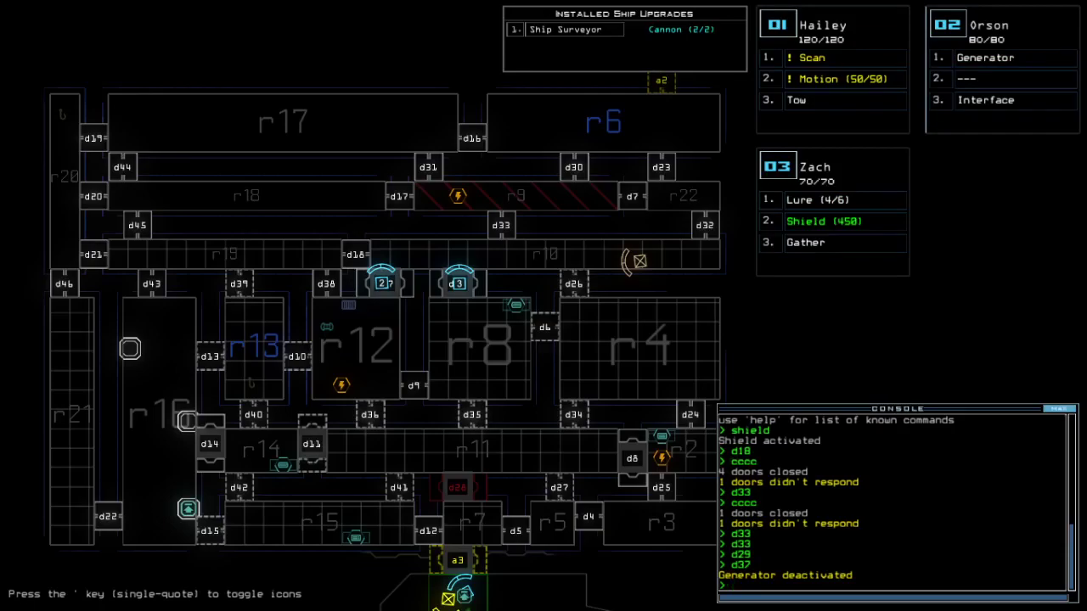
text(1te)
Check the mission time, move Hailey, and close all doors to room r1
key(Return)
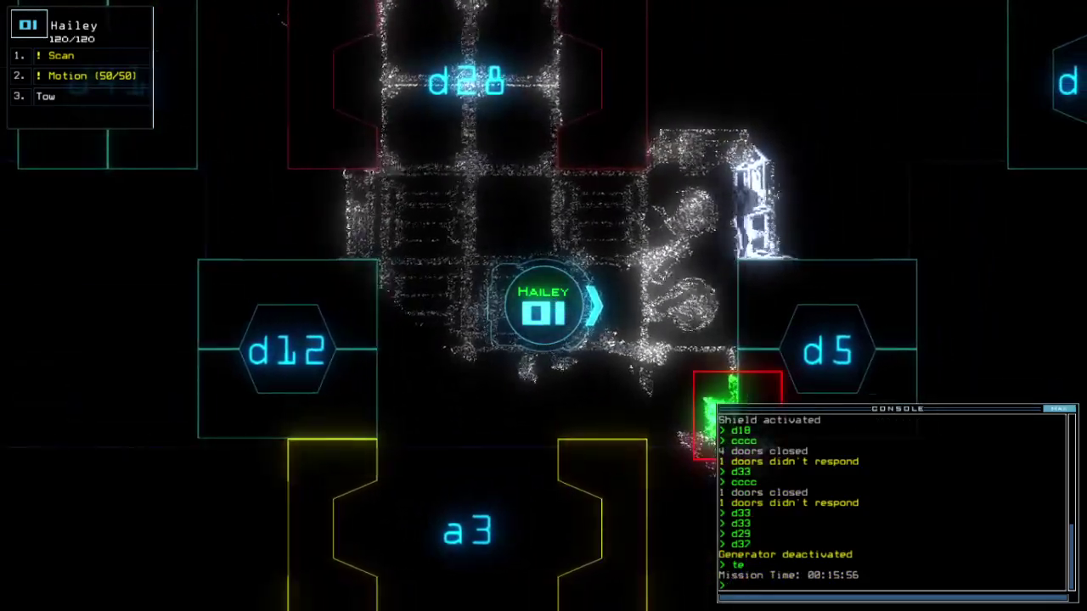
key(Up)
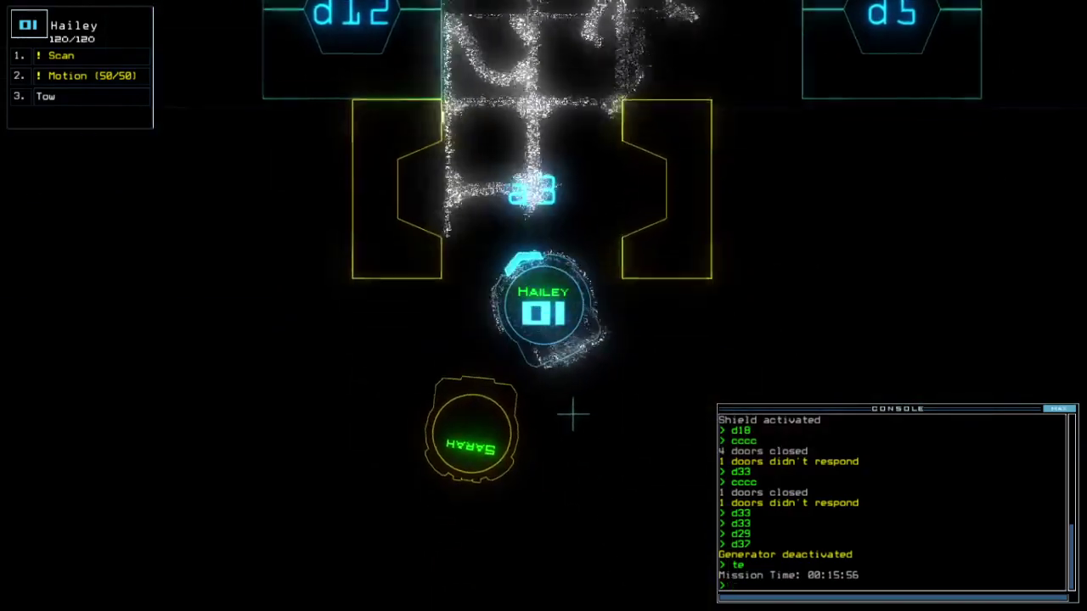
key(space)
text(r1)
key(Return)
key(2)
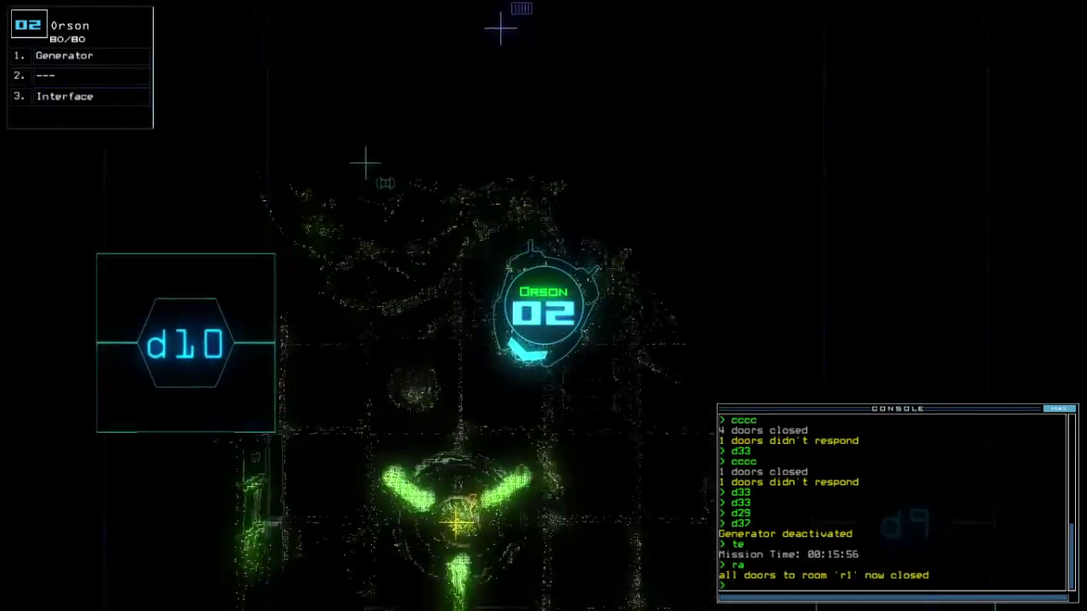
text(generator)
key(Return)
key(space)
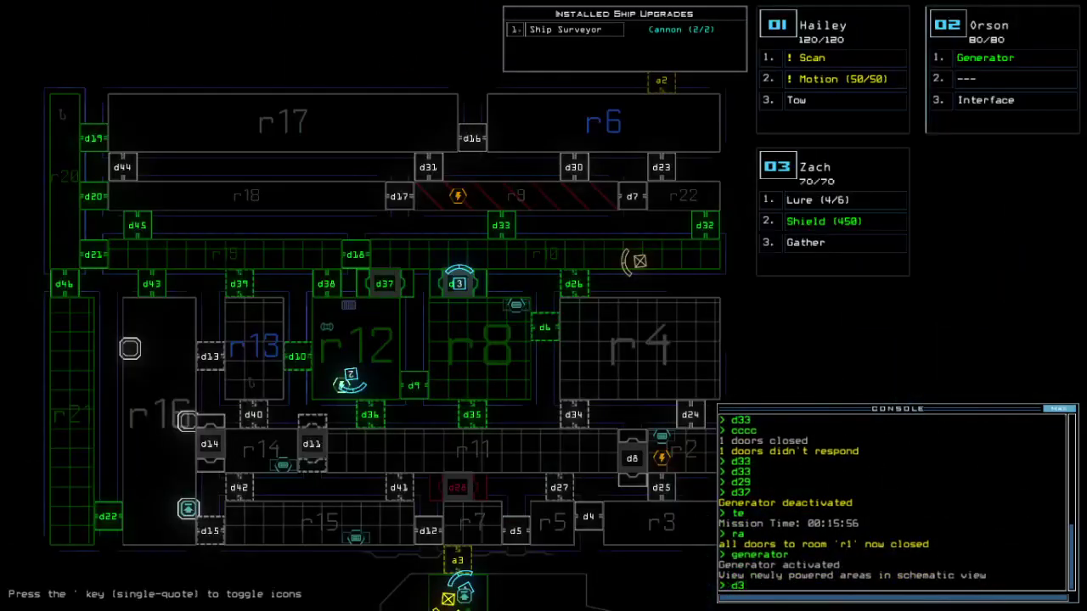
text(6)
Move Orson through d36 right to d8 and switch its generator on
key(Return)
key(2)
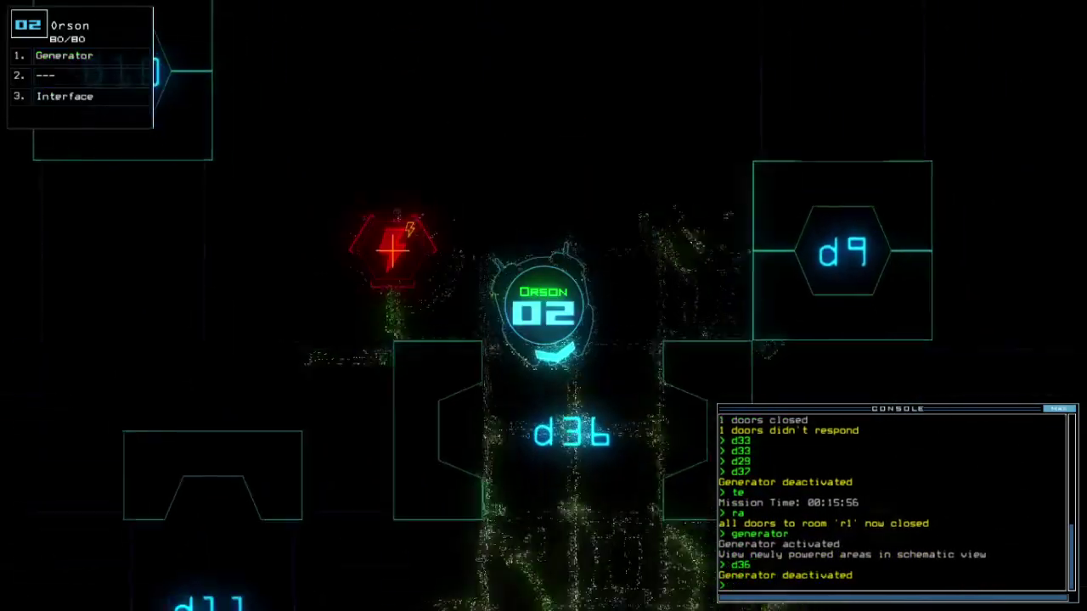
key(Right)
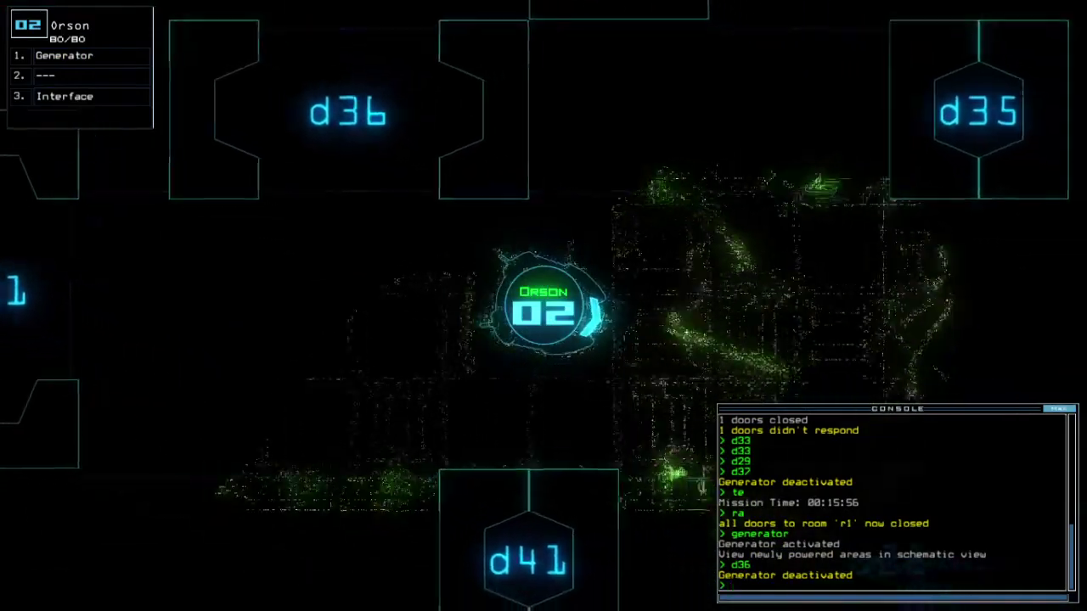
text(te)
key(Return)
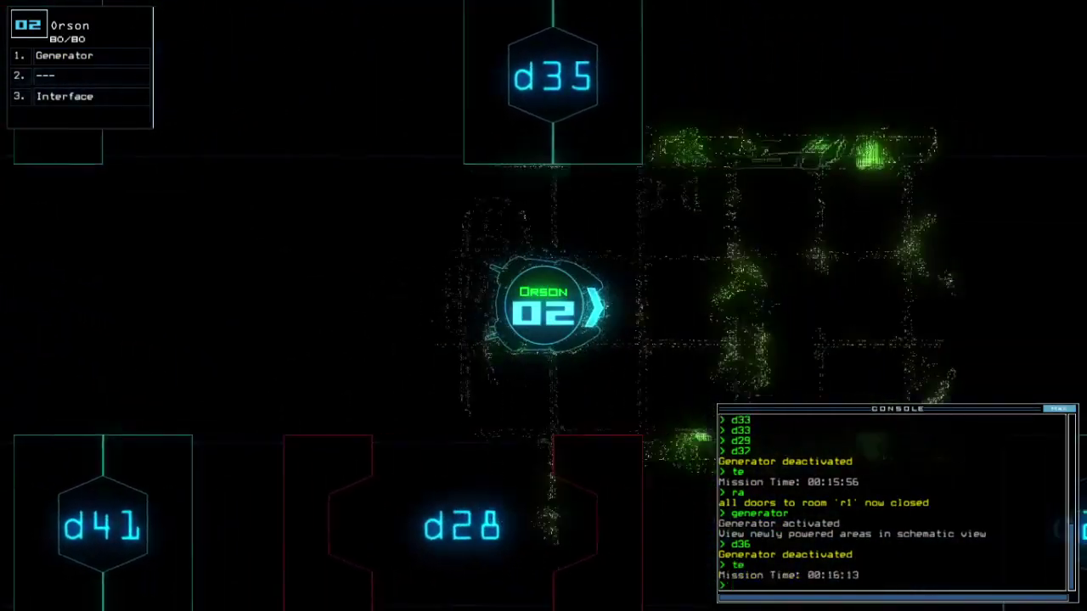
key(Right)
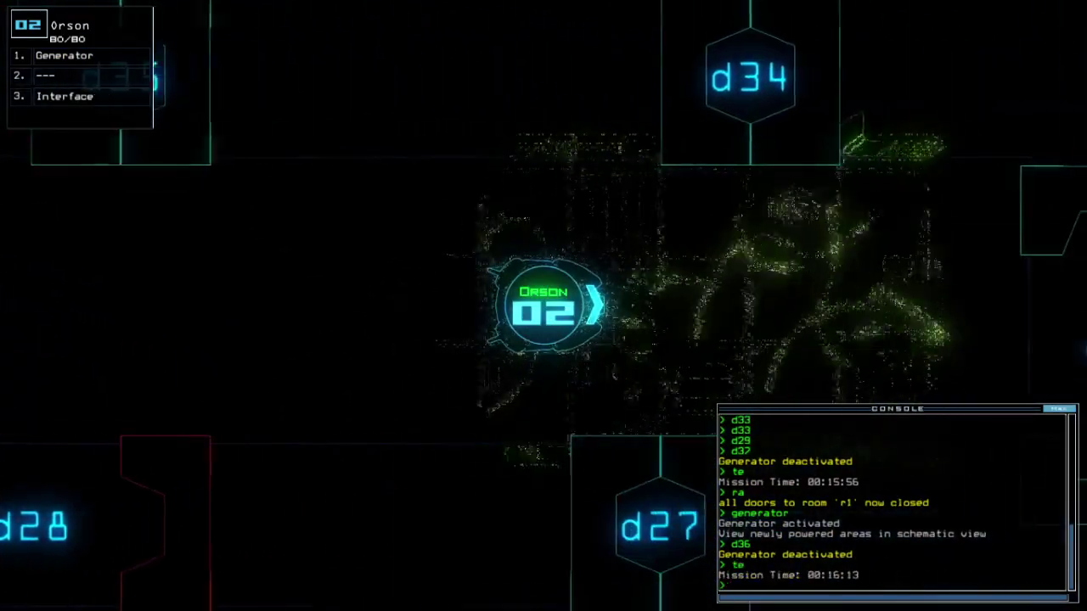
key(Right)
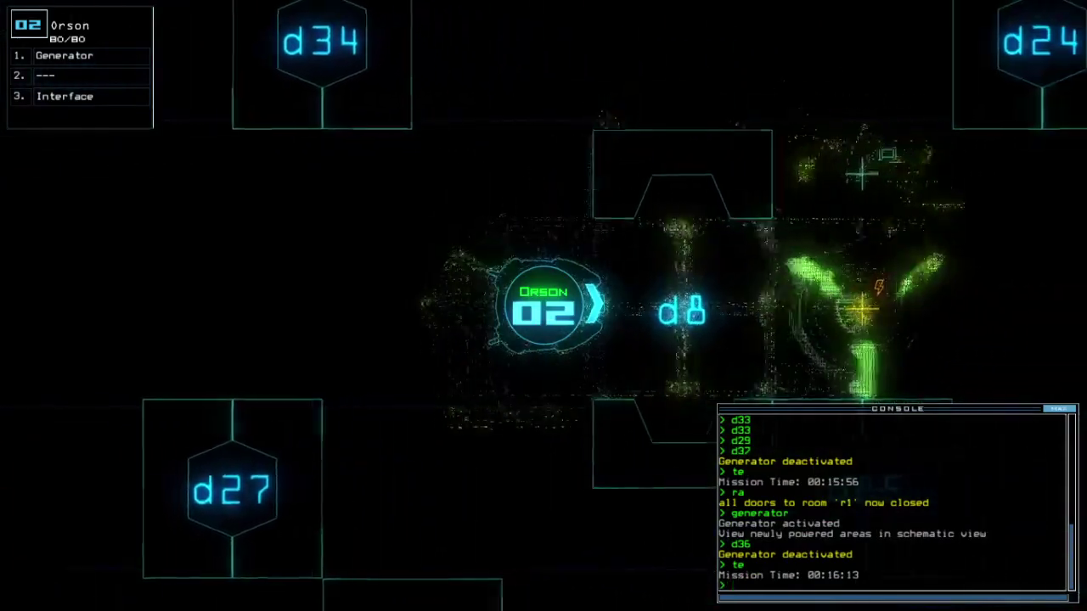
text(generator)
key(Return)
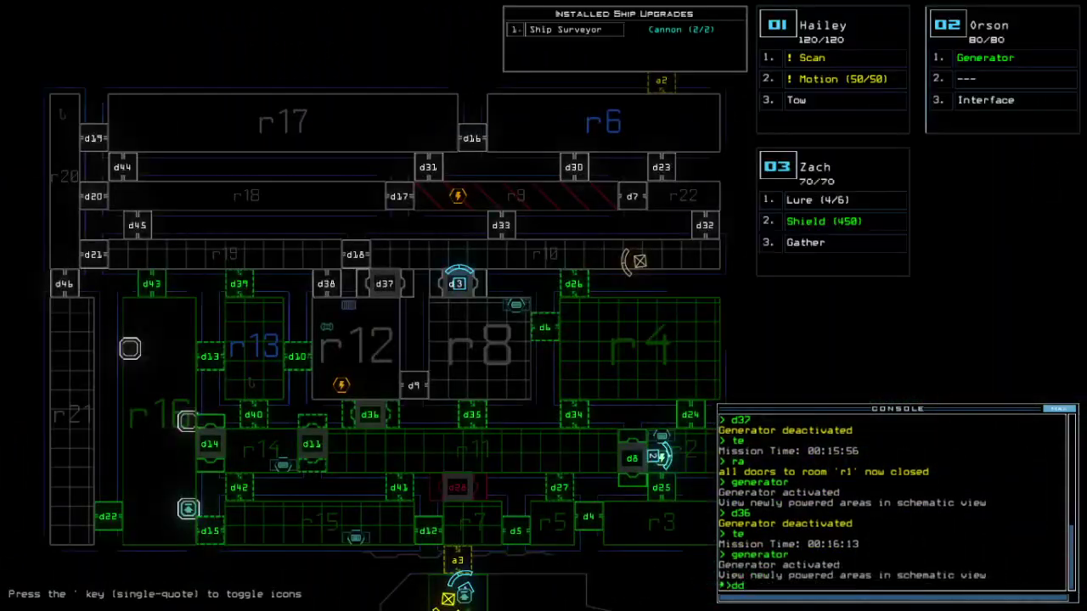
text(a1)
Re-dock at airlock a1, vent room r7 to space via a3, then run 'f r22'
key(Return)
text(vacuum r7 a3)
key(Return)
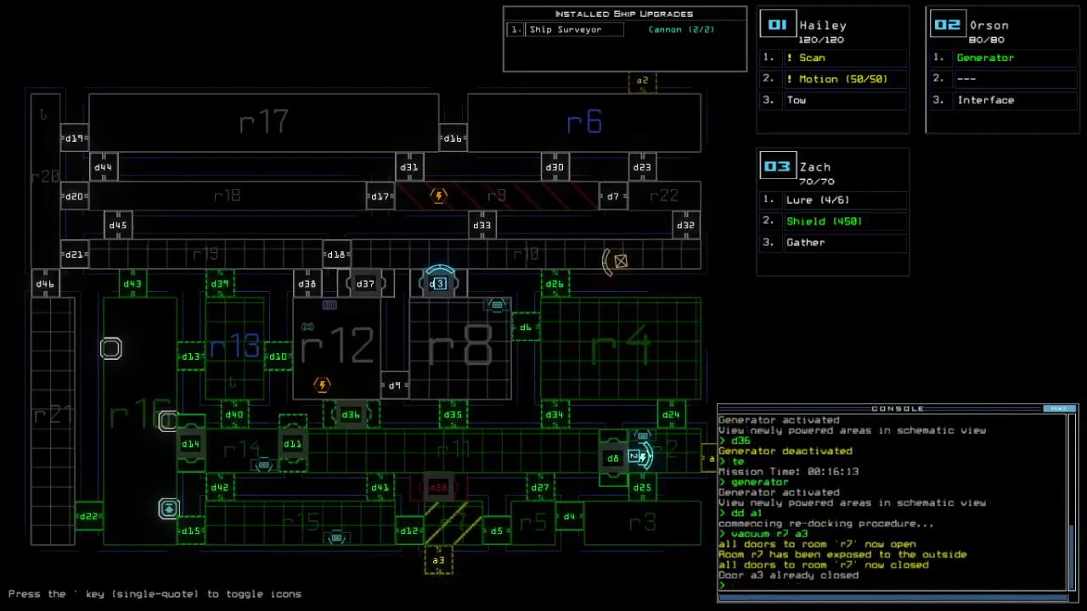
key(space)
key(g)
key(space)
text(f)
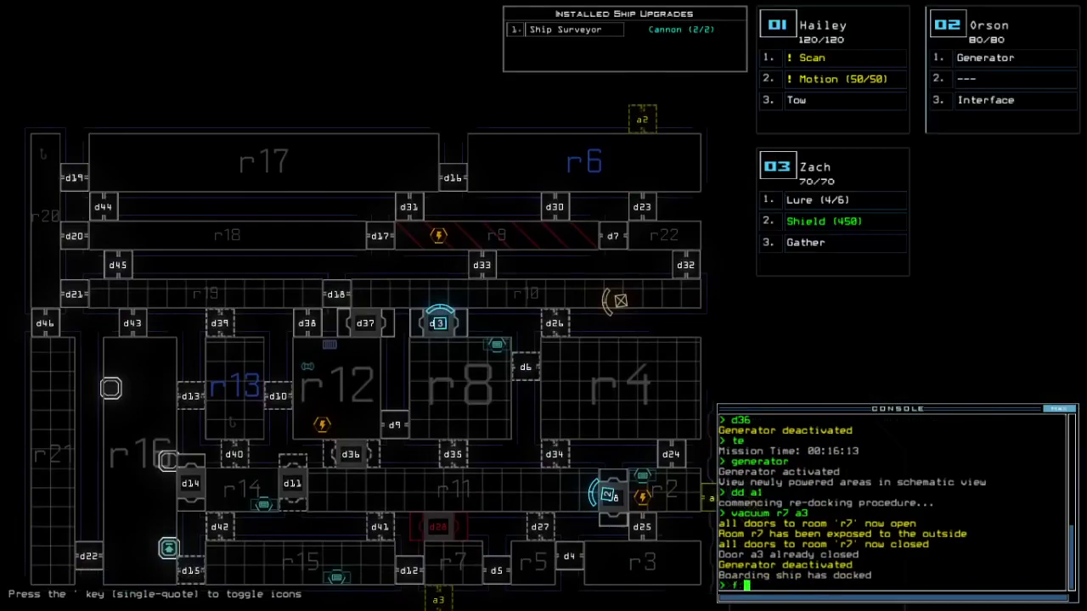
text(r22)
key(Return)
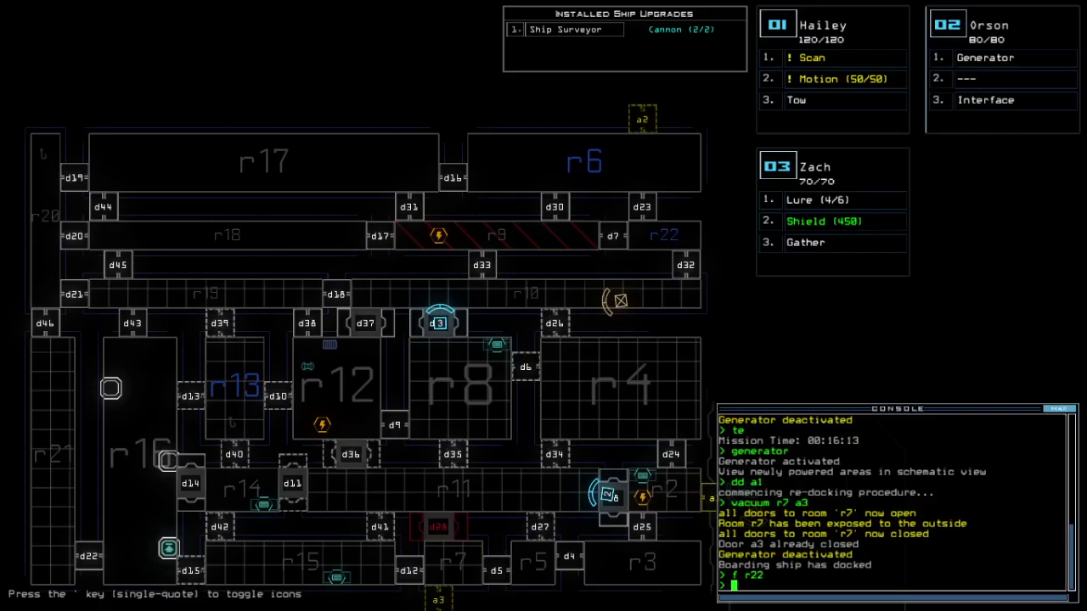
Start re-docking the boarding ship at airlock a2 while moving Orson along the corridor
key(2)
key(Left)
key(Left)
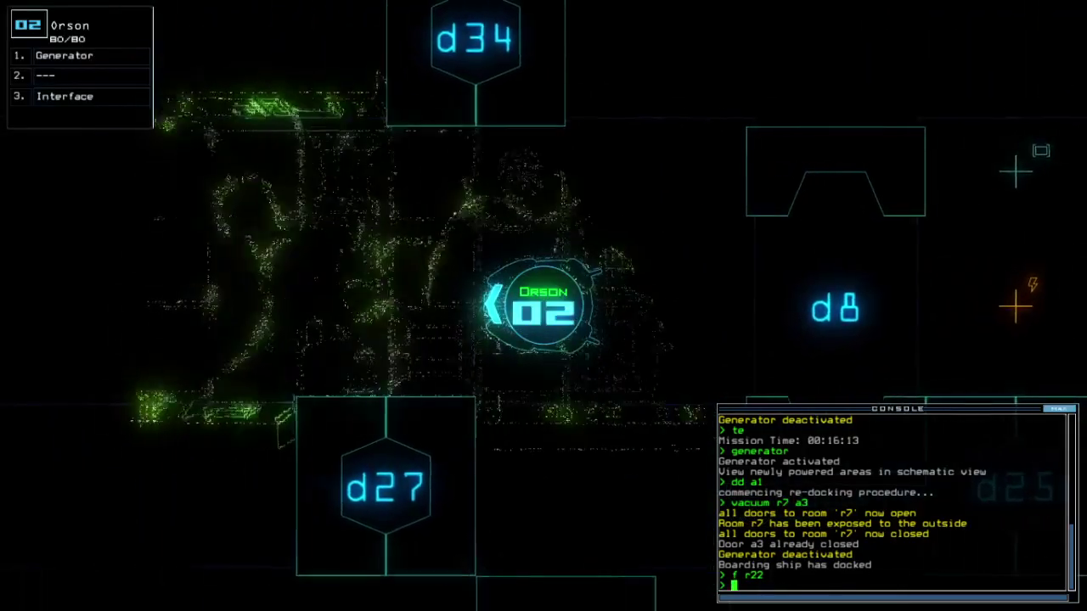
text(dd a2)
key(Return)
key(3)
key(2)
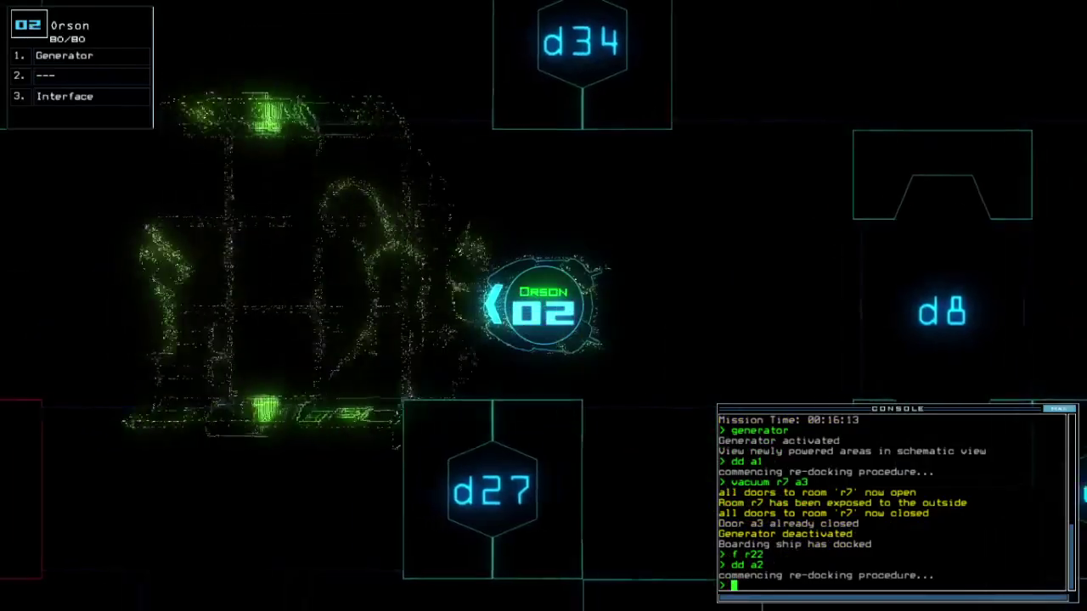
key(Up)
text(dd a)
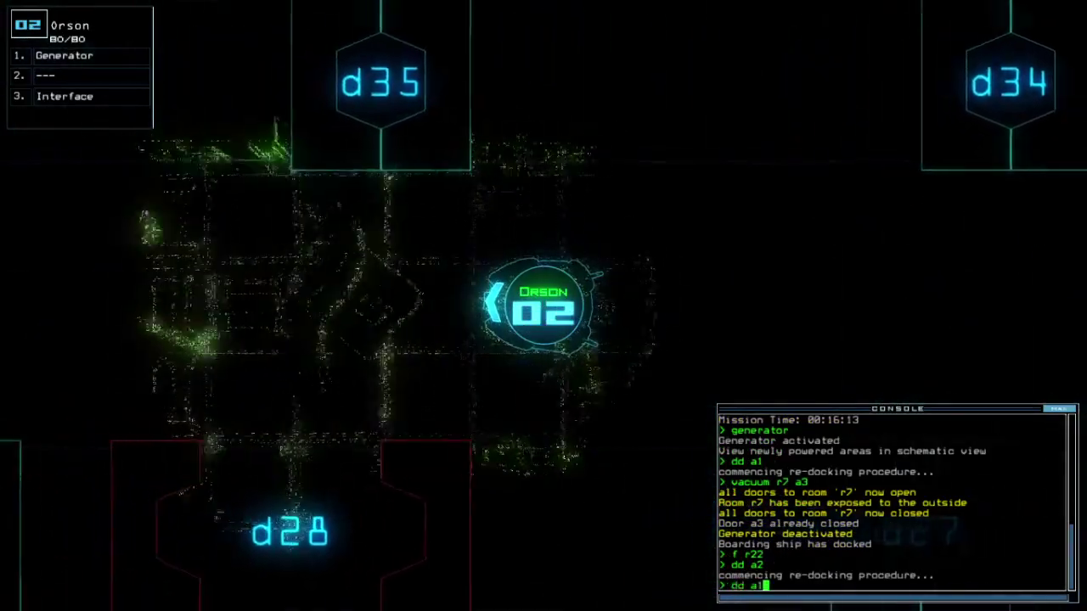
text(1)
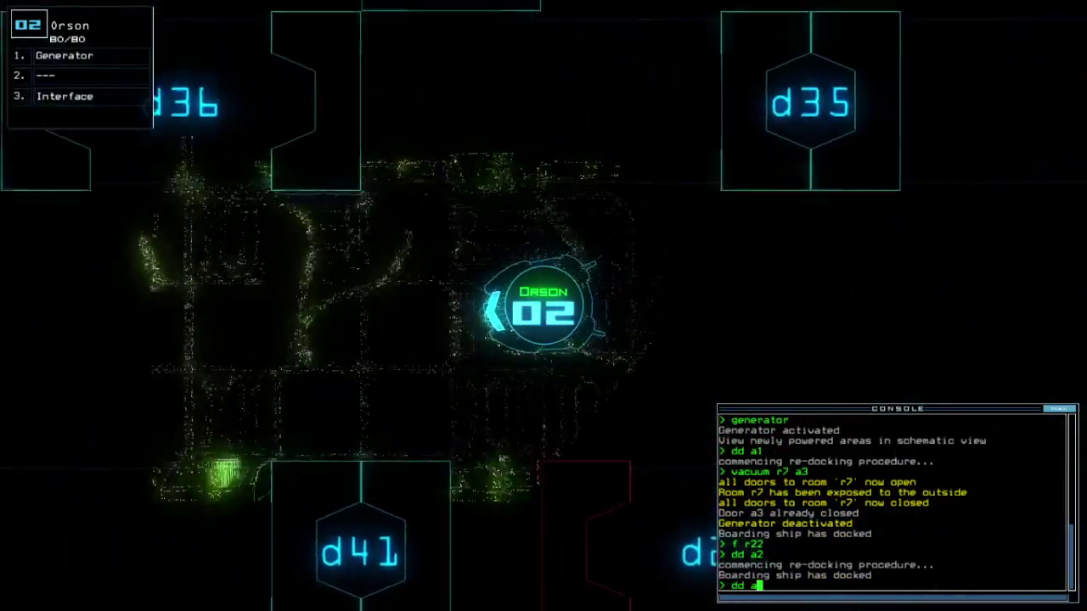
Re-dock at airlock a3 instead and switch the generator back on
key(BackSpace)
text(3)
key(Return)
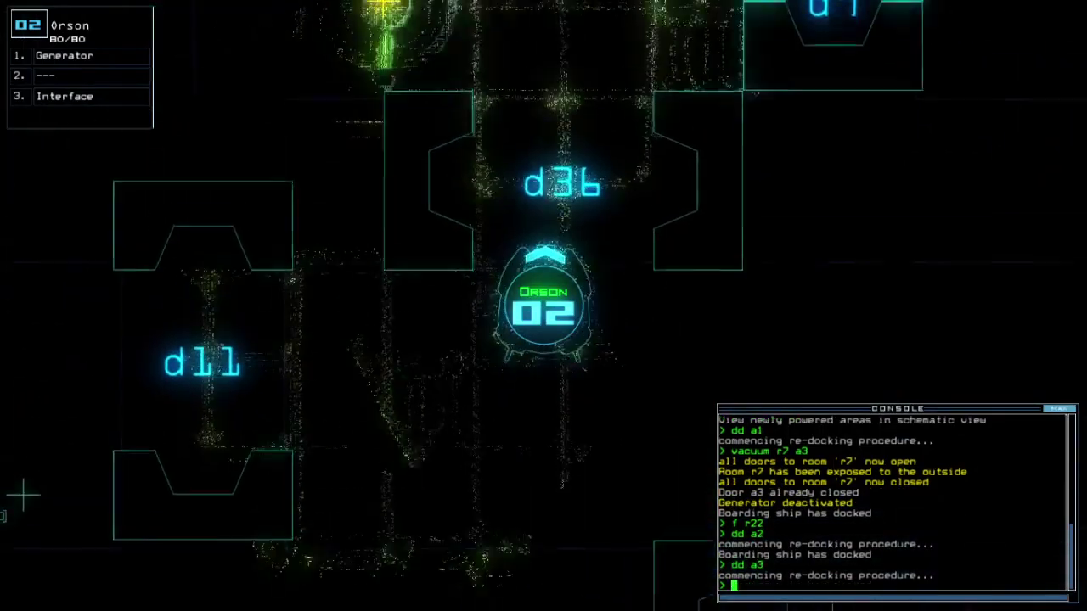
text(generator)
key(Return)
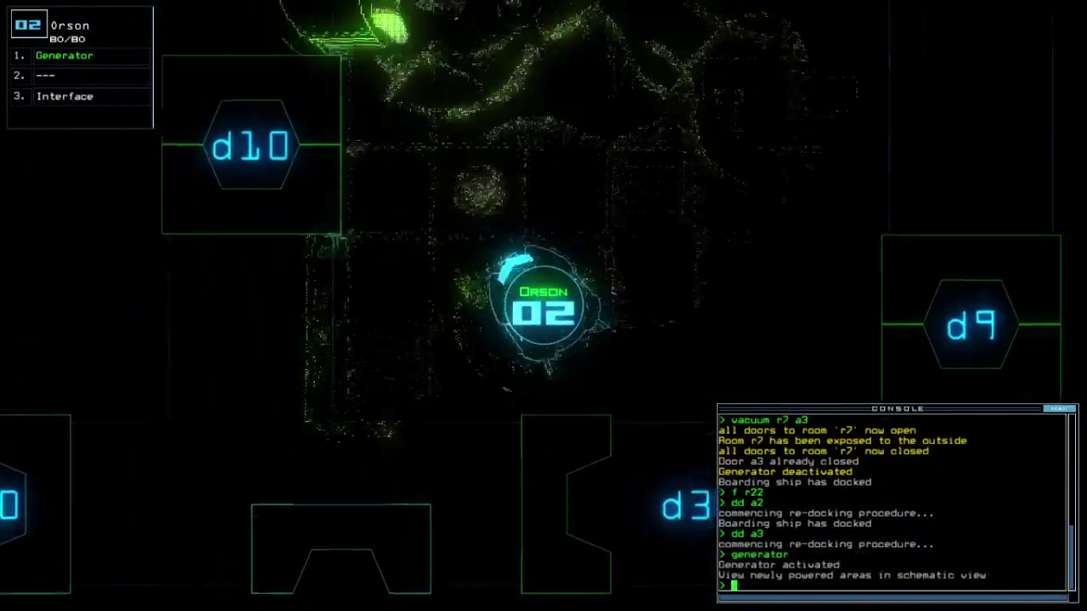
key(space)
key(3)
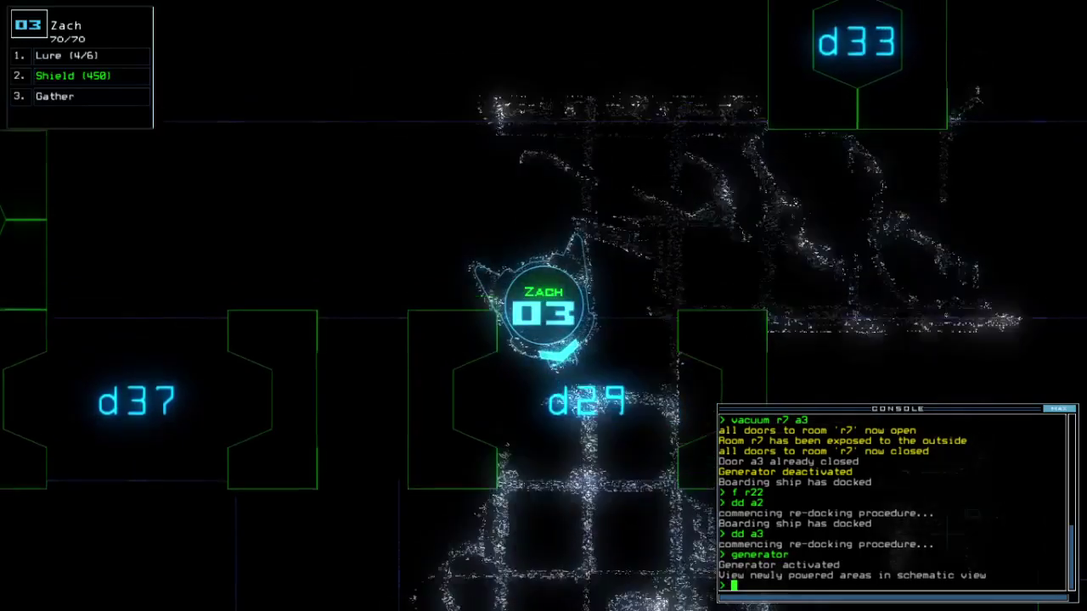
key(space)
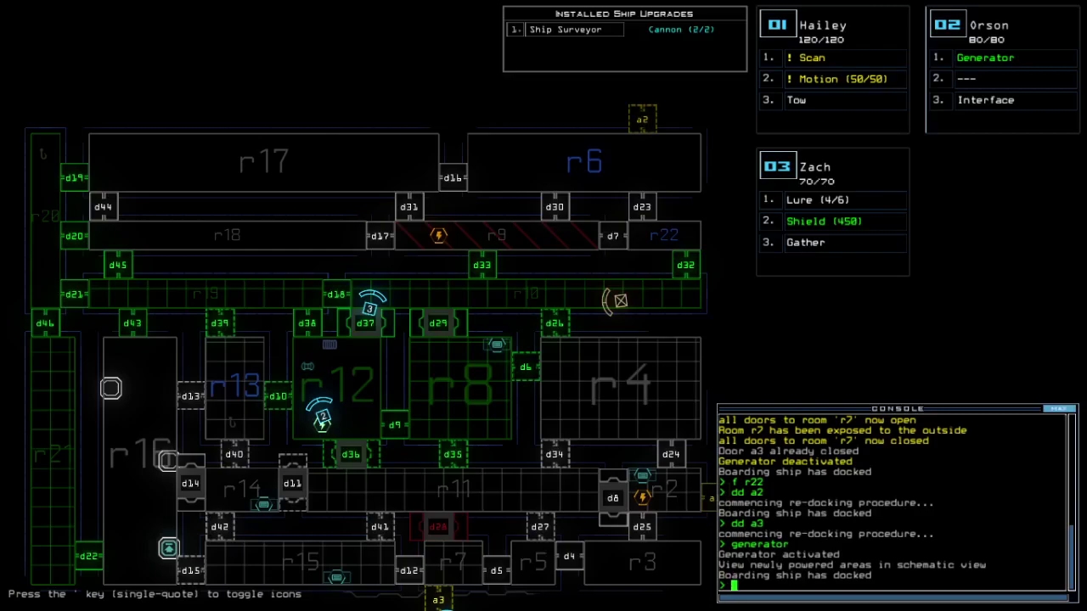
text(d37)
Toggle doors d37 and d29, then cannon r20 to blow out doors d19–d21
key(Return)
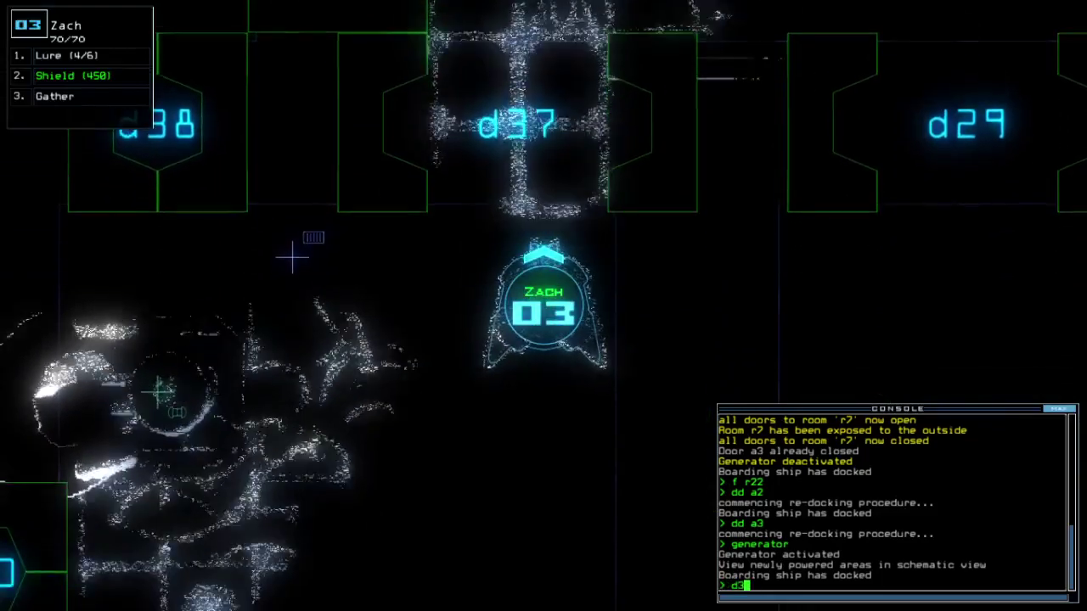
text(29)
key(Return)
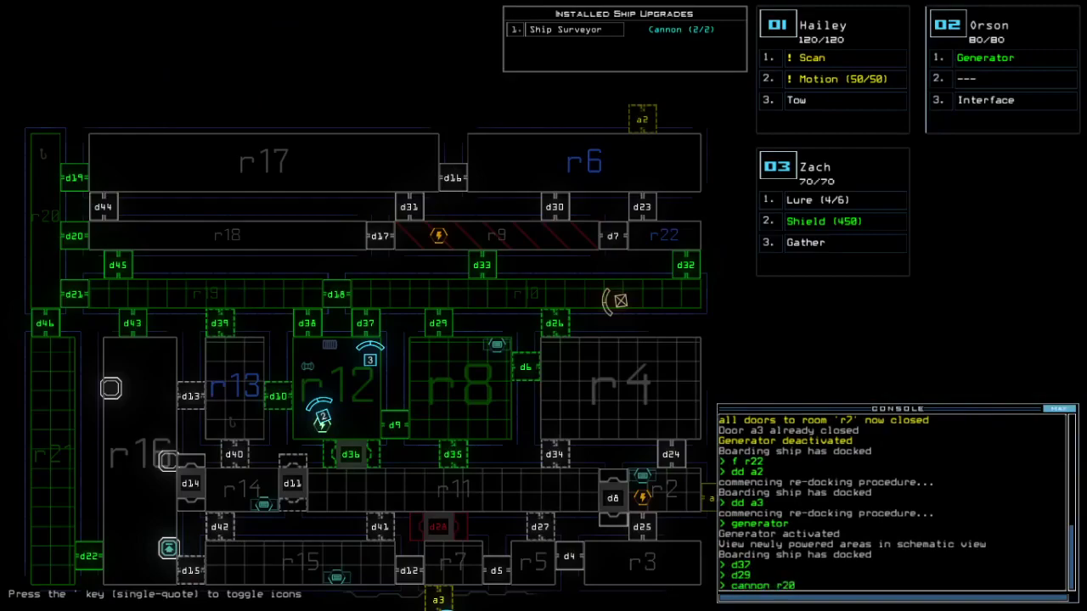
key(Return)
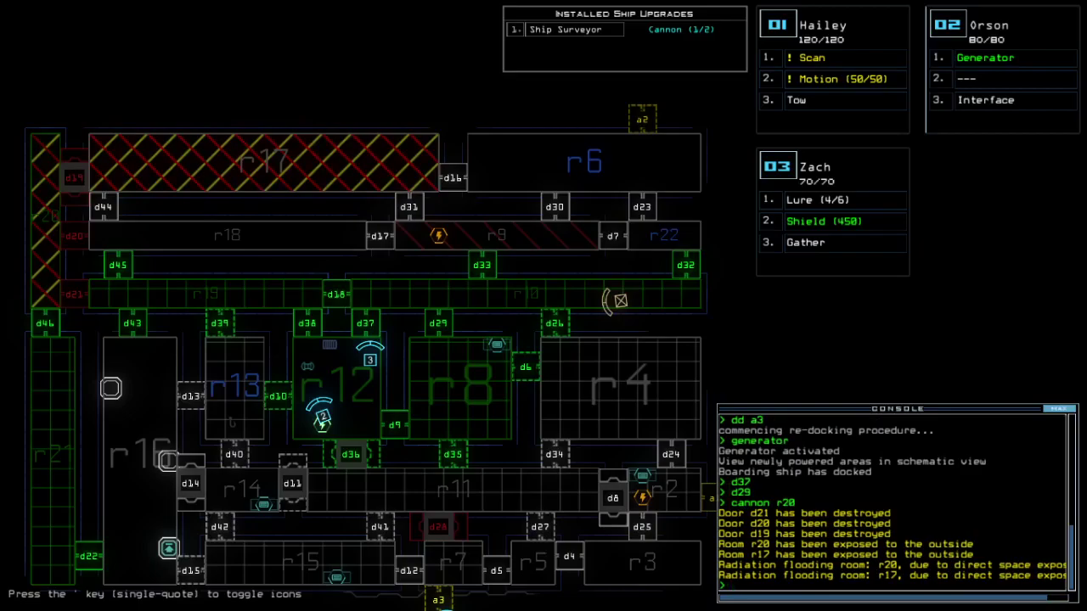
Drive drone 02 east past doors d35 and d34 toward d24
key(2)
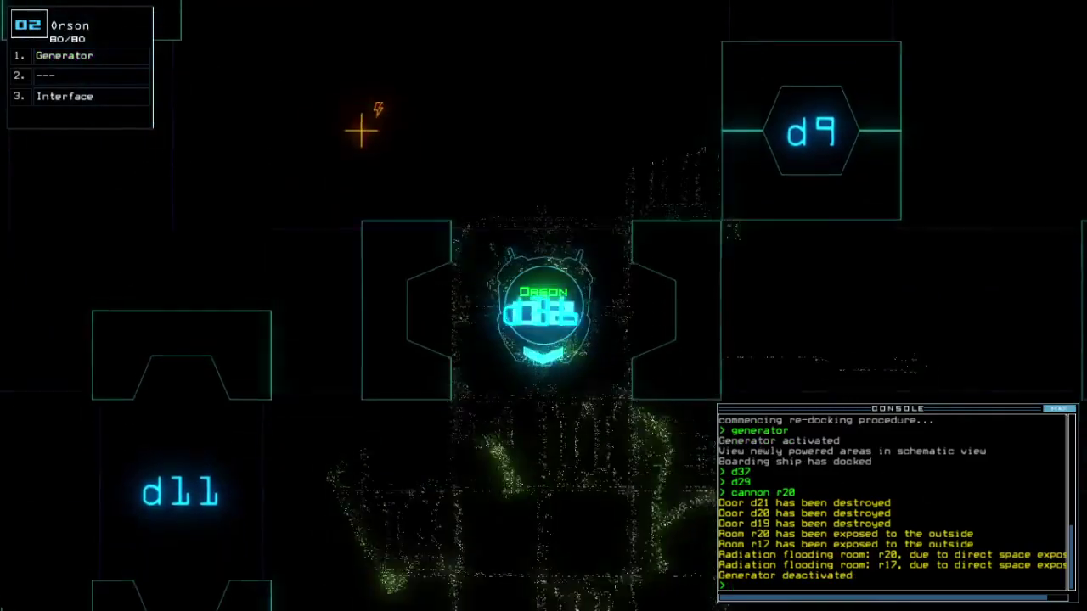
key(Right)
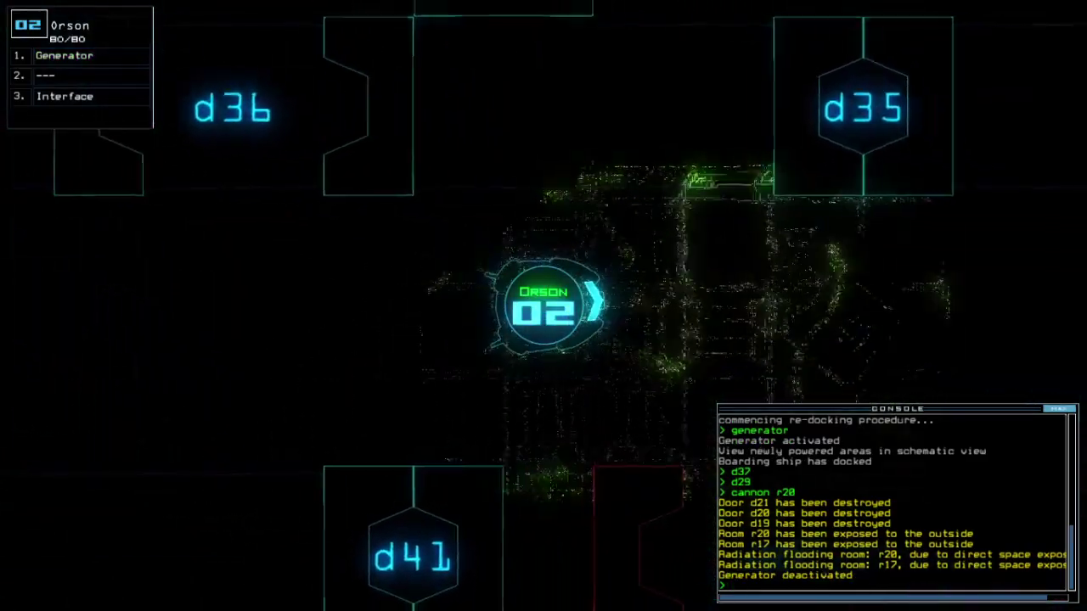
key(Up)
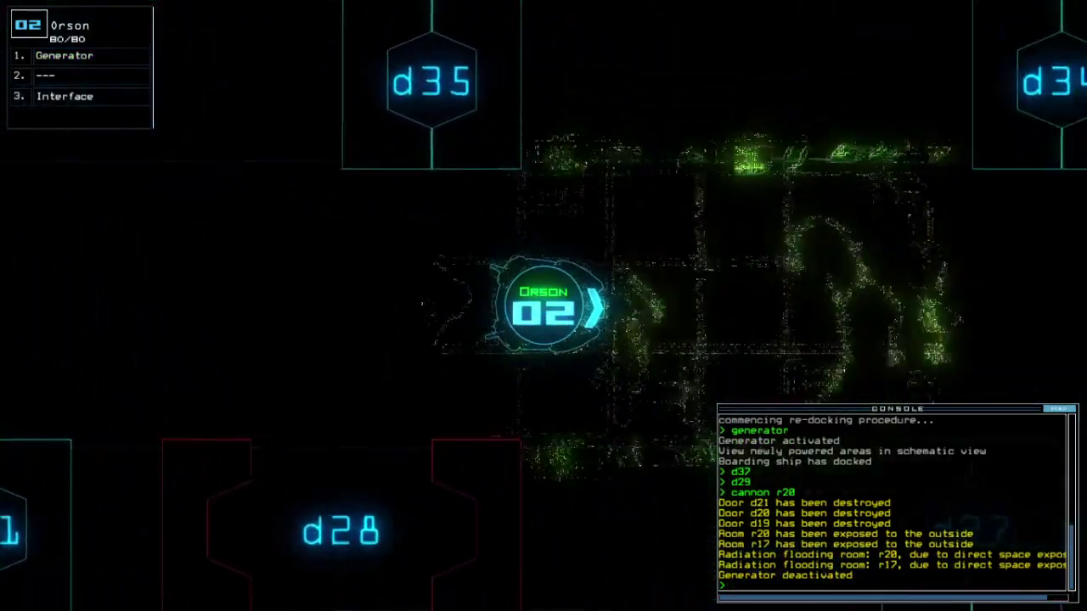
key(Up)
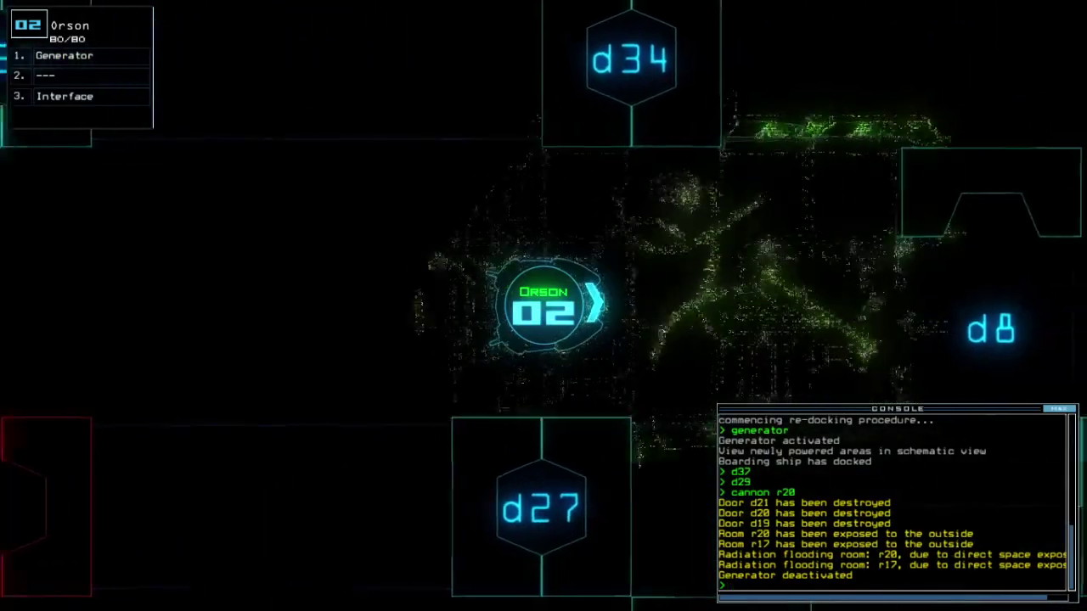
key(Up)
text(generator)
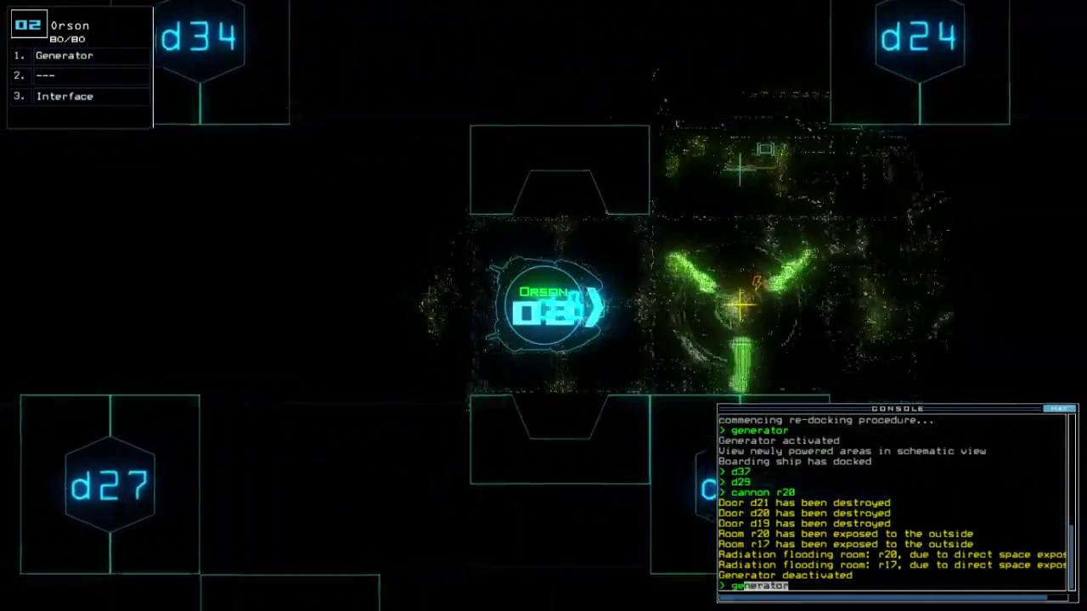
Power the generator back on and toggle doors d14 and d11
key(Return)
key(space)
text(d1)
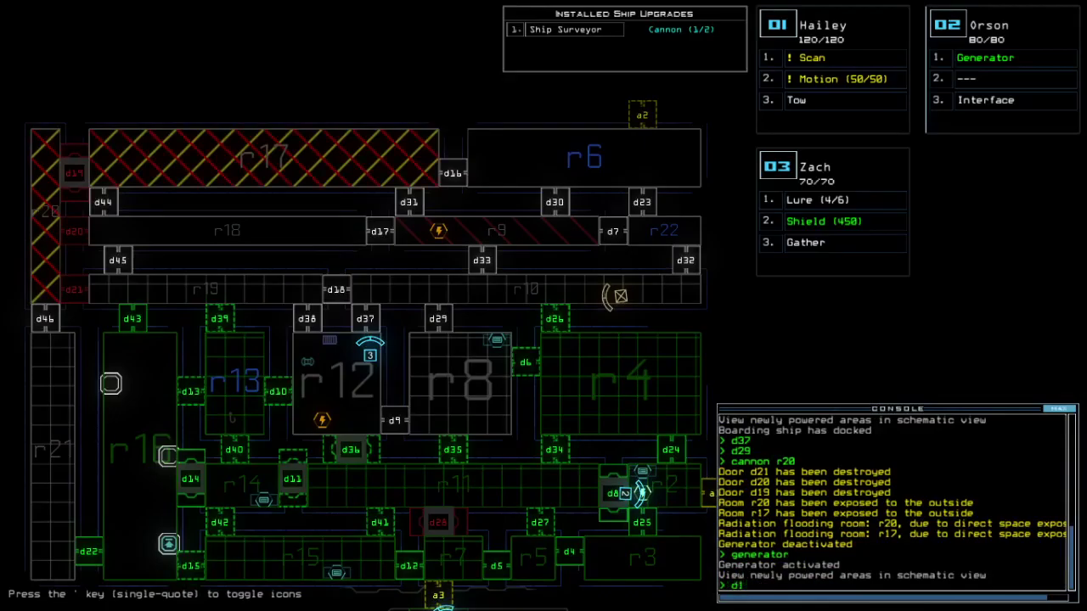
text(1)
key(Return)
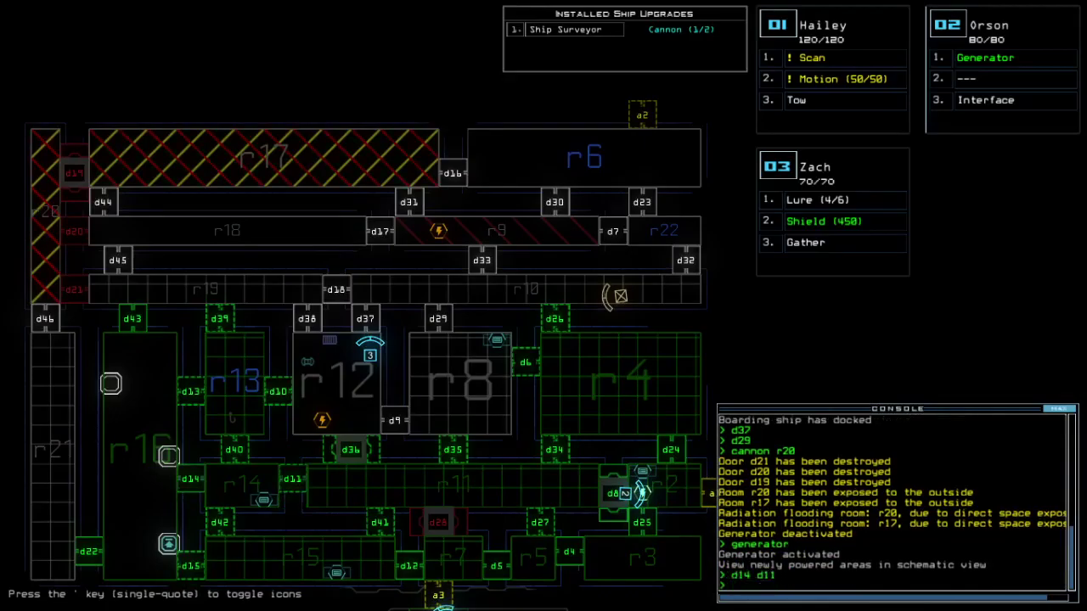
Drive drone 02 back west through d36, restart the generator, and open all r1 doors
key(space)
key(Left)
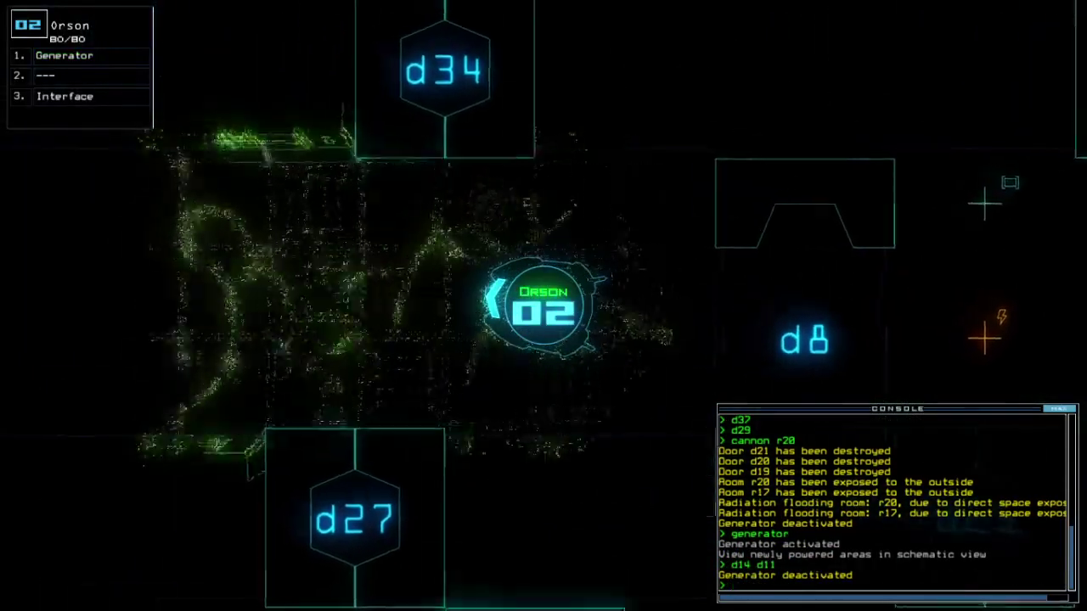
key(Left)
text(te)
key(Return)
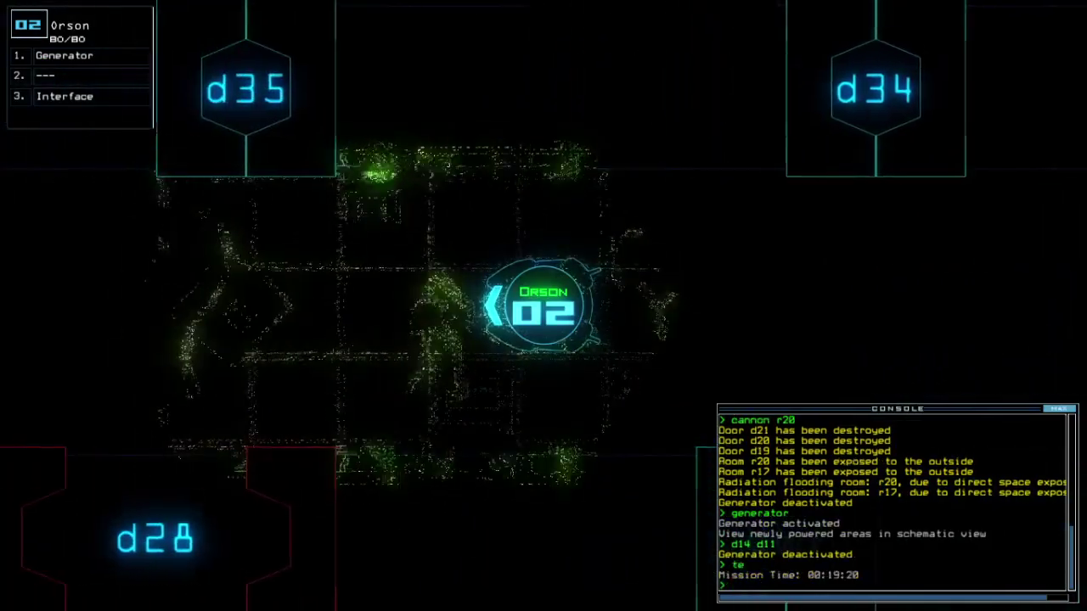
key(Left)
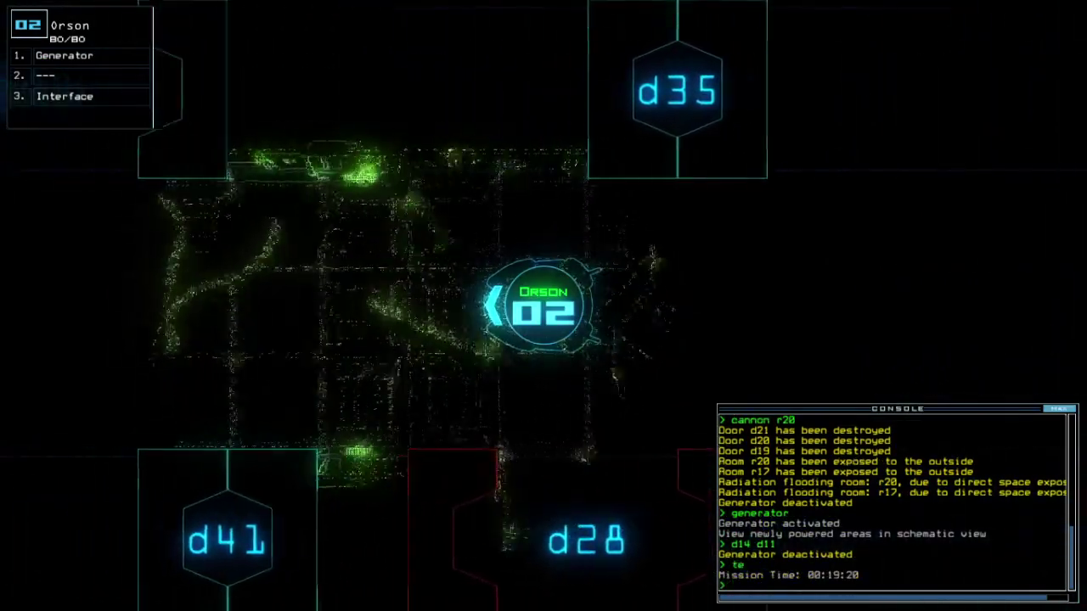
key(Left)
key(Up)
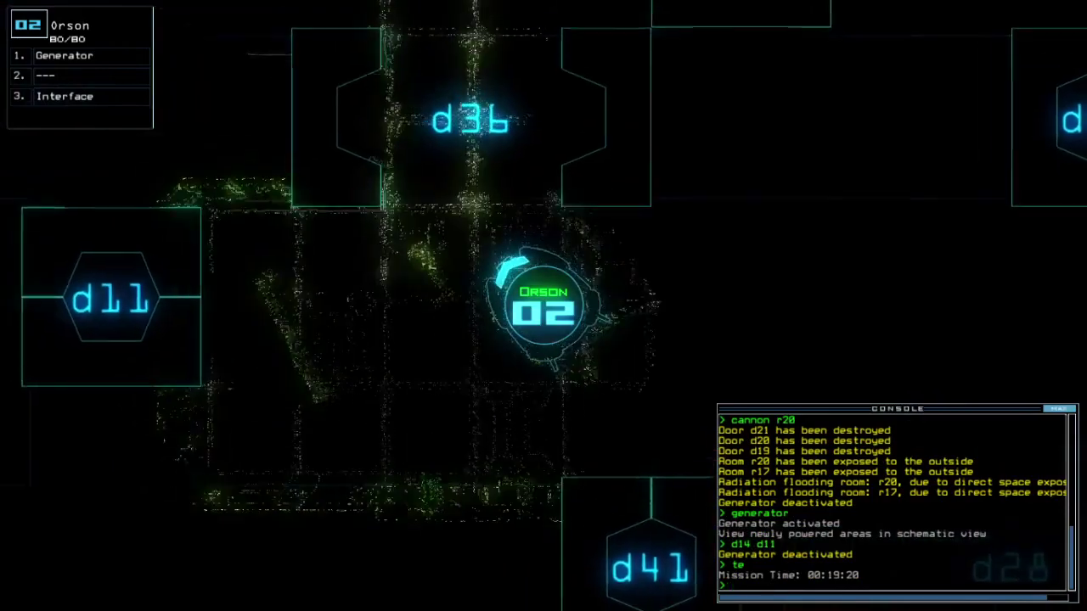
key(Up)
text(generator)
key(Return)
text(arr)
key(Return)
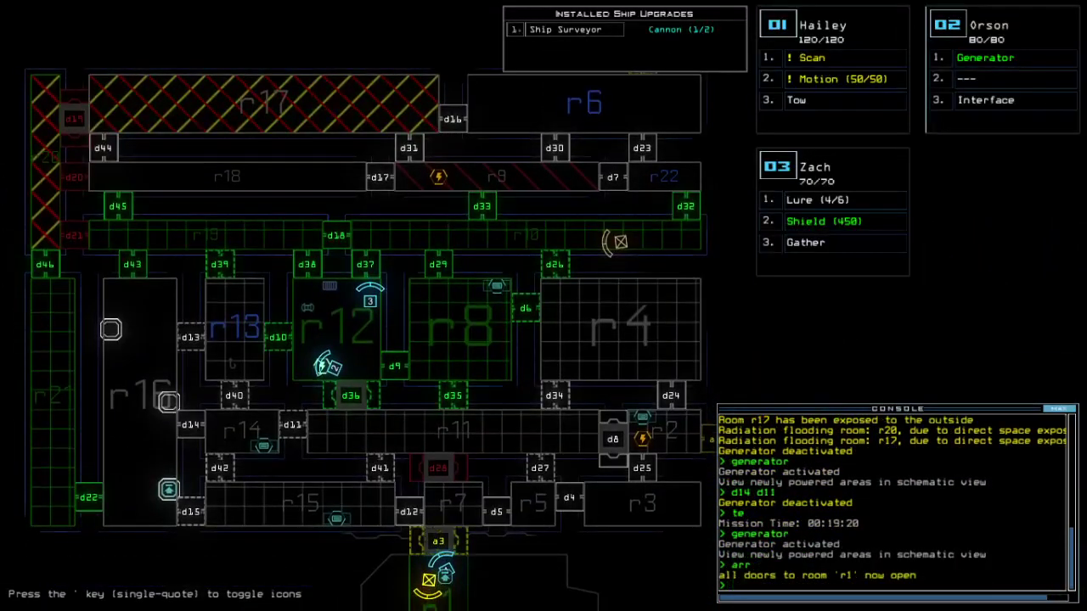
Toggle doors d22, d43, d18 and d32
key(space)
key(space)
text(d22 d43 d18 d3)
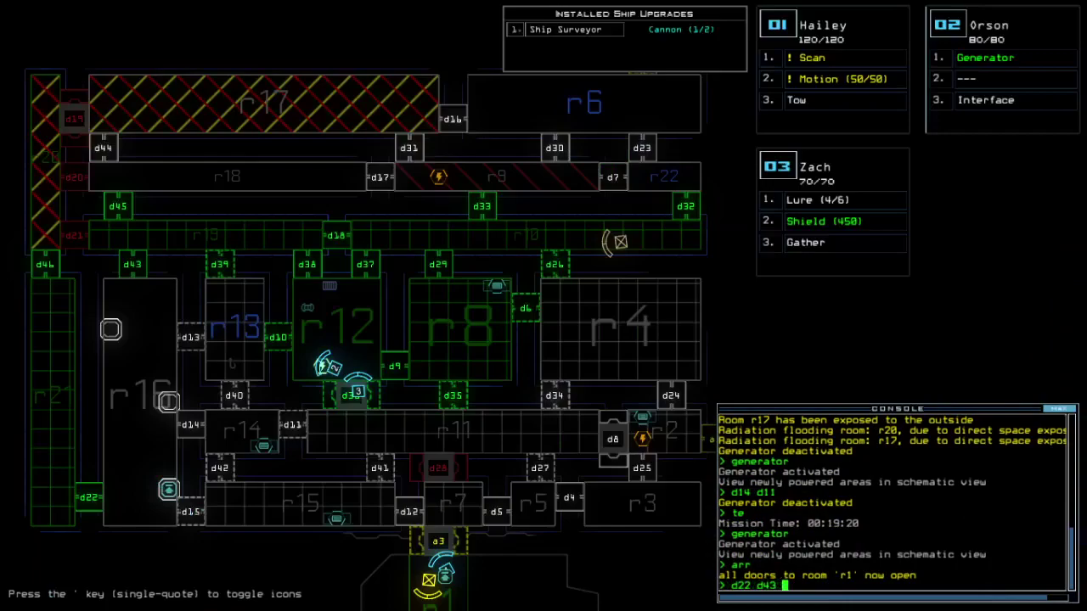
text(2)
key(Return)
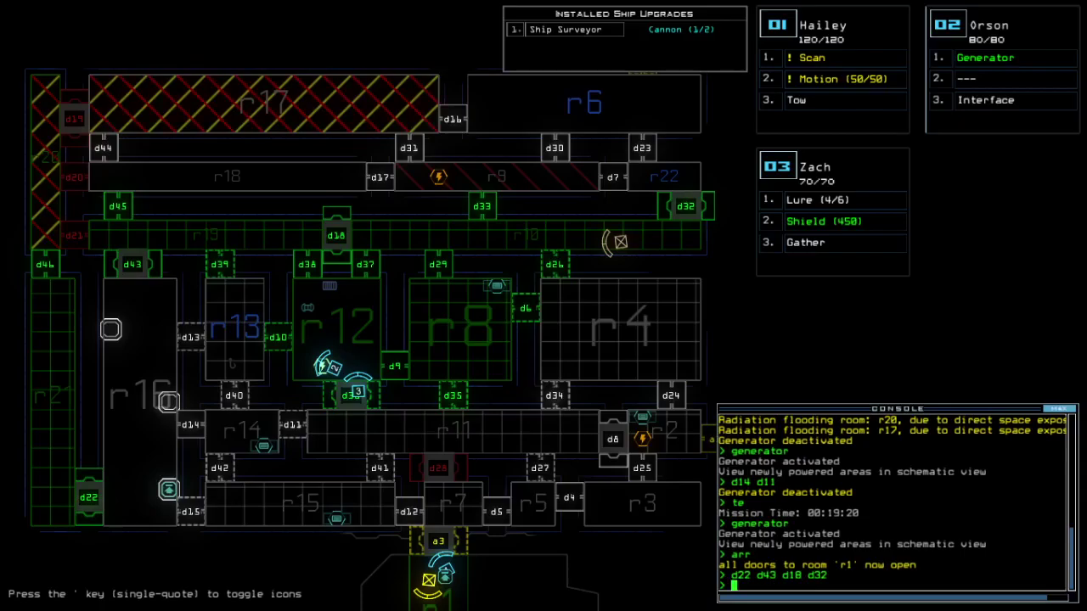
key(space)
key(space)
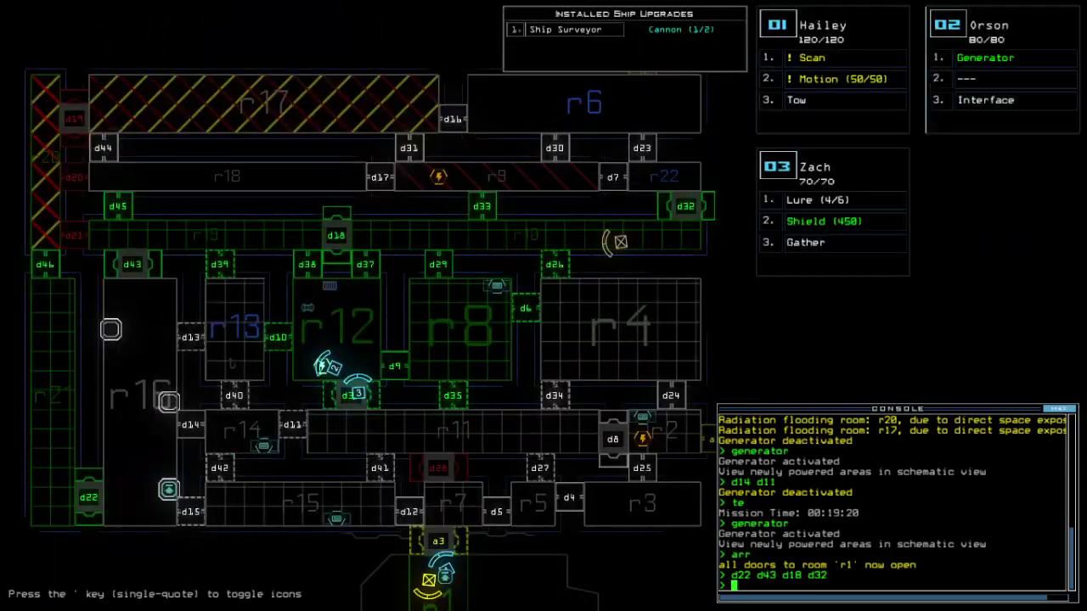
key(space)
Park drone 02 beside drone 03 at d36 and power the generator with 'g'
key(1)
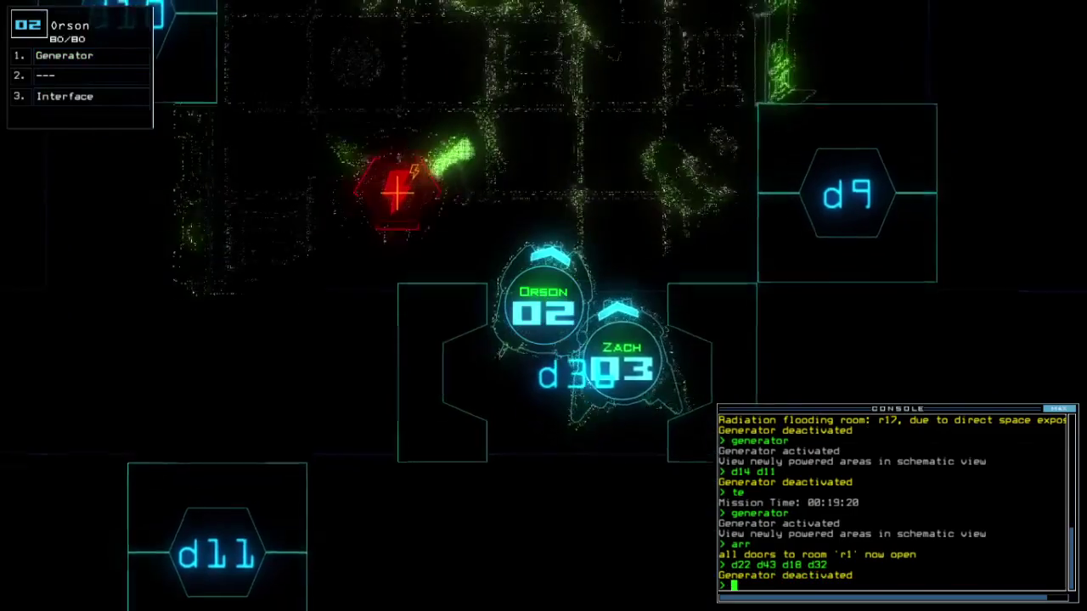
key(Down)
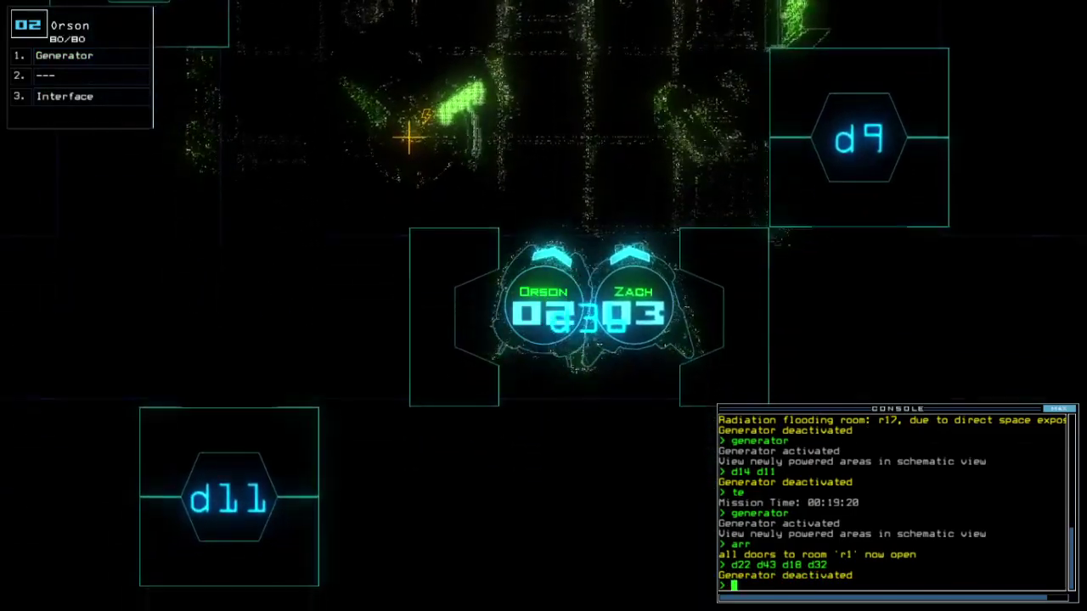
key(space)
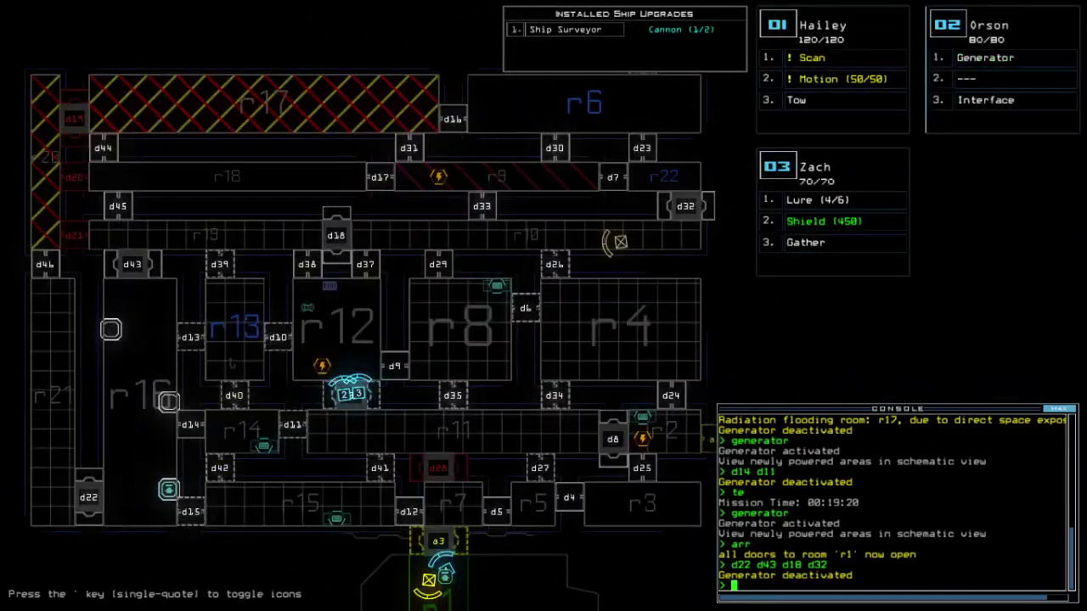
key(space)
key(space)
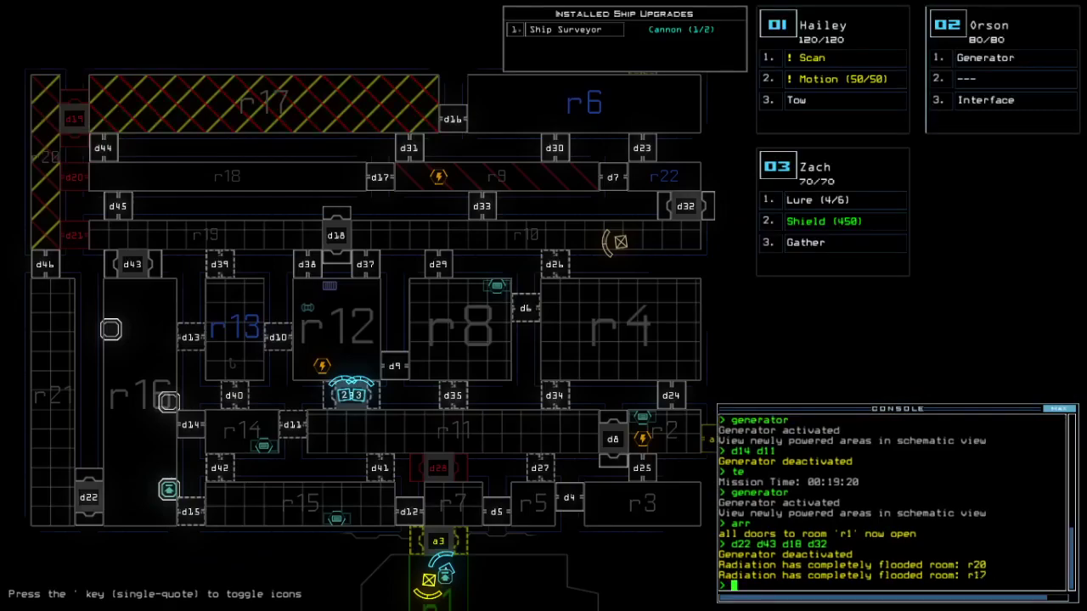
key(space)
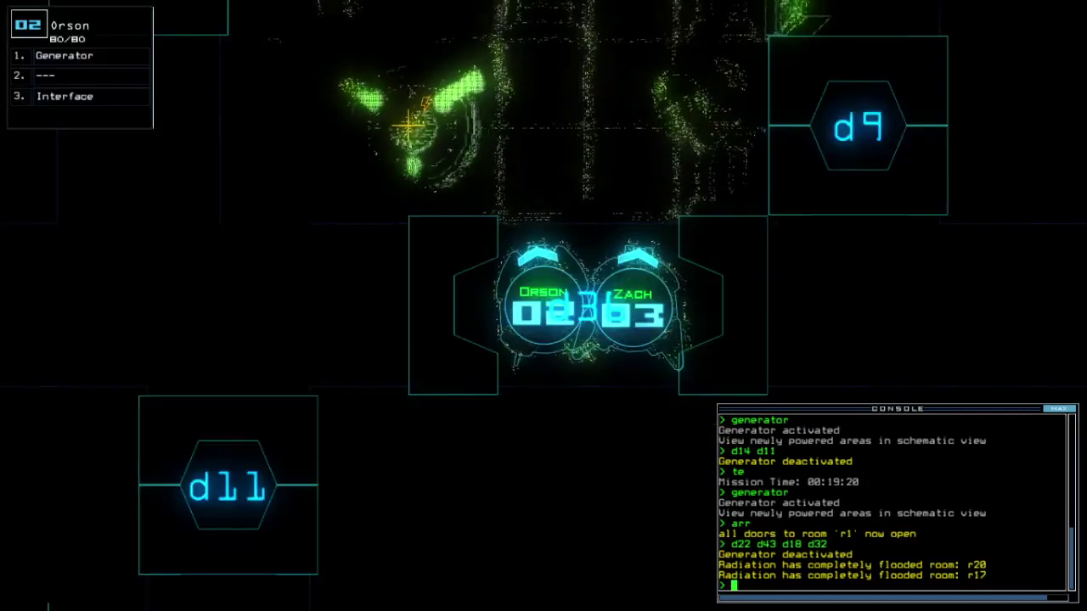
text(g)
key(Return)
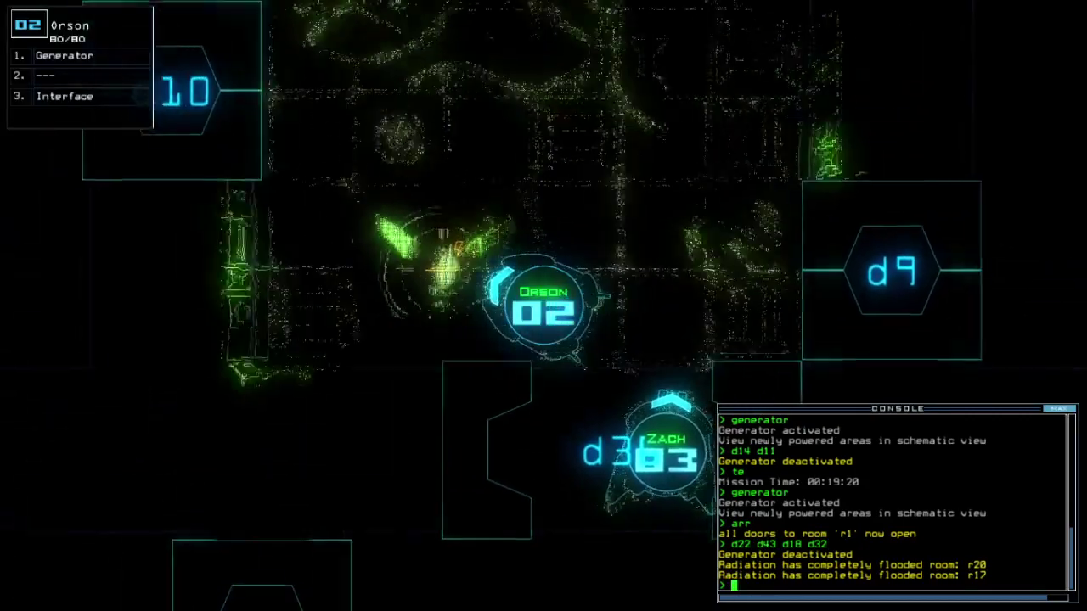
key(space)
text(d46)
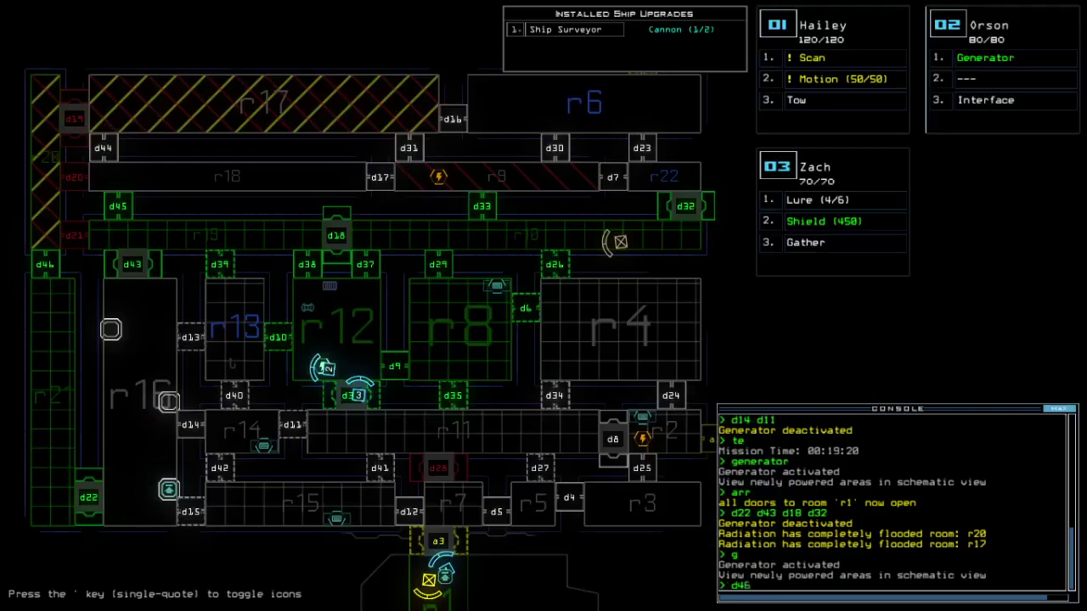
Toggle door d46, then pause the game
key(Return)
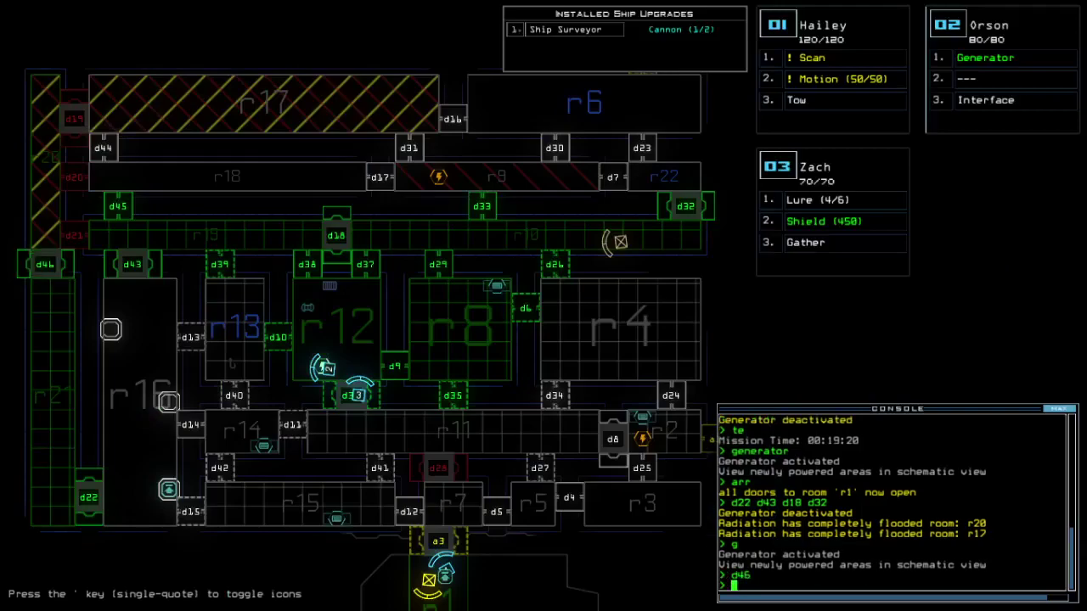
key(Escape)
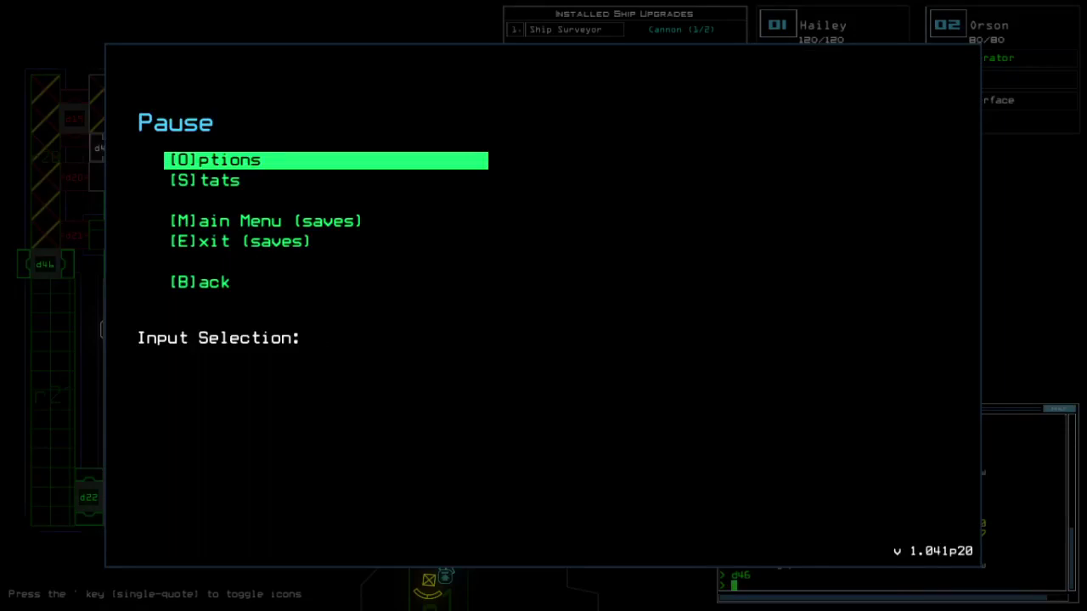
Close the pause menu and return to the ship schematic
key(Escape)
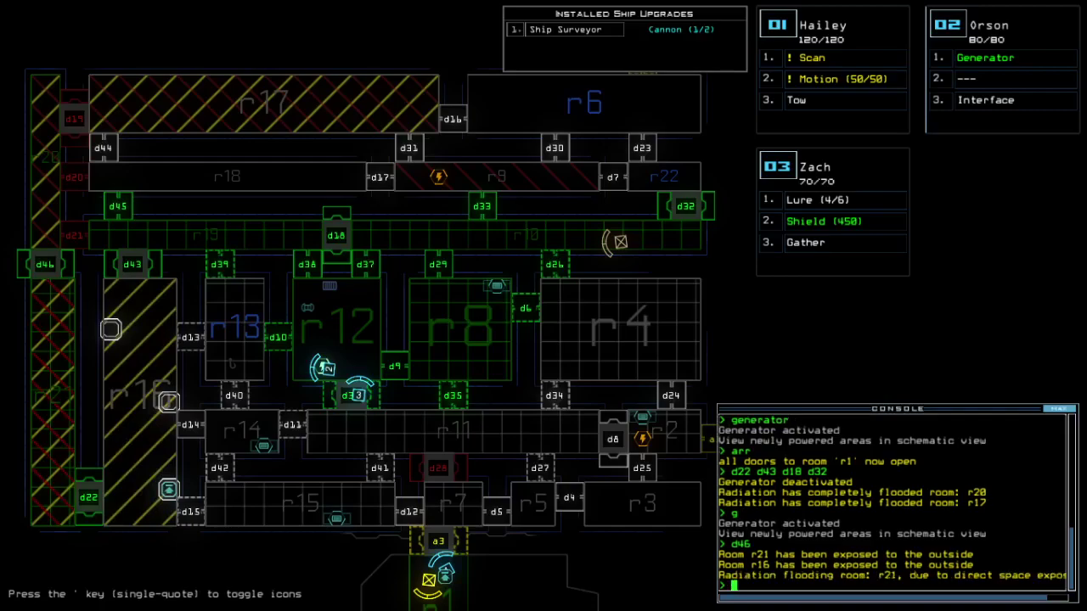
text(cc)
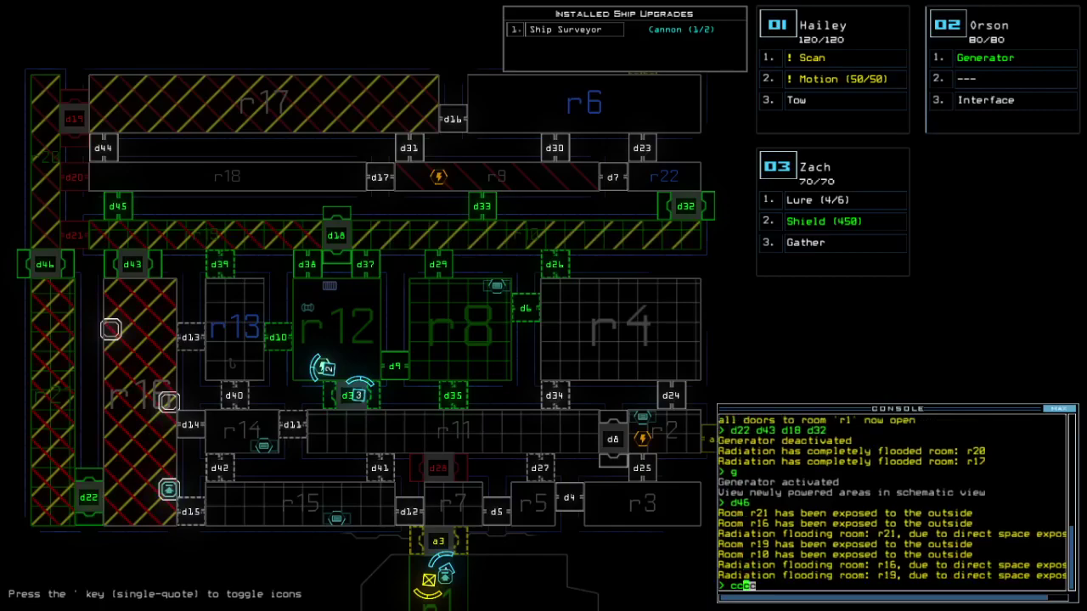
text(cc)
Close six doors with 'cccc' and route drones 2 and 3 to r1 with 'end'
key(Return)
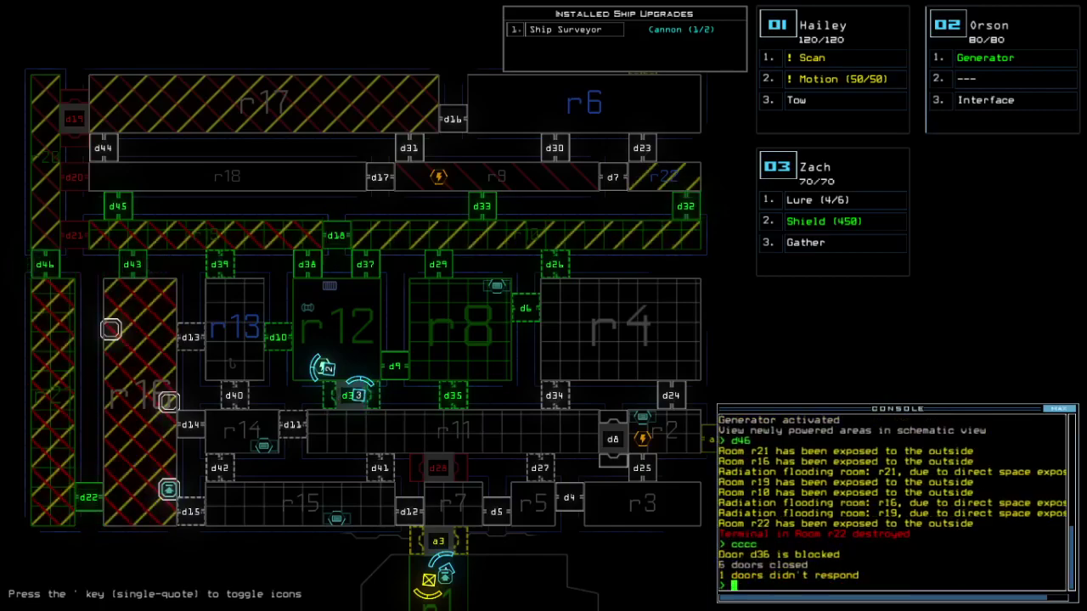
scroll(365, 339, up, 1)
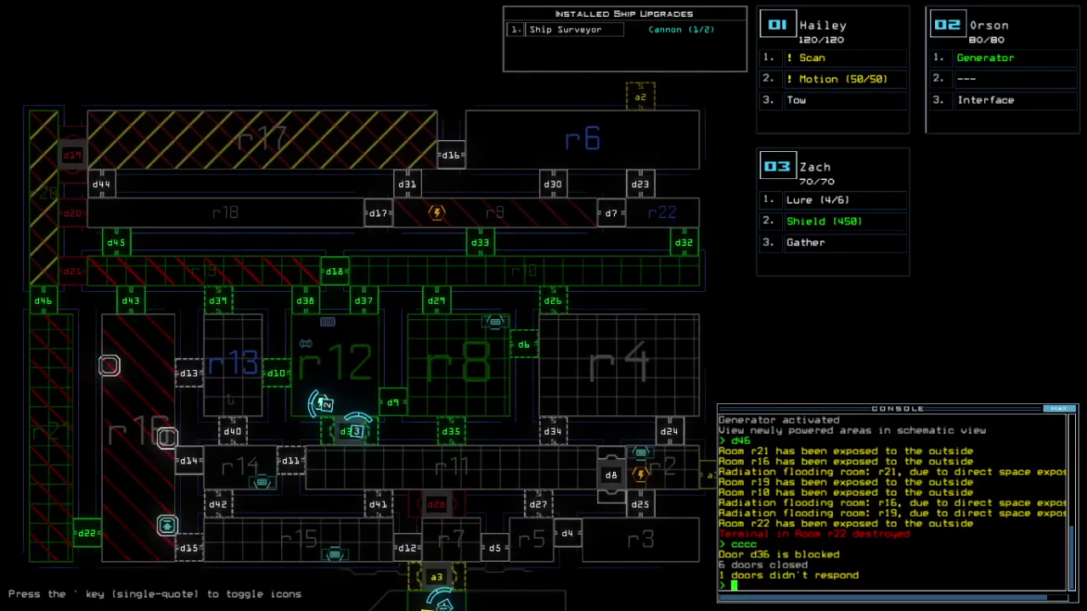
scroll(365, 340, down, 1)
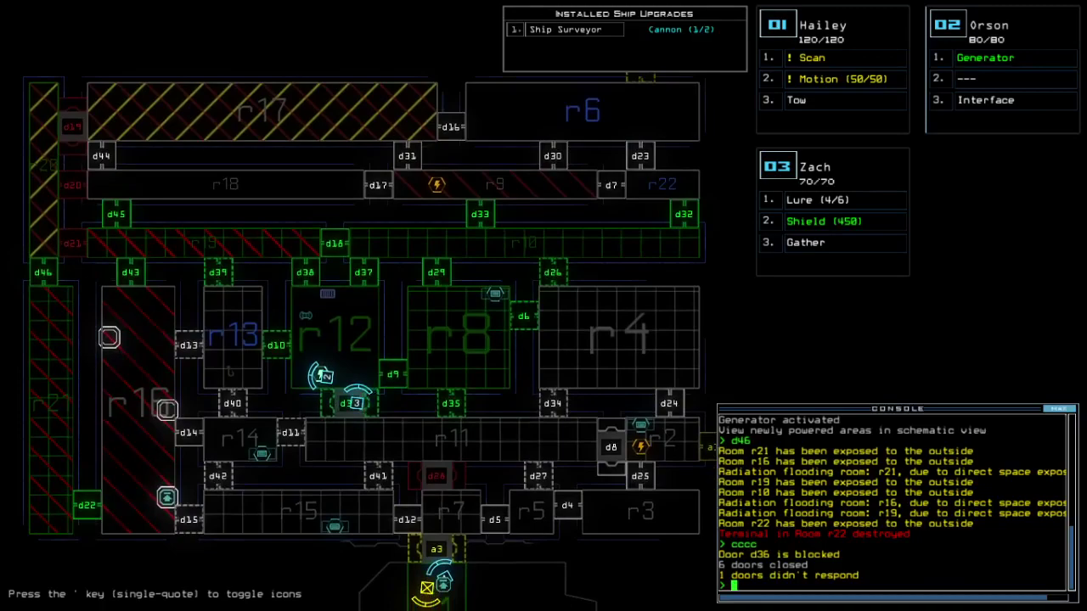
text(a)
text(end)
key(Return)
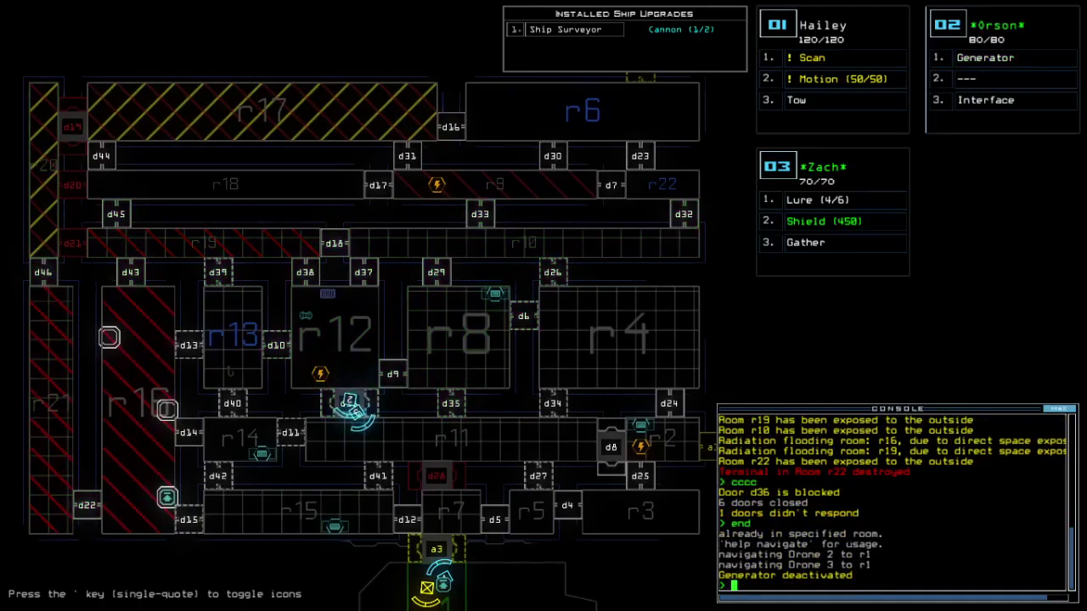
Seal all doors to room r1 with 'ra'
key(space)
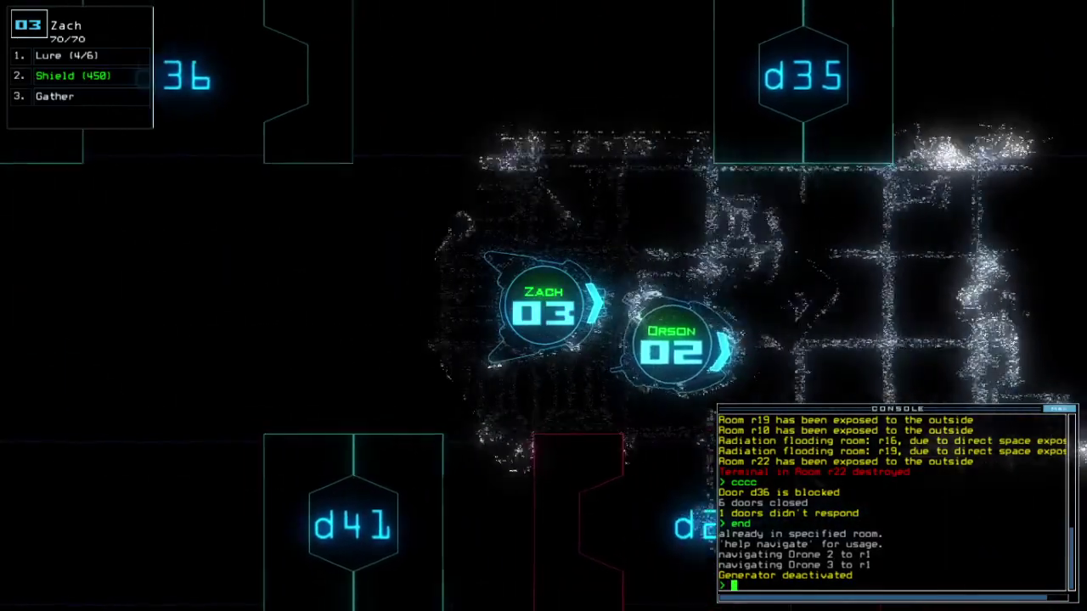
key(space)
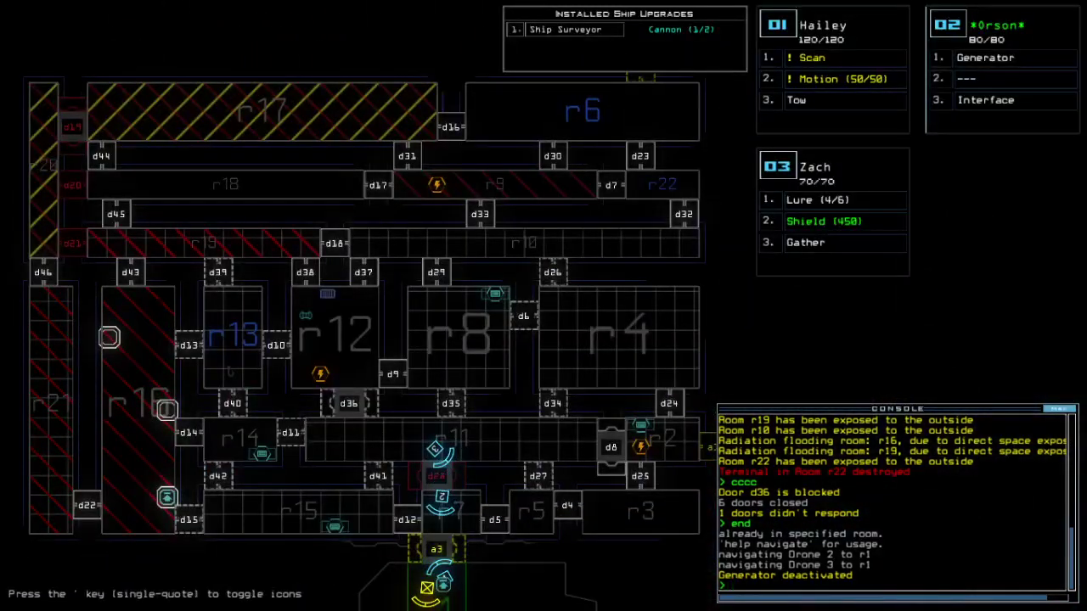
key(space)
text(2ra)
key(Return)
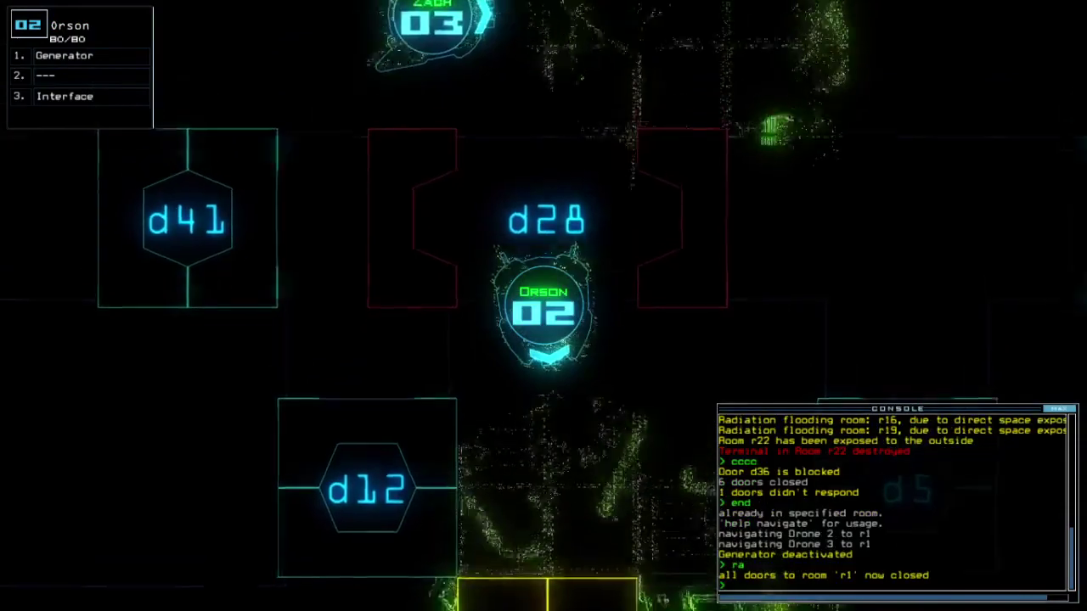
text(dd a1)
Redock the boarding ship at airlock a1 and turn the generator back on
key(Return)
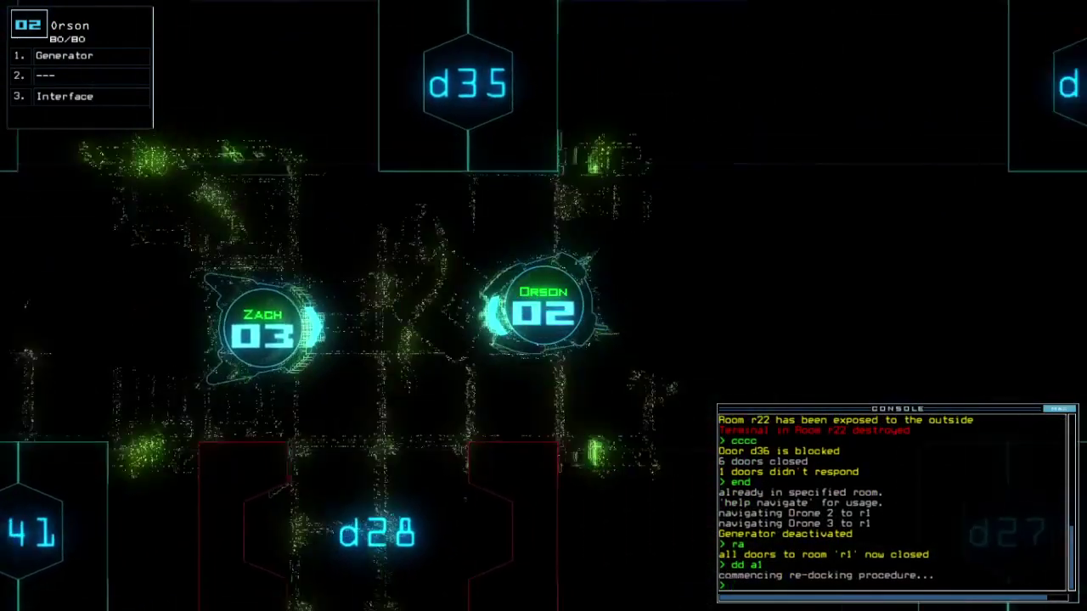
key(space)
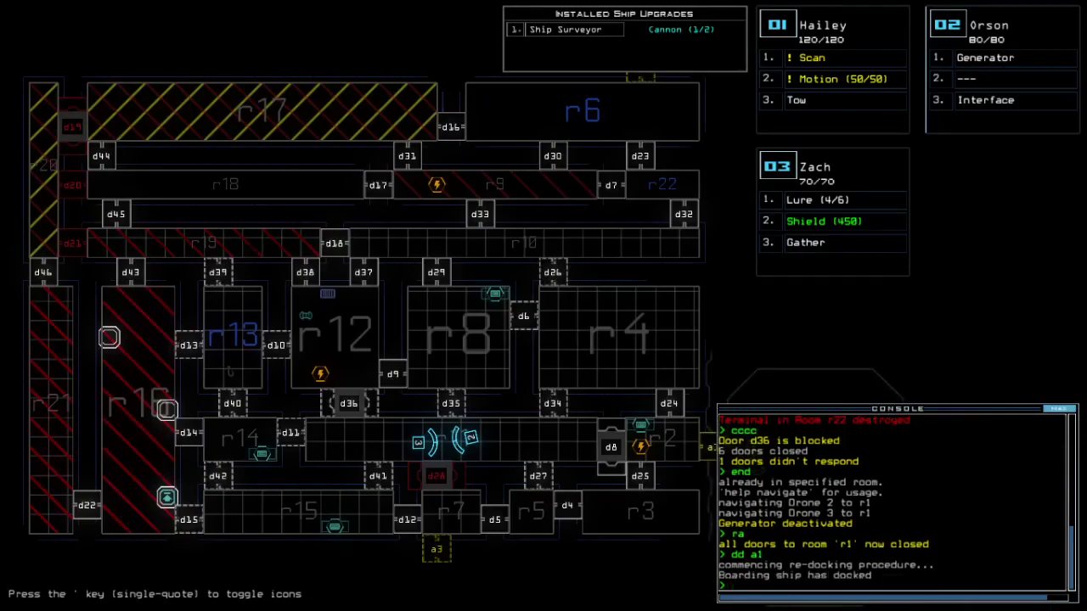
key(space)
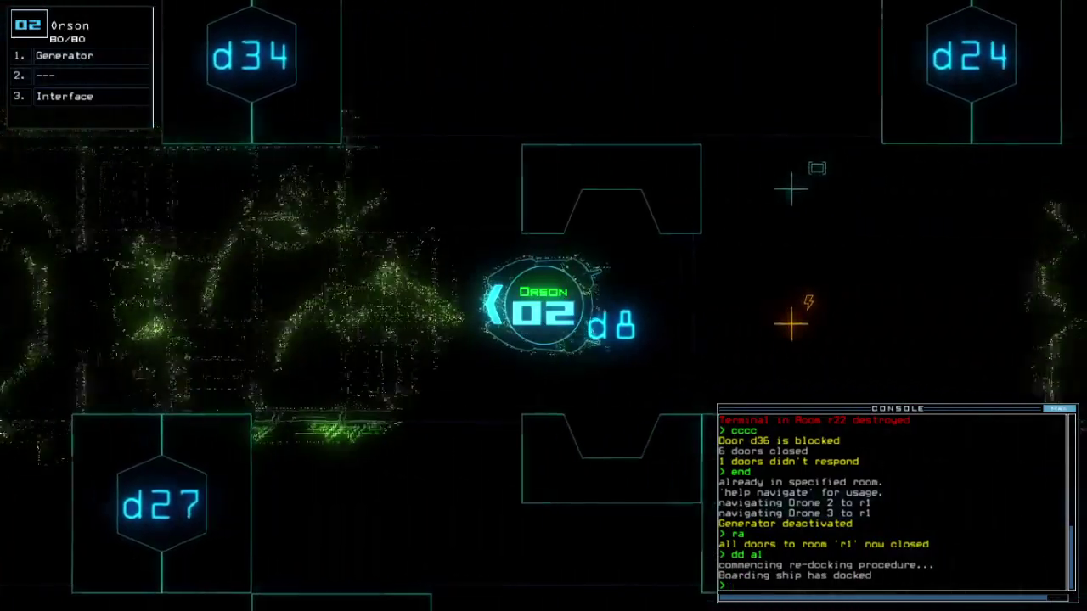
text(generator)
key(Return)
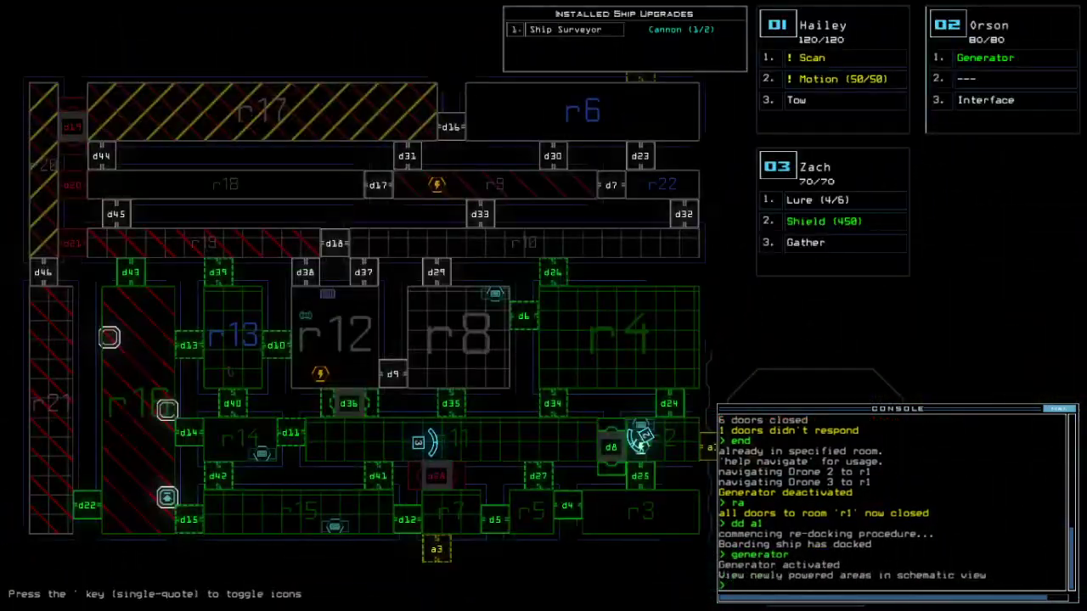
Open door d25 for Zach, scan r3 for items, and close d25
key(space)
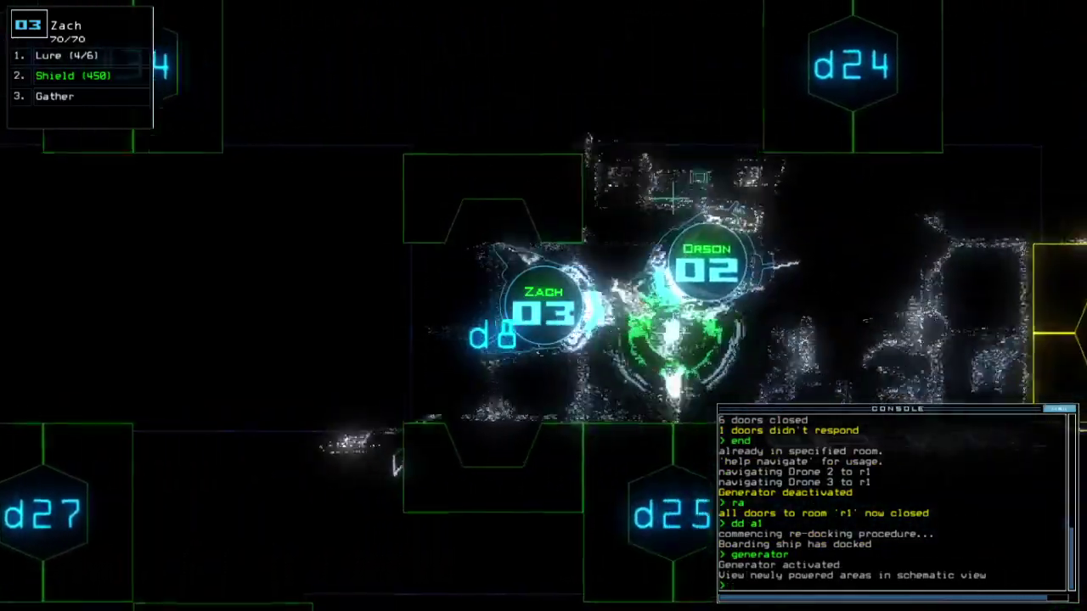
text(d25)
key(Return)
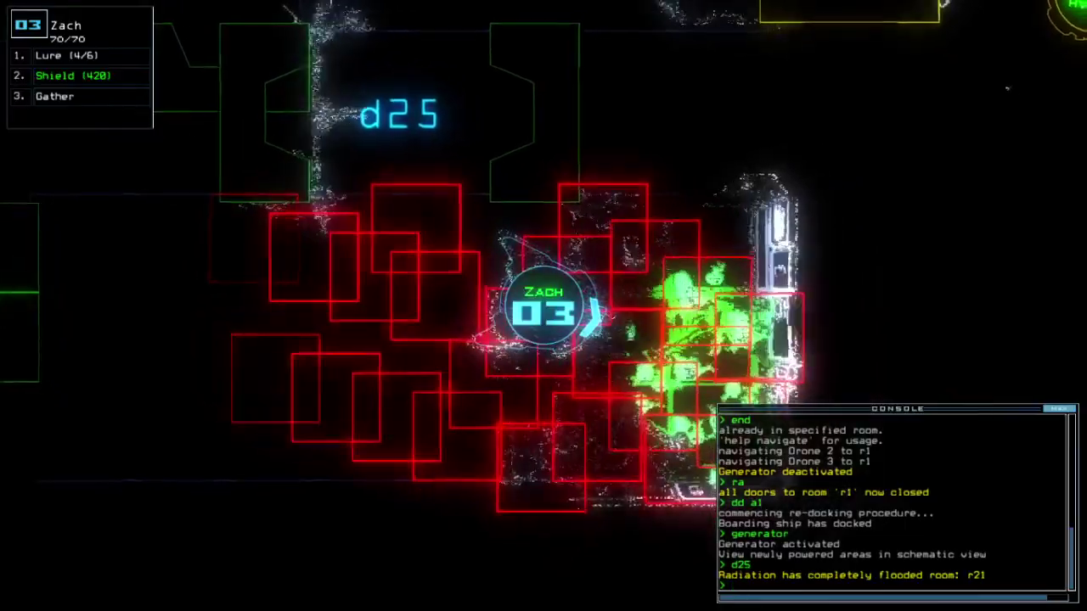
text(i)
key(Return)
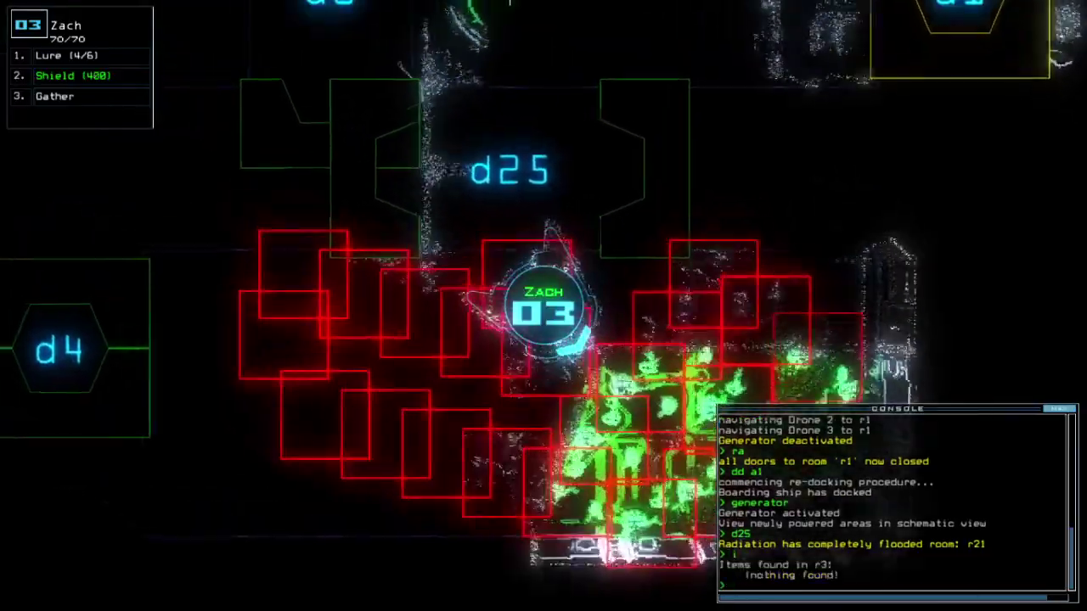
text(d2)
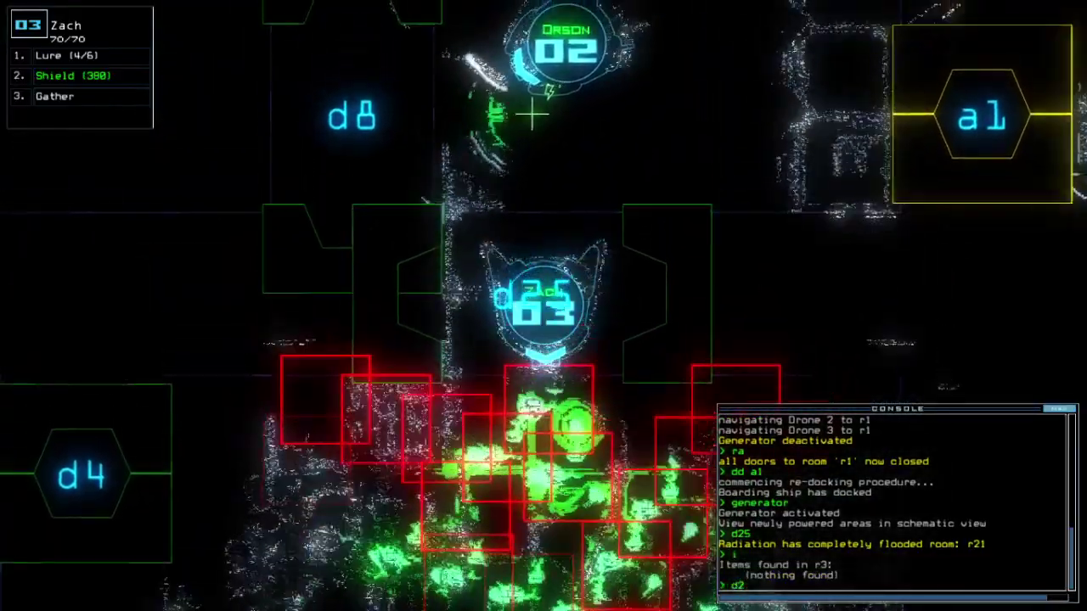
text(5)
key(Return)
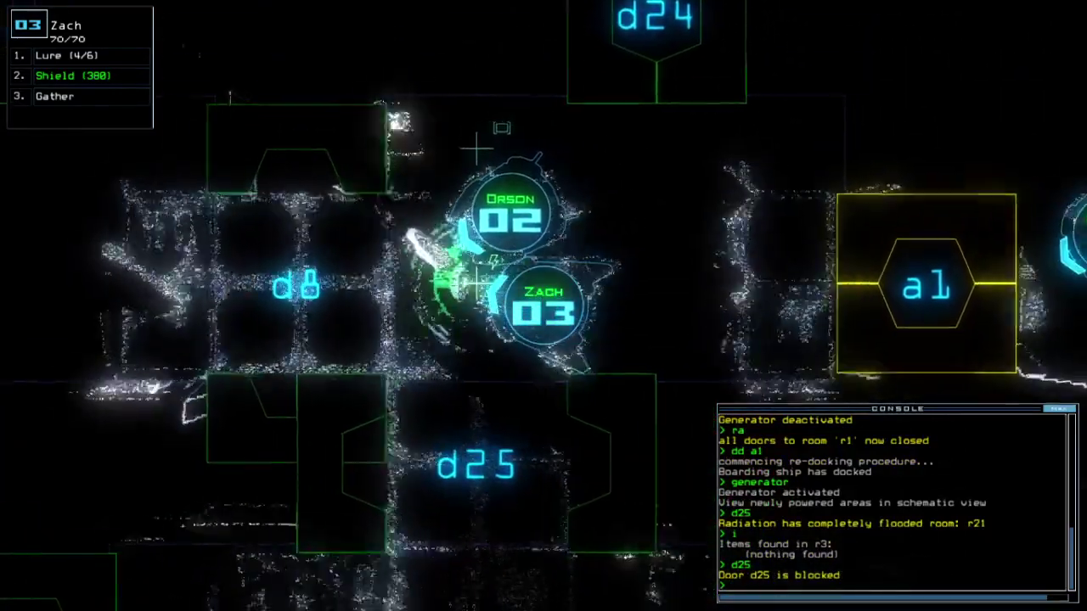
Open door d27 for Zach and close the surrounding doors
key(space)
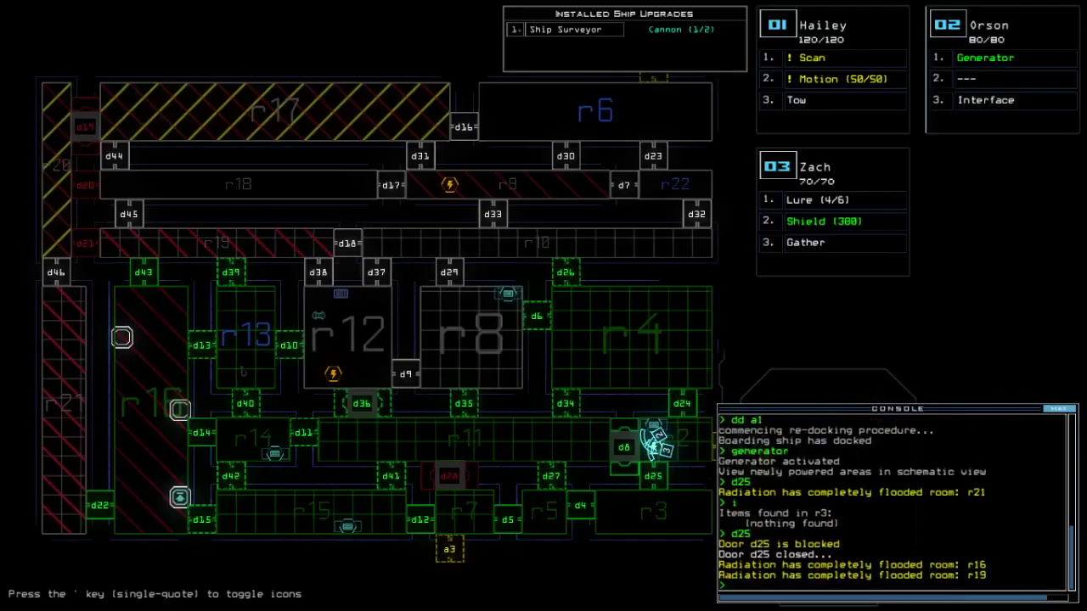
key(space)
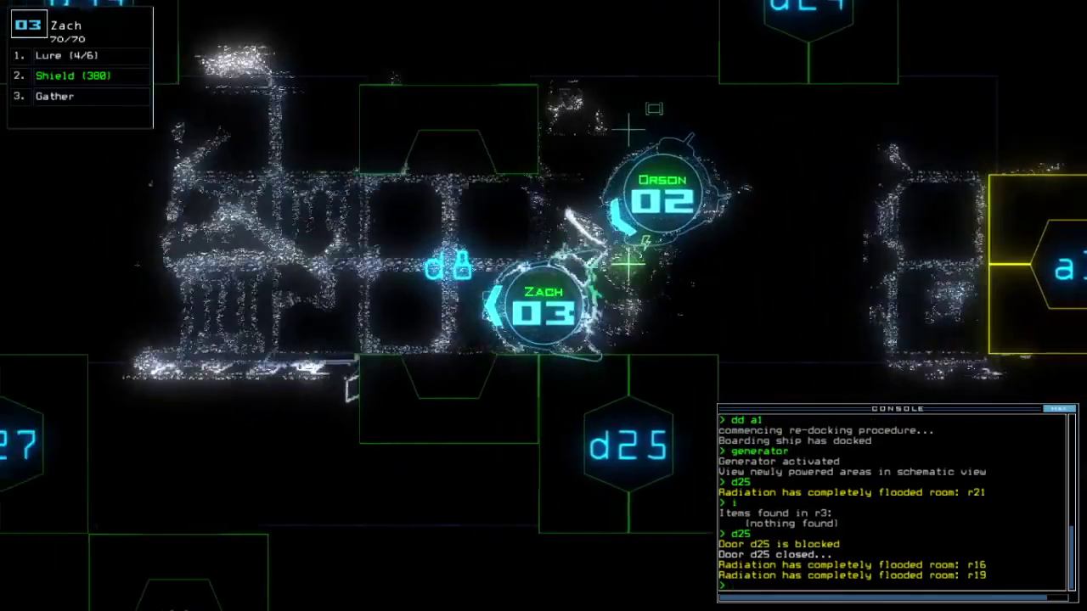
text(d27)
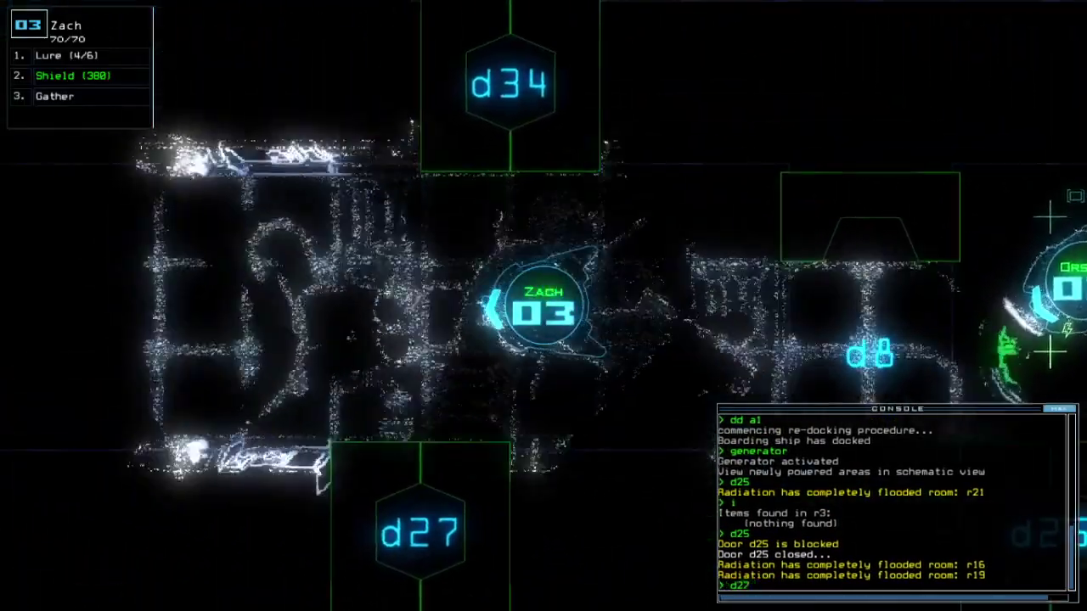
key(Return)
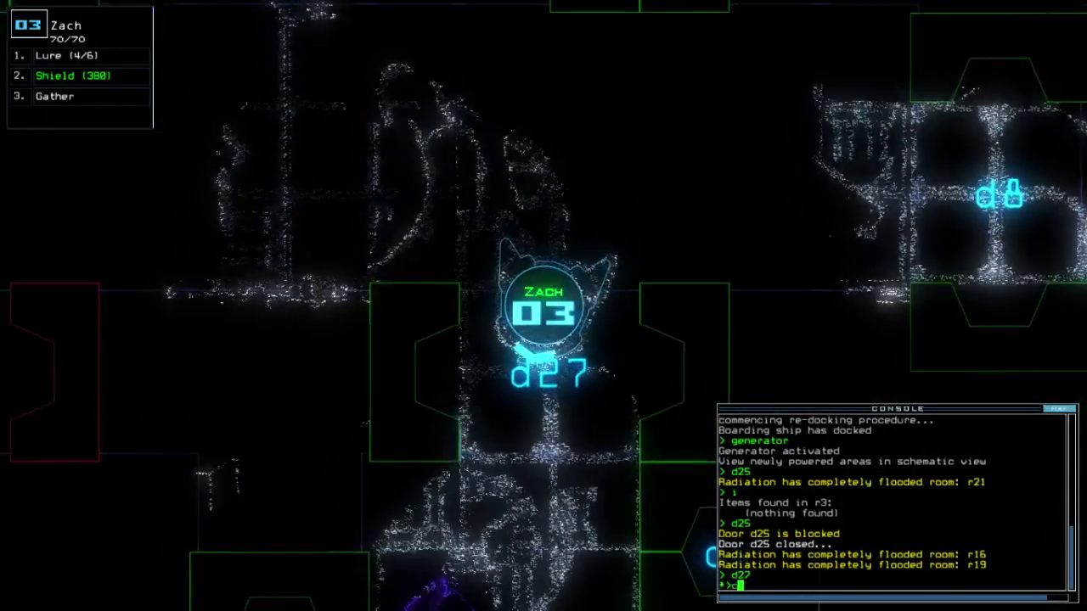
text(ccc)
key(Return)
Toggle doors d5, d12 and d41, then seal the nearby doors again
key(space)
text(d5)
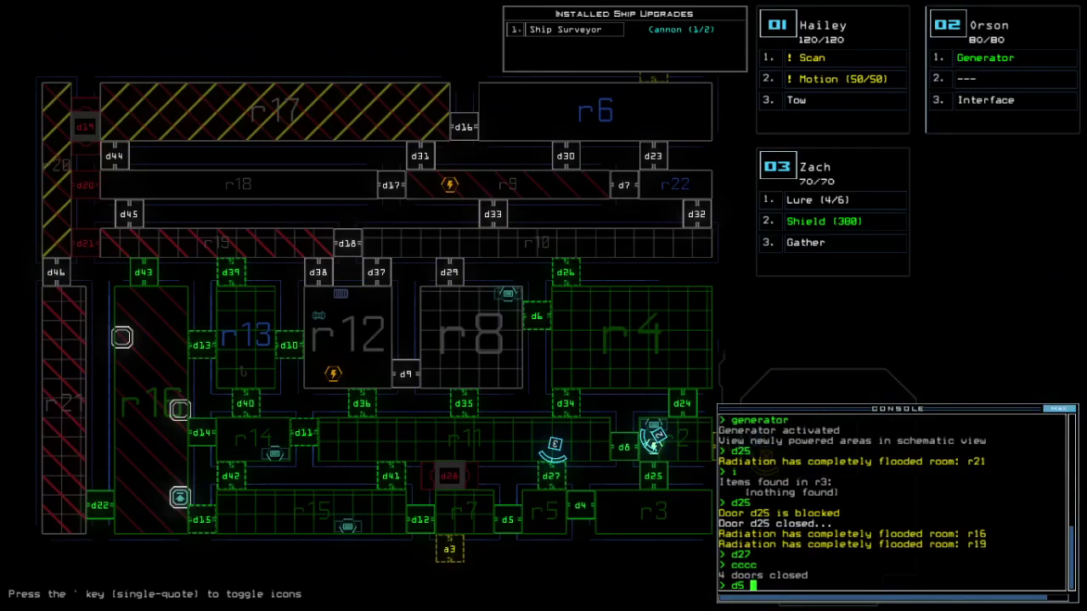
key(space)
text(d1)
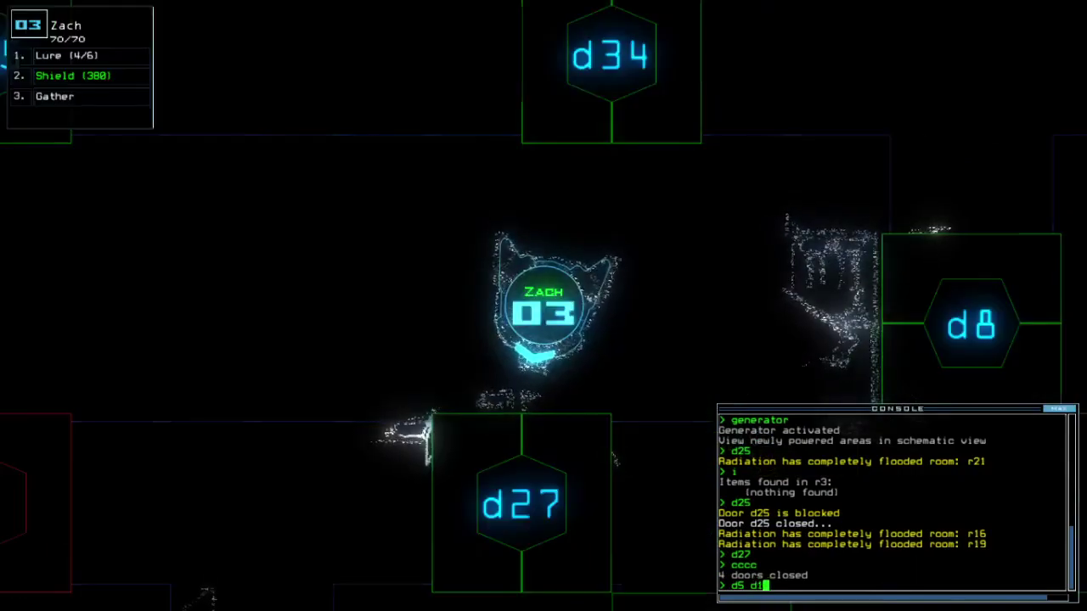
text(2)
key(space)
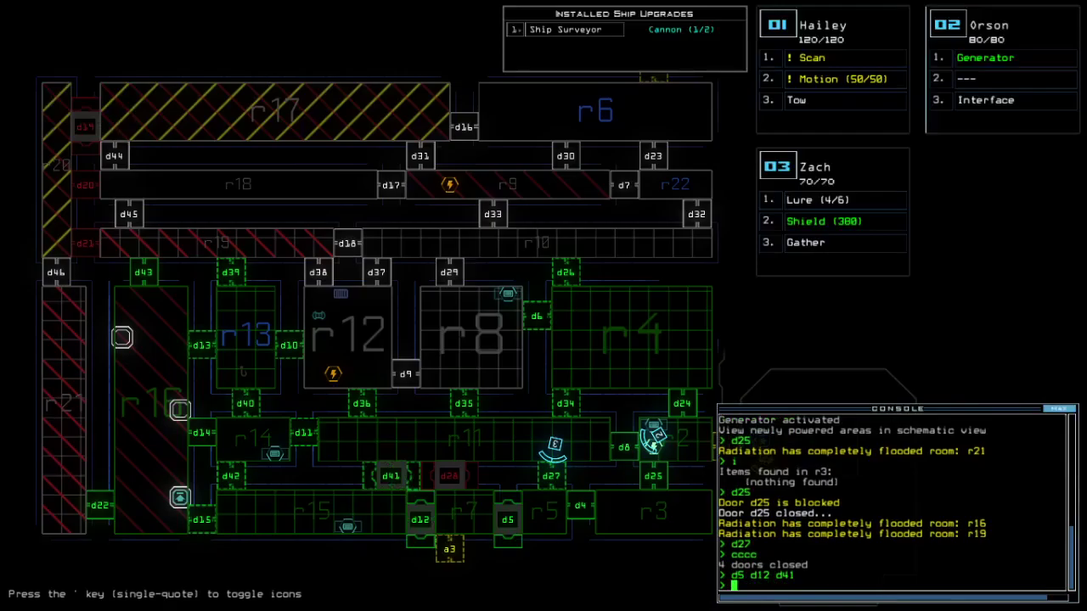
key(space)
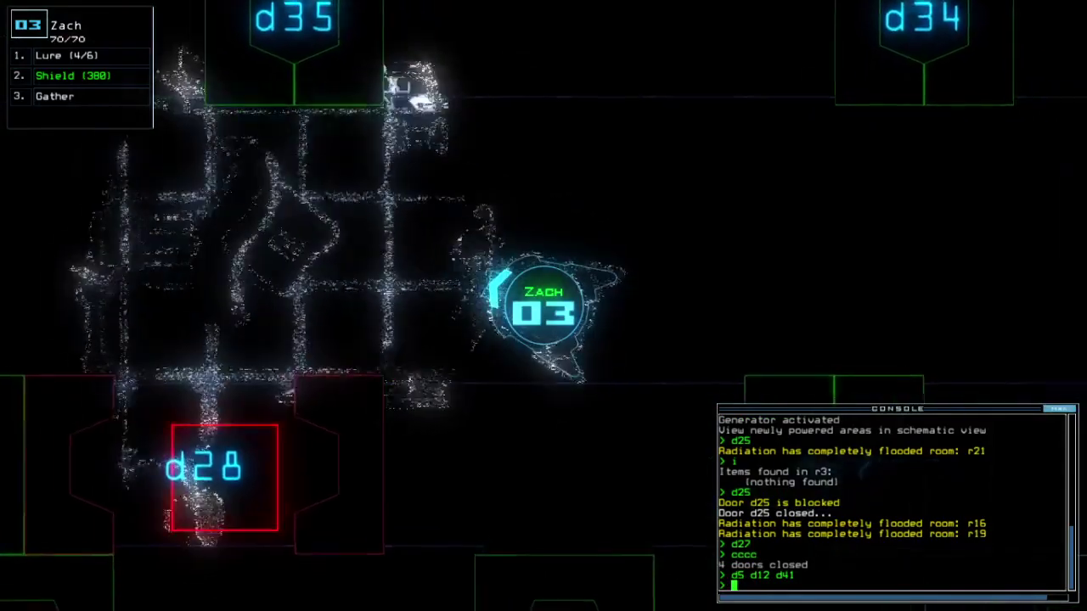
text(cccc)
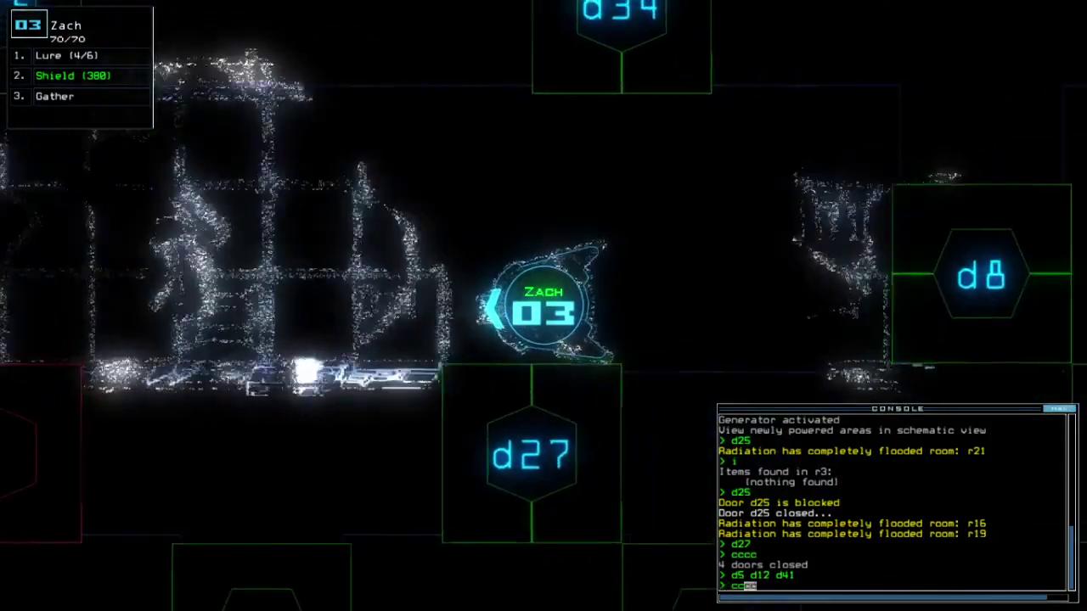
key(Return)
text(d12)
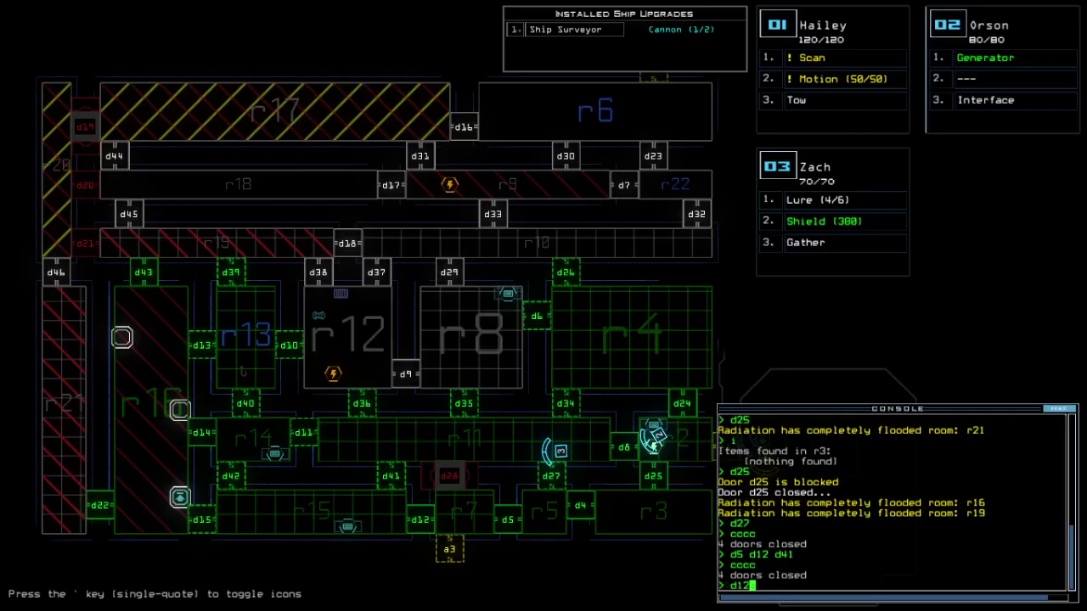
Open doors d12, d11 and d42 for Zach, sealing doors behind him
key(Tab)
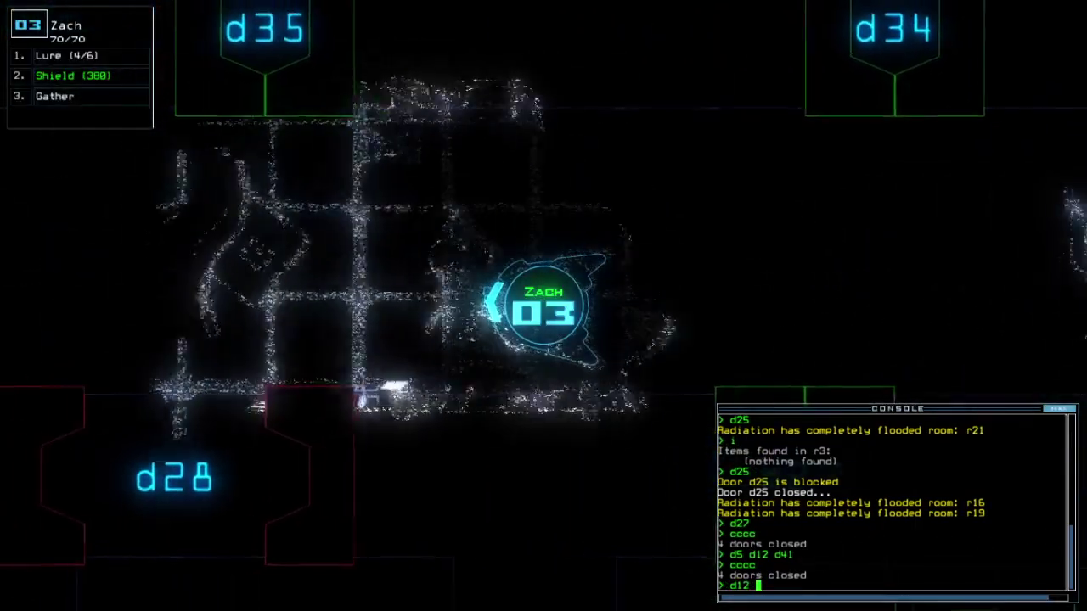
key(Return)
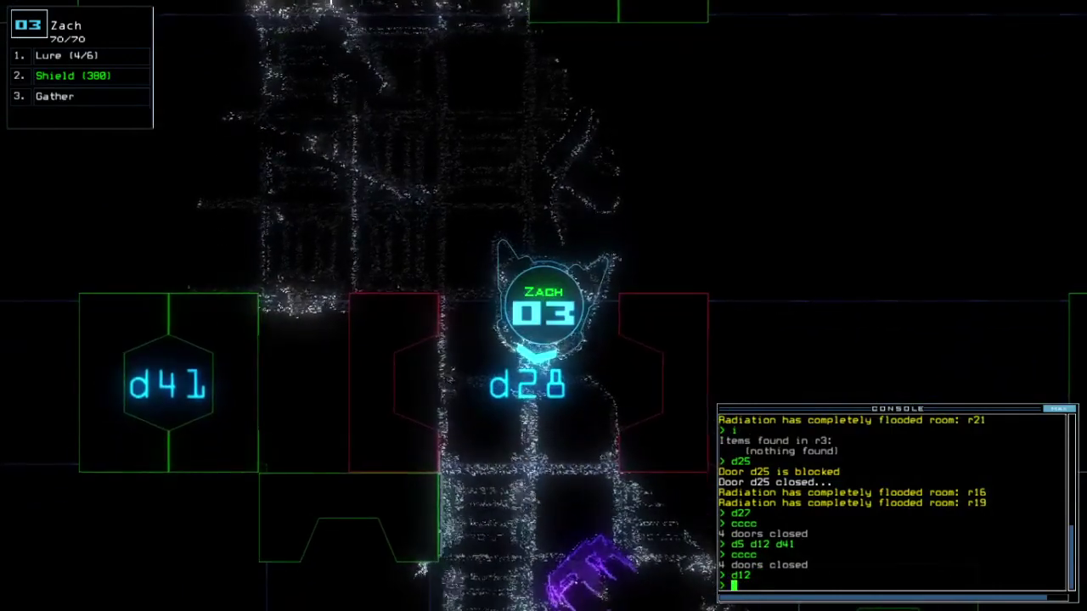
text(cccc)
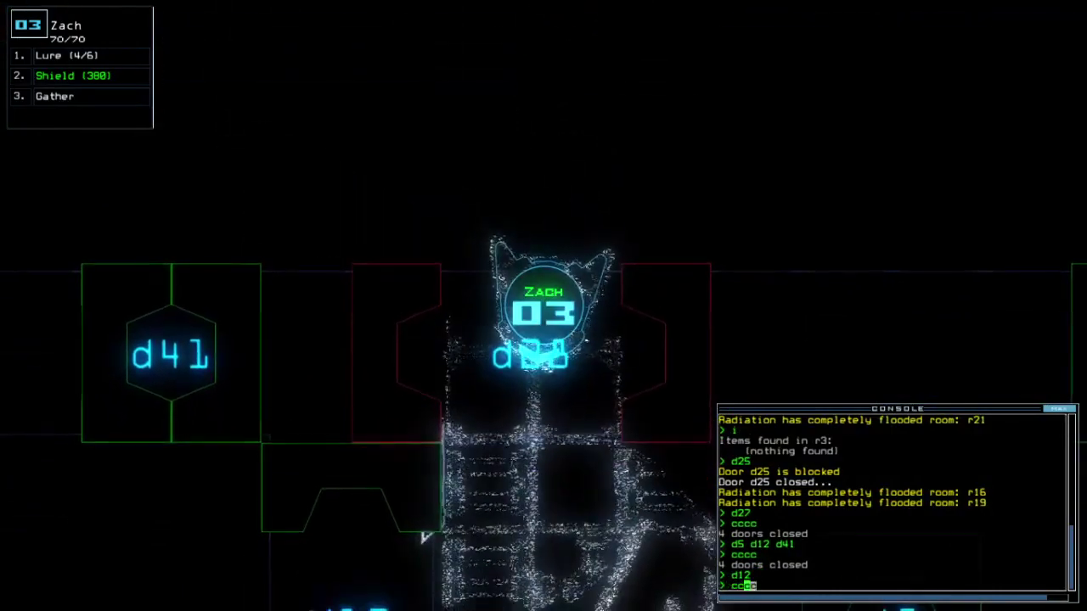
key(Return)
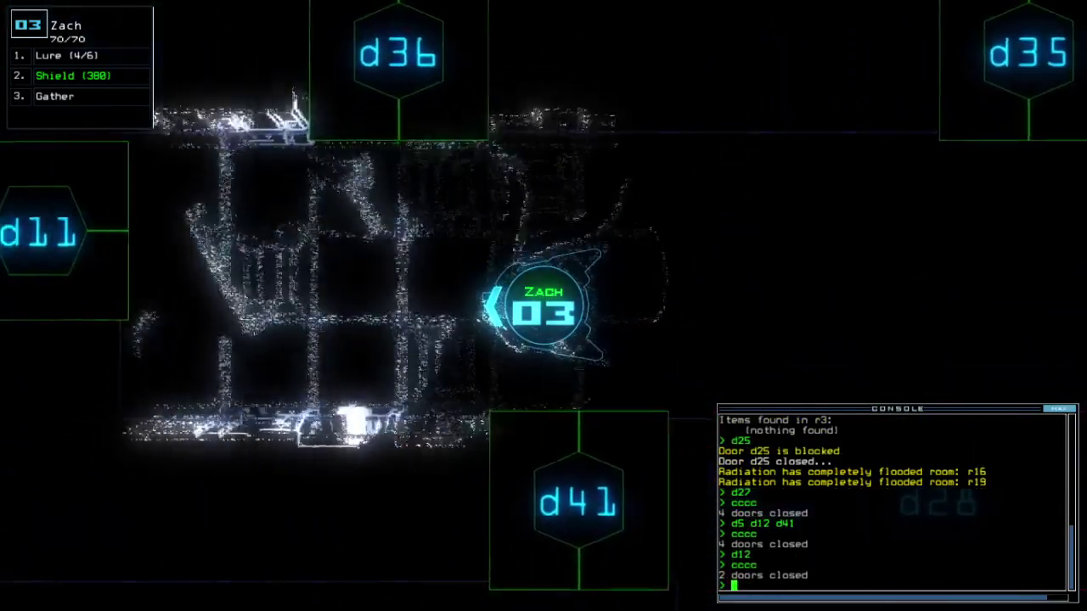
text(d11)
key(Return)
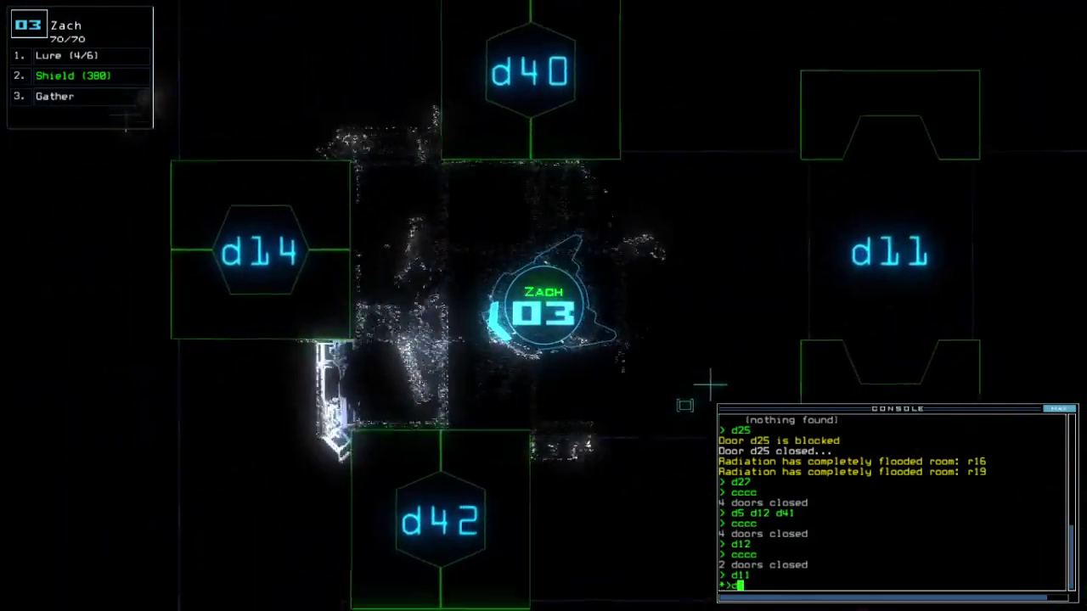
text(d42)
key(Return)
text(cccc)
key(Return)
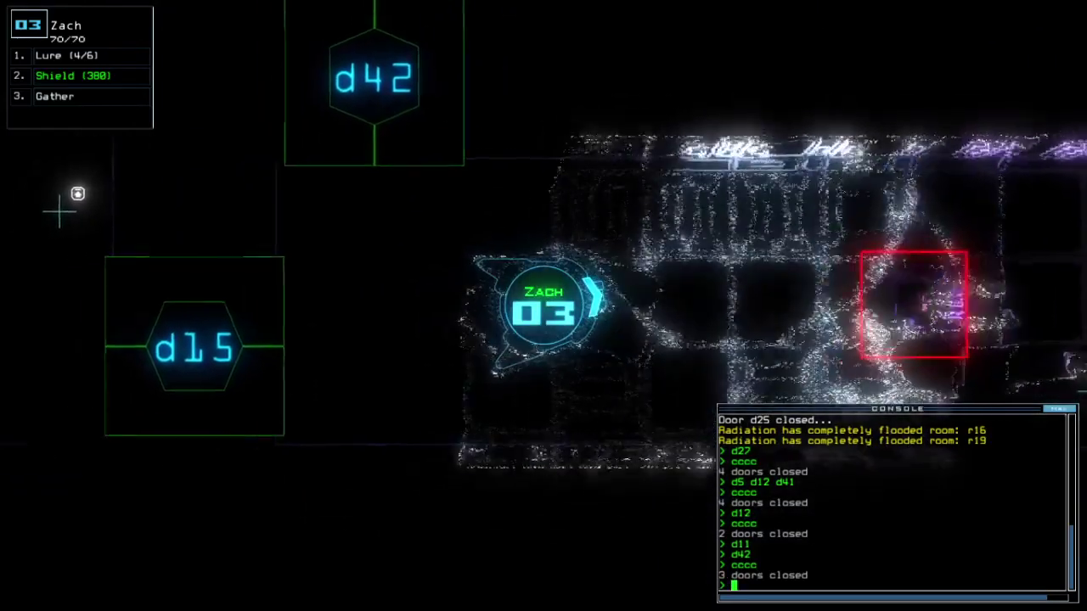
Open door d15, close doors behind Zach, reopen d42, and view the map
key(space)
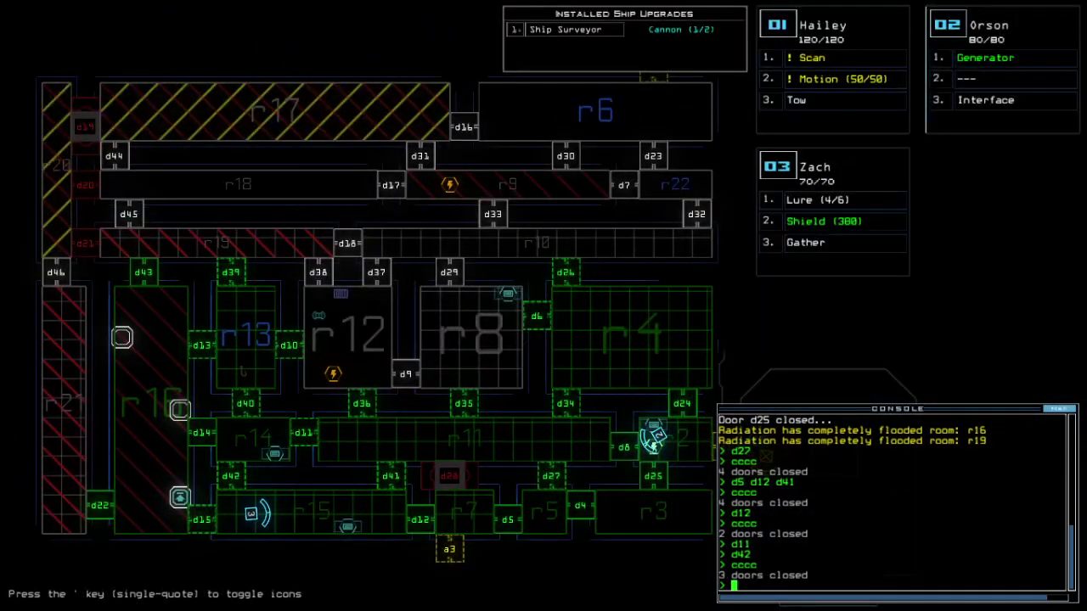
key(space)
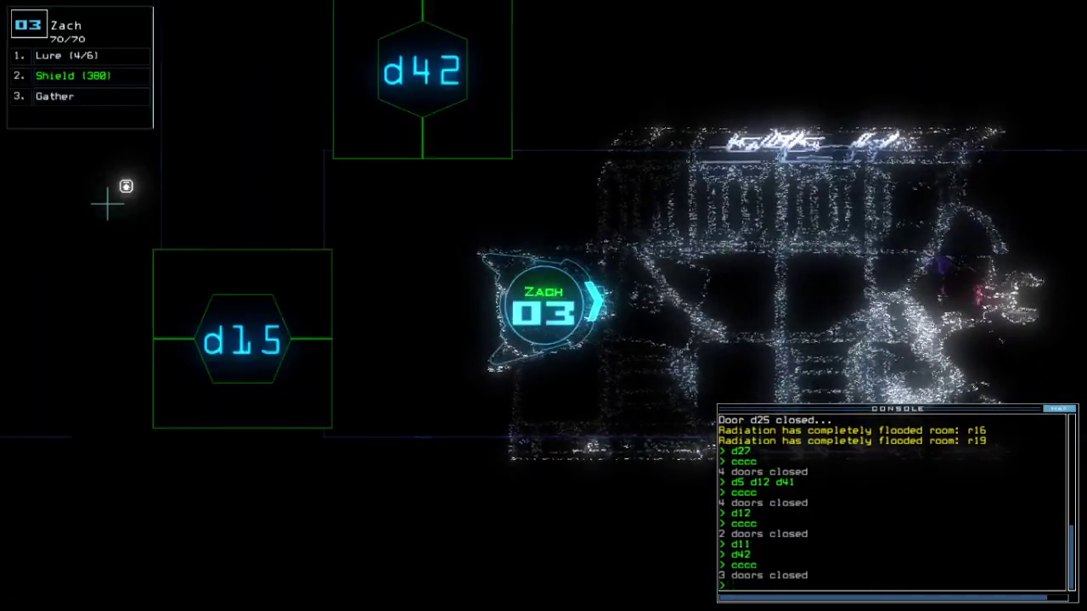
text(d15)
key(Return)
text(cc)
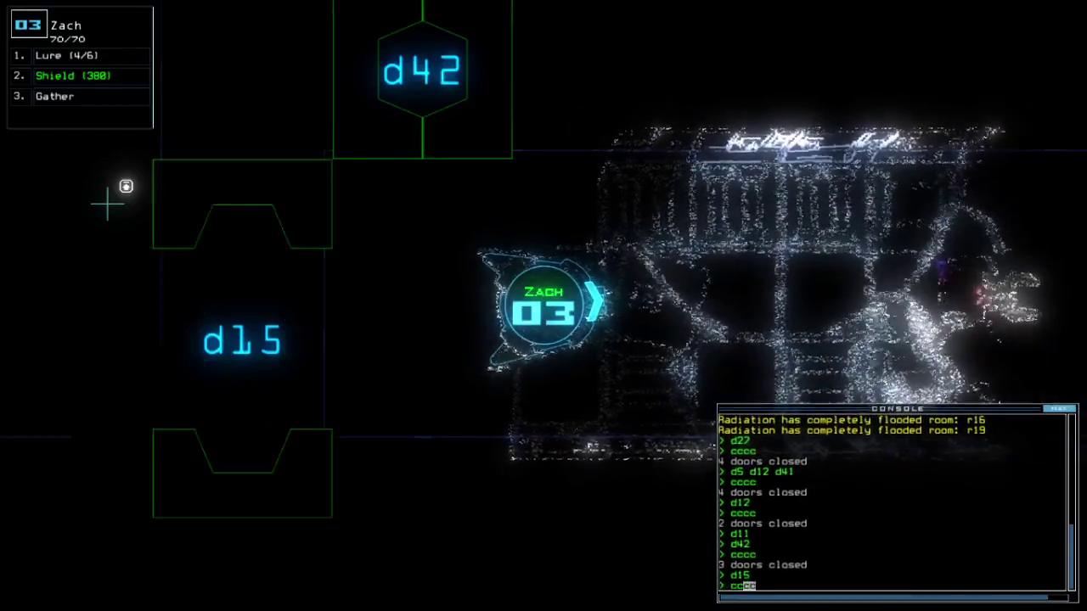
text(cc)
key(Return)
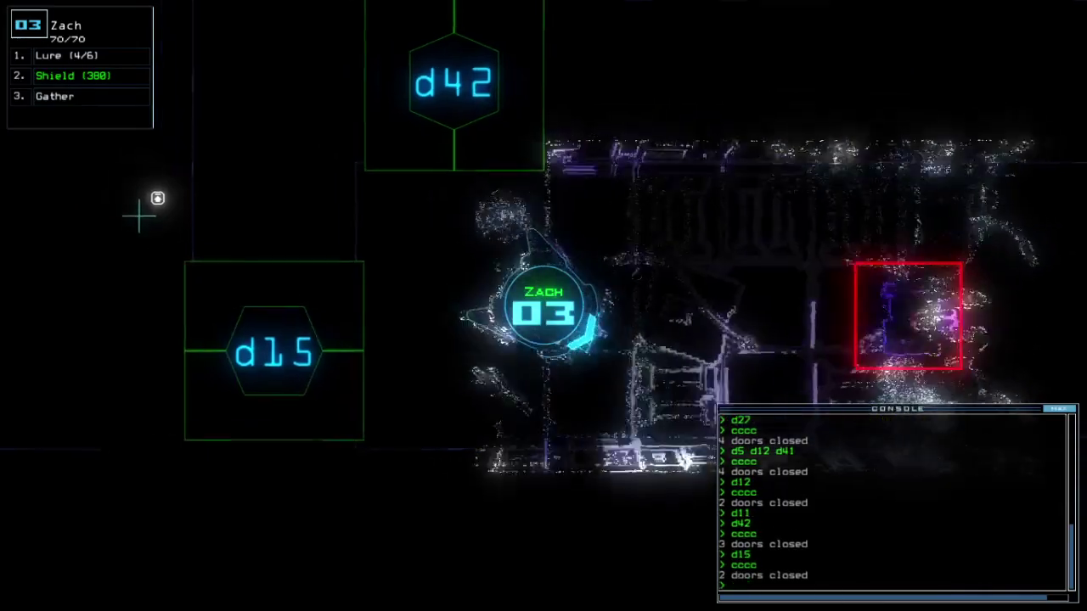
text(d42)
key(Return)
text(ccc)
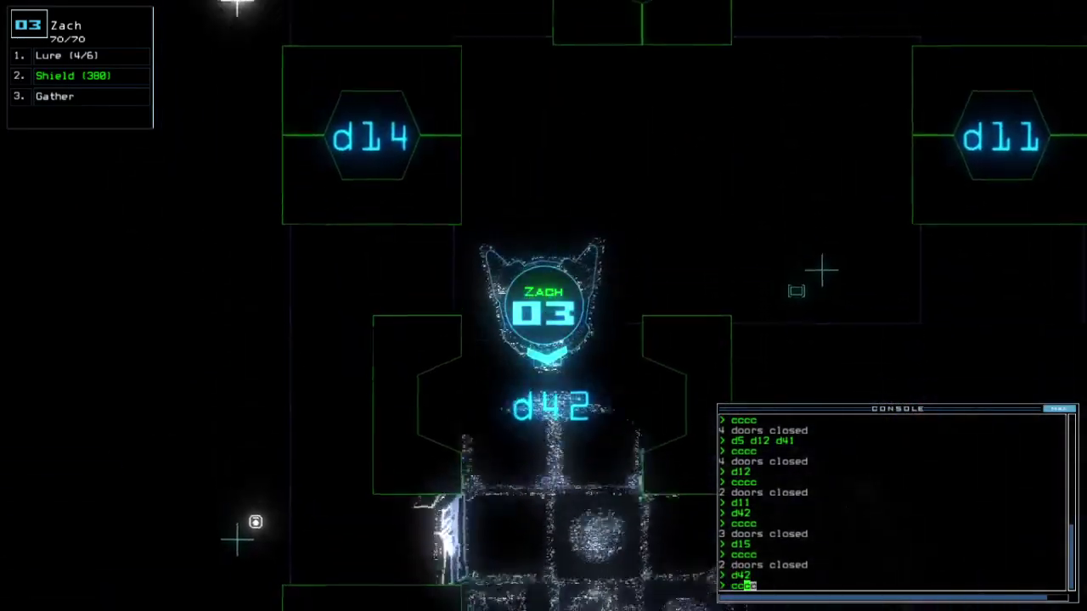
key(Tab)
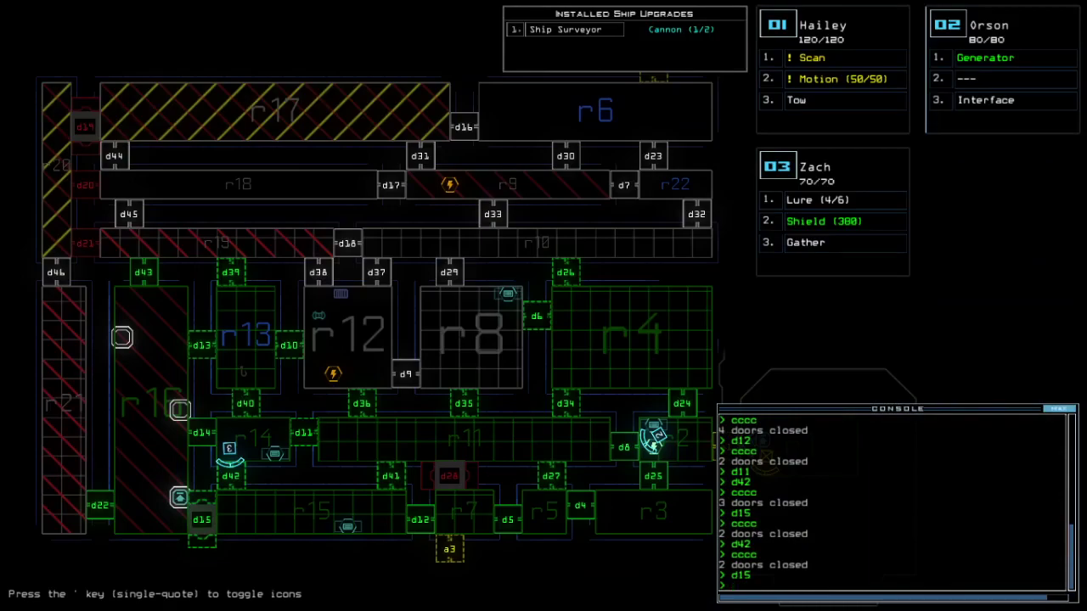
Toggle door d14 for Zach and close the doors behind him
key(space)
text(d14)
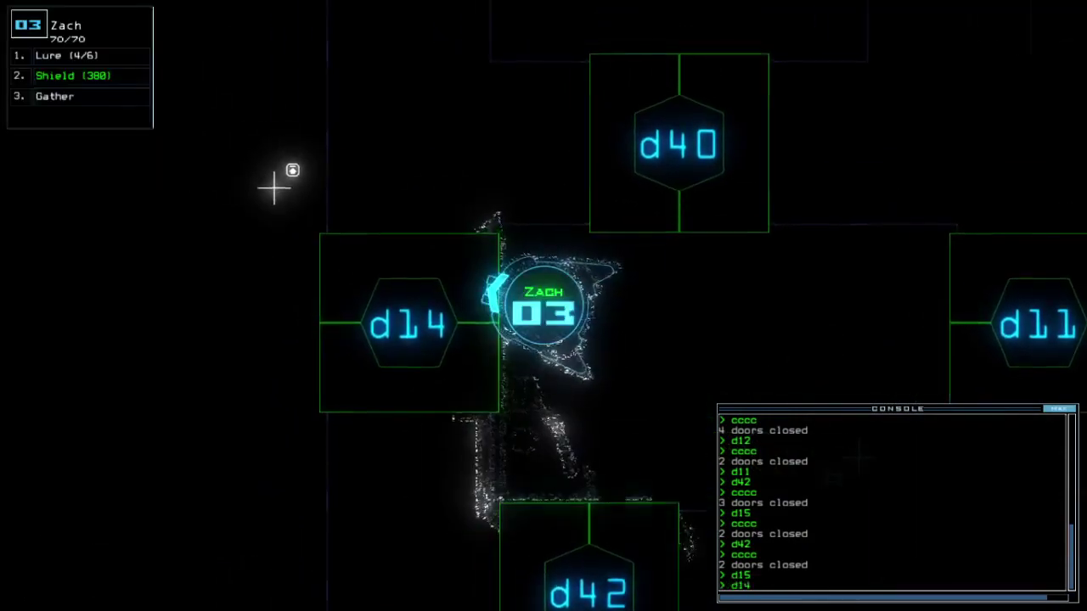
key(Return)
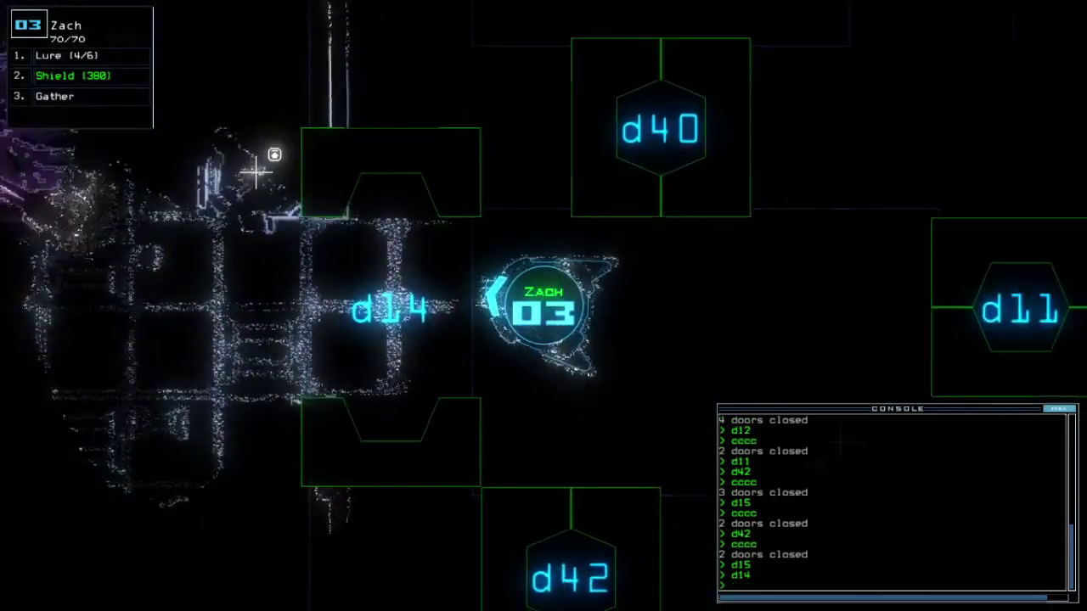
text(cccc)
key(Return)
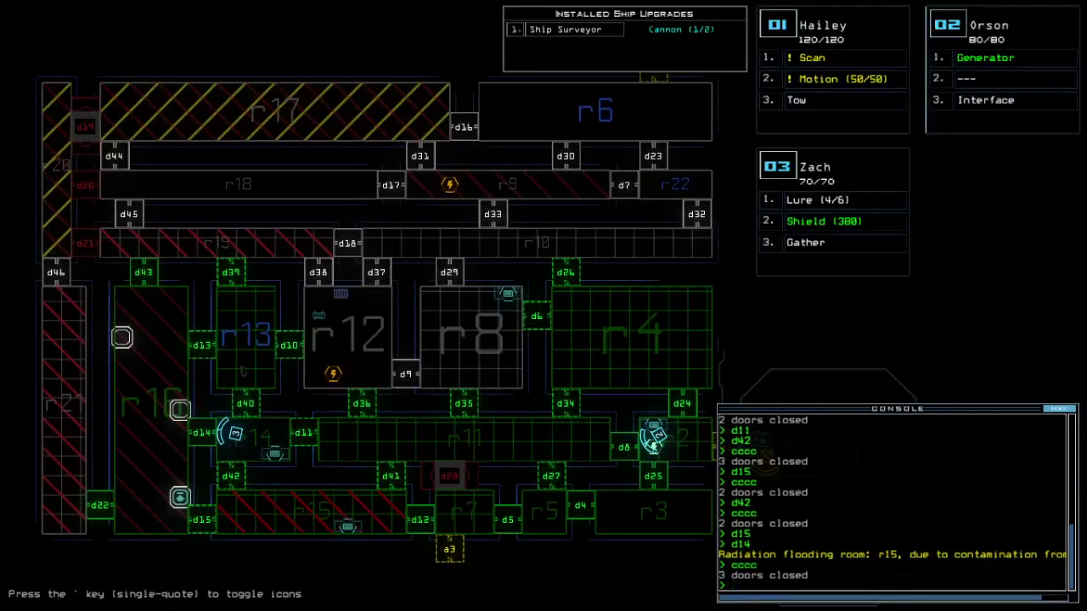
Refocus drone 3 and toggle d14 again into r15, sealing nearby doors
key(Tab)
key(3)
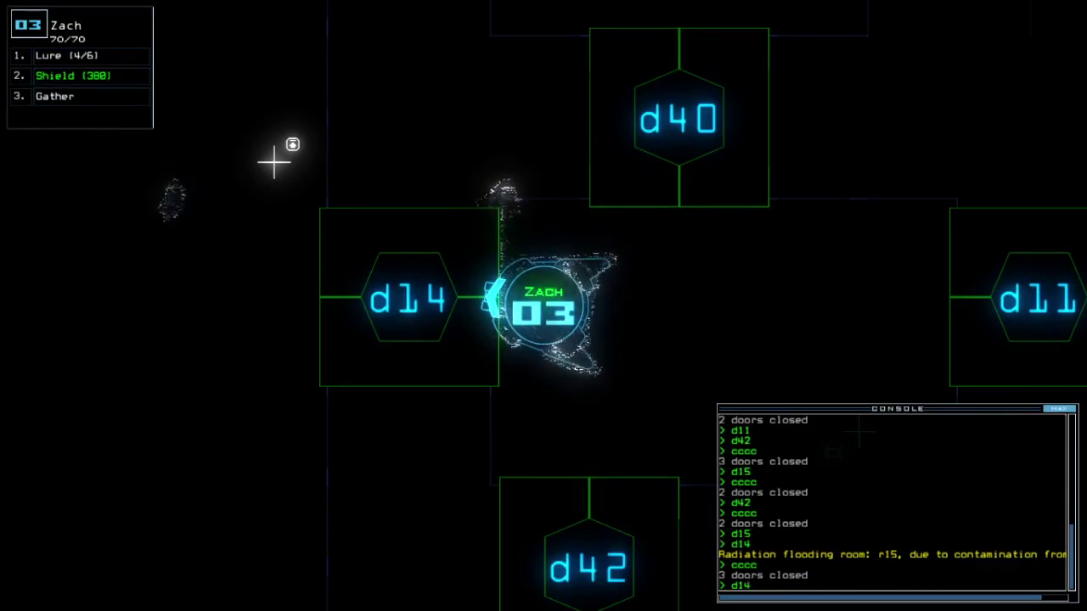
key(Return)
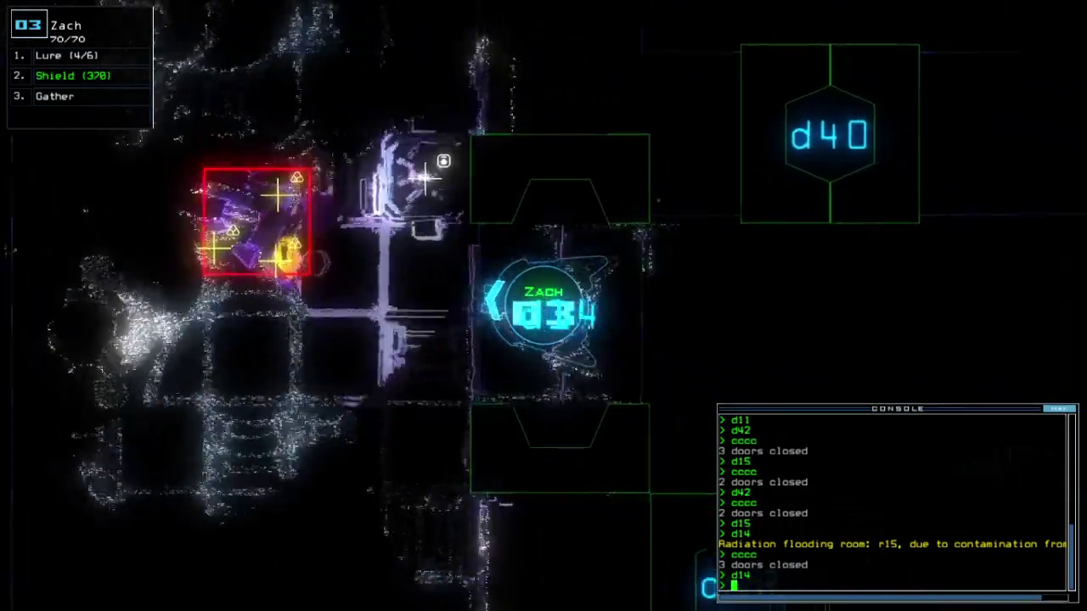
key(Return)
text(cccc)
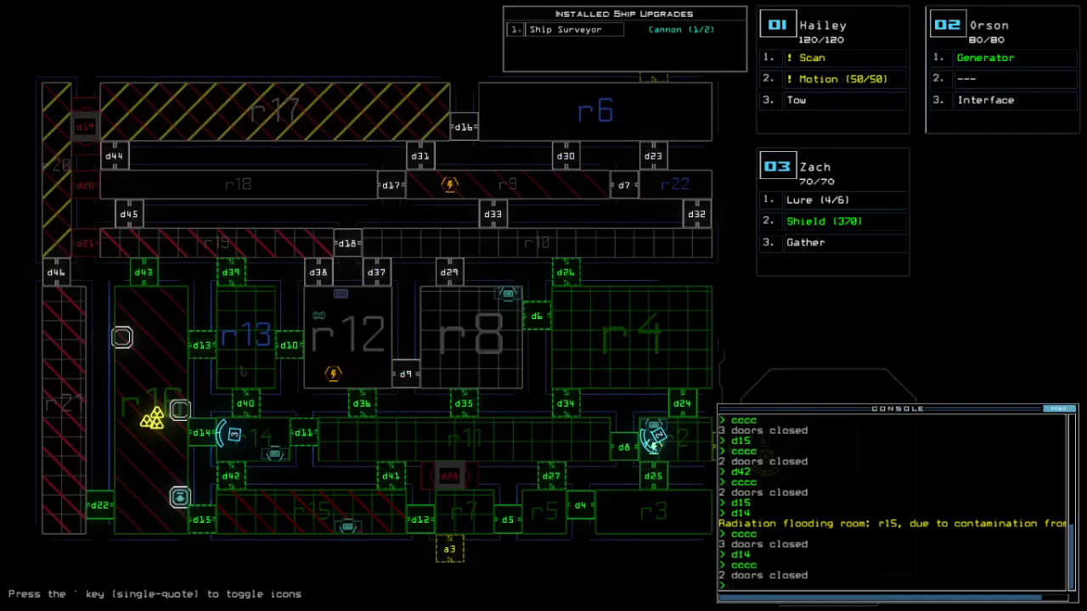
text(3)
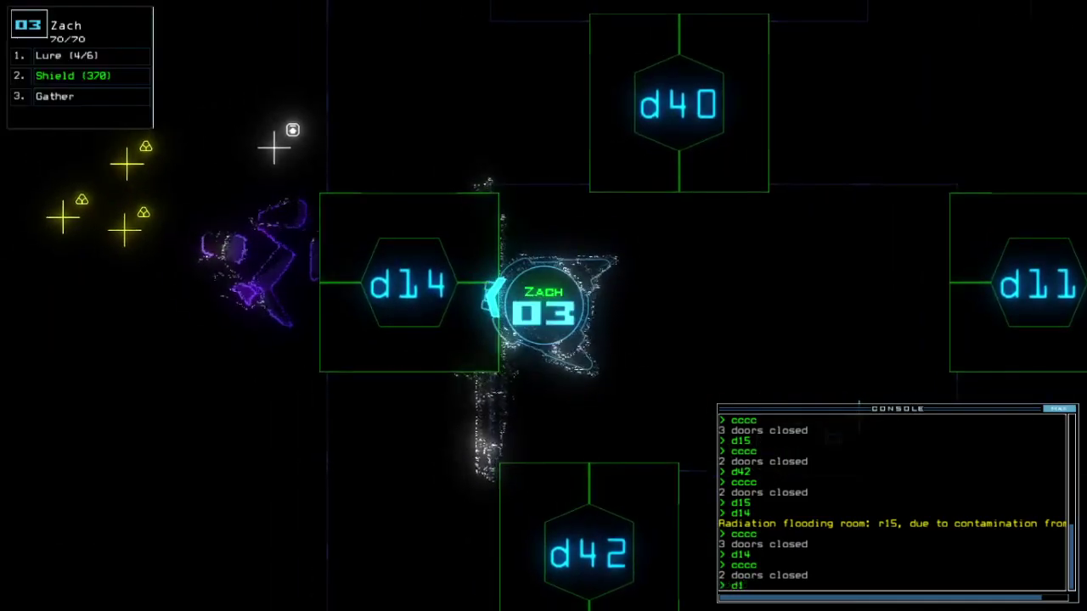
text(g)
Have Zach gather the last scrap loads, then pass through d11 after finding d14 blocked
key(Return)
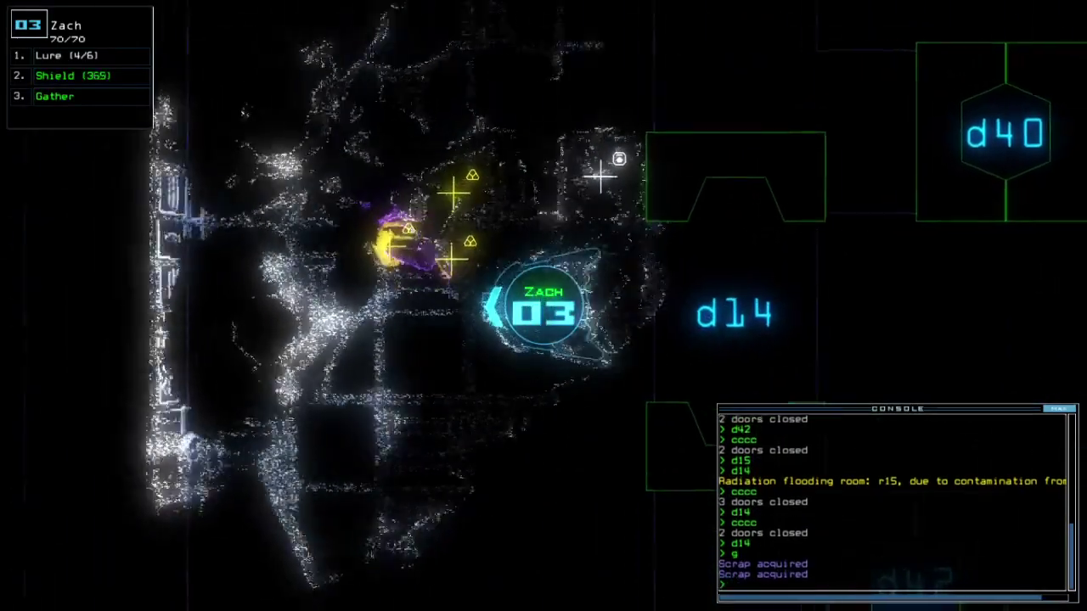
text(g)
key(Return)
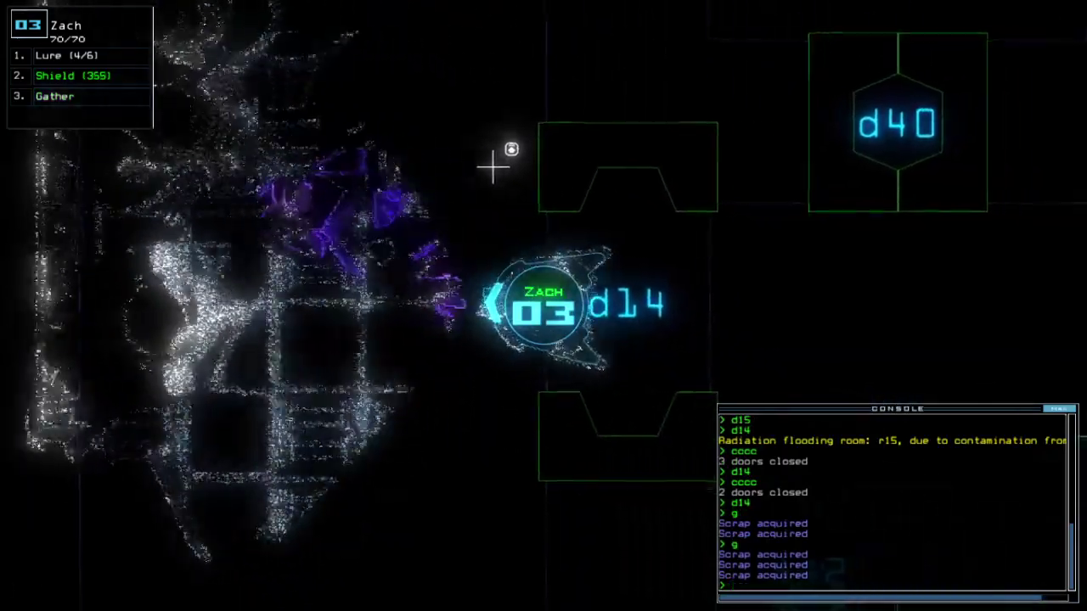
text(d14)
key(Return)
text(d)
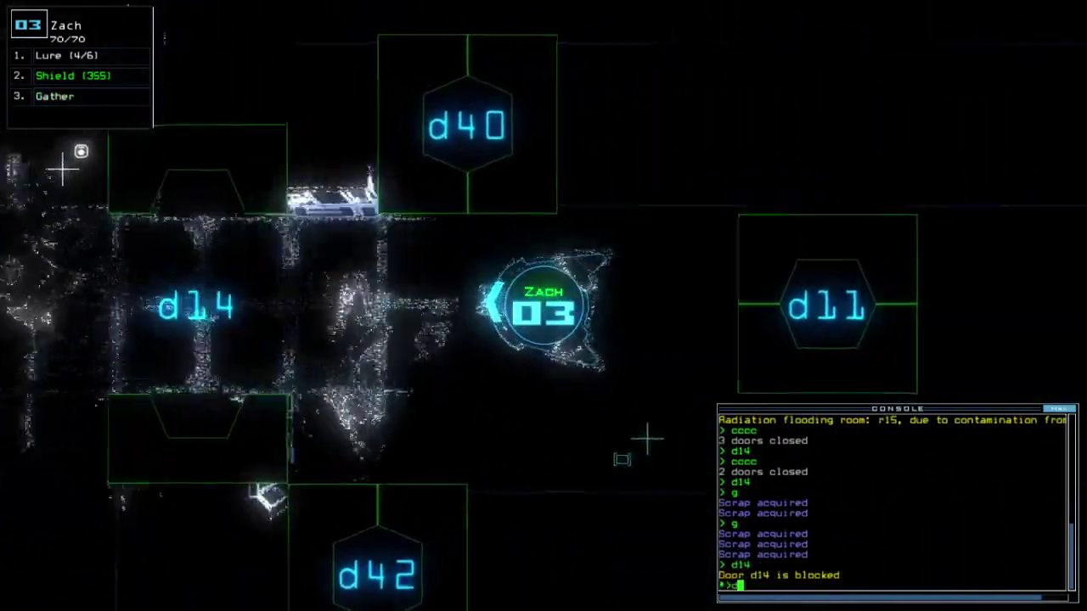
text(11)
key(Return)
text(d11)
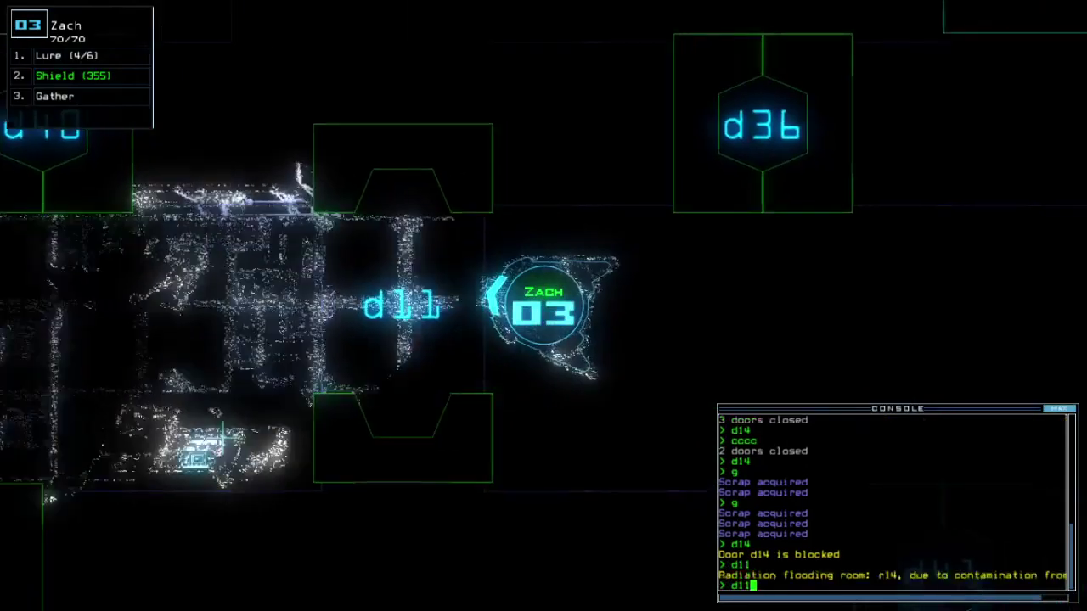
key(Return)
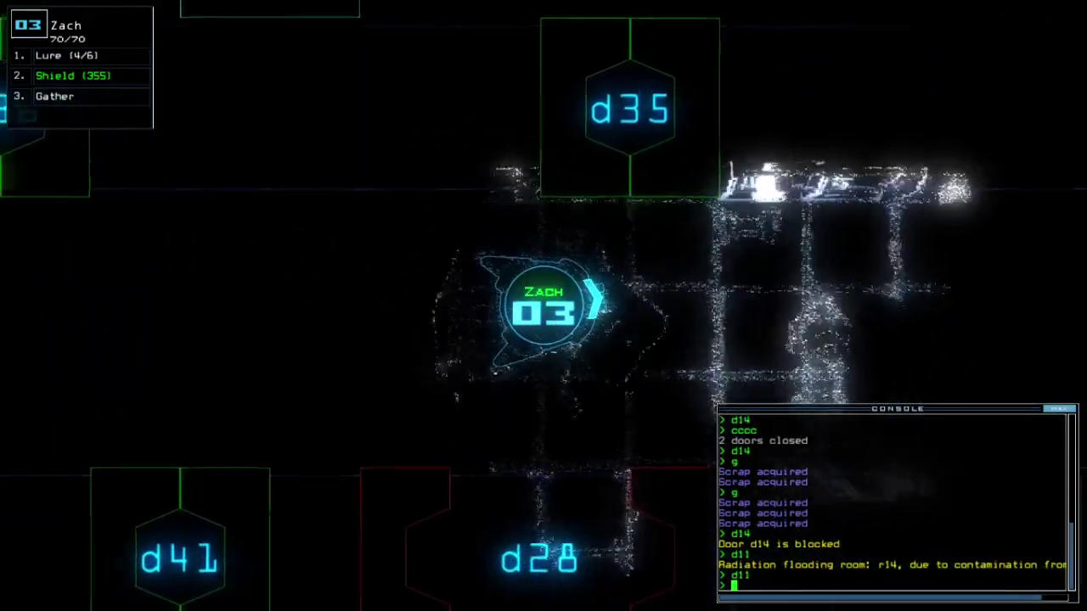
text(sh)
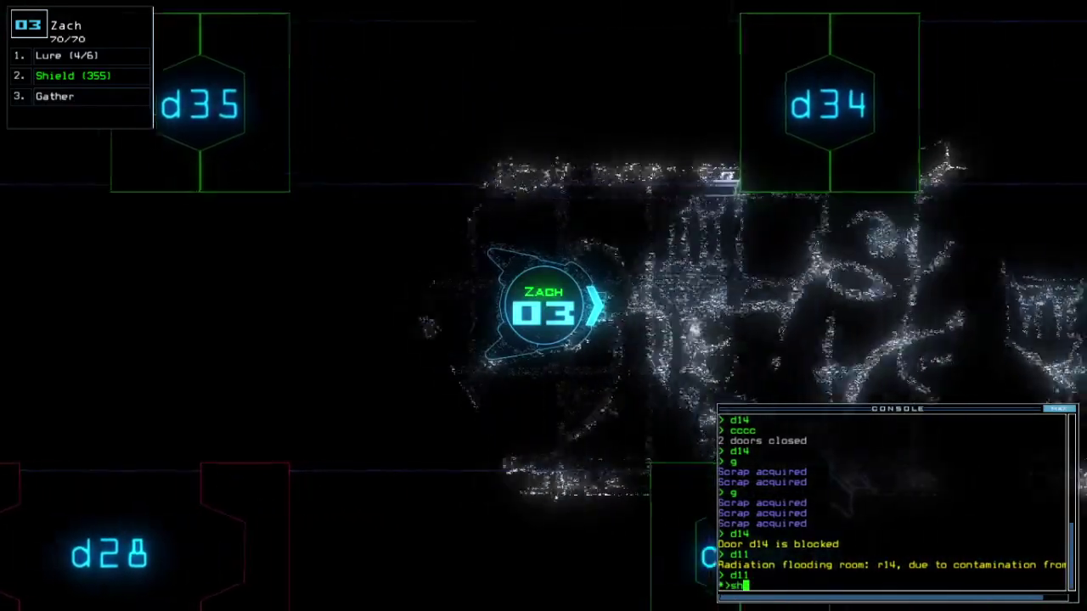
key(Return)
text(d8)
Open d8 and all doors into r1, then bring Orson back to the ship
key(Return)
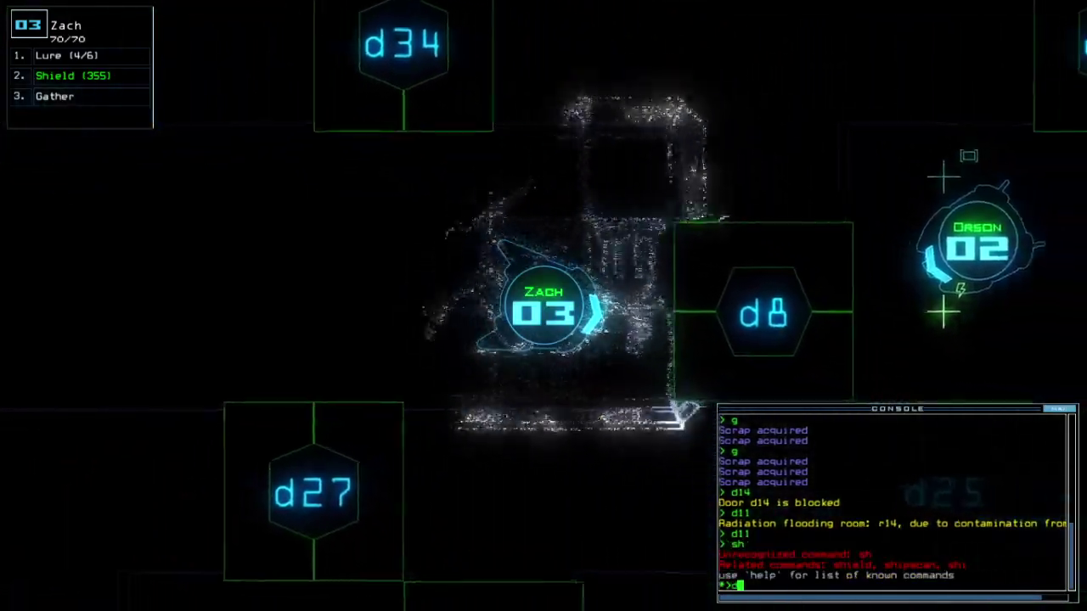
text(arr)
key(Return)
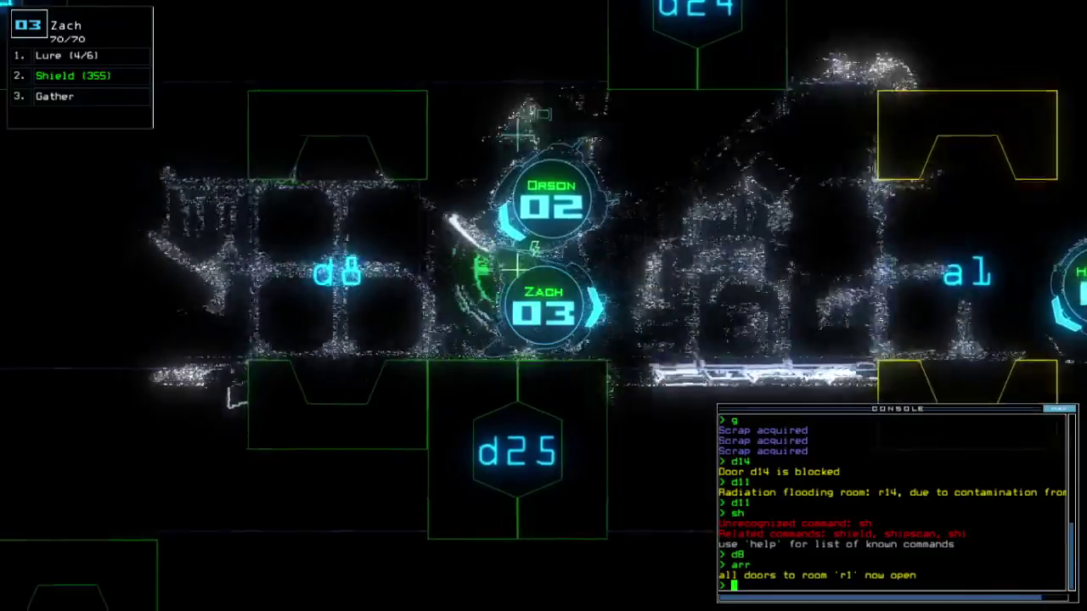
text(back 2)
key(Return)
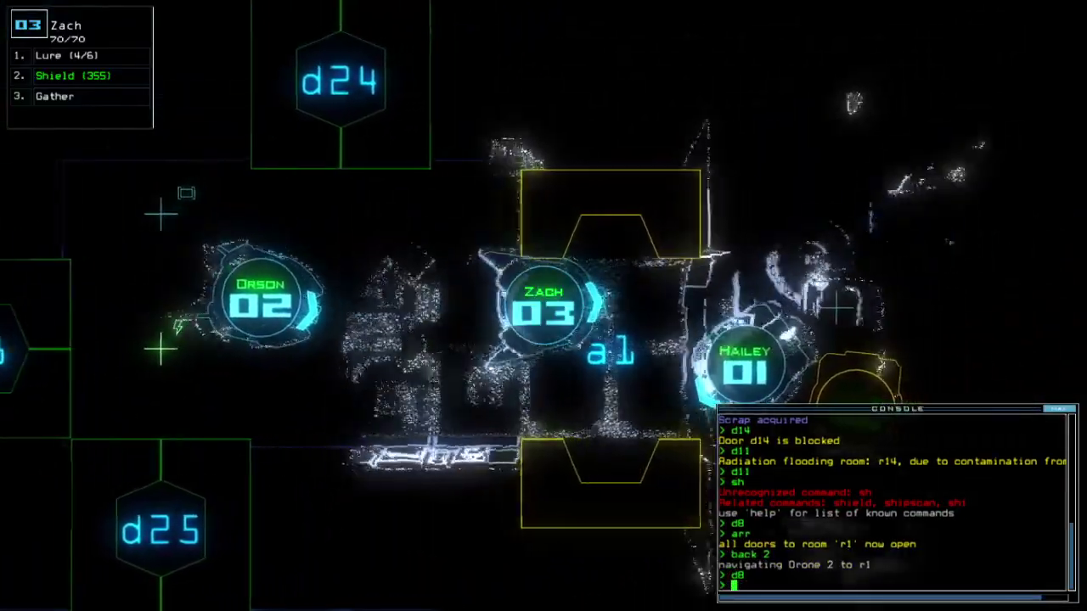
text(d8)
key(Return)
key(1)
key(3)
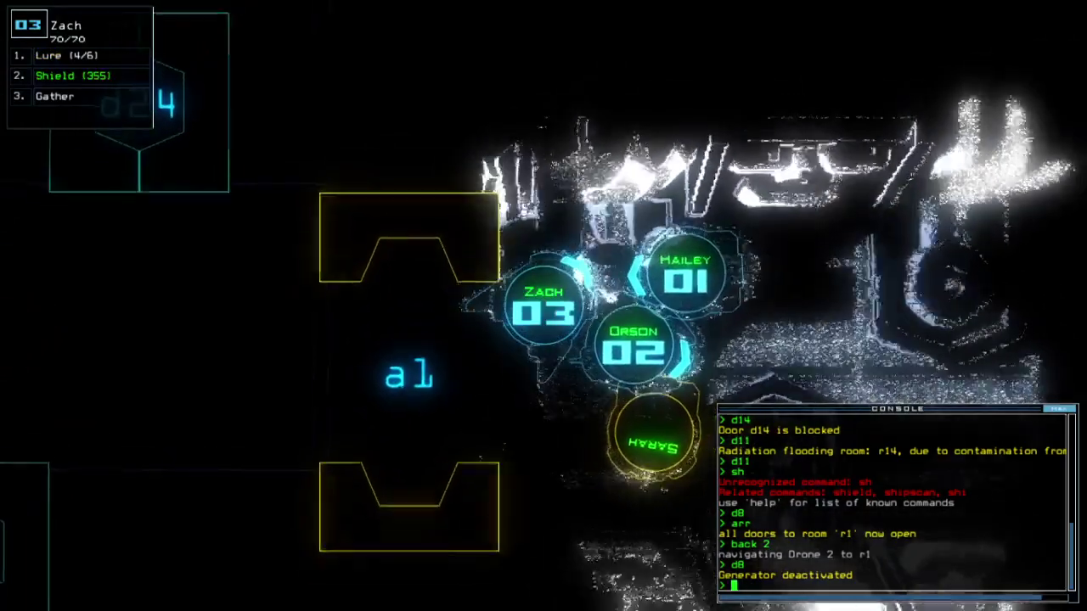
text(ra)
Close all doors to r1 and depart the derelict, ending the mission
key(Return)
key(Tab)
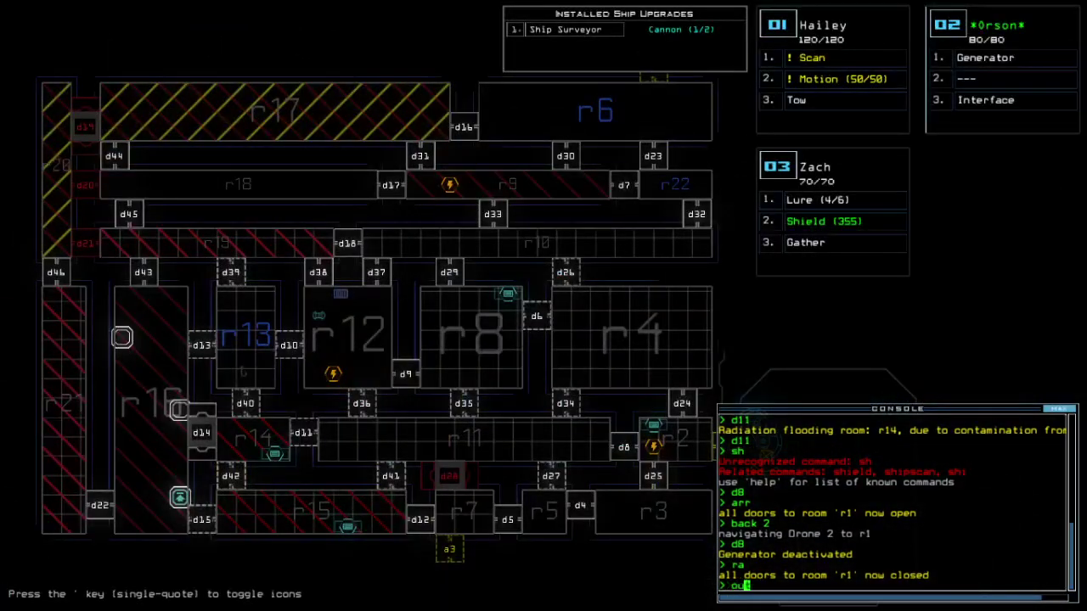
key(Up)
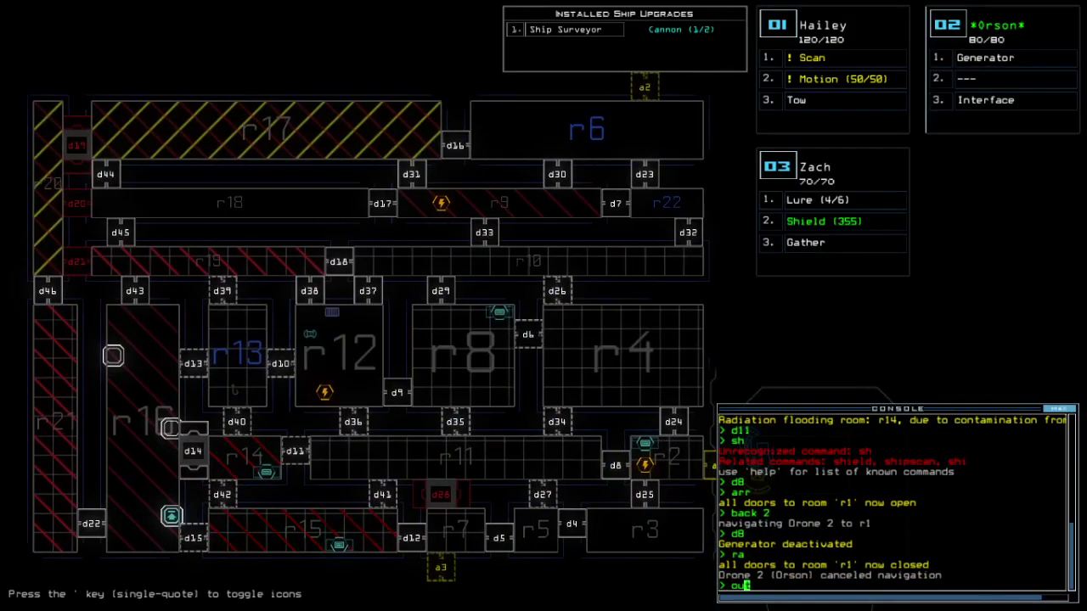
key(Return)
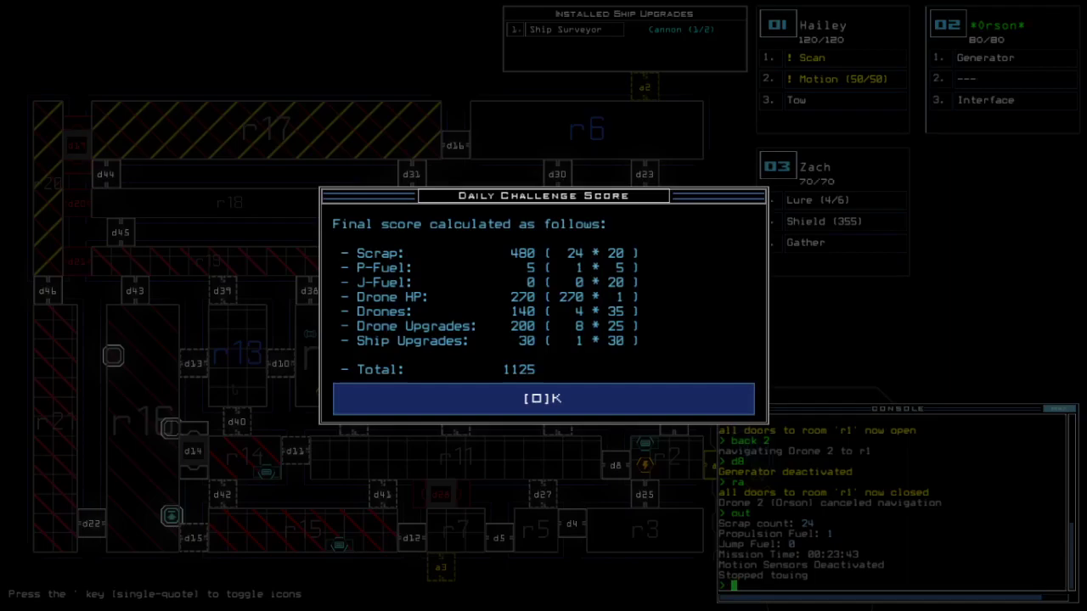
Close the Daily Challenge Score summary to reveal the daily leaderboard with 1125 in first
key(o)
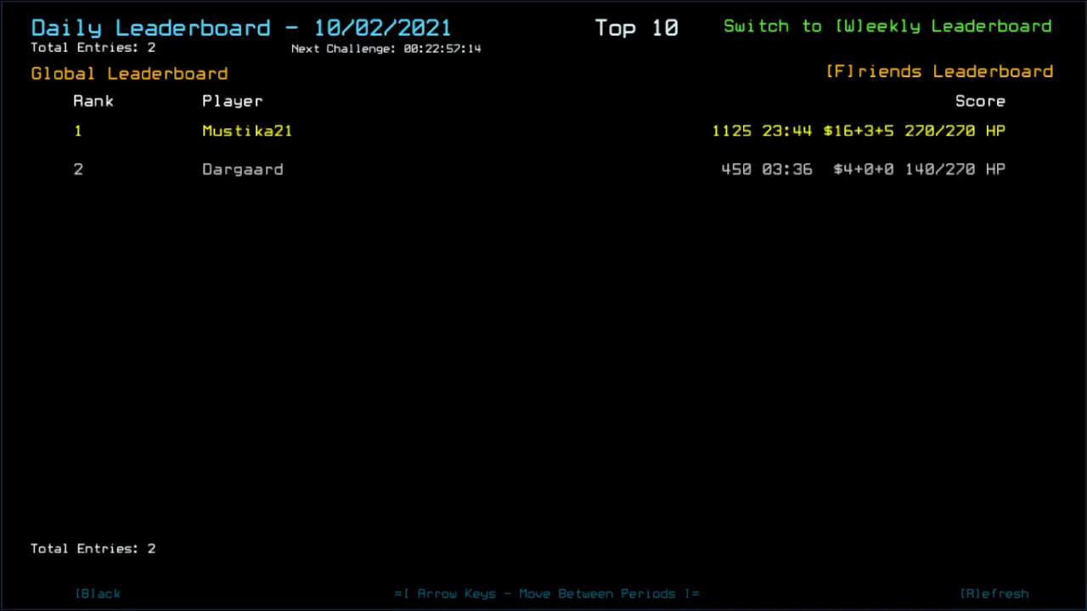